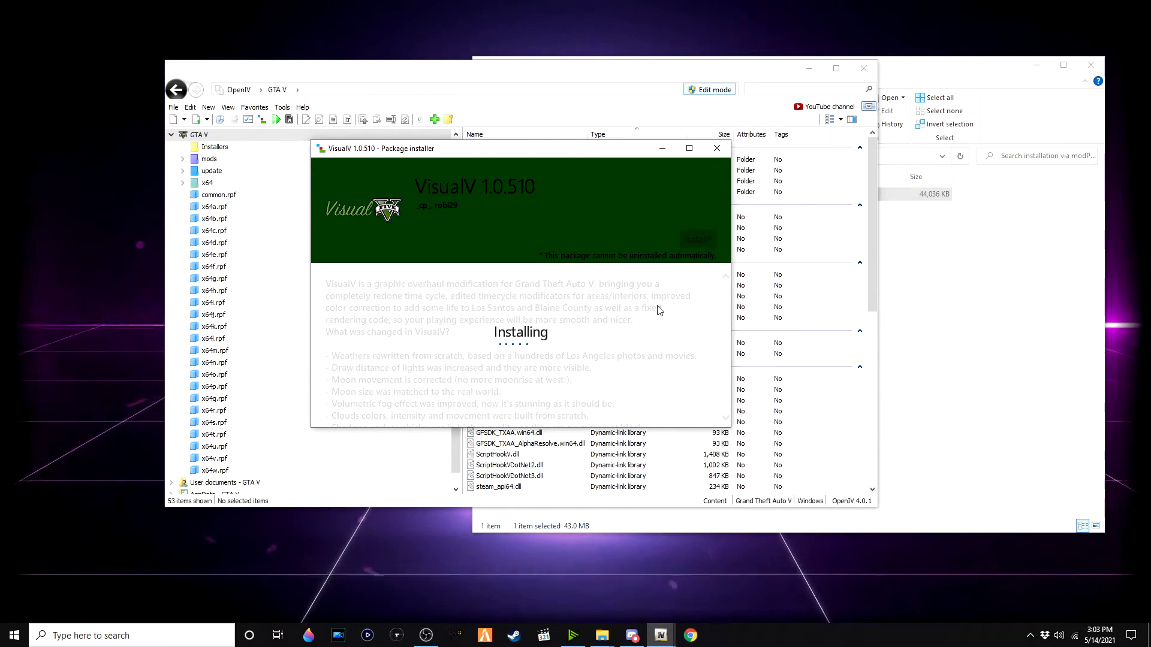
Step: Open the VisualV optionals folder and inspect the files inside the Advanced motion blur folder
click(931, 342)
click(719, 156)
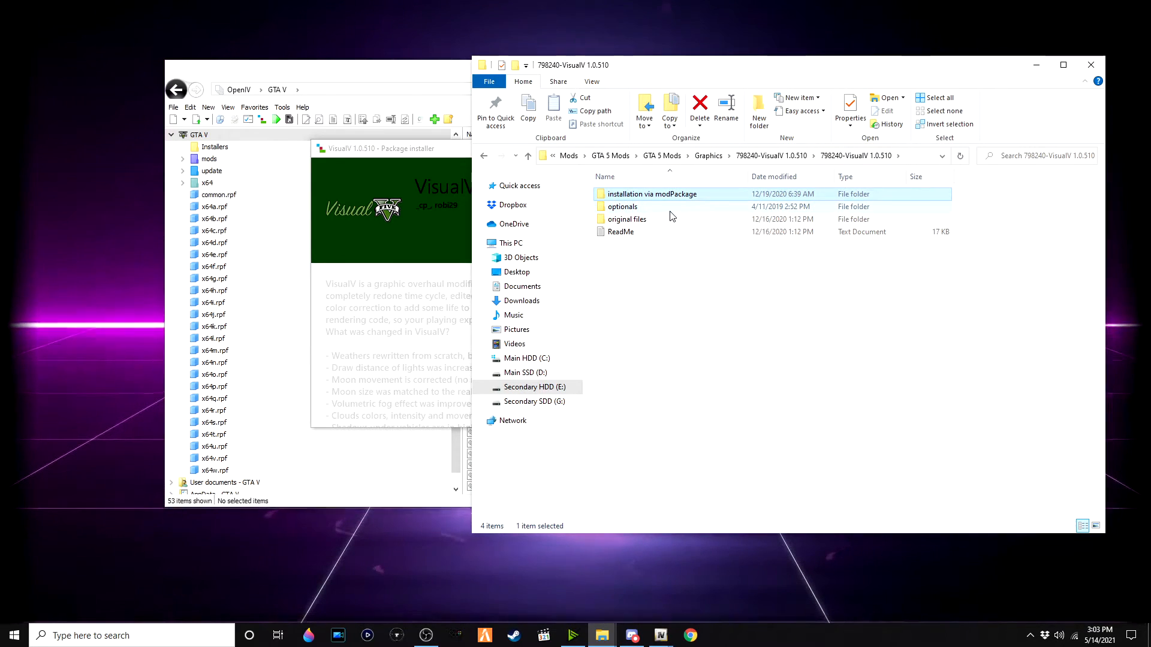
double_click(671, 208)
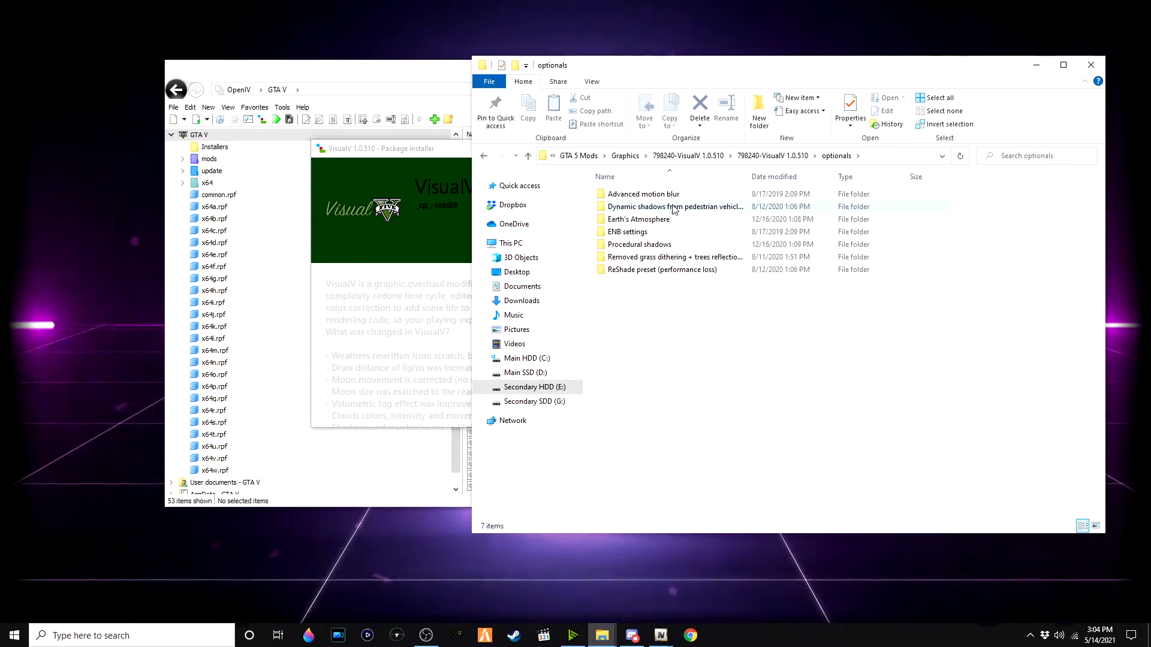
double_click(702, 195)
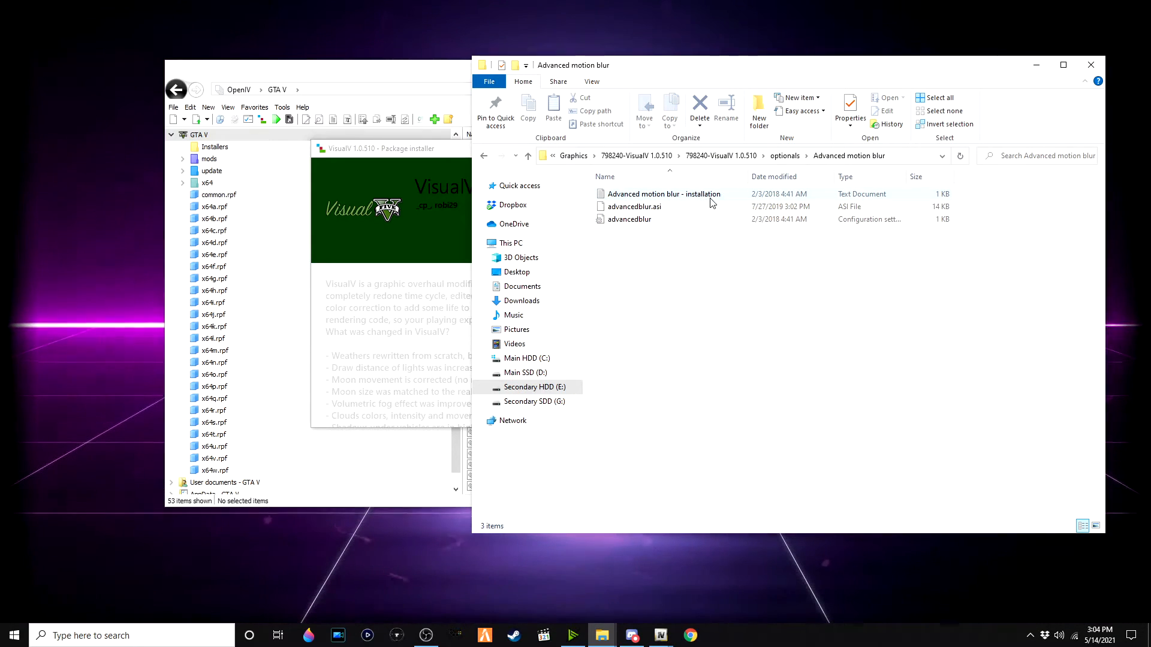
click(685, 219)
ctrl+click(683, 207)
click(784, 153)
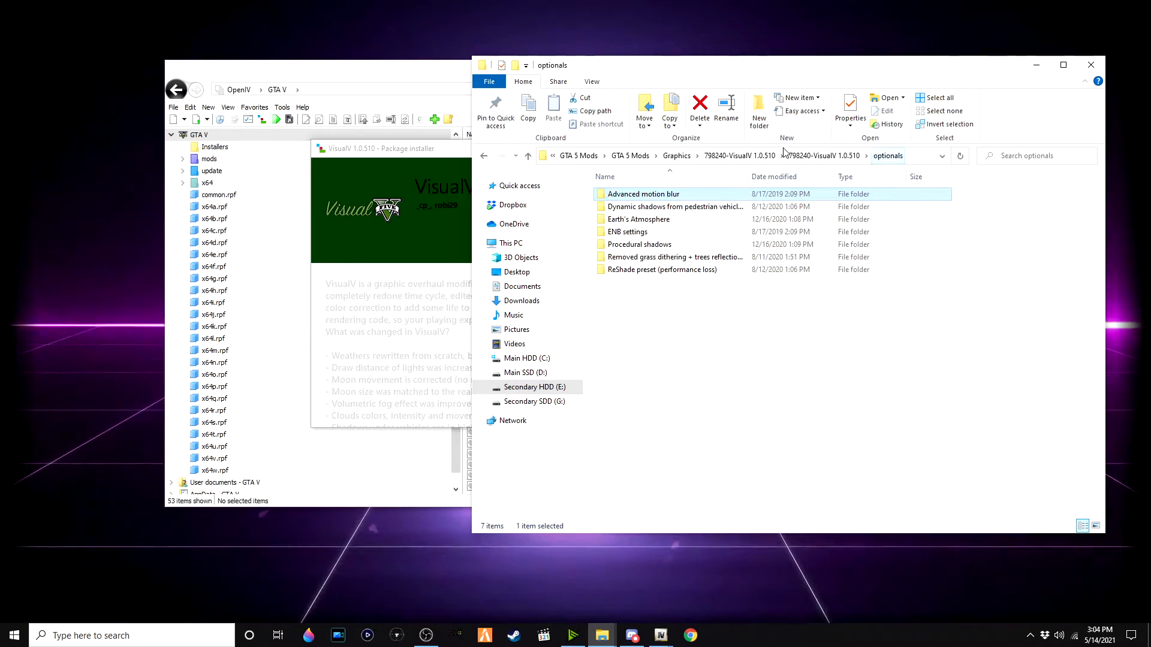
Step: Open the Dynamic shadows from pedestrian vehicles folder and copy both of its shadow files
click(689, 208)
double_click(691, 209)
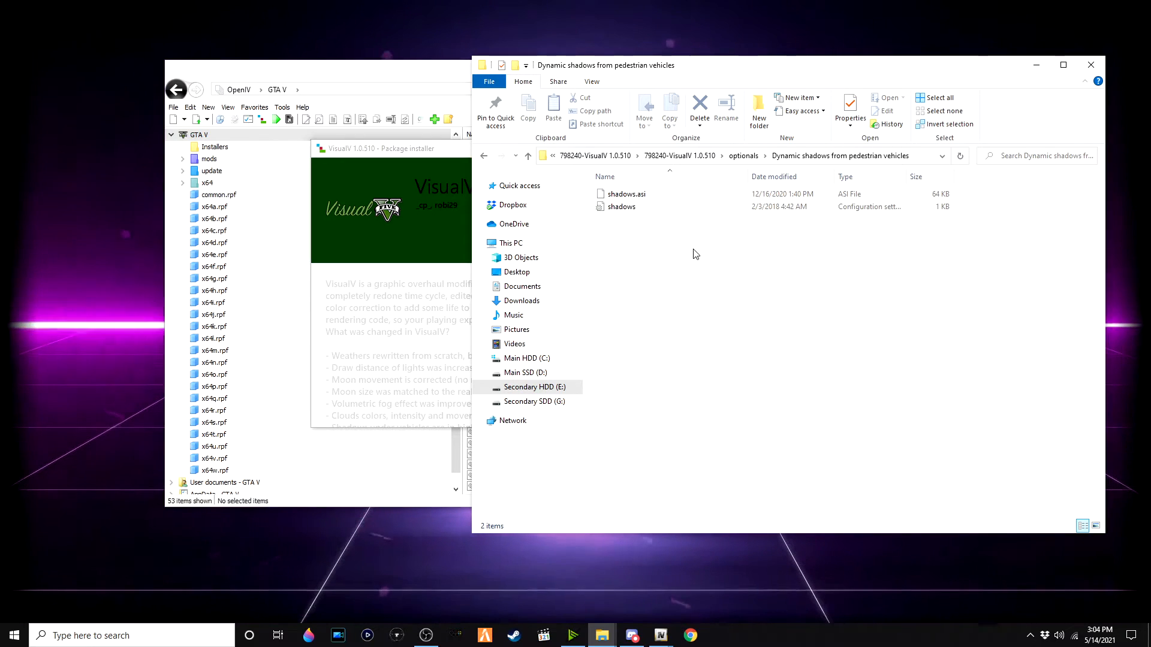
drag(692, 249, 683, 150)
right_click(685, 203)
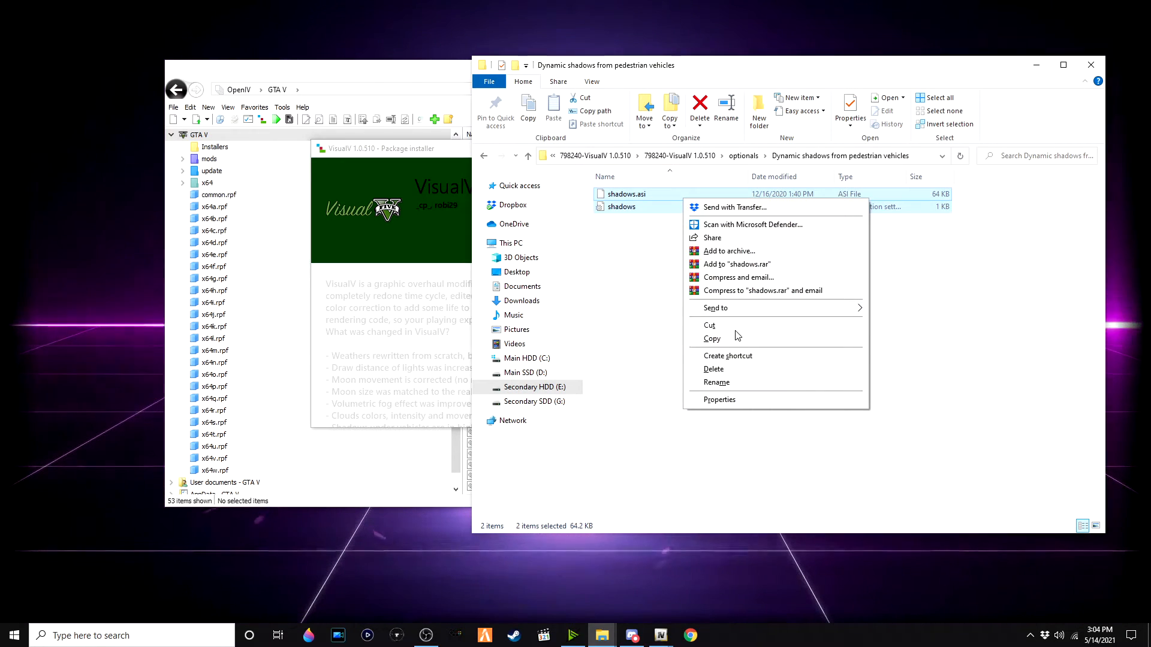
click(748, 340)
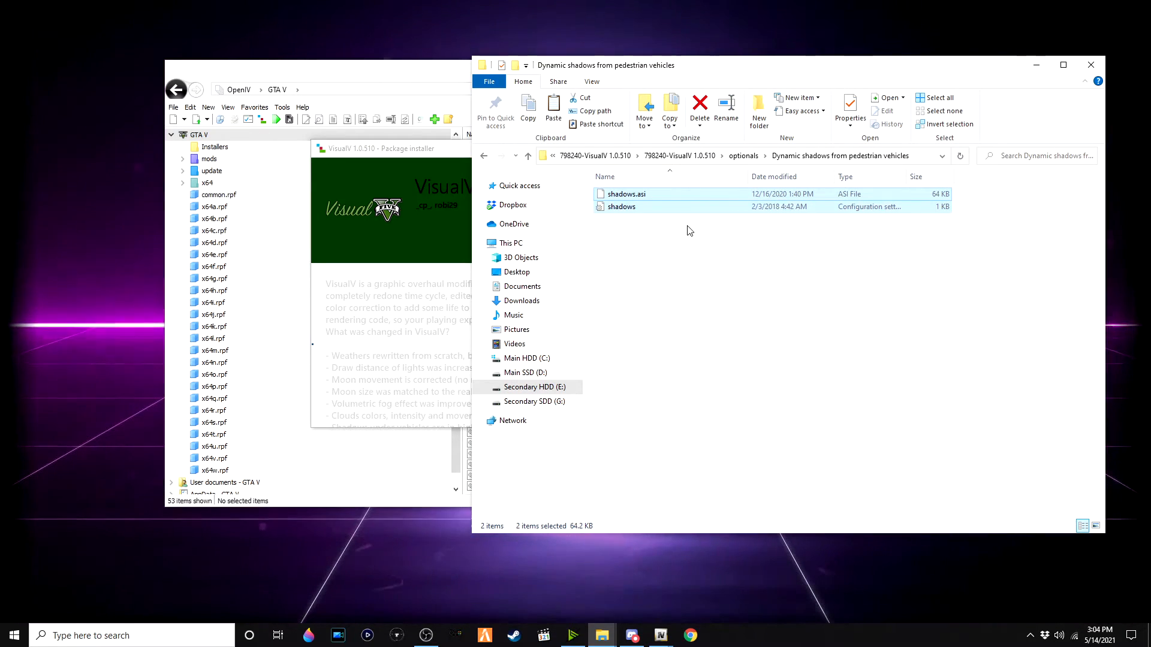
Step: Paste the copied shadow files into the Grand Theft Auto V game folder
key(alt+Tab)
click(636, 325)
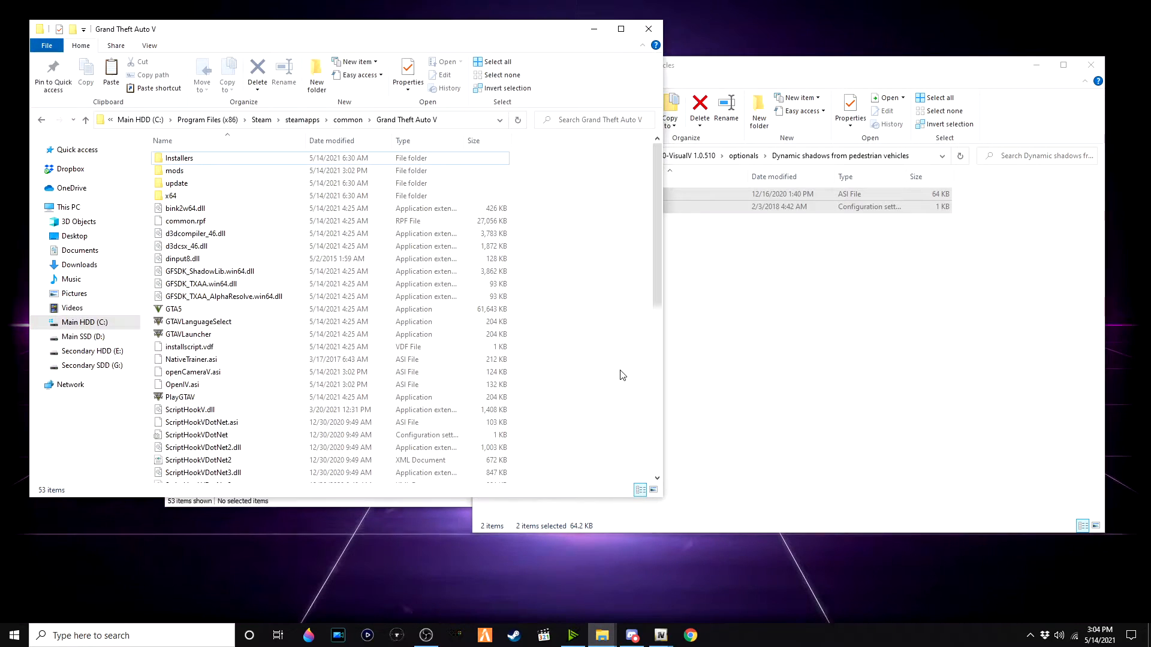
key(ctrl+v)
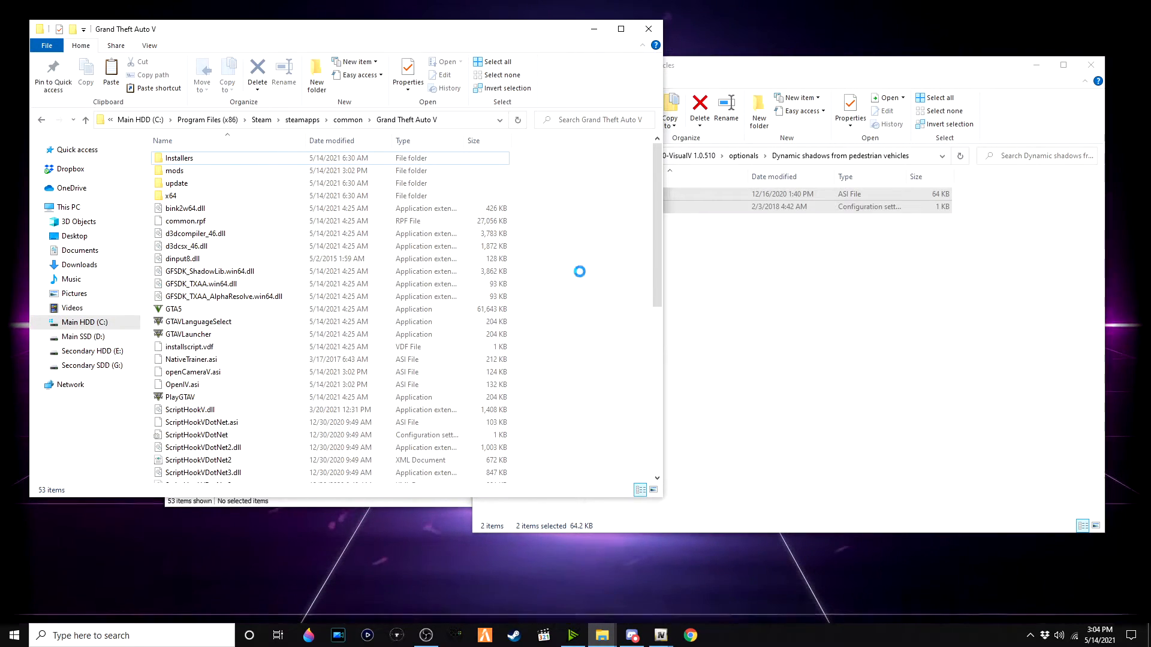
Step: Browse into the Earth's Atmosphere folder, select its two atmosphere files, and return to optionals
click(869, 278)
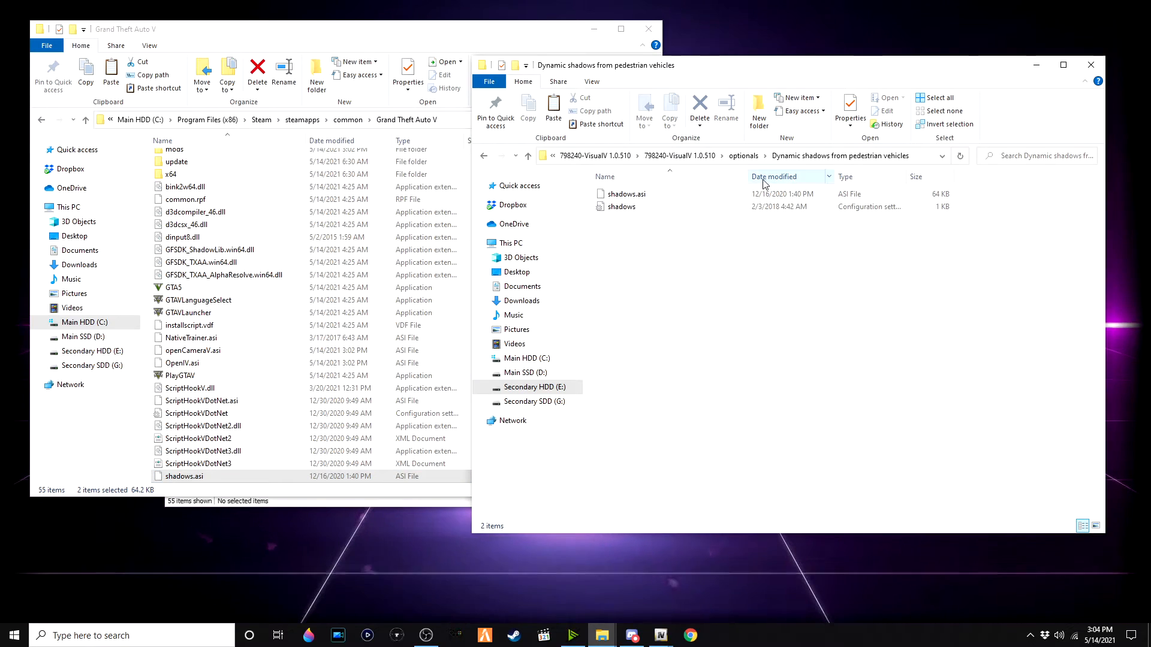
click(742, 157)
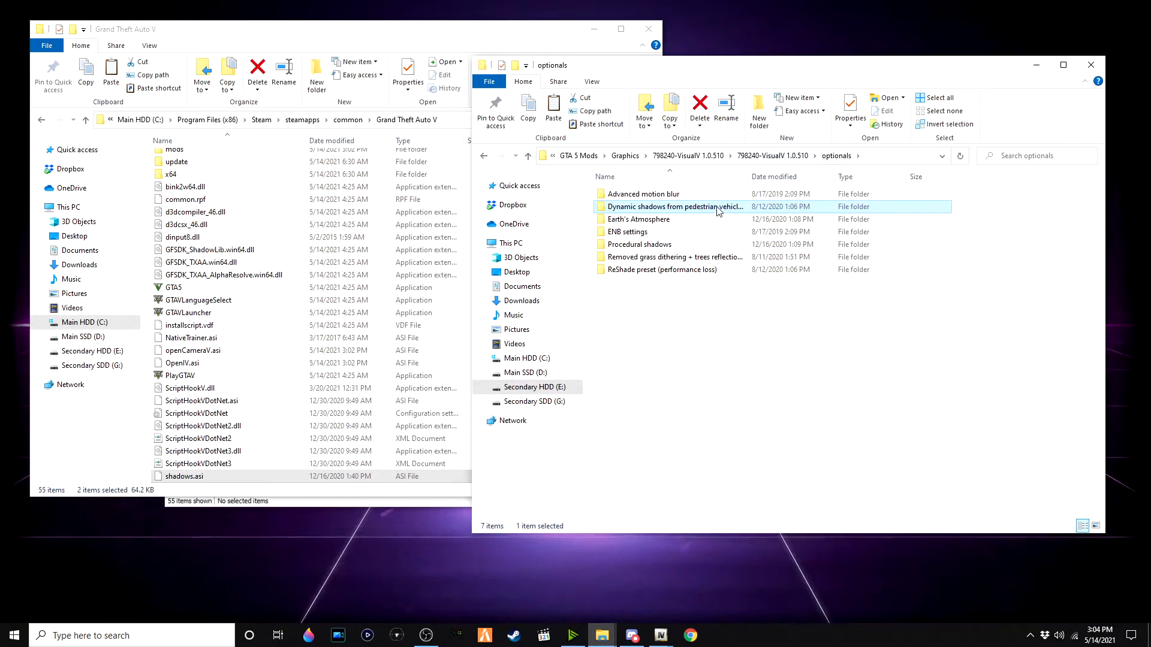
double_click(715, 219)
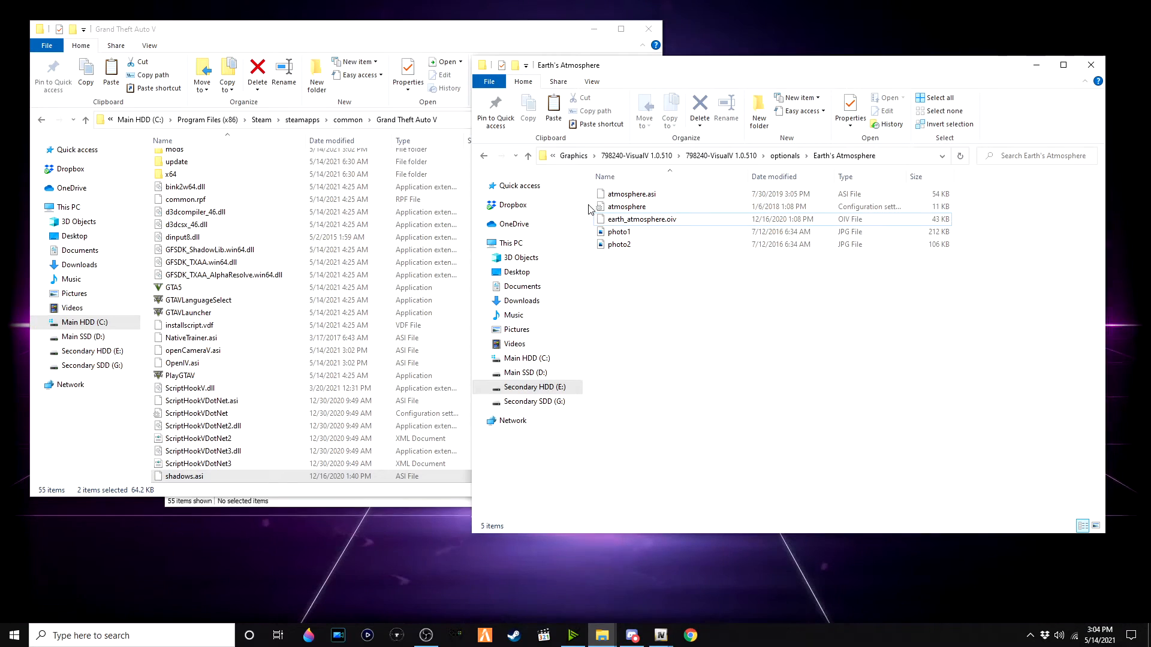
drag(588, 209, 689, 173)
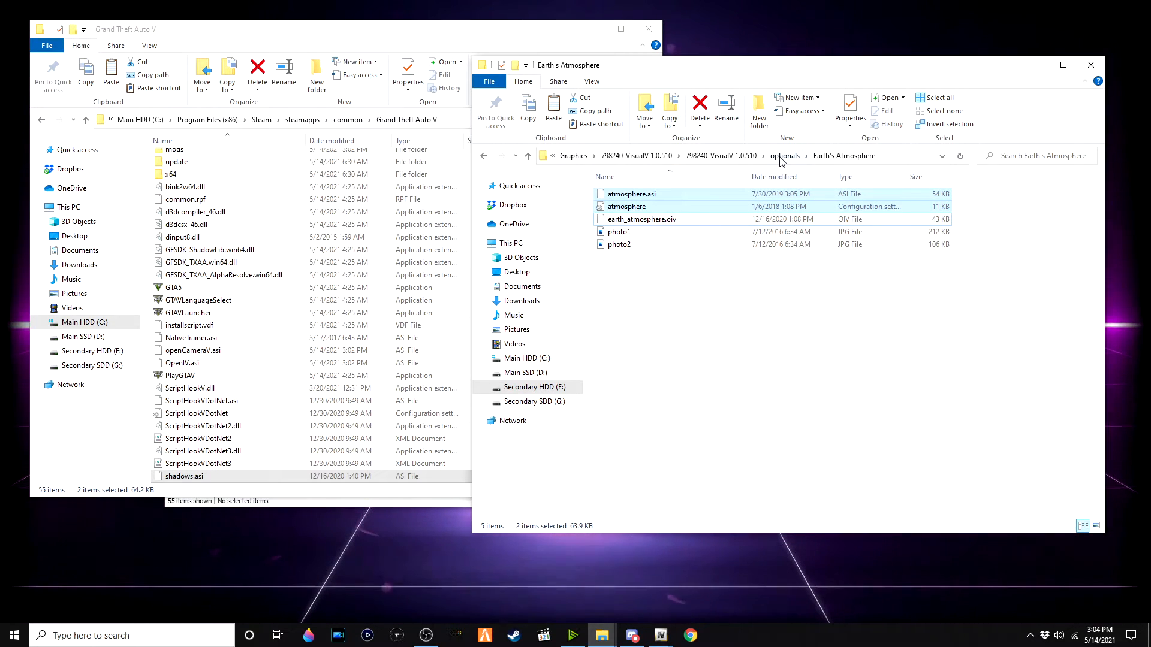
click(783, 157)
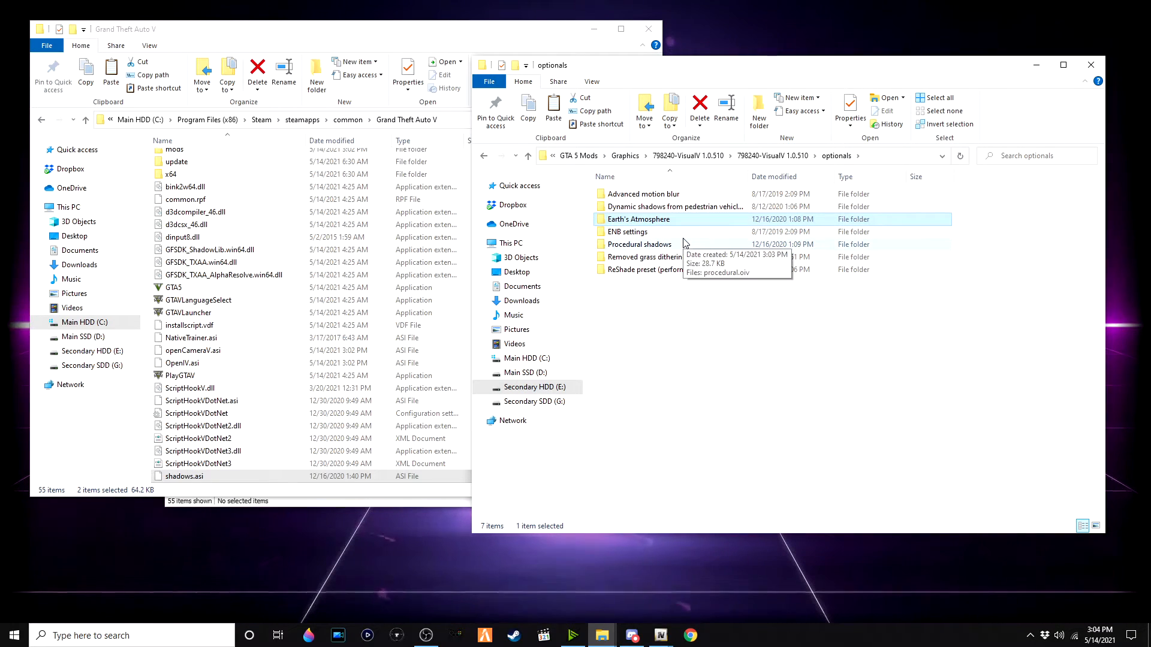
Step: Install procedural.oiv from the Procedural shadows folder with OpenIV's Package Installer
double_click(680, 243)
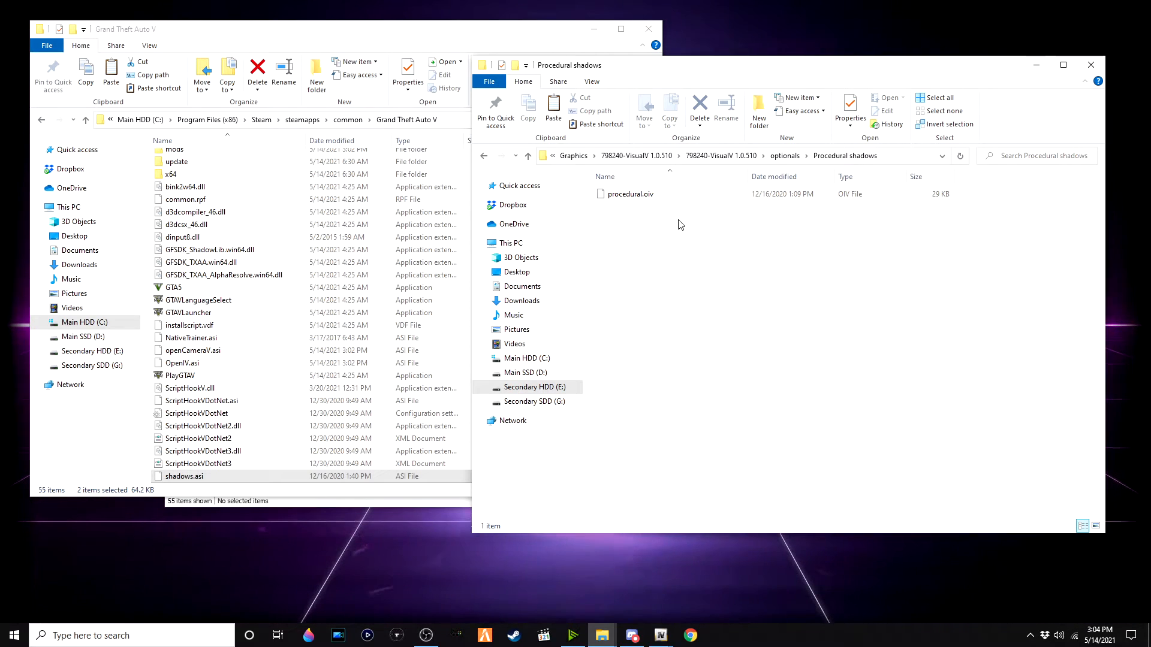
mouse_move(661, 636)
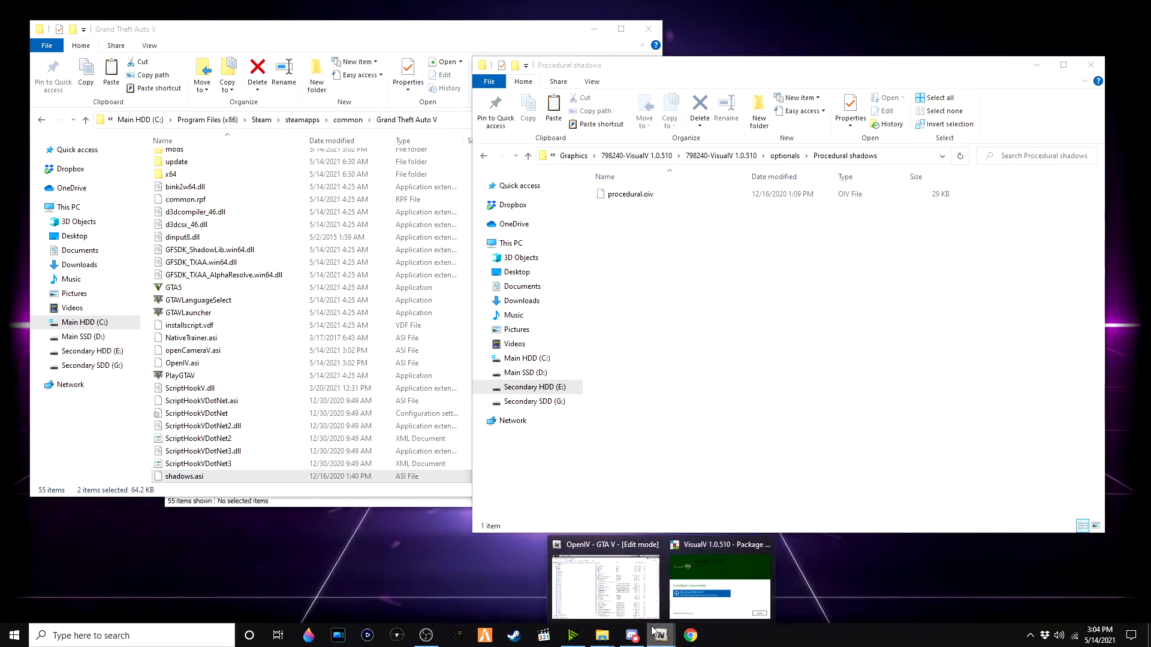
click(683, 585)
click(688, 411)
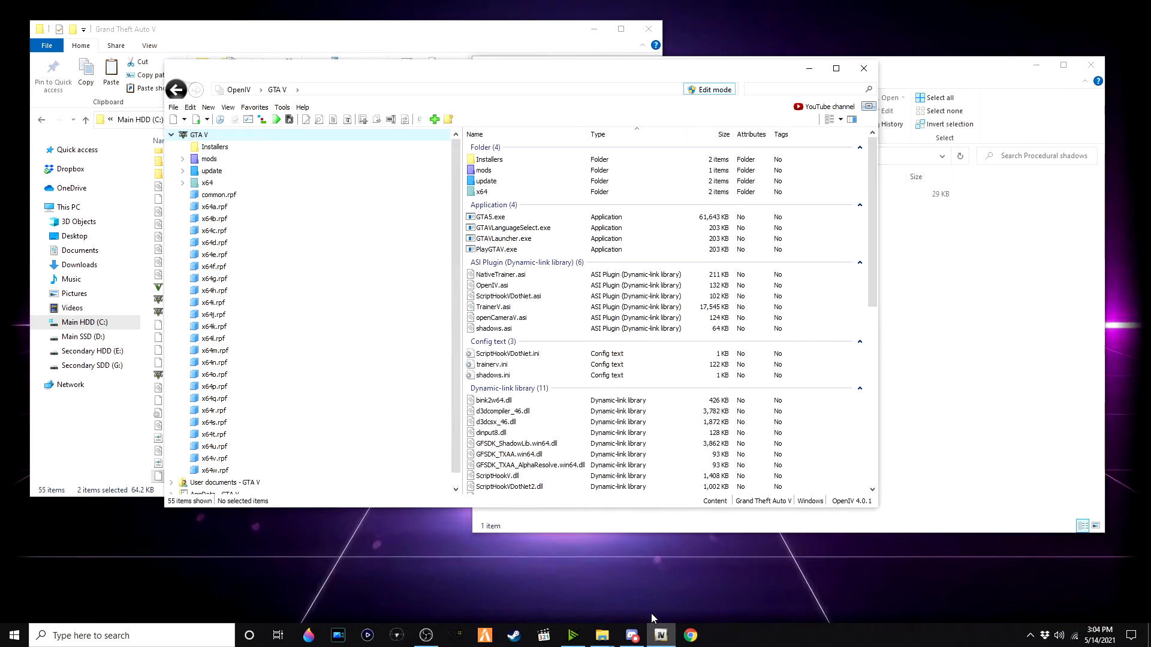
click(923, 222)
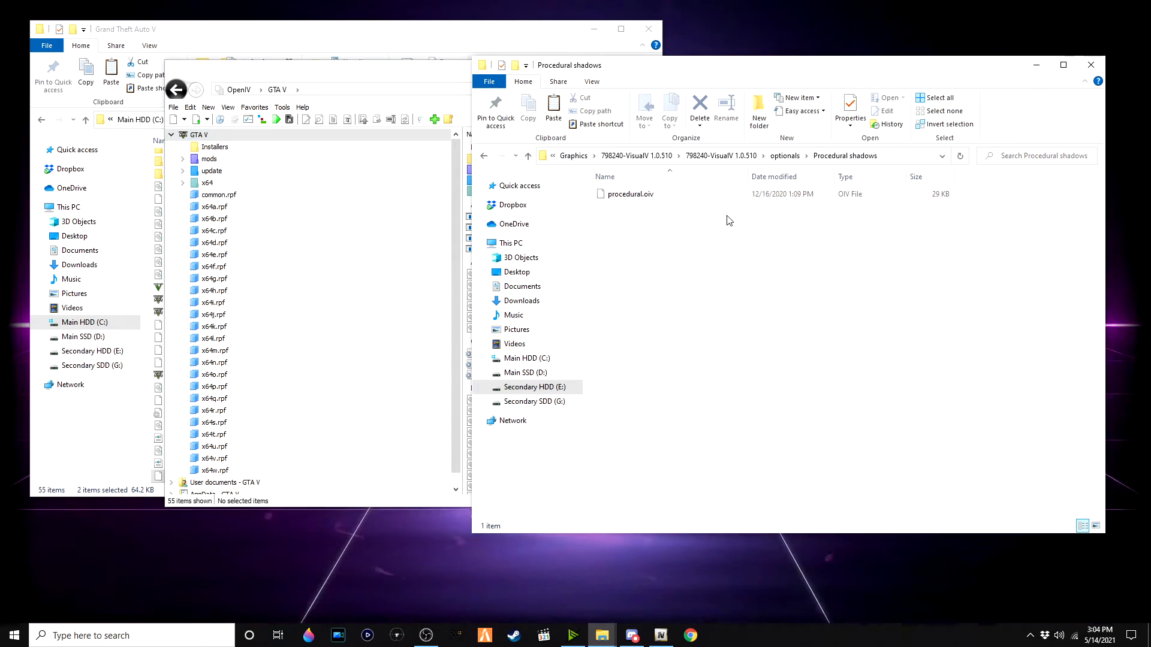
double_click(697, 200)
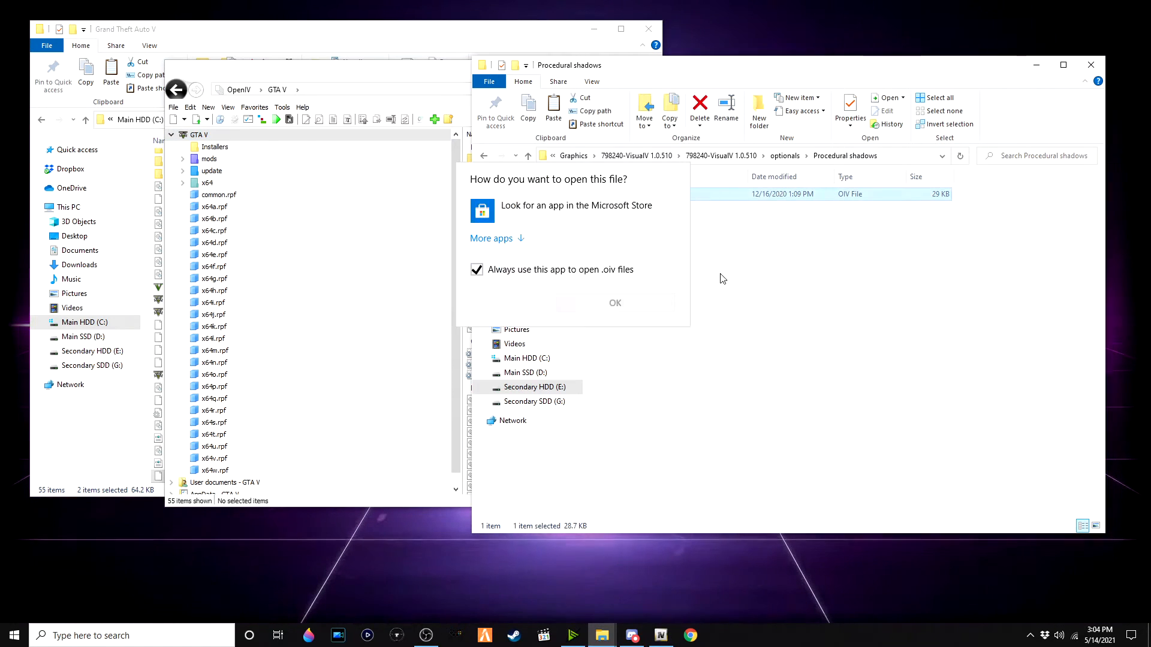
click(273, 121)
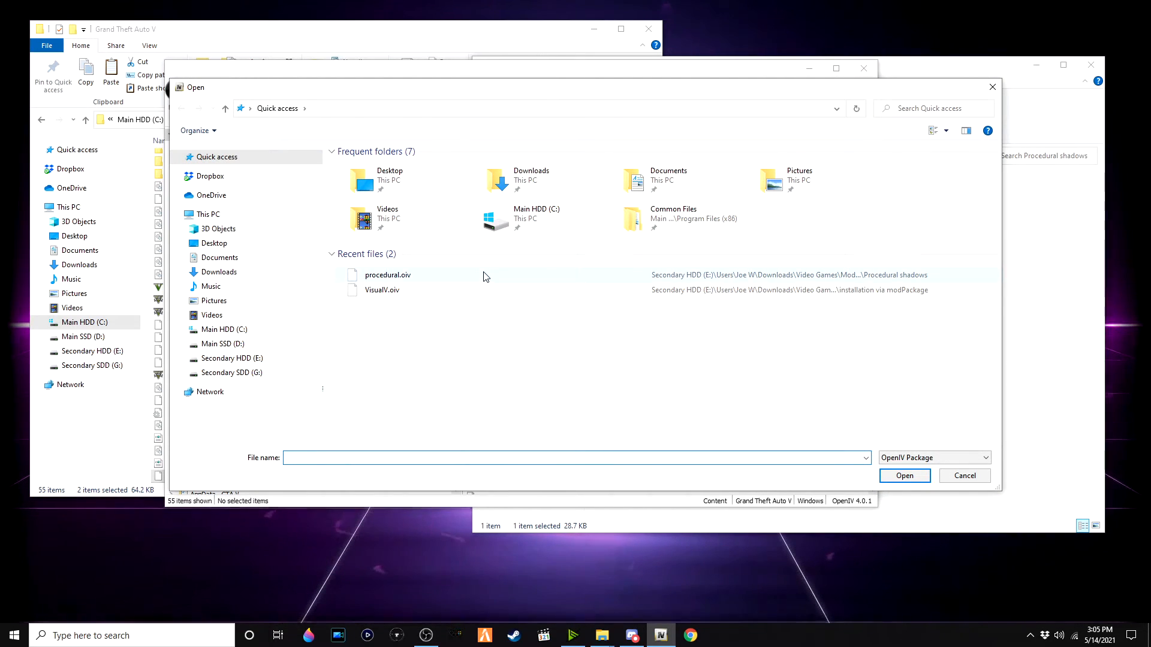
double_click(483, 275)
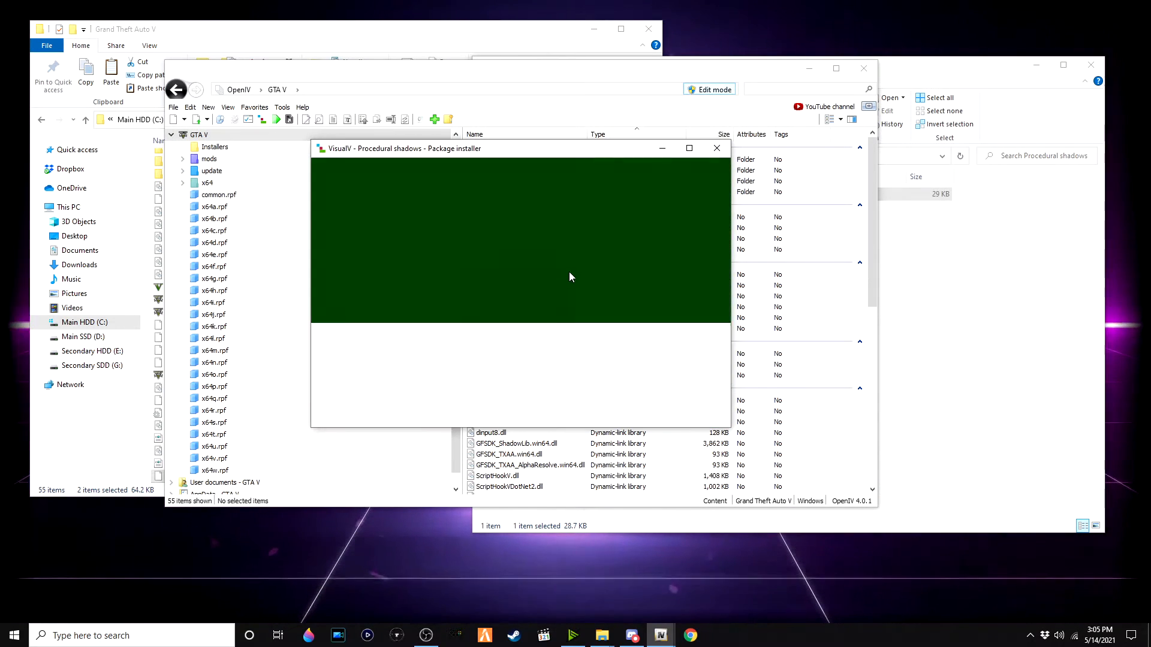
click(697, 240)
click(539, 369)
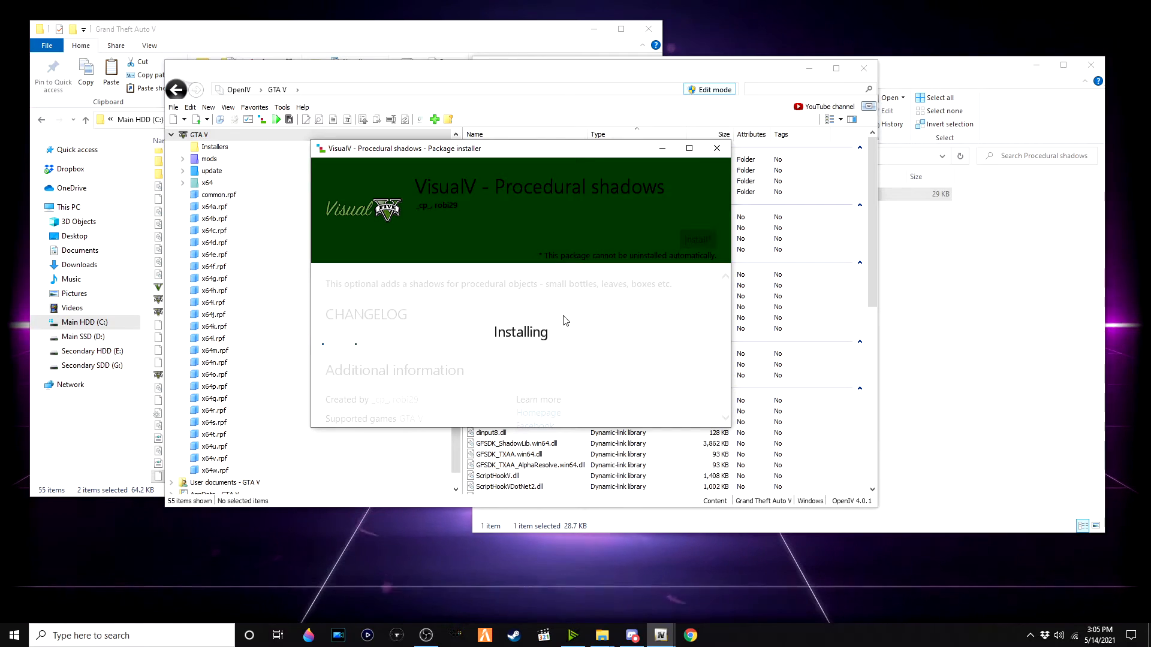
Step: Open the Removed grass dithering + trees reflections folder and close the Procedural shadows installer
click(956, 285)
click(785, 155)
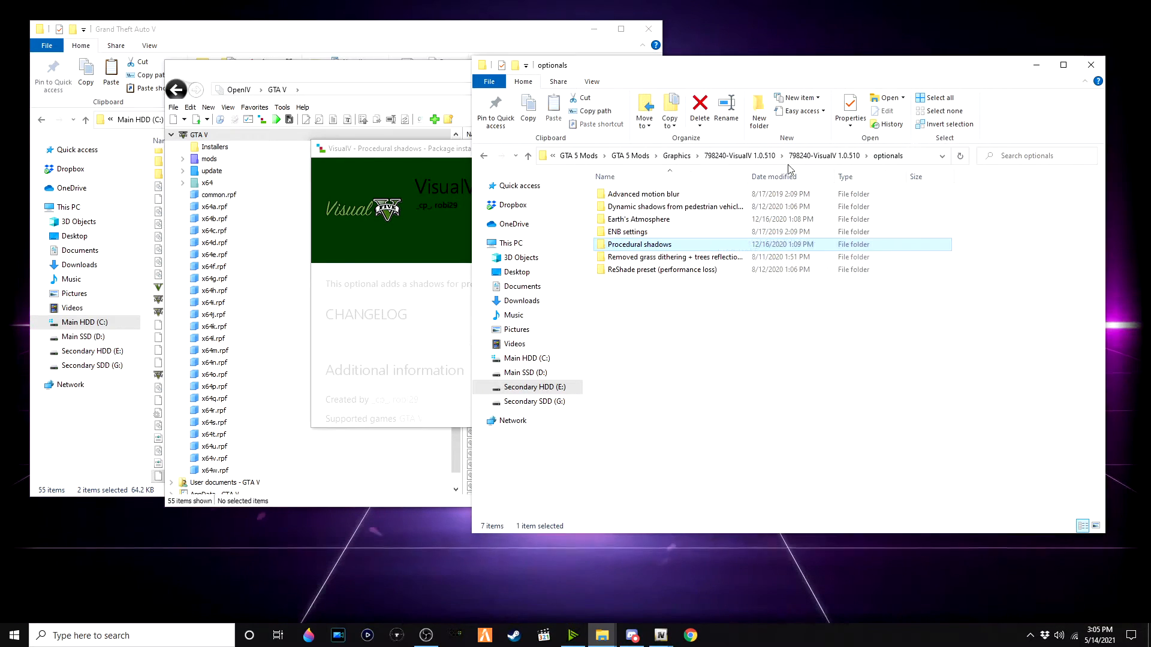
double_click(688, 258)
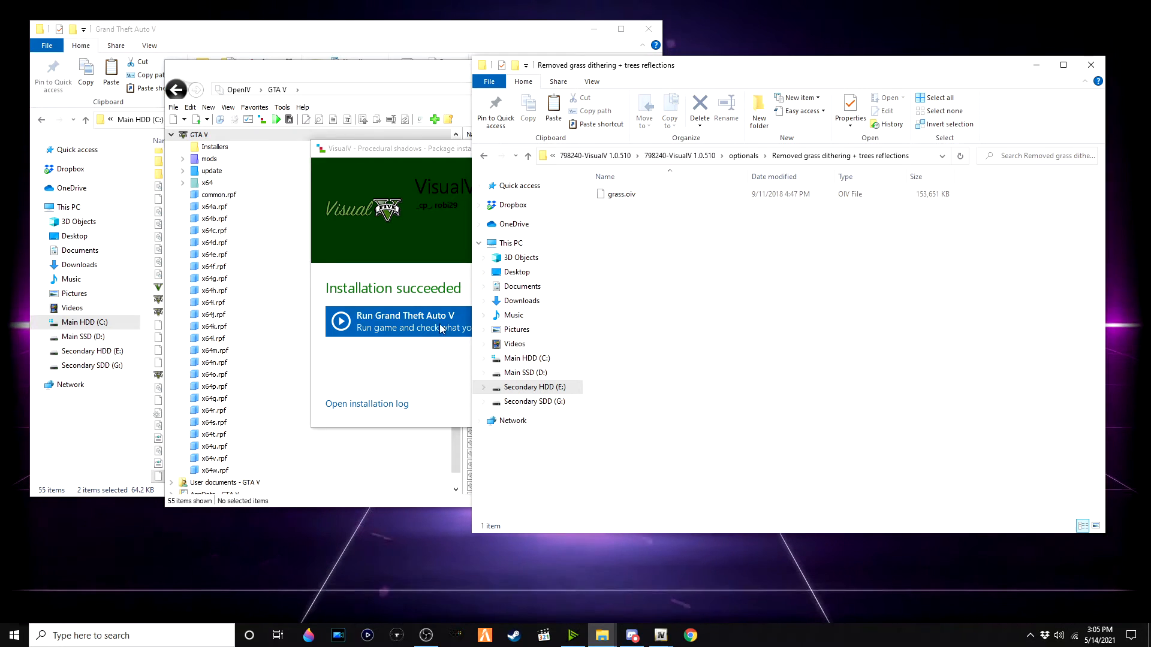
click(421, 379)
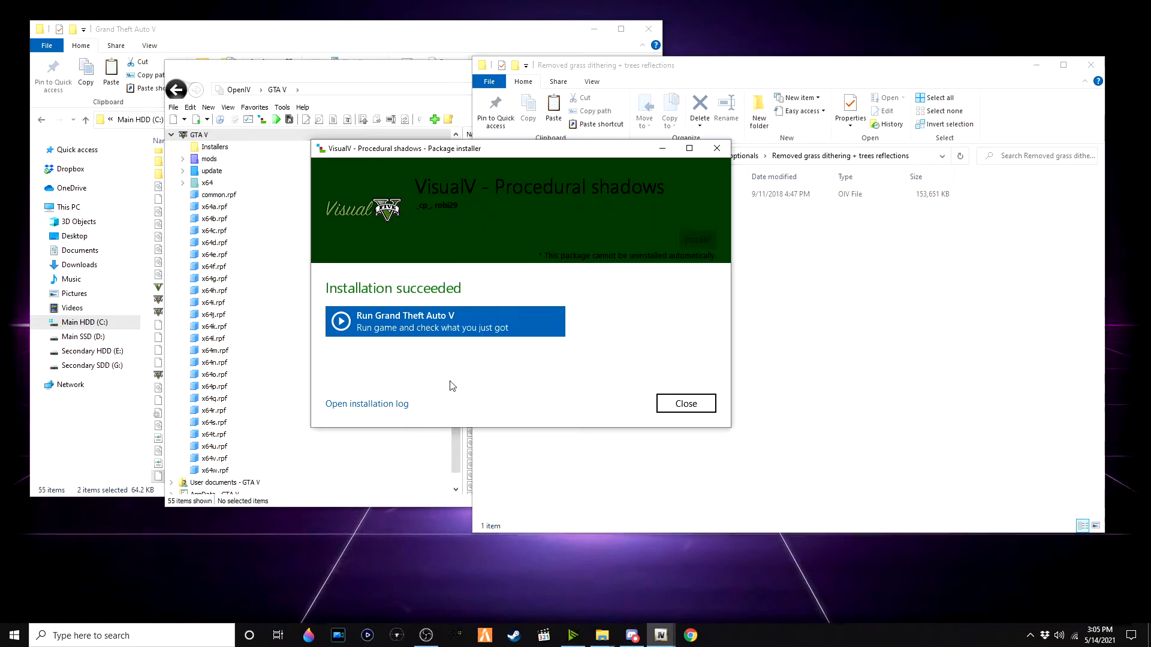
click(686, 405)
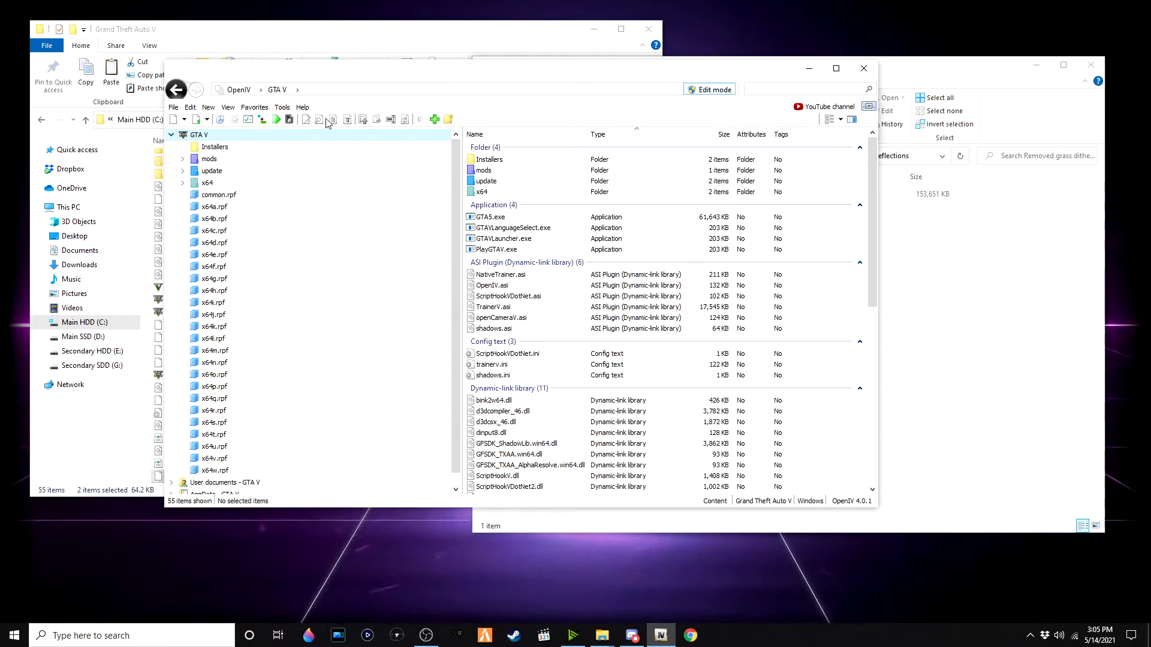
Step: Install grass.oiv into the "mods" folder with OpenIV's Package Installer, close it, and return to optionals
double_click(897, 200)
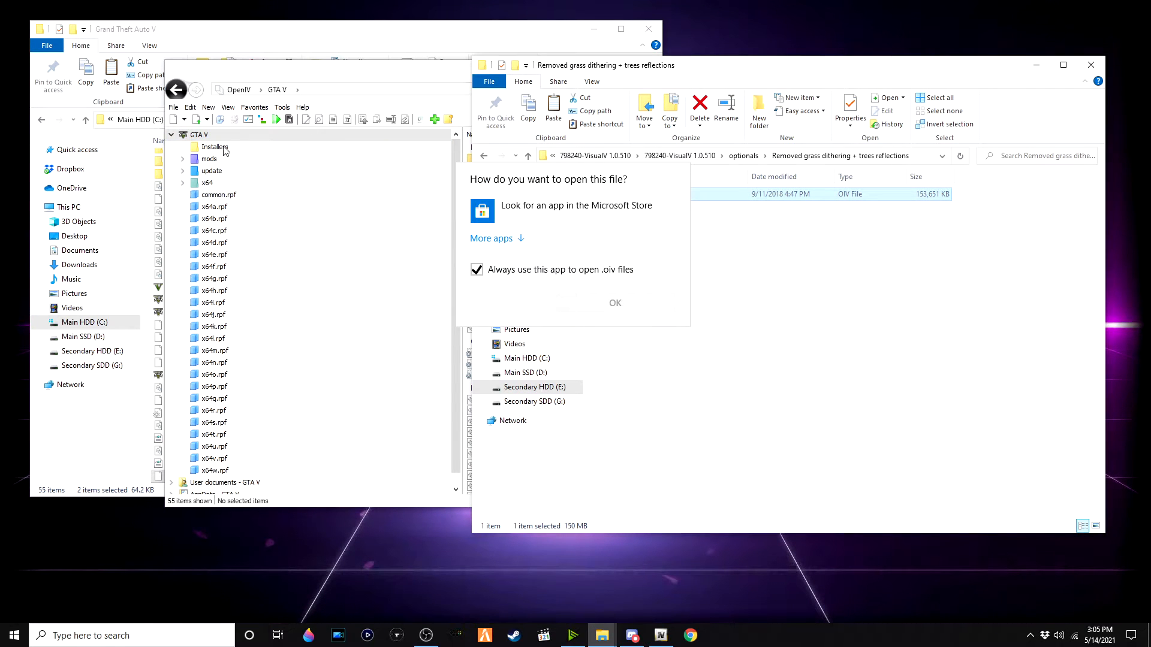
key(Escape)
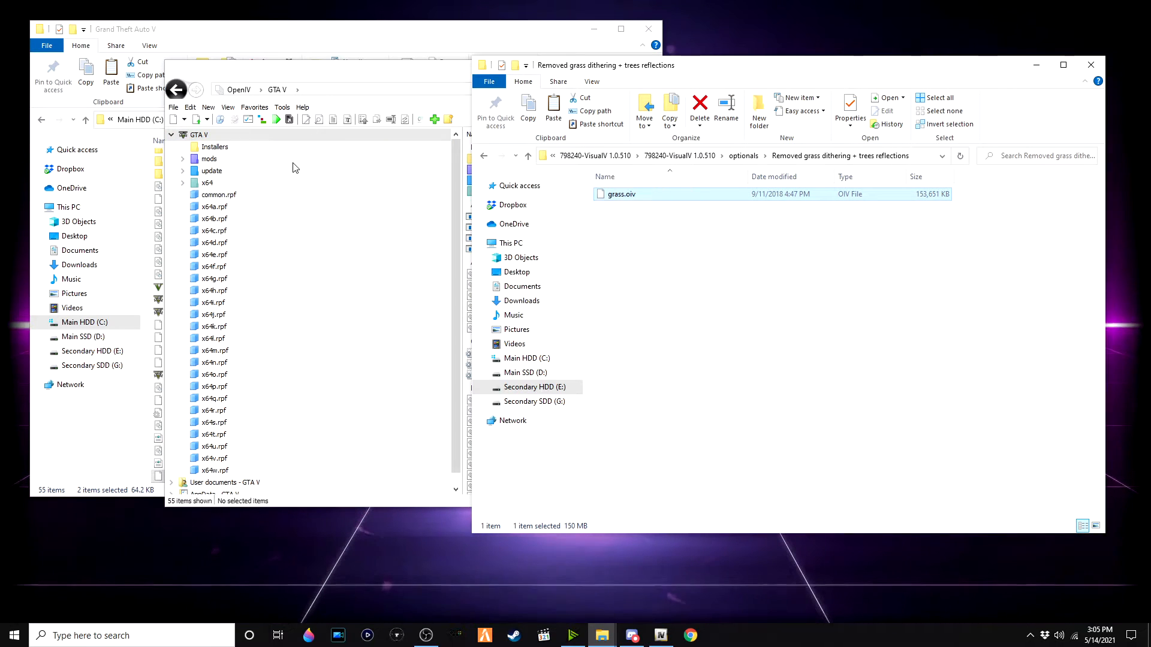
click(262, 121)
click(262, 122)
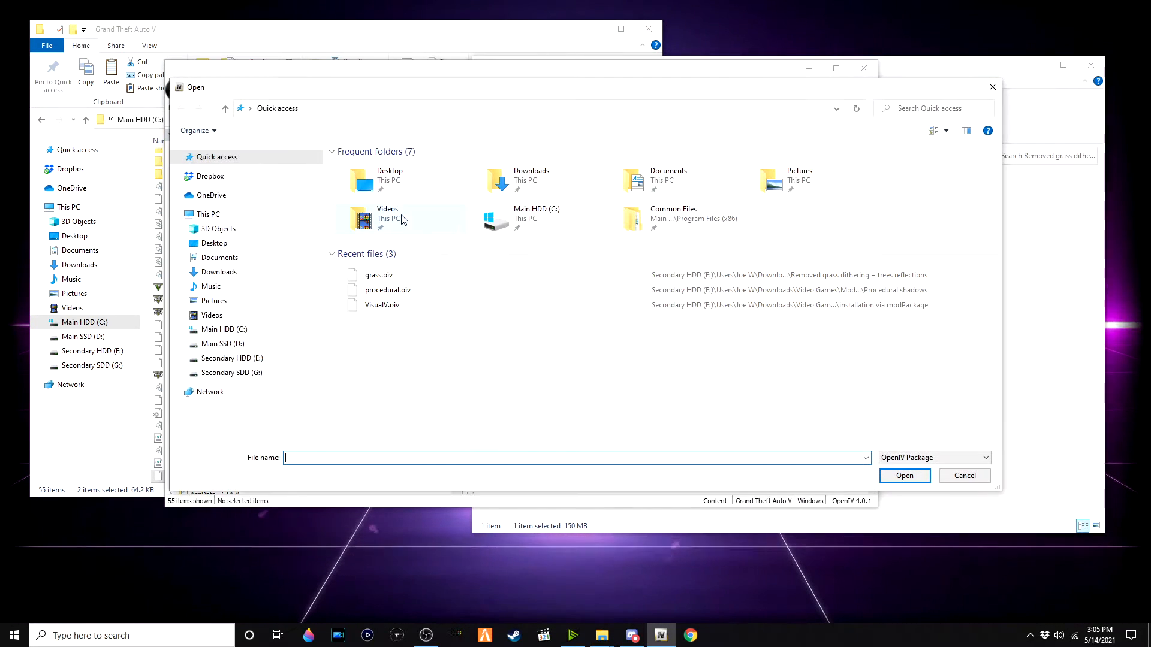
double_click(443, 275)
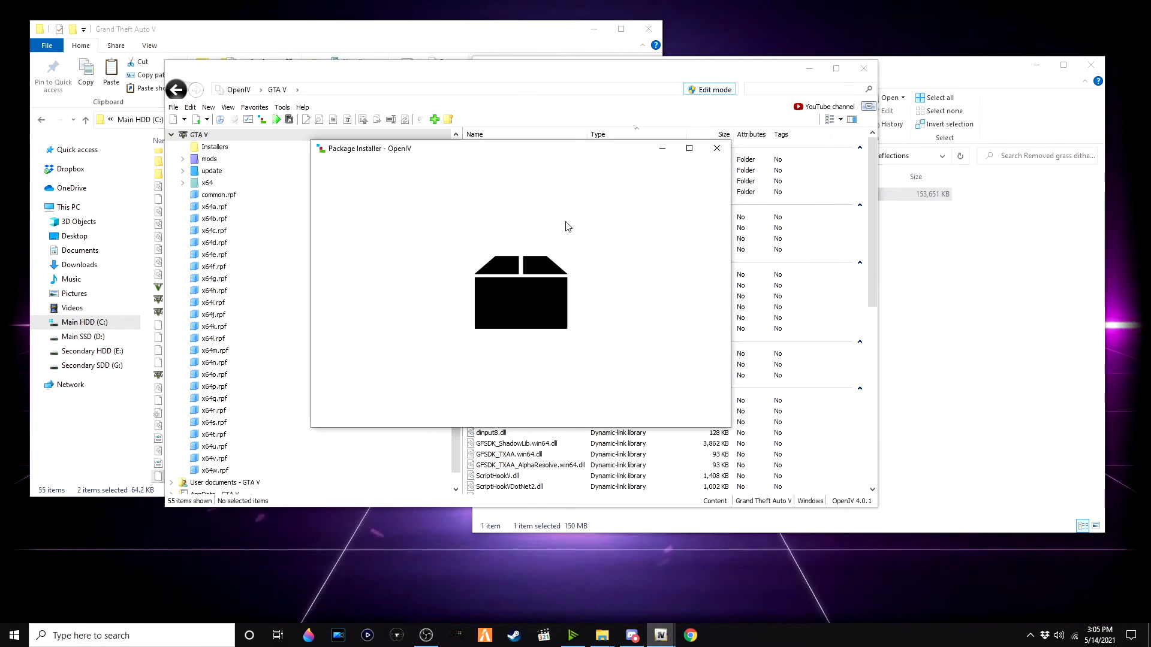
click(688, 240)
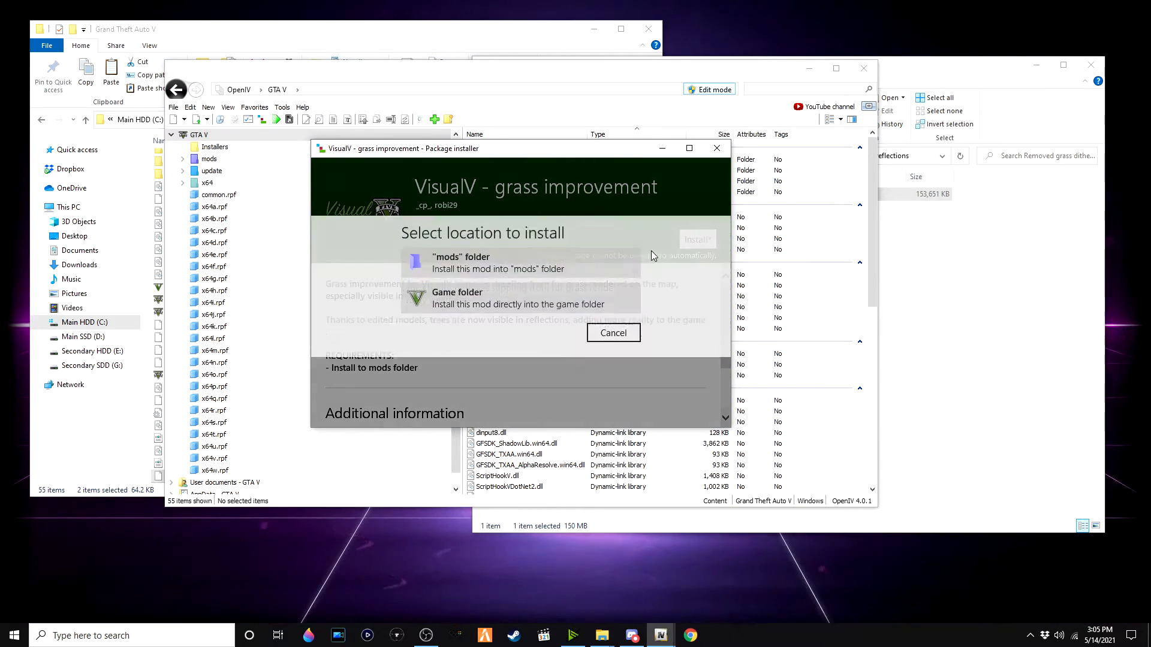
click(606, 271)
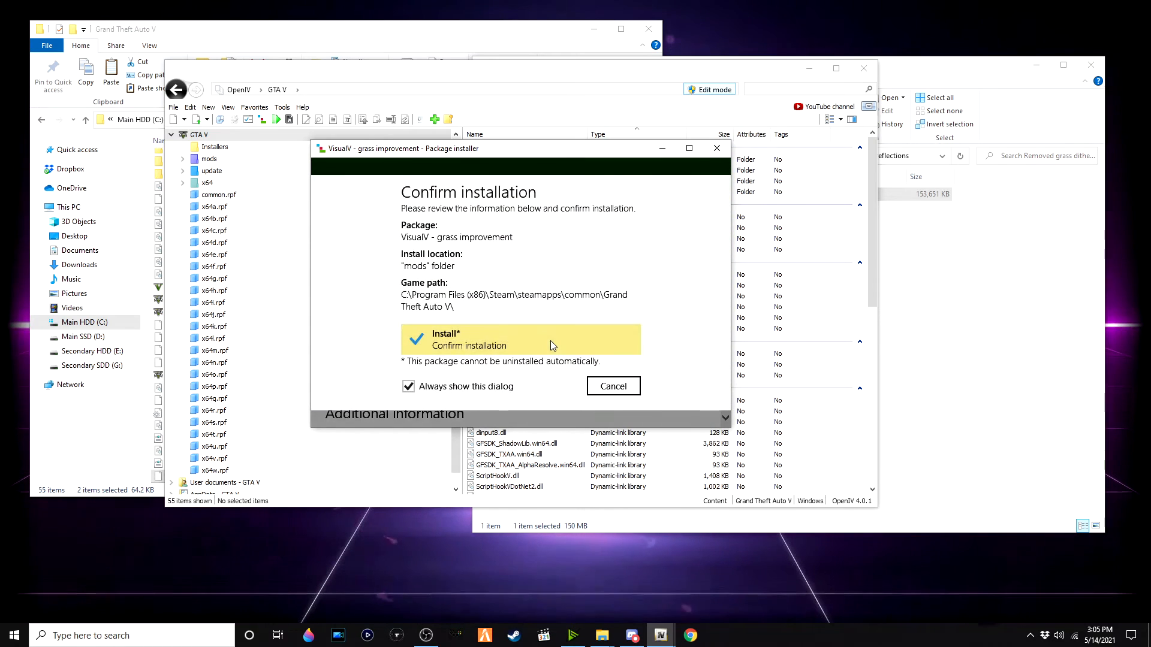
click(550, 341)
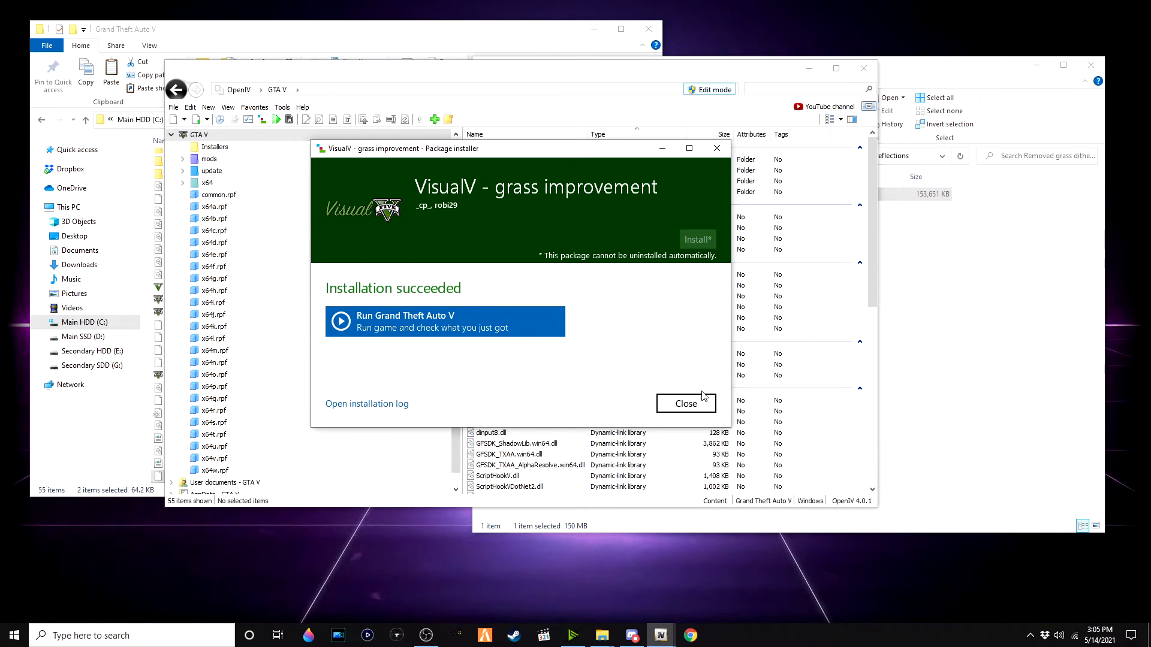
click(697, 403)
click(966, 341)
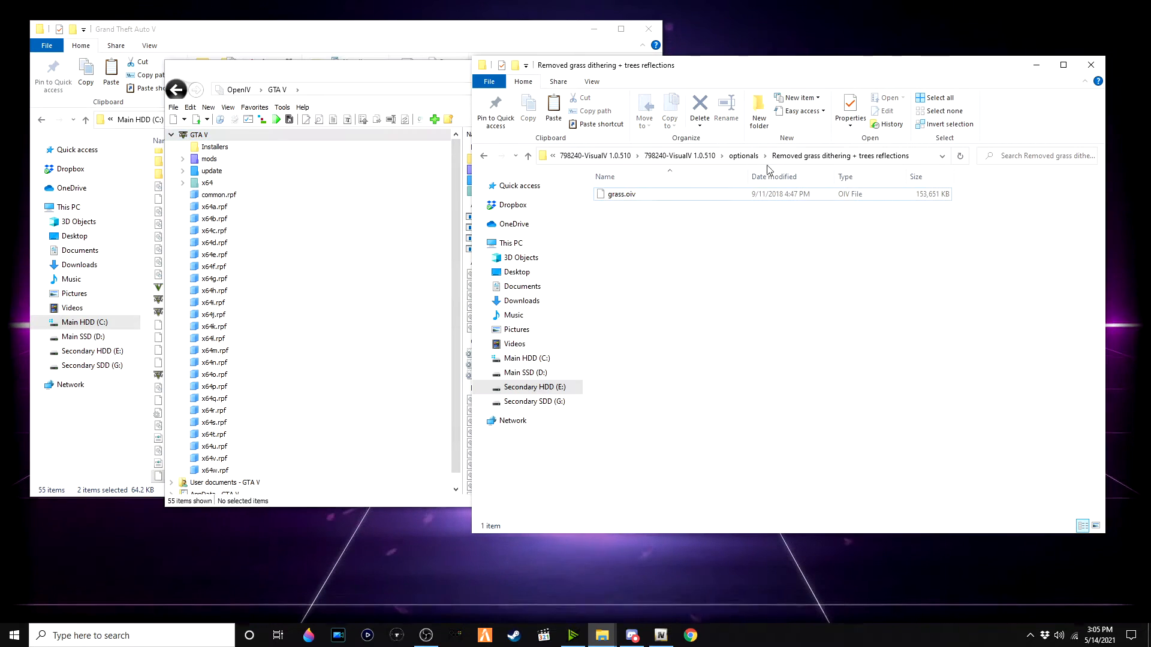
click(748, 158)
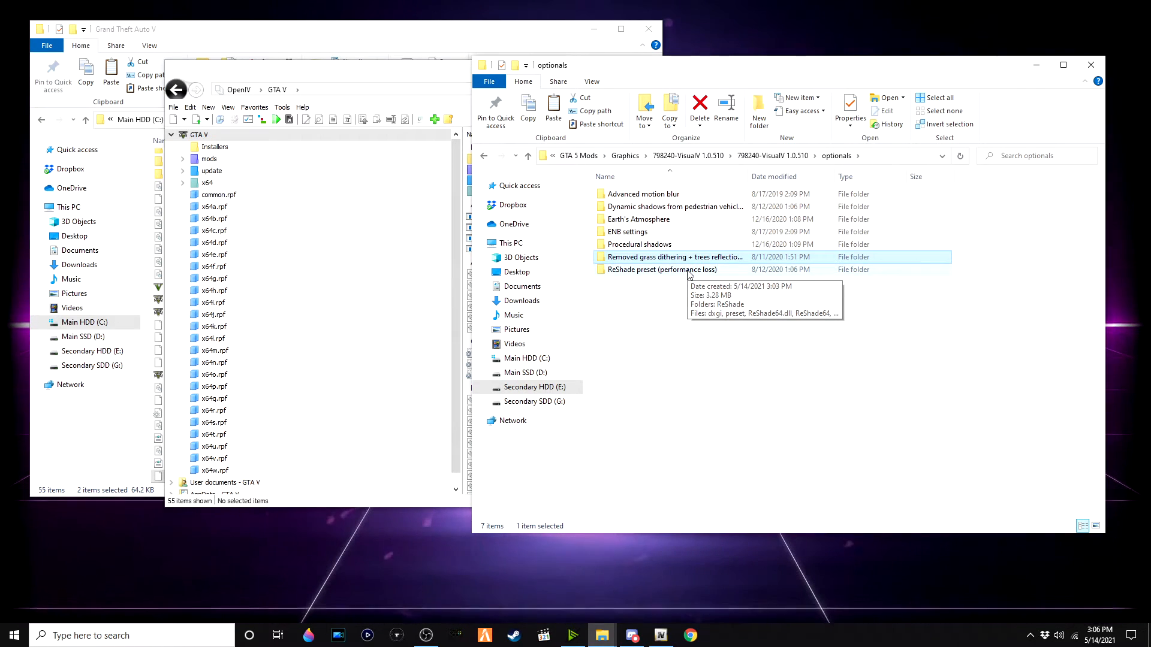
Step: Extract the enbseries_gta5_v0447p archive and copy all its WrapperVersion files into the Grand Theft Auto V game folder
click(625, 155)
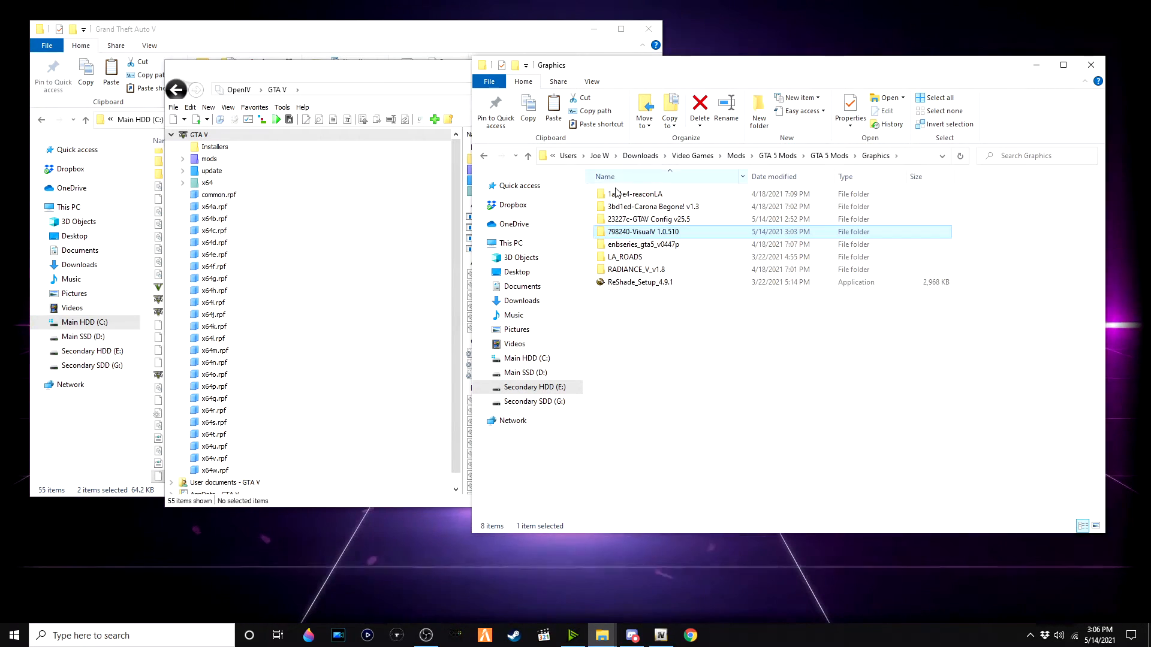
double_click(677, 244)
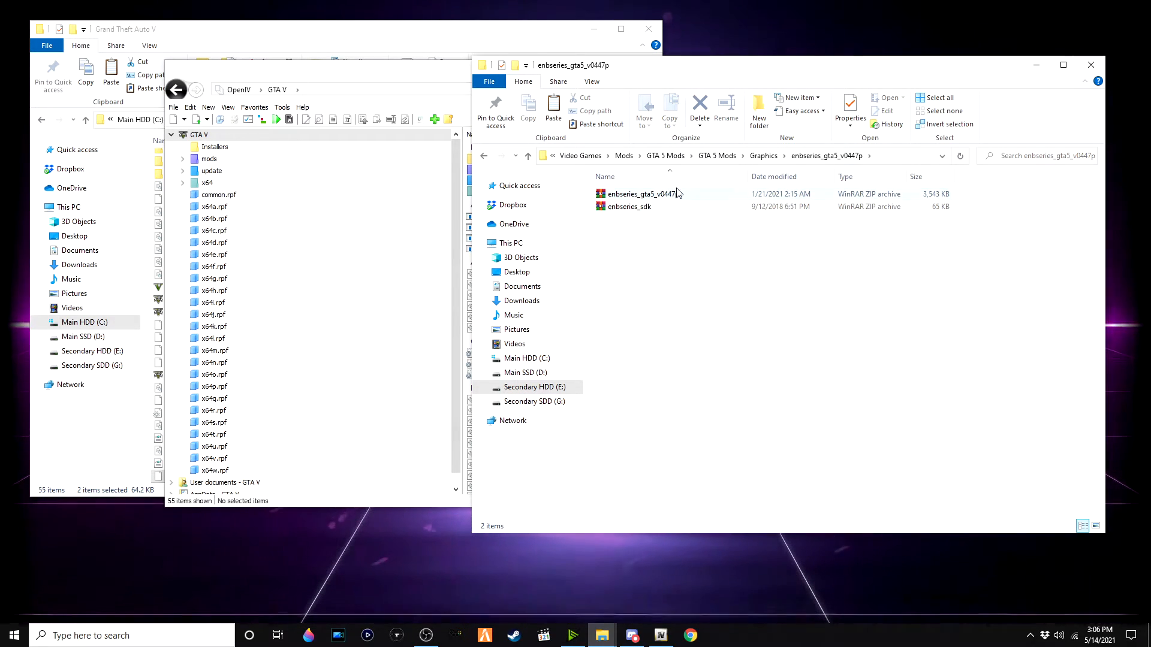
double_click(677, 193)
key(ctrl+a)
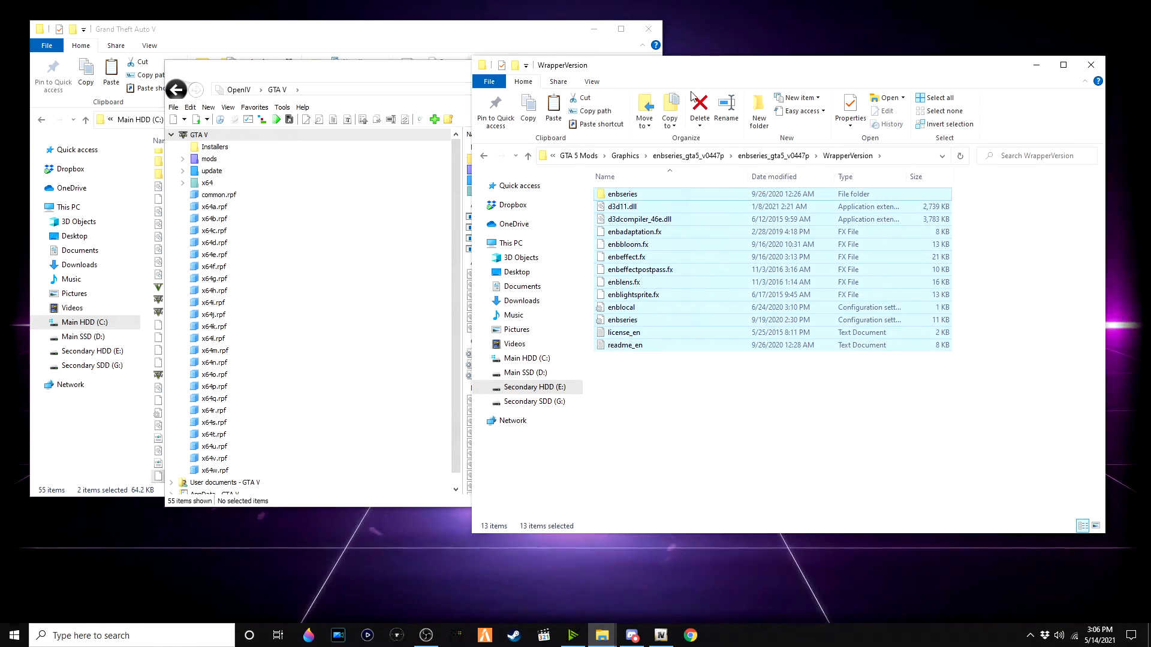
click(411, 46)
drag(689, 256, 619, 303)
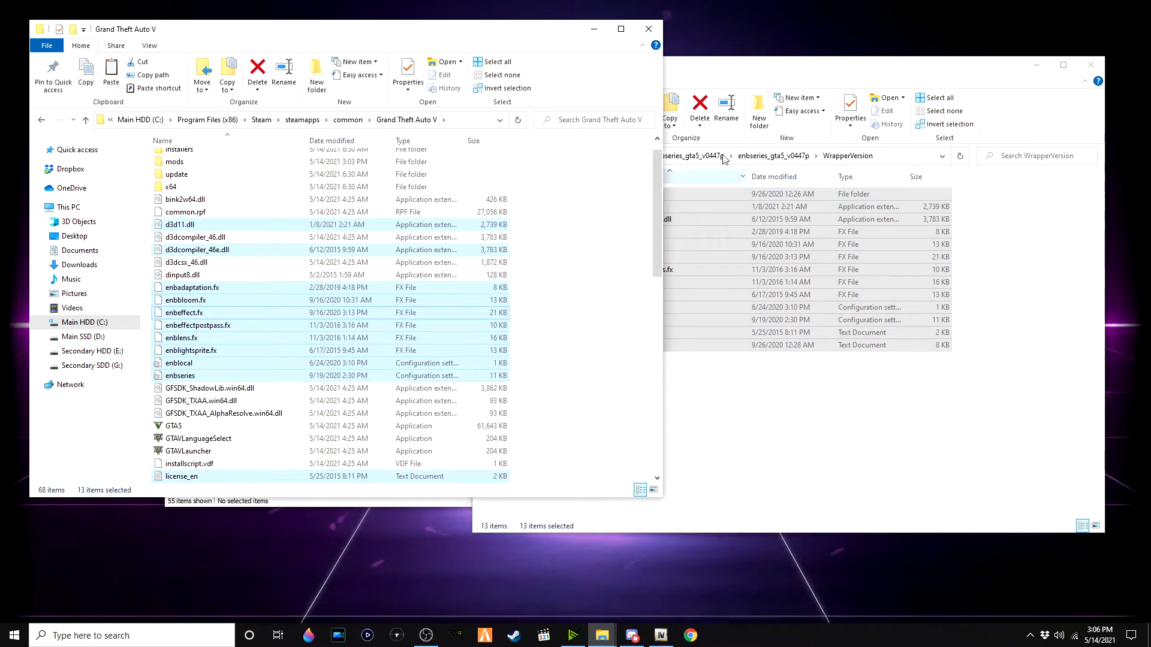
Step: Copy every file from VisualV's optionals ENB settings folder into the Grand Theft Auto V folder, replacing existing files
click(756, 67)
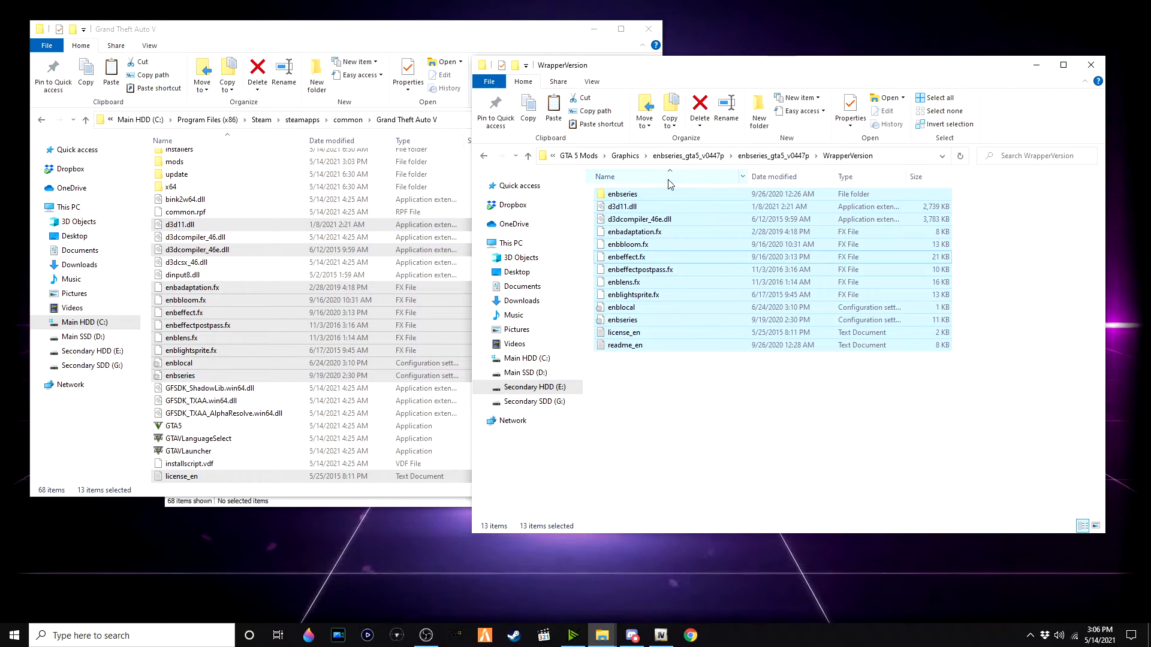
click(774, 156)
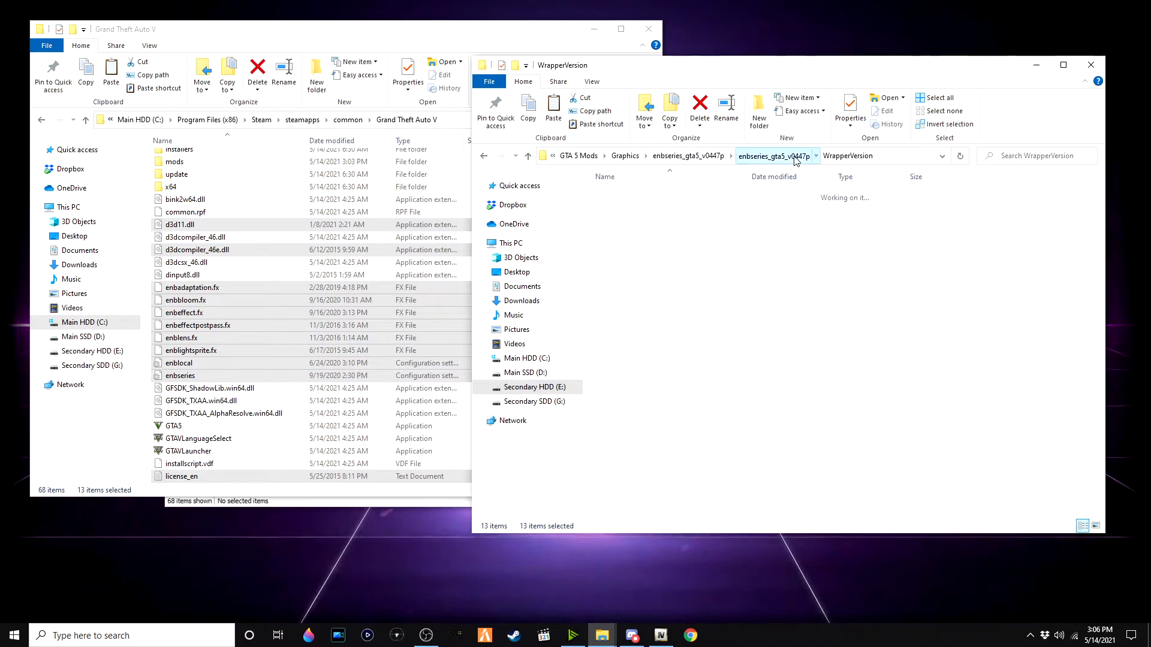
click(710, 157)
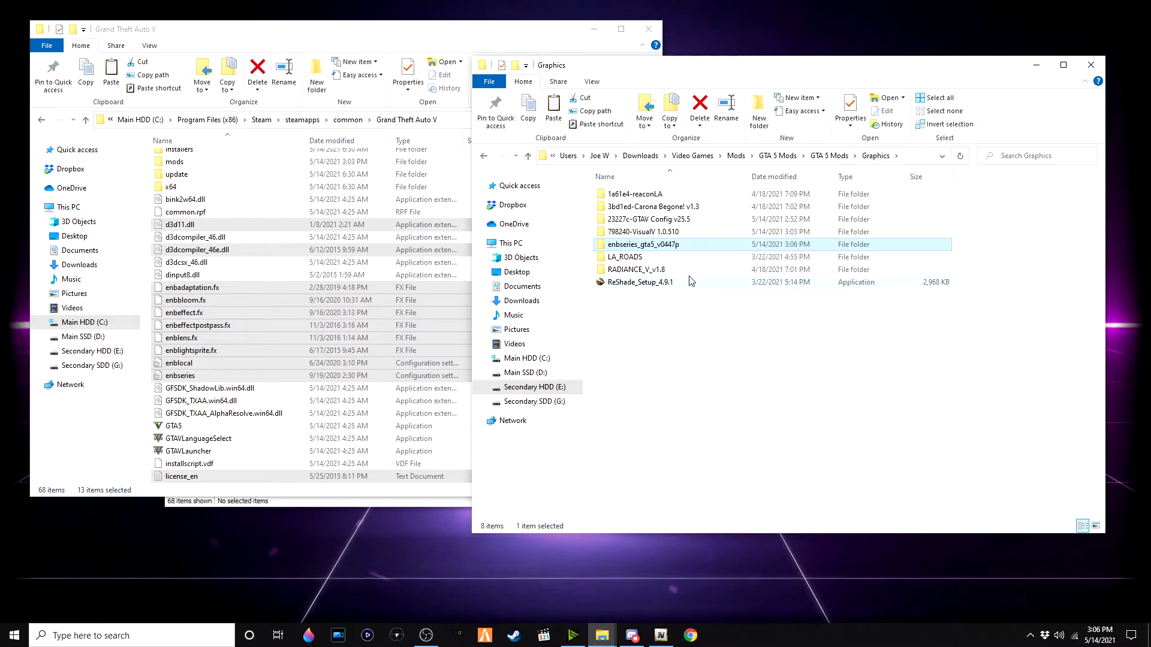
double_click(703, 233)
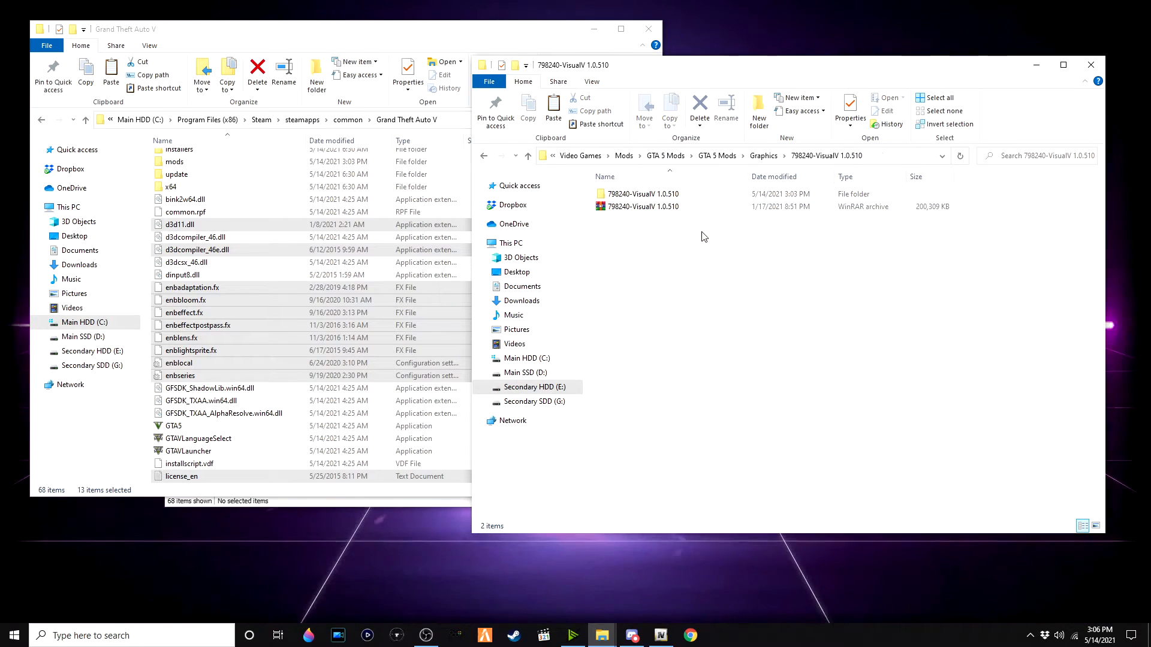
double_click(702, 199)
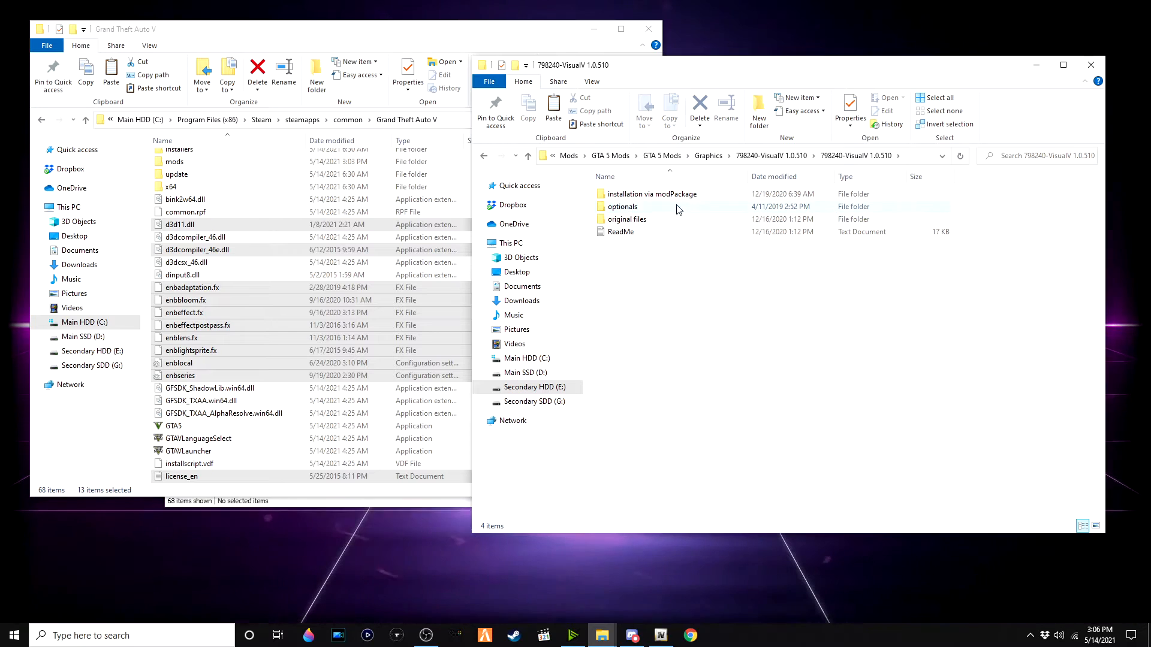
double_click(680, 211)
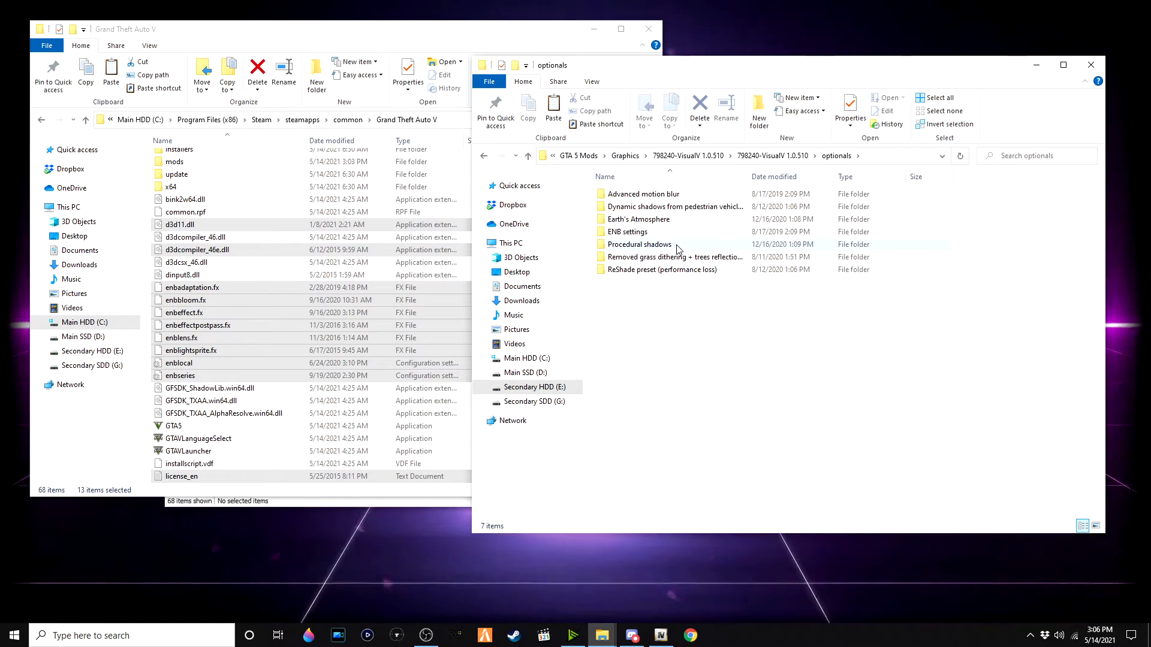
double_click(627, 232)
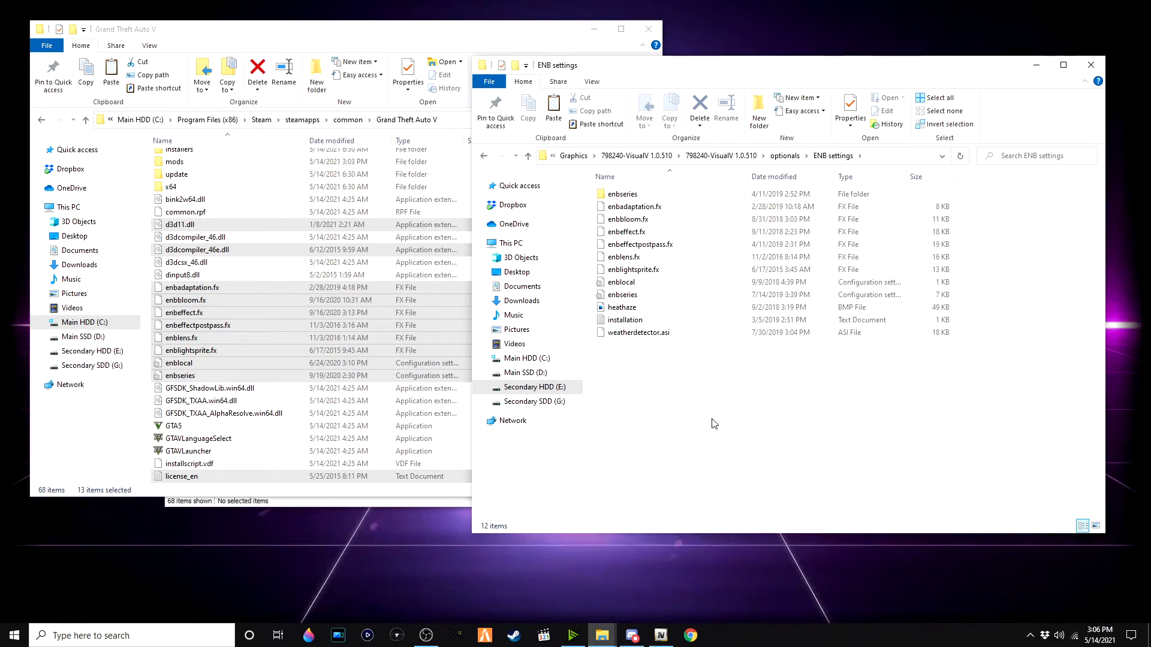
drag(698, 340, 659, 190)
drag(629, 270, 360, 336)
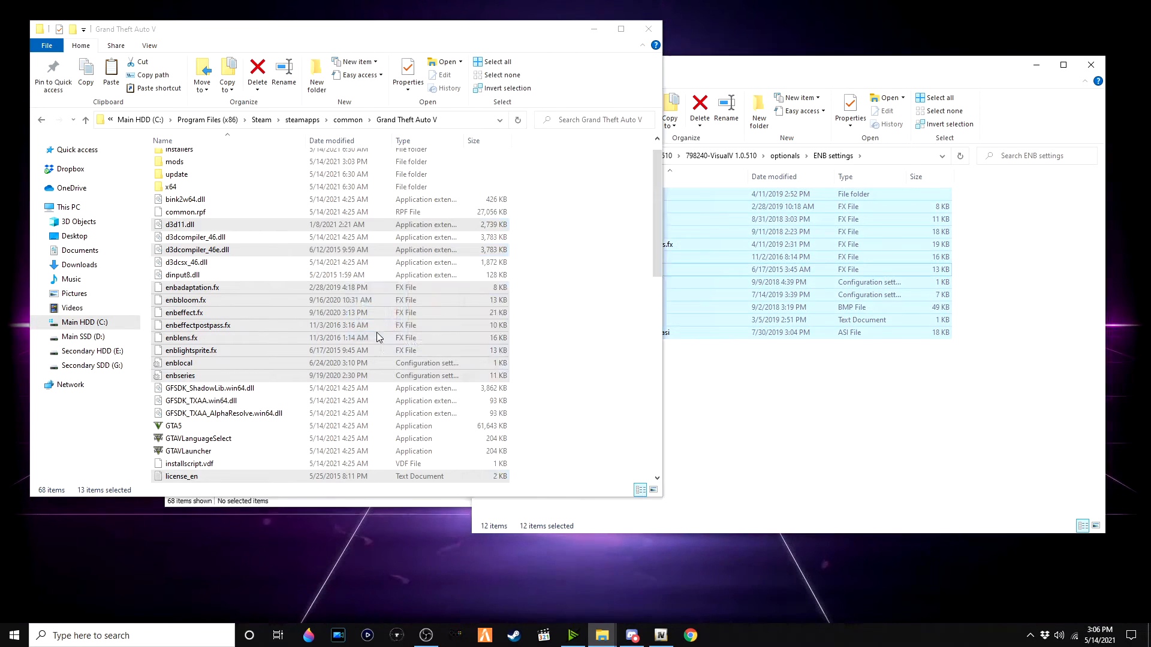
click(617, 223)
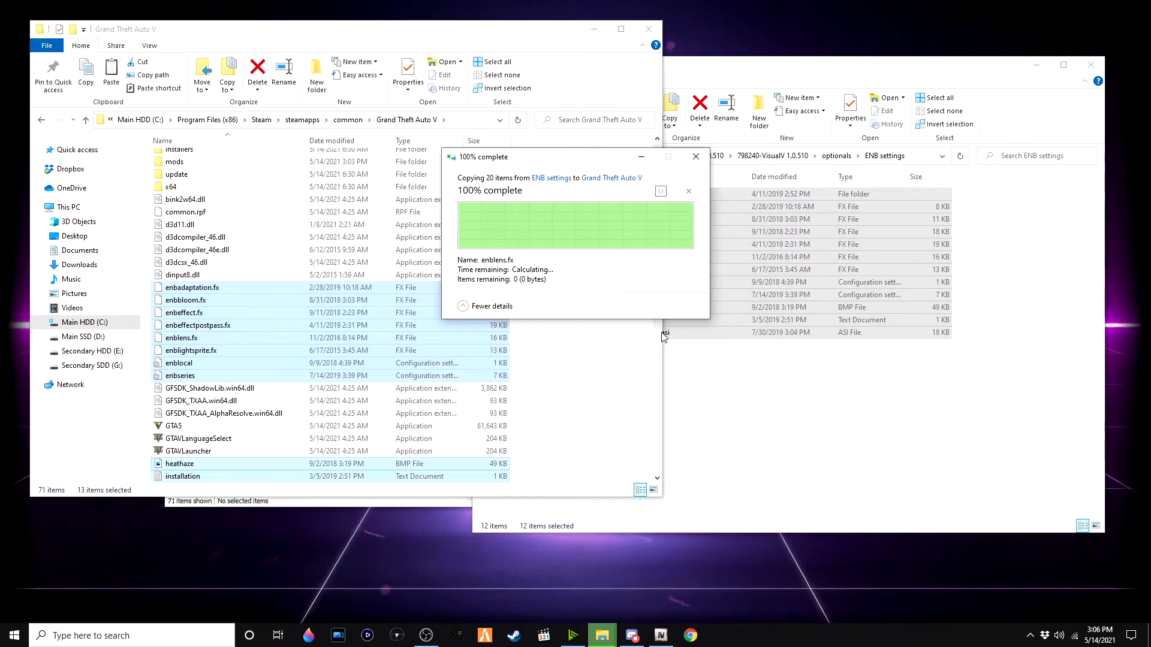
click(758, 360)
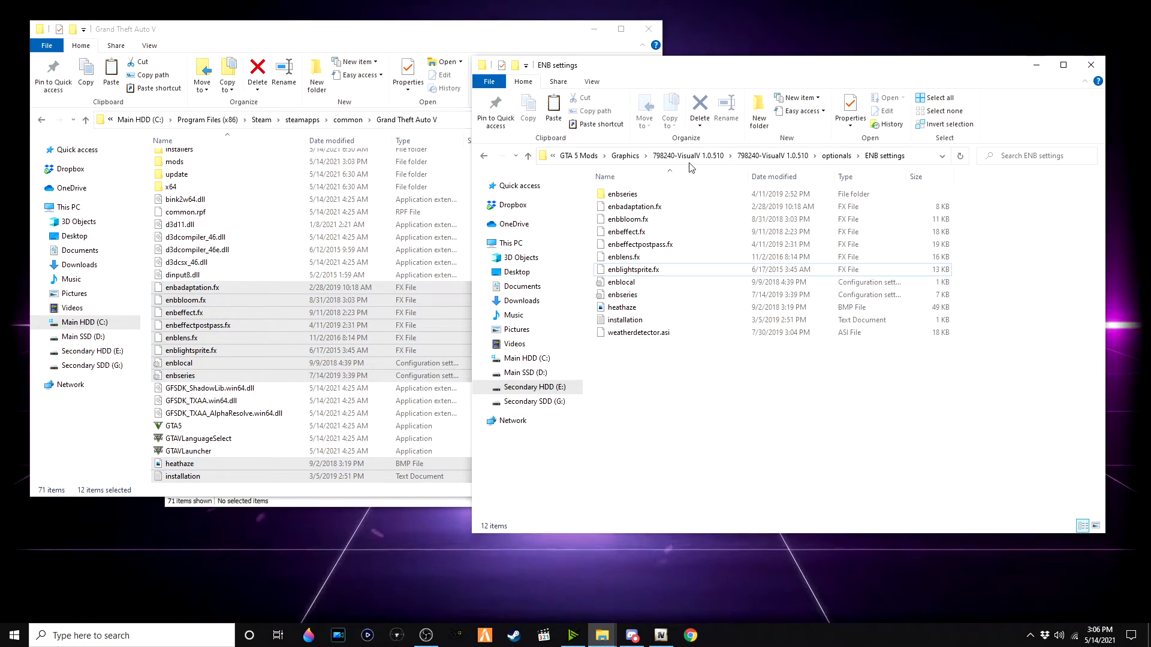
Step: Launch ReShade_Setup_4.9.1 and open the game selection browse dialog
click(624, 157)
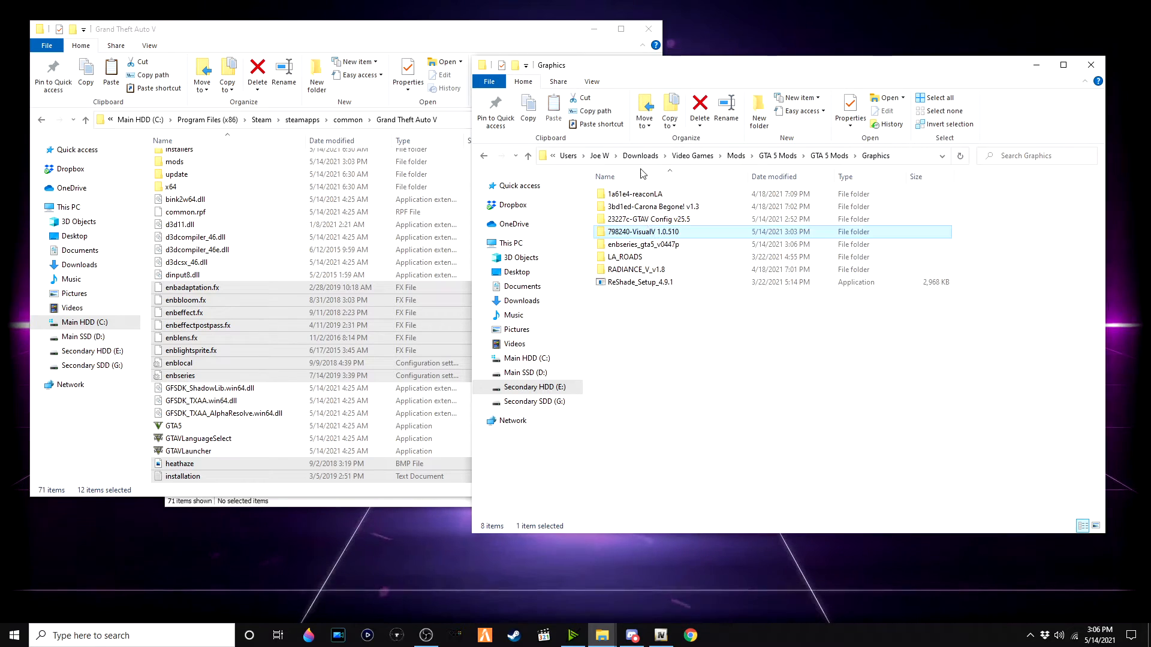
click(689, 284)
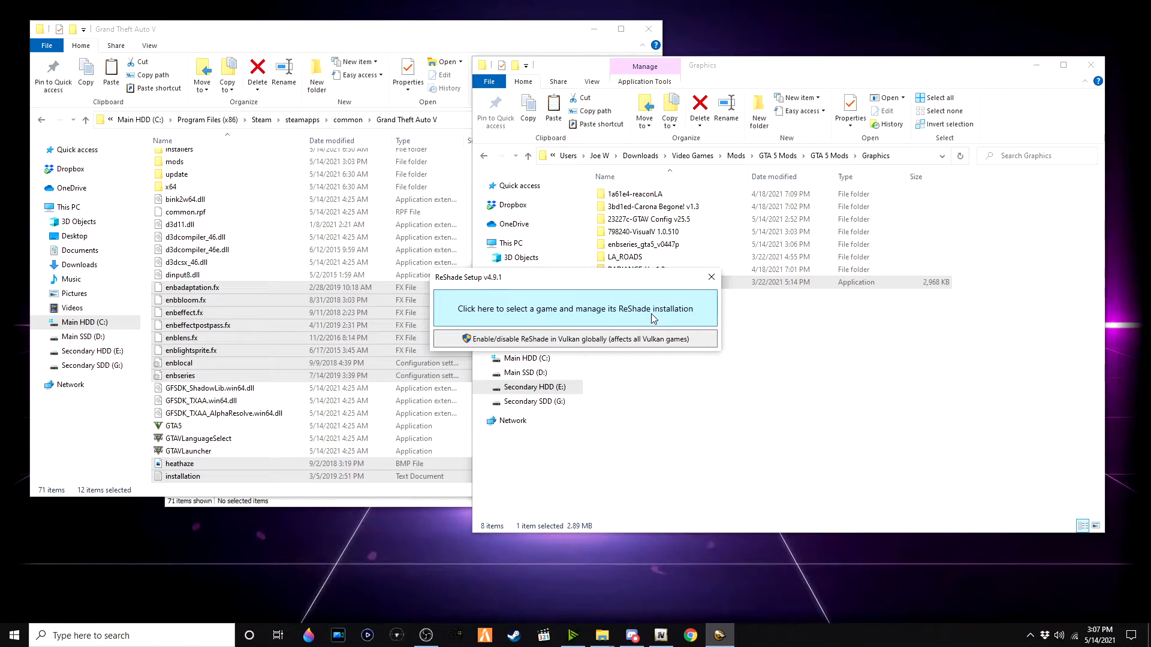
click(653, 318)
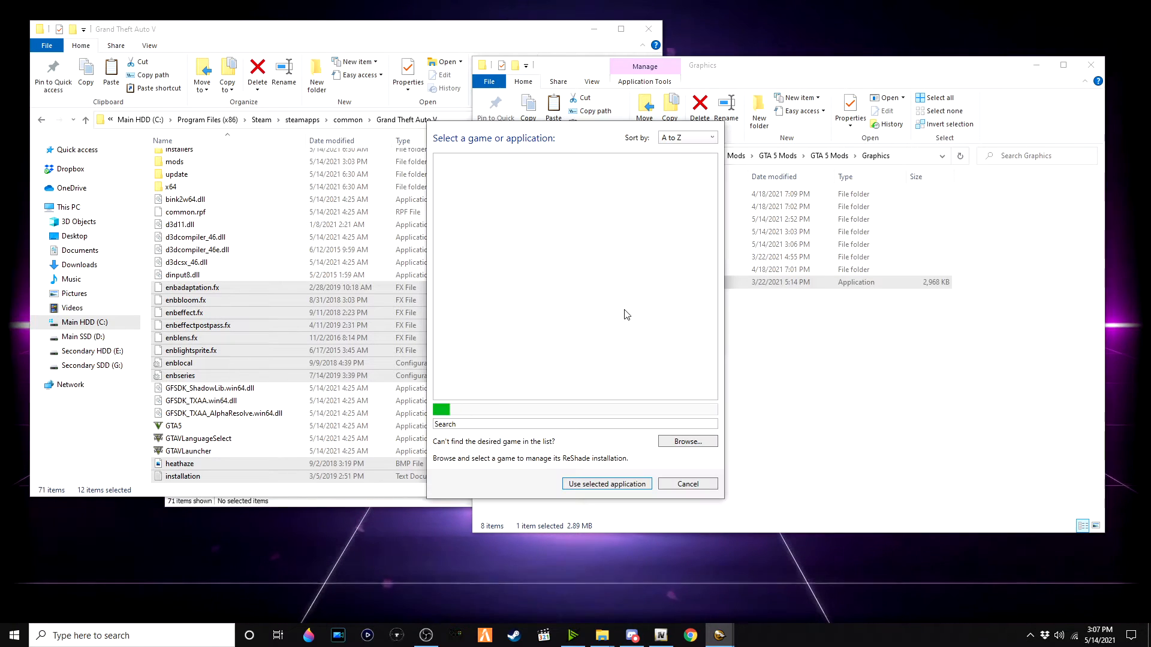
click(697, 446)
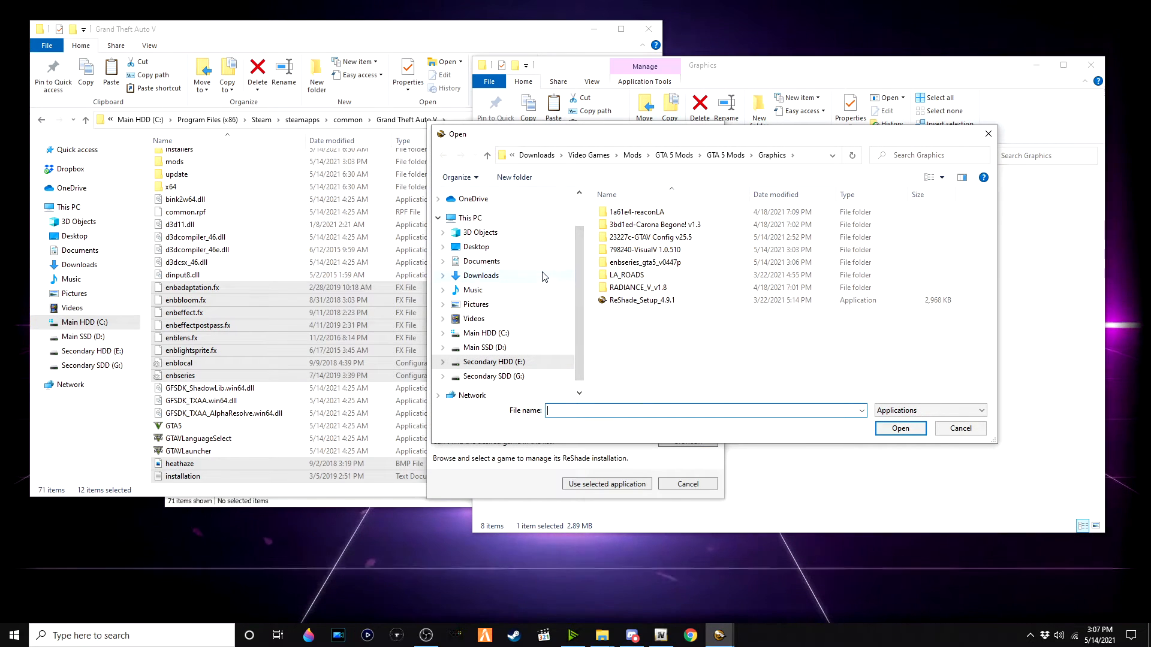
Step: Browse to C:\Program Files (x86)\Steam\steamapps\common\Grand Theft Auto V and select GTA5 as ReShade's target game
click(522, 337)
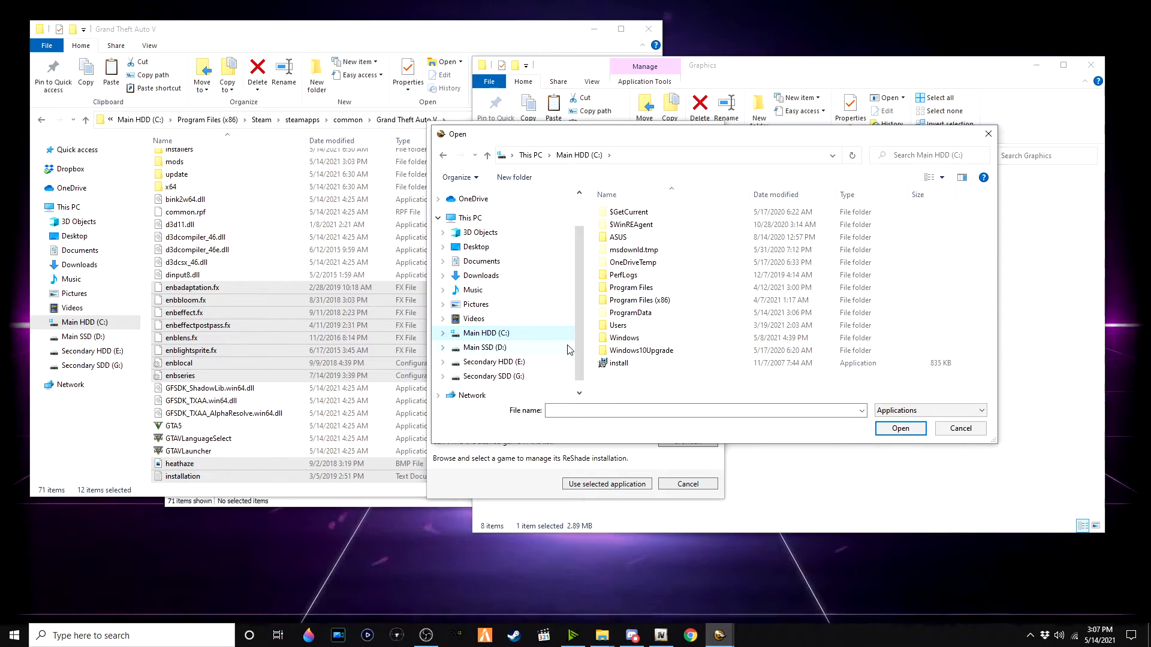
double_click(664, 303)
scroll(665, 320, down, 5)
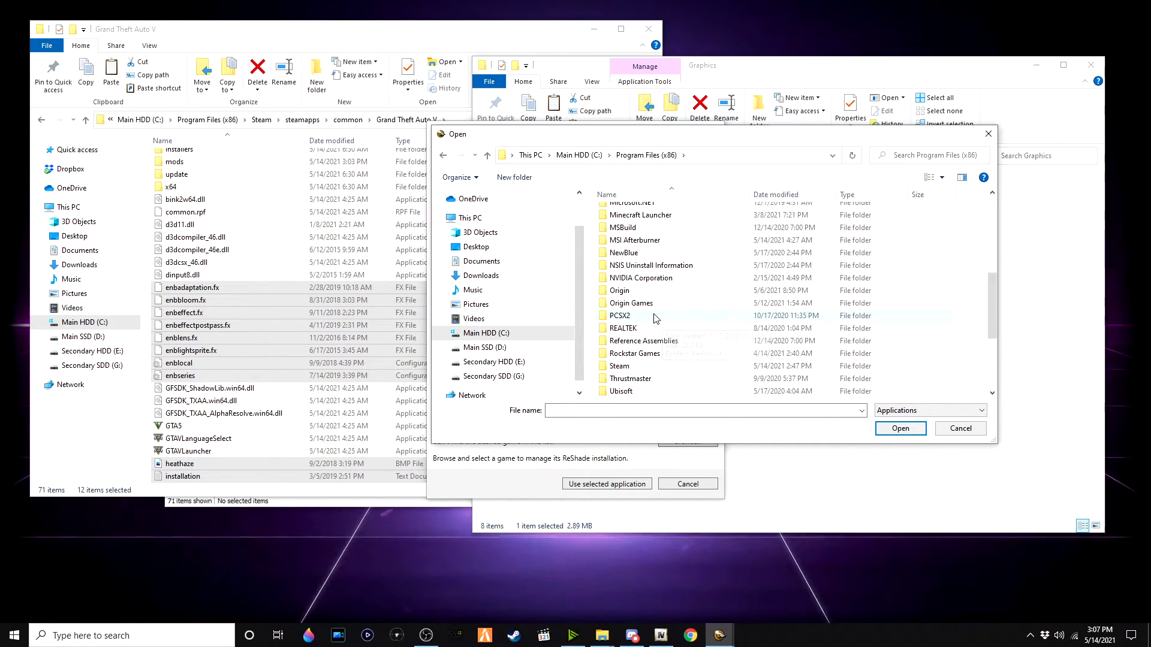
scroll(655, 318, down, 1)
double_click(656, 332)
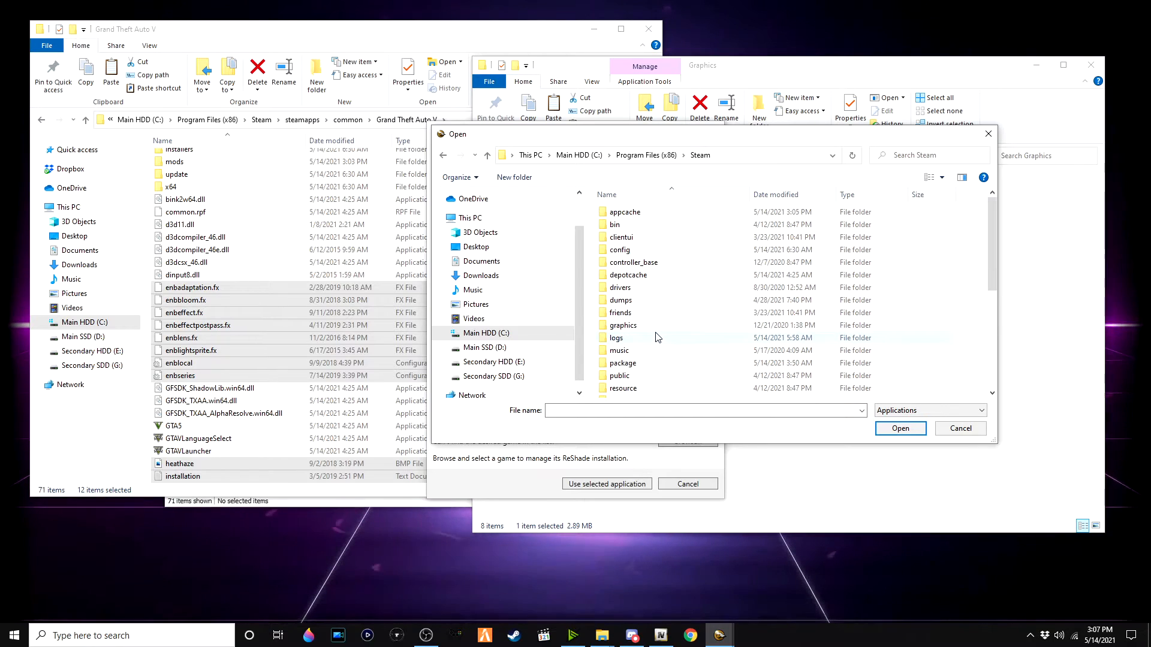
scroll(660, 295, down, 2)
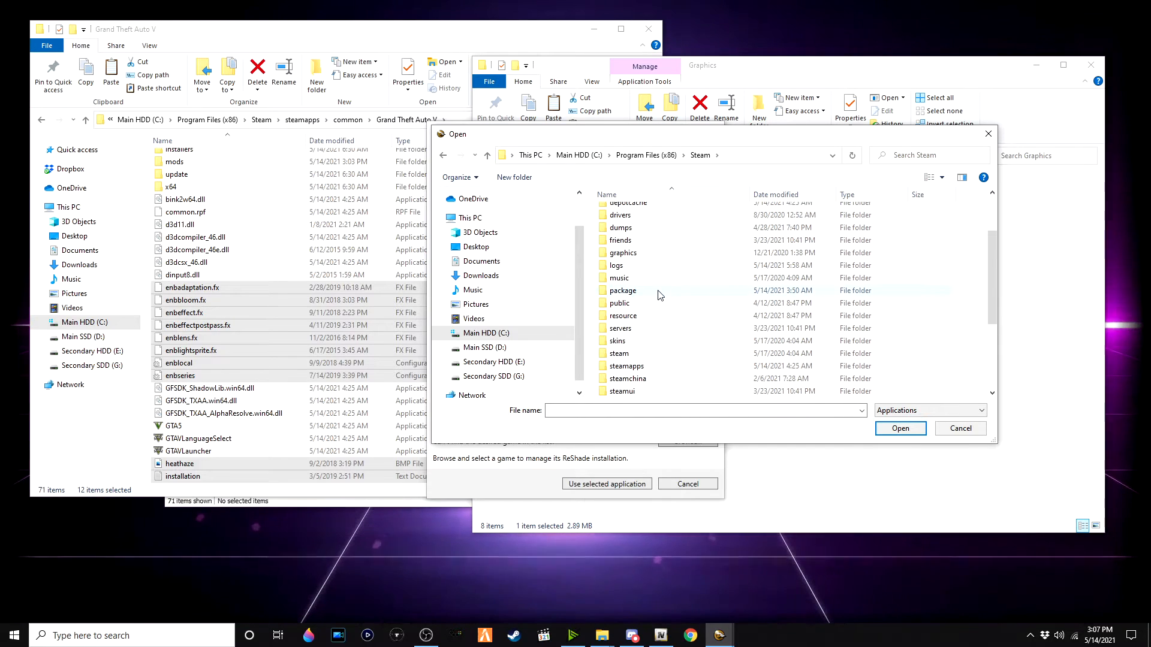
double_click(667, 366)
double_click(676, 216)
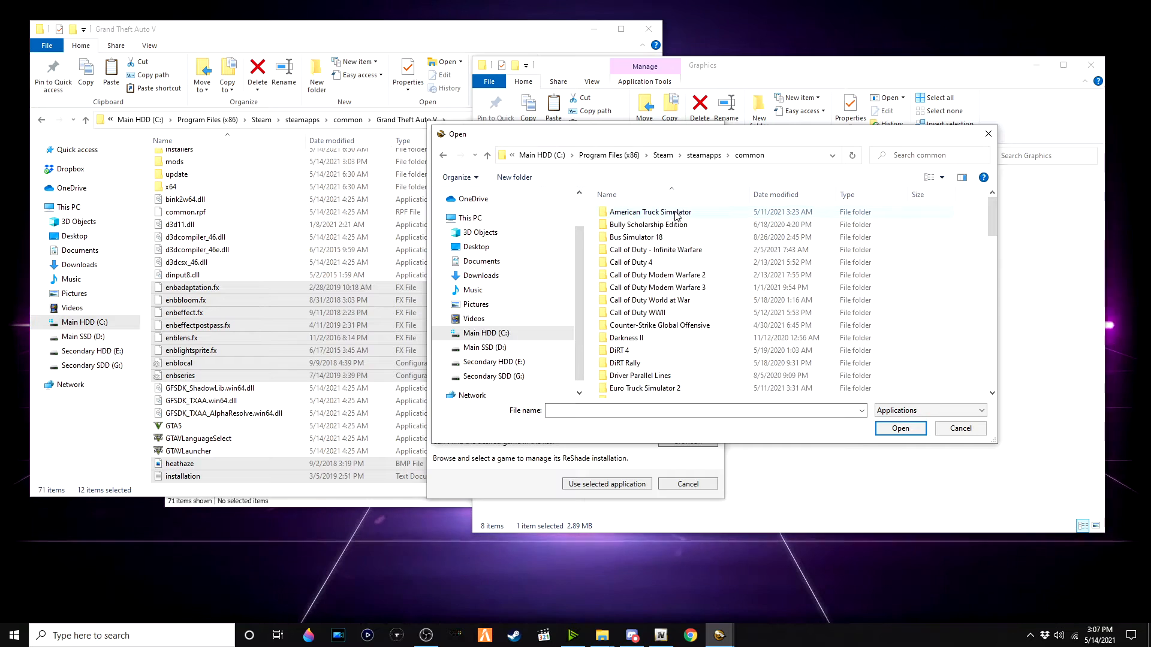
scroll(690, 299, down, 6)
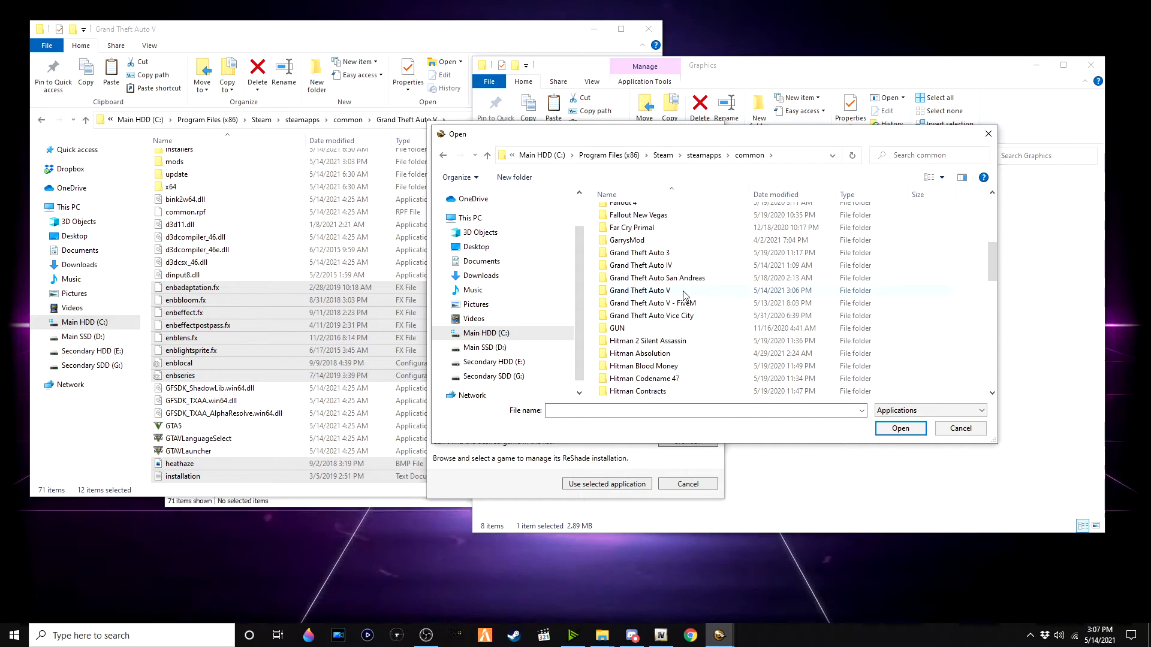
double_click(685, 292)
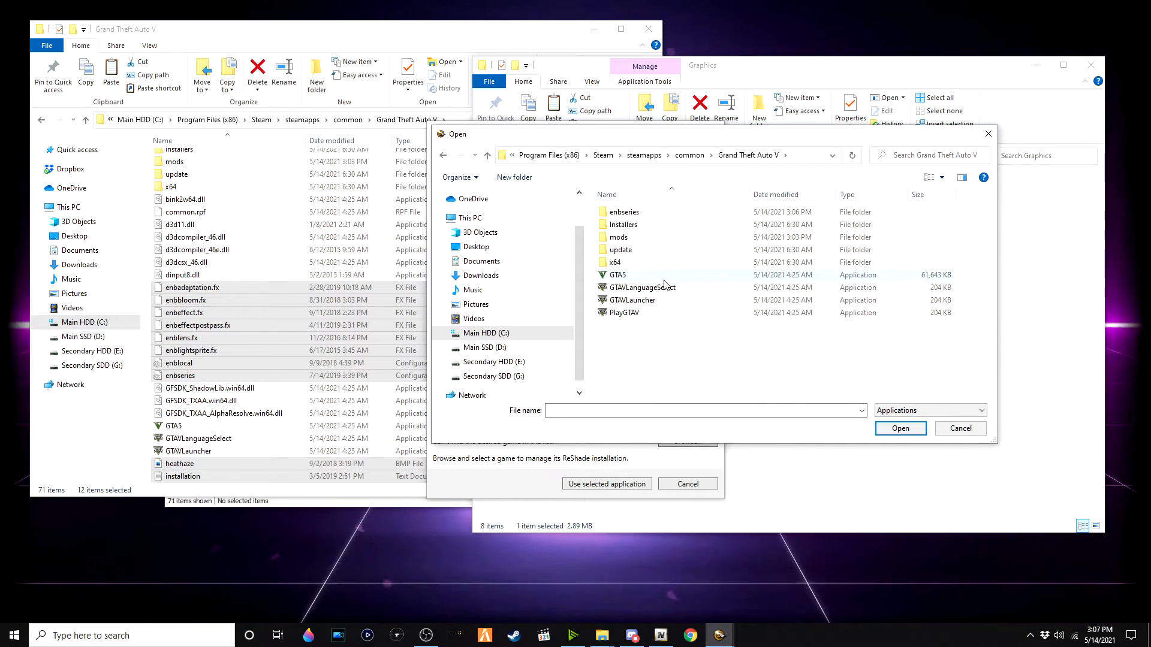
double_click(663, 276)
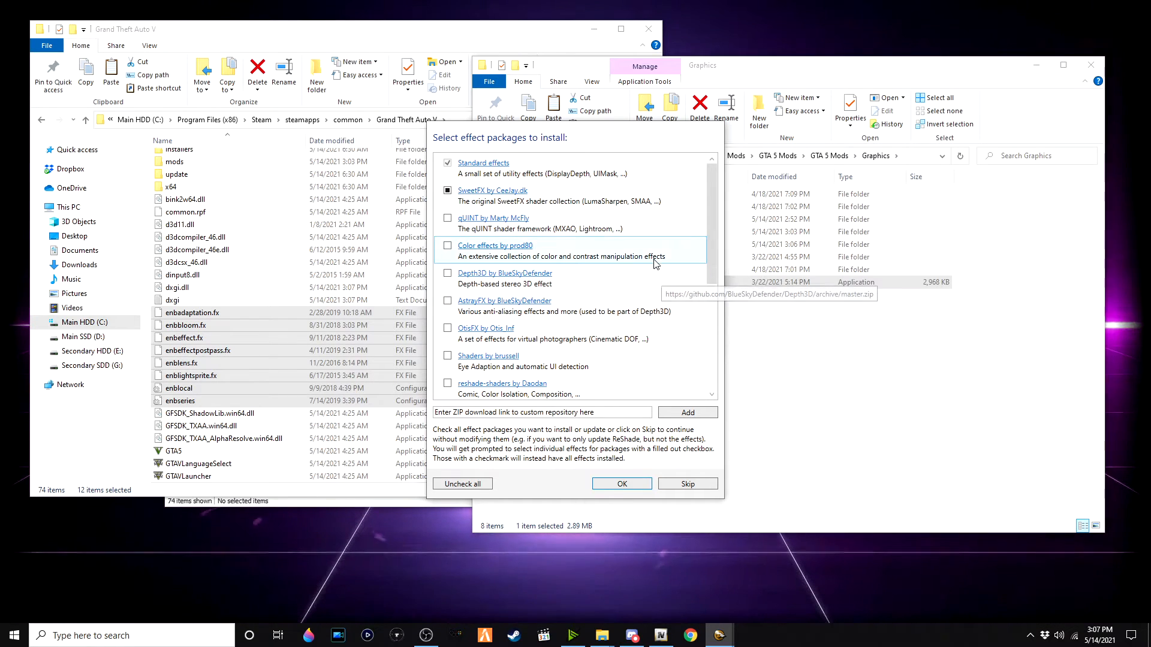
Step: Install ReShade with the default Standard effects and SweetFX packages, keeping all SweetFX files checked
scroll(692, 234, down, 3)
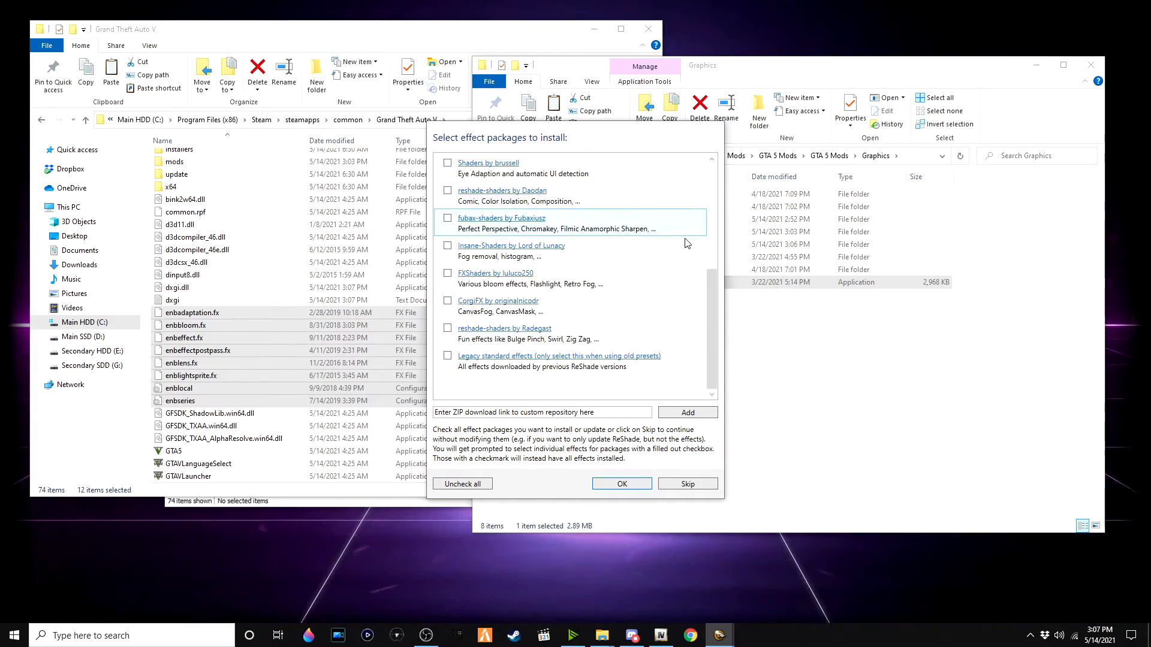
scroll(675, 282, up, 3)
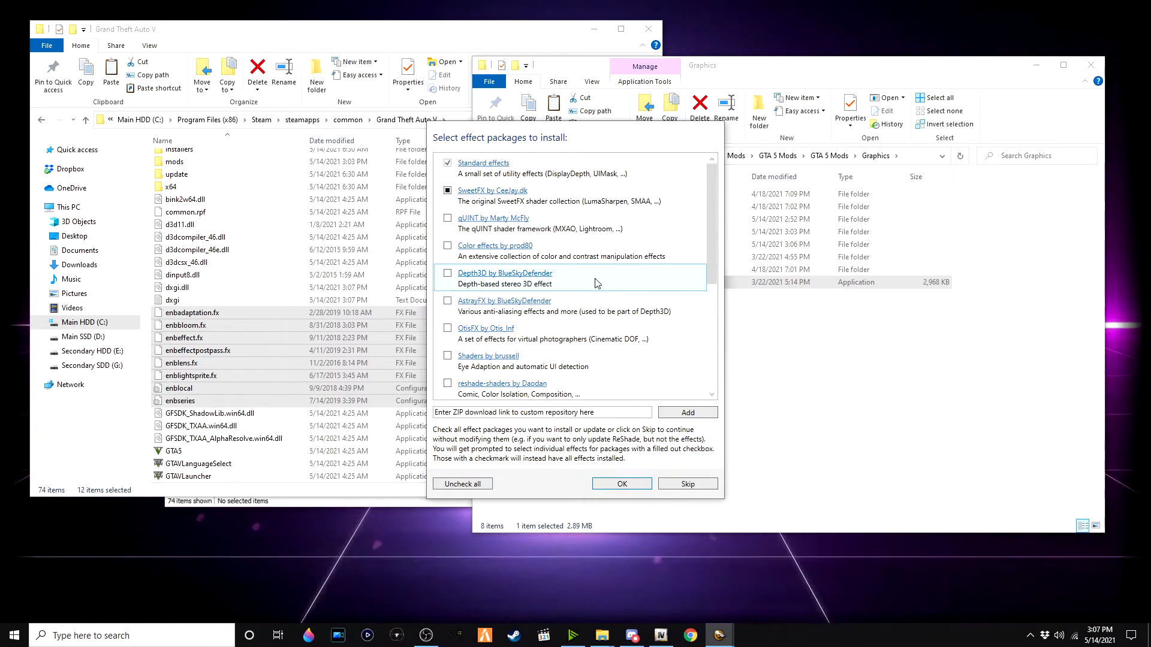
click(615, 484)
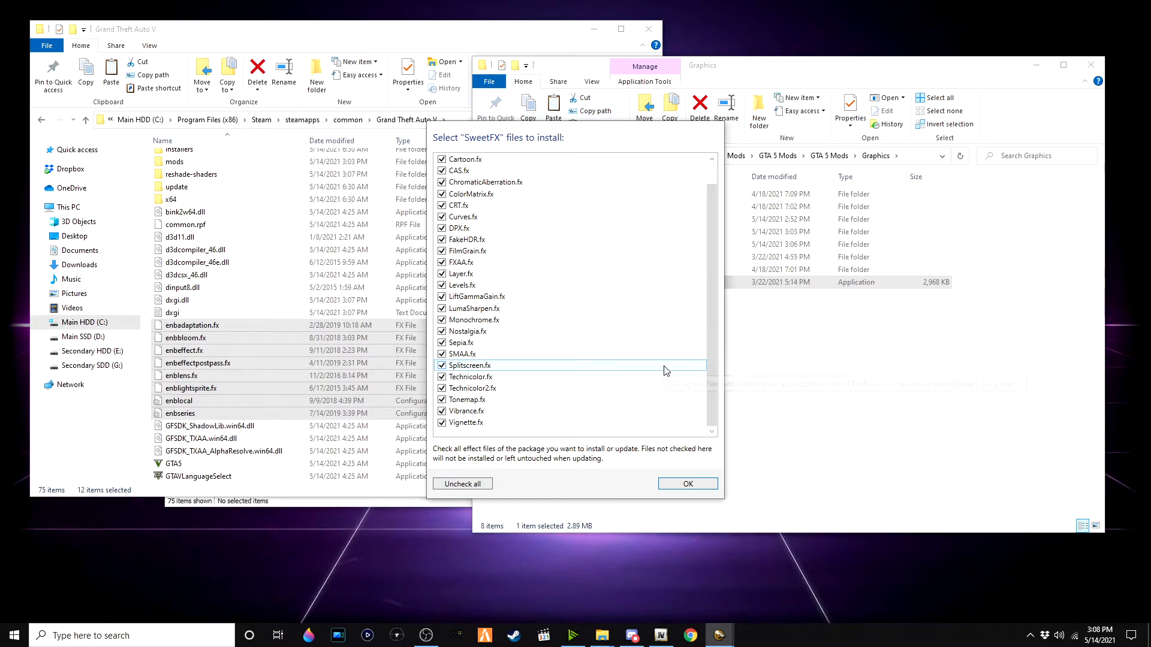
click(688, 485)
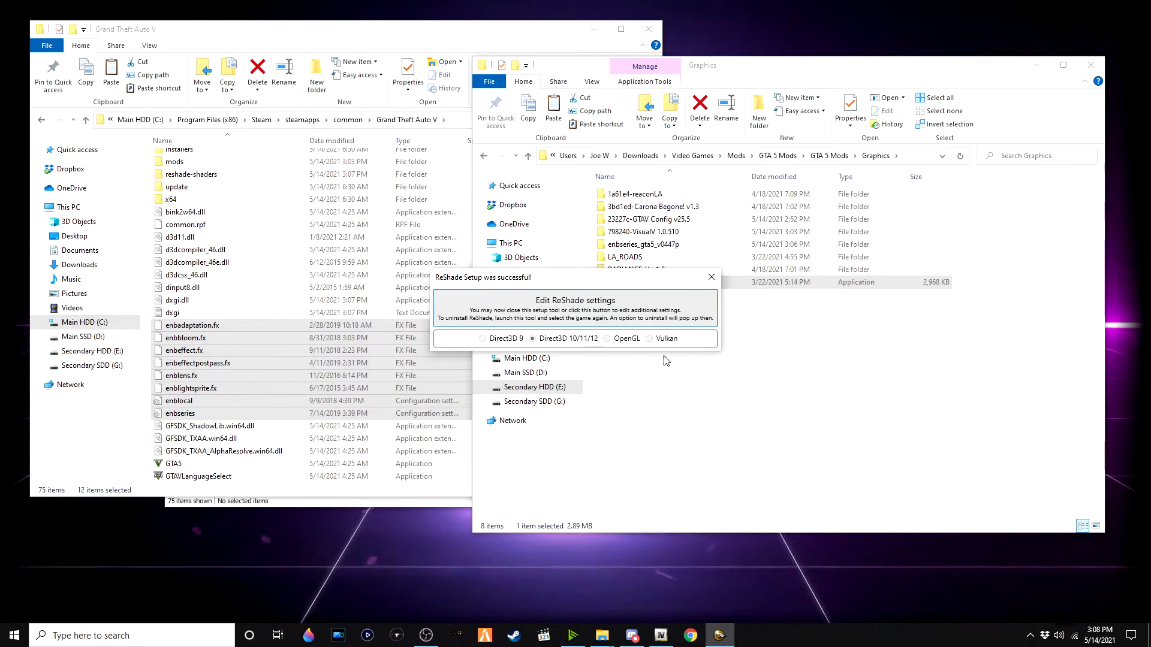
Step: Copy the ReShade preset (performance loss) files from VisualV's optionals into the game folder and cancel the Edit ReShade settings dialog
click(796, 373)
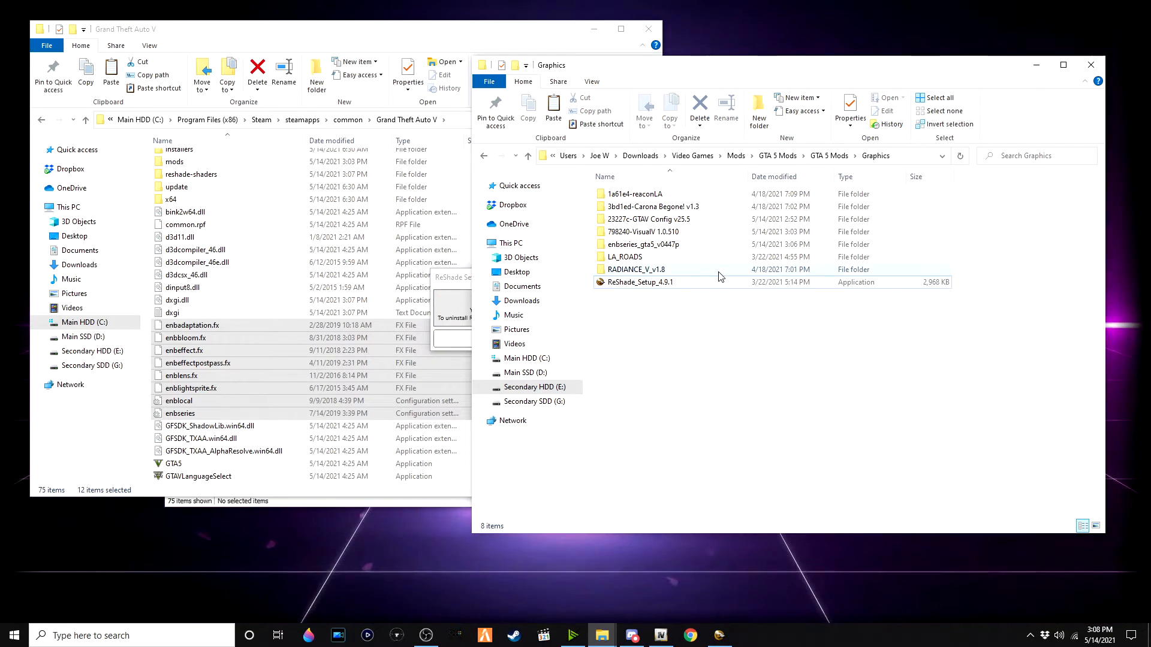
double_click(713, 232)
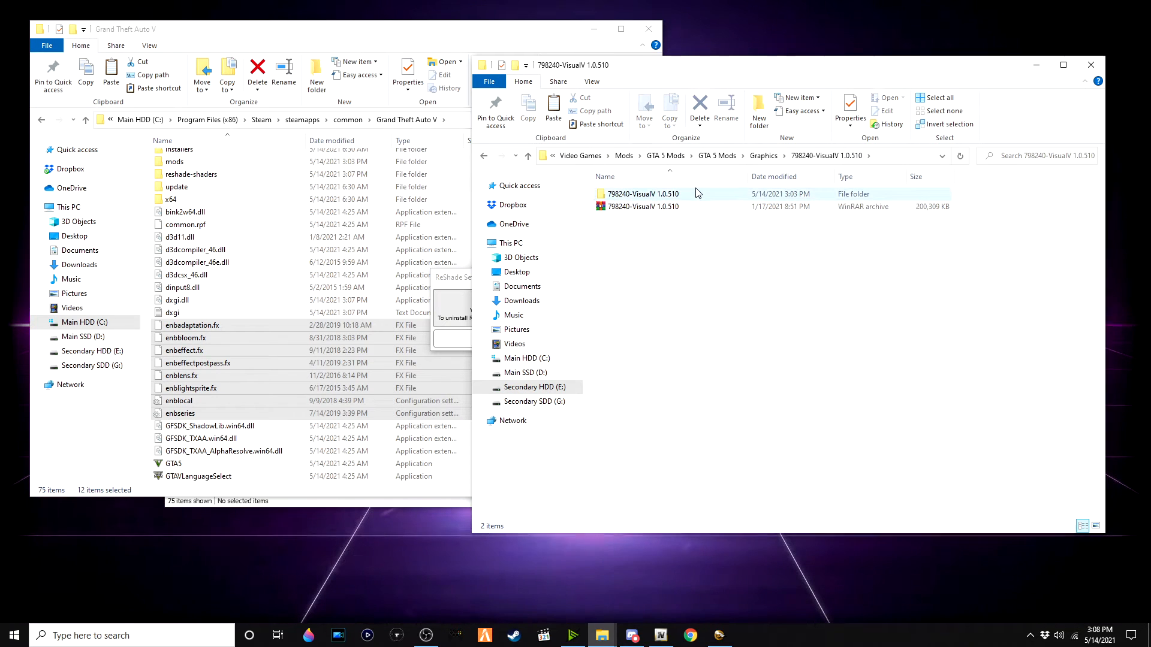
double_click(698, 193)
click(694, 207)
double_click(694, 208)
double_click(707, 271)
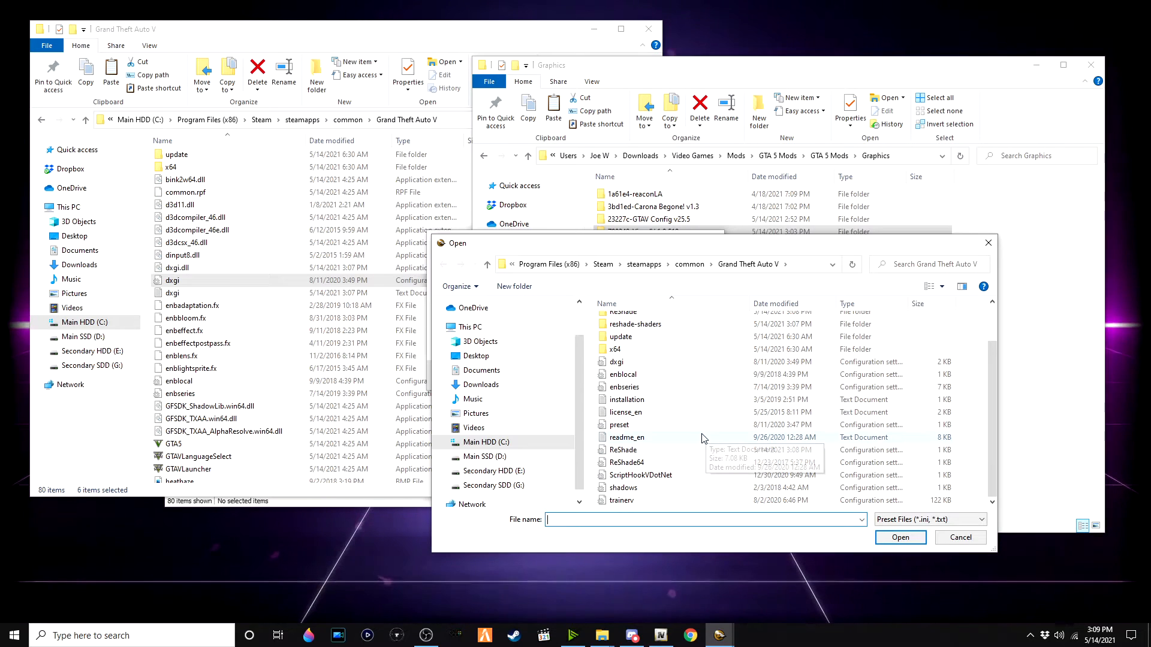
double_click(690, 425)
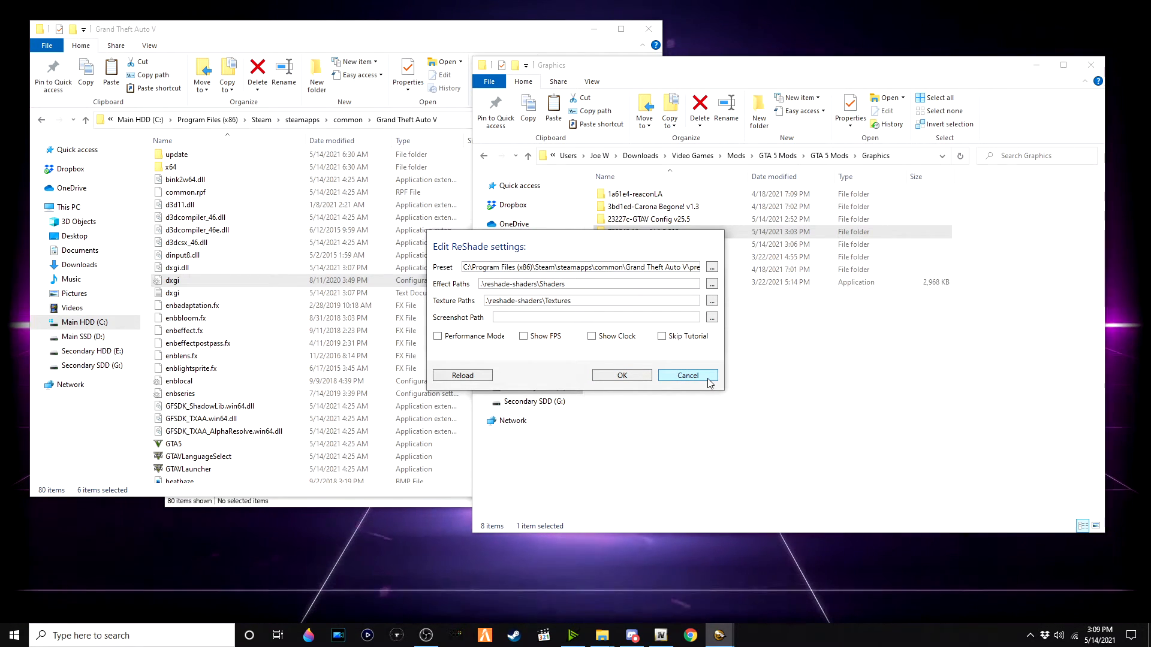
click(687, 375)
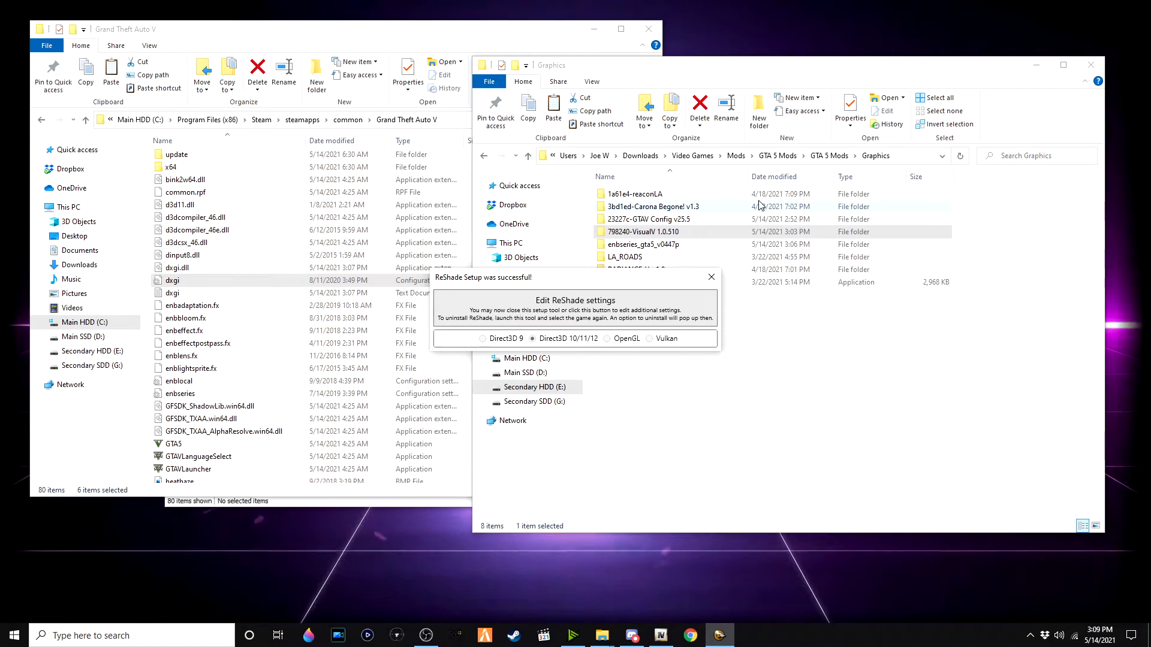
Step: Extract the 1a61e4-reaconLA archive into a folder named 1a61e4-reaconLA
double_click(712, 194)
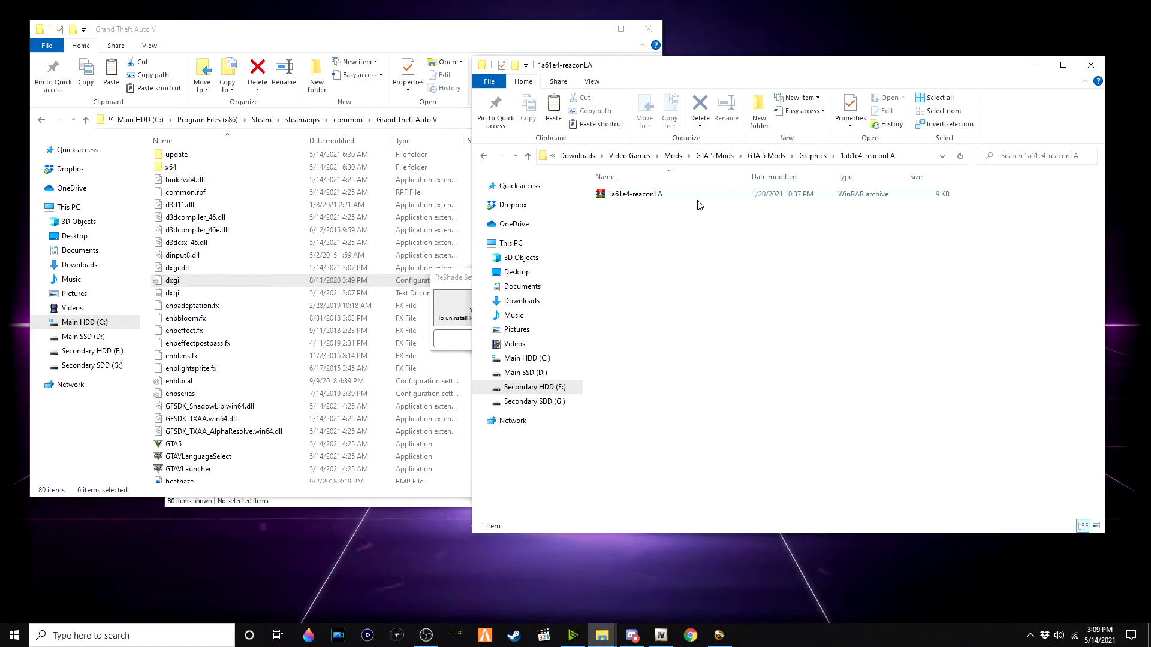
right_click(693, 202)
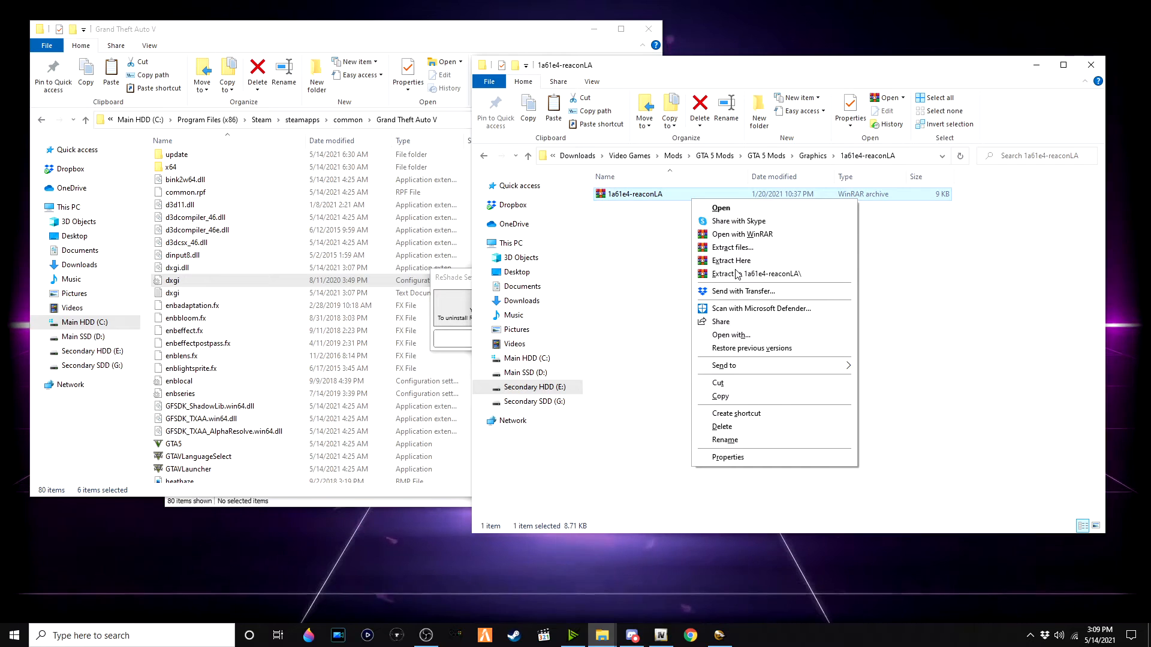
click(737, 275)
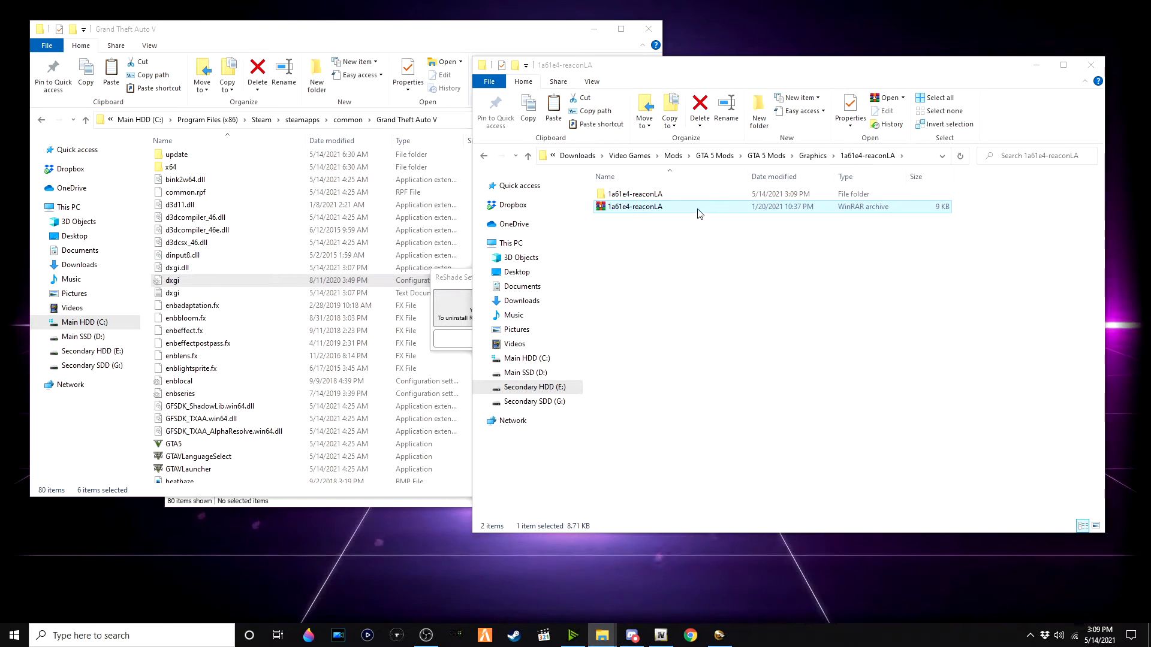
Step: Open the extracted folder's OPTIONAL RAY TRACING SHADER subfolder and select the reaconLA preset file
click(690, 200)
double_click(689, 200)
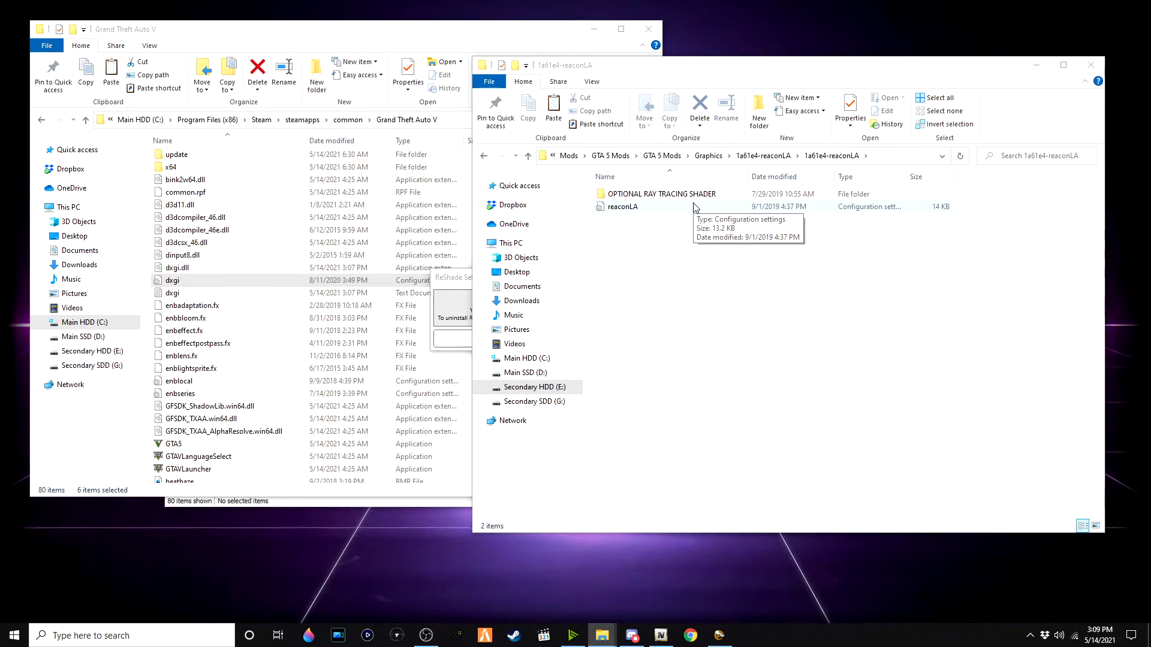
double_click(713, 196)
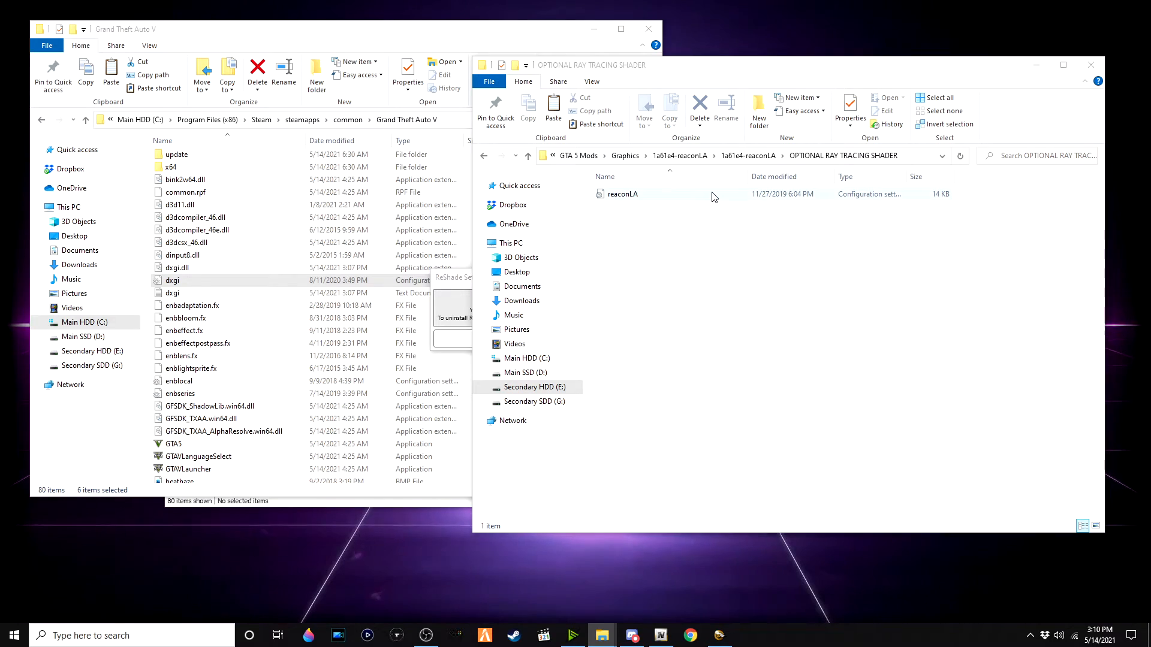
double_click(713, 194)
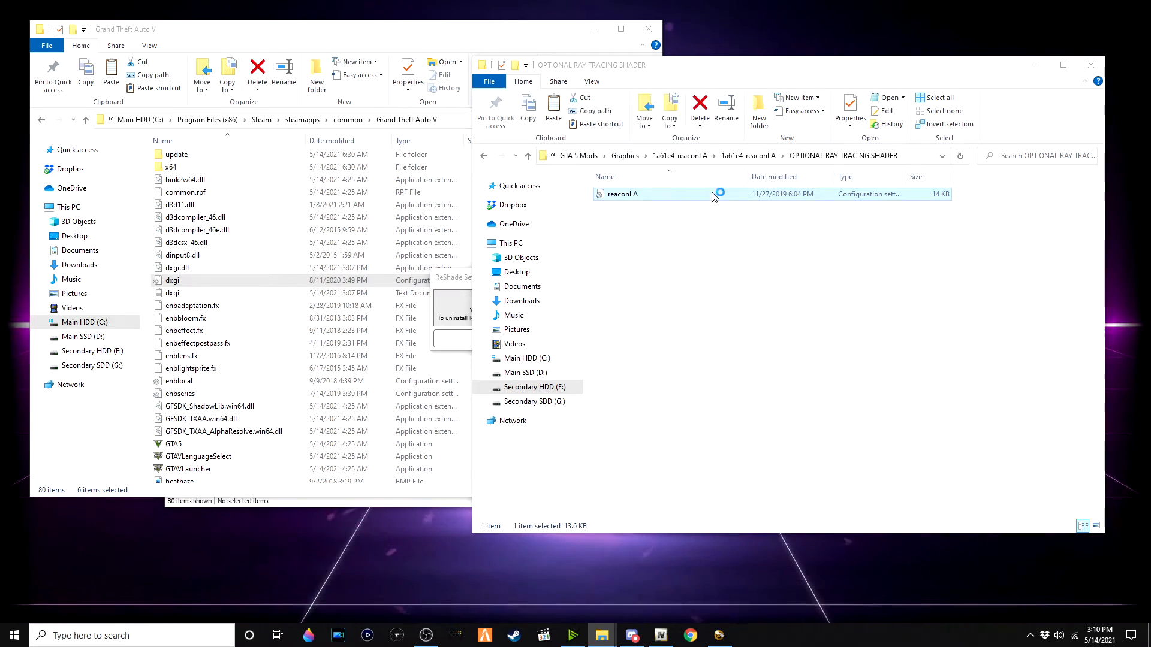
click(677, 82)
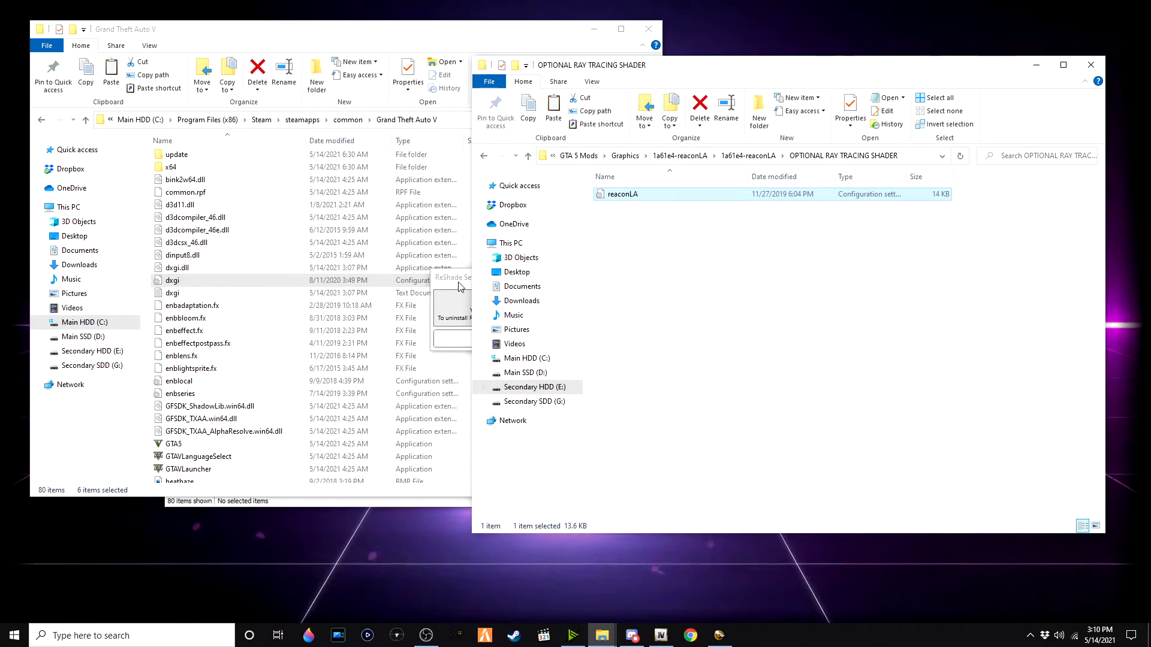
Step: Set ReShade's preset to the ray-tracing reaconLA file, enable Skip Tutorial, apply the settings and close ReShade Setup
click(494, 298)
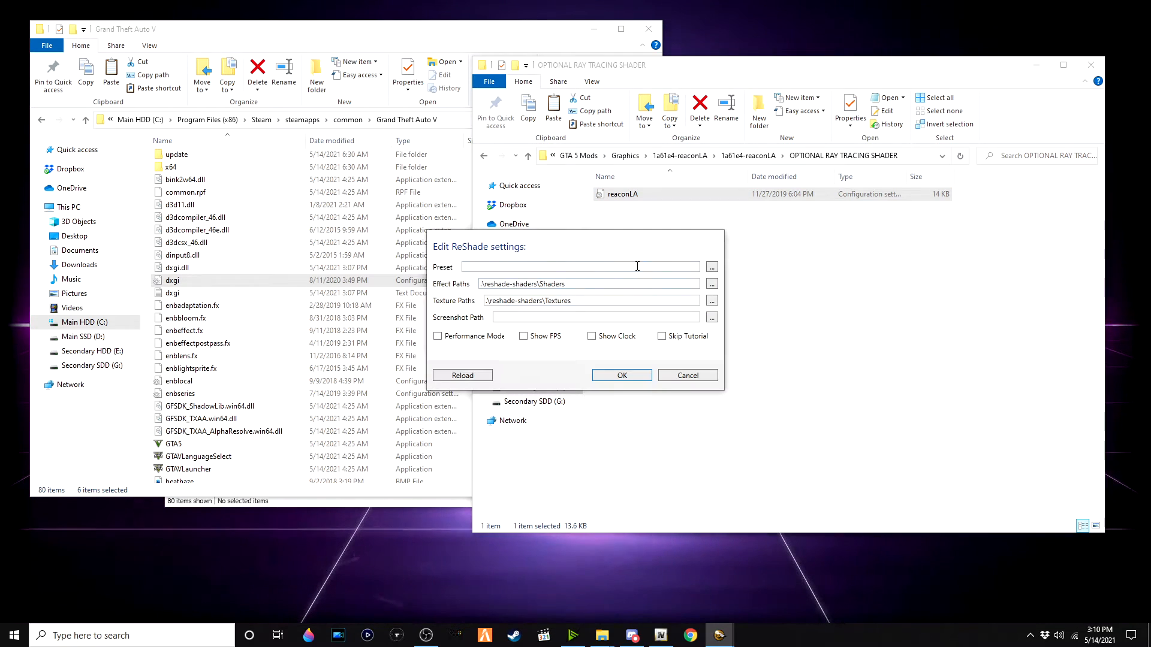
click(712, 266)
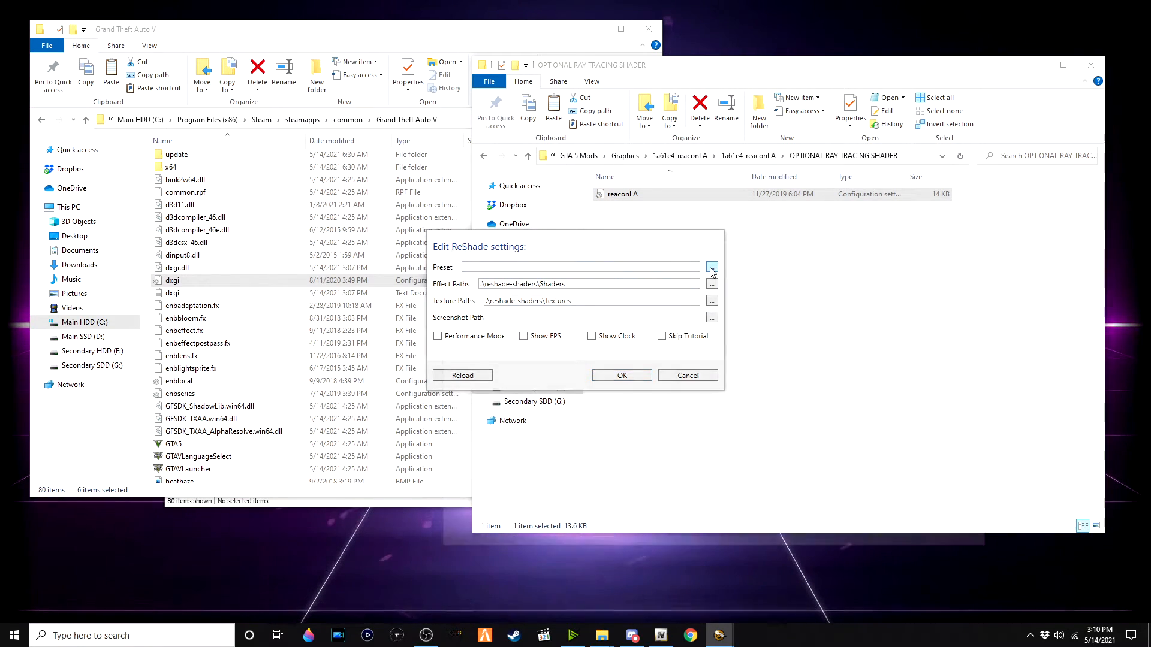
scroll(532, 327, up, 2)
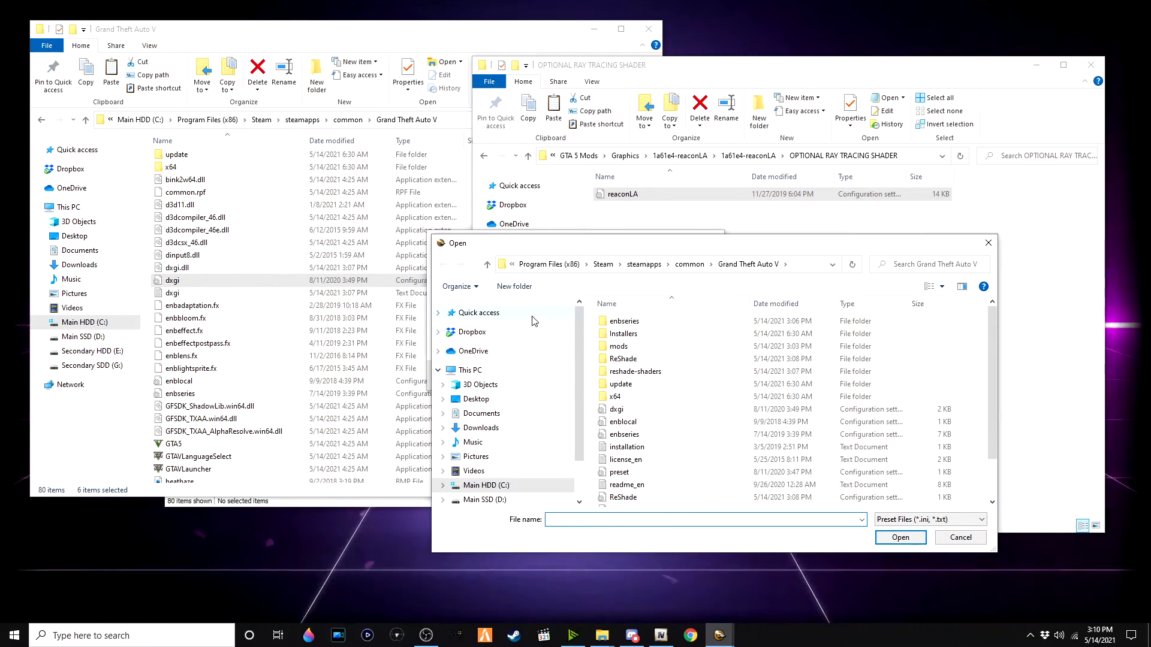
click(465, 313)
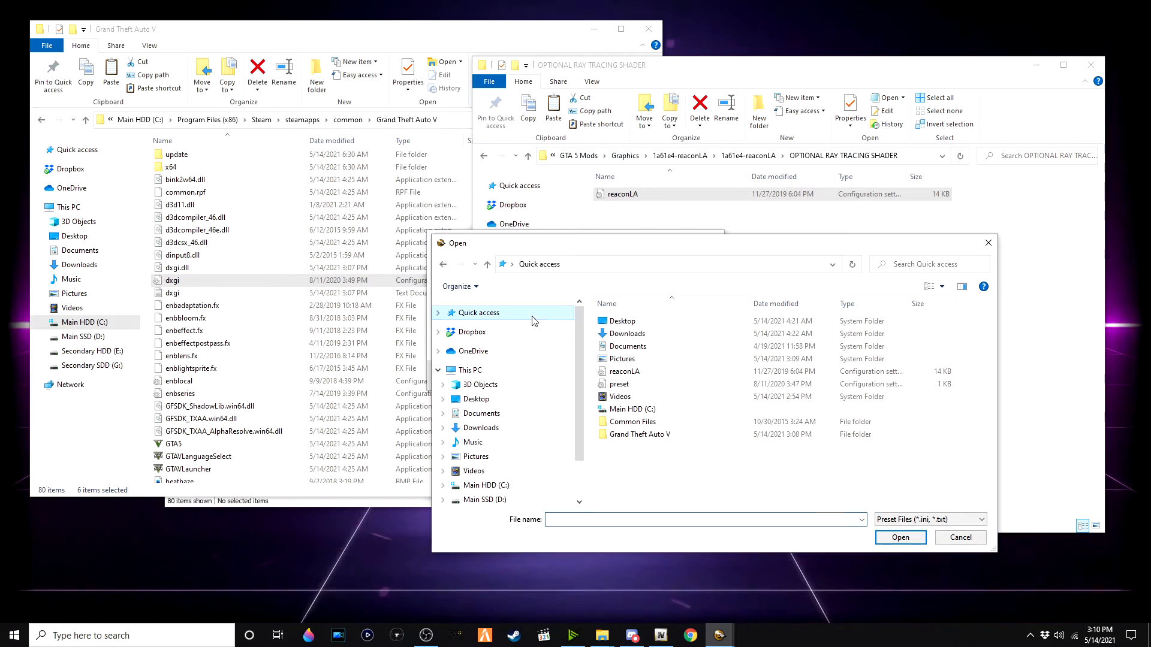
double_click(656, 370)
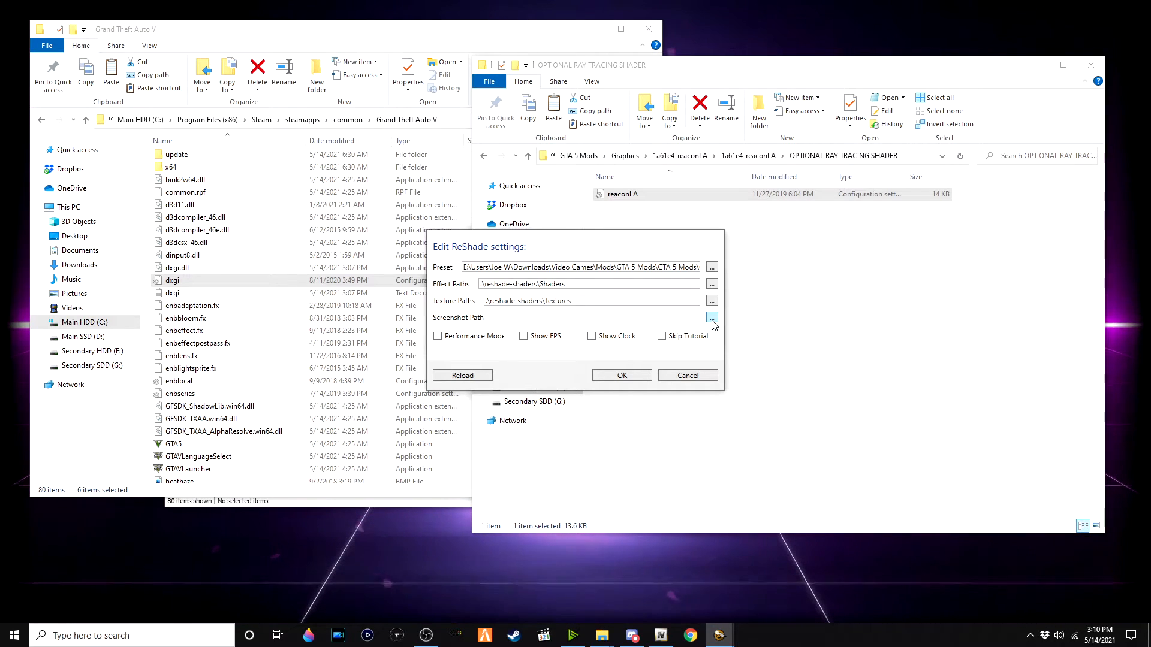
click(673, 338)
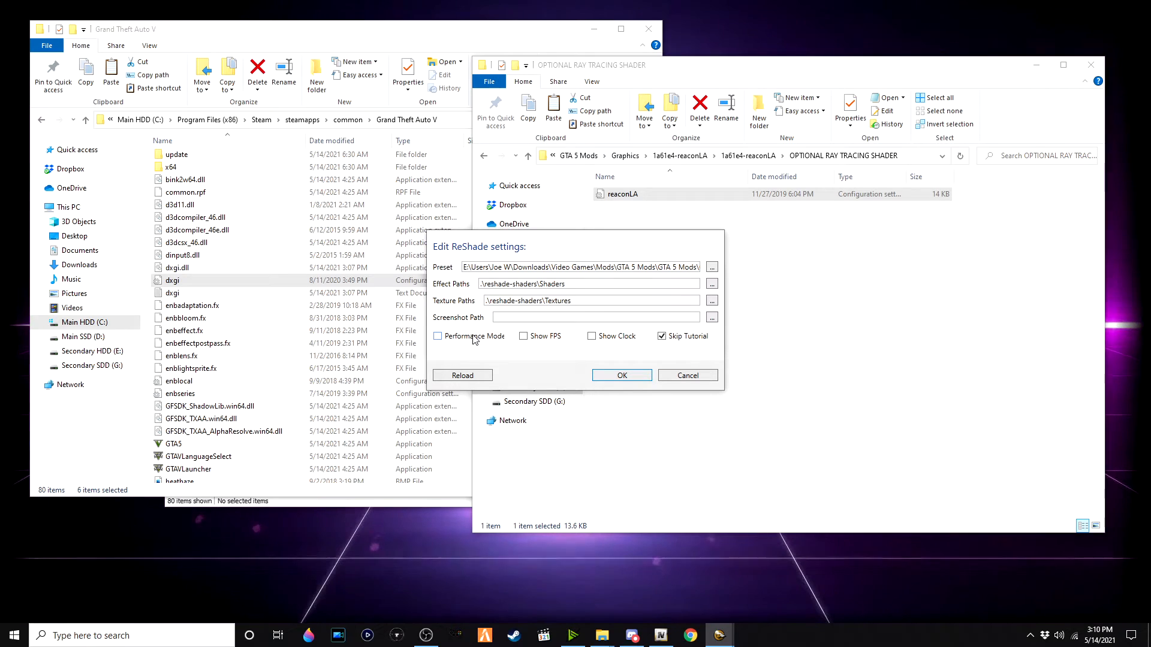
click(628, 375)
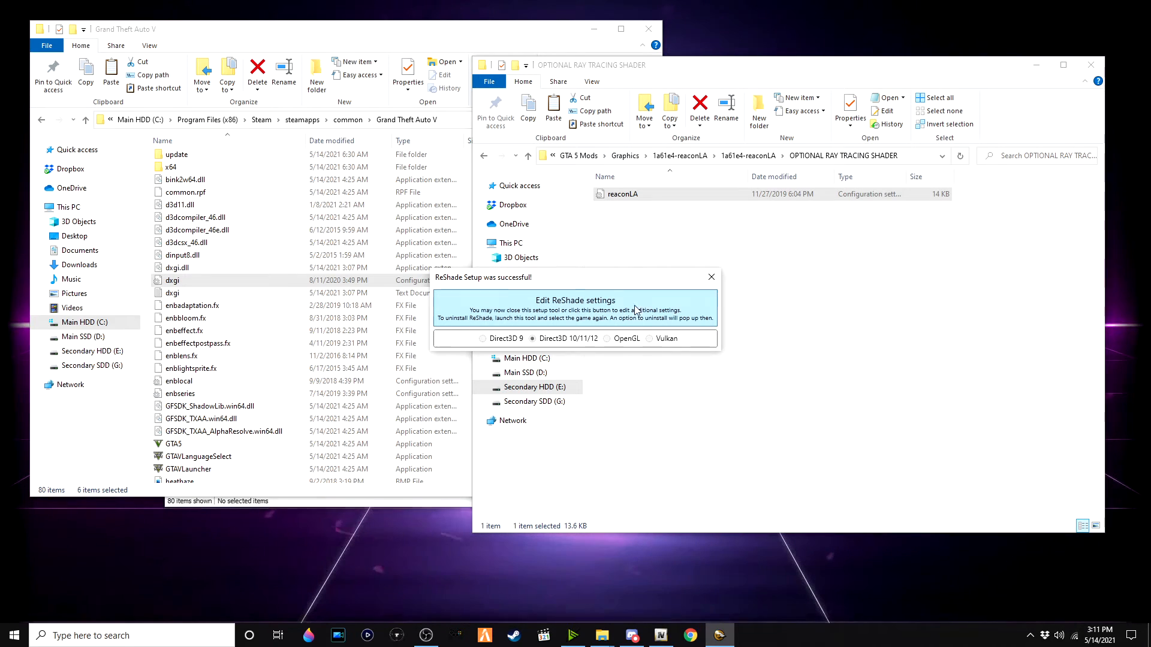
click(712, 284)
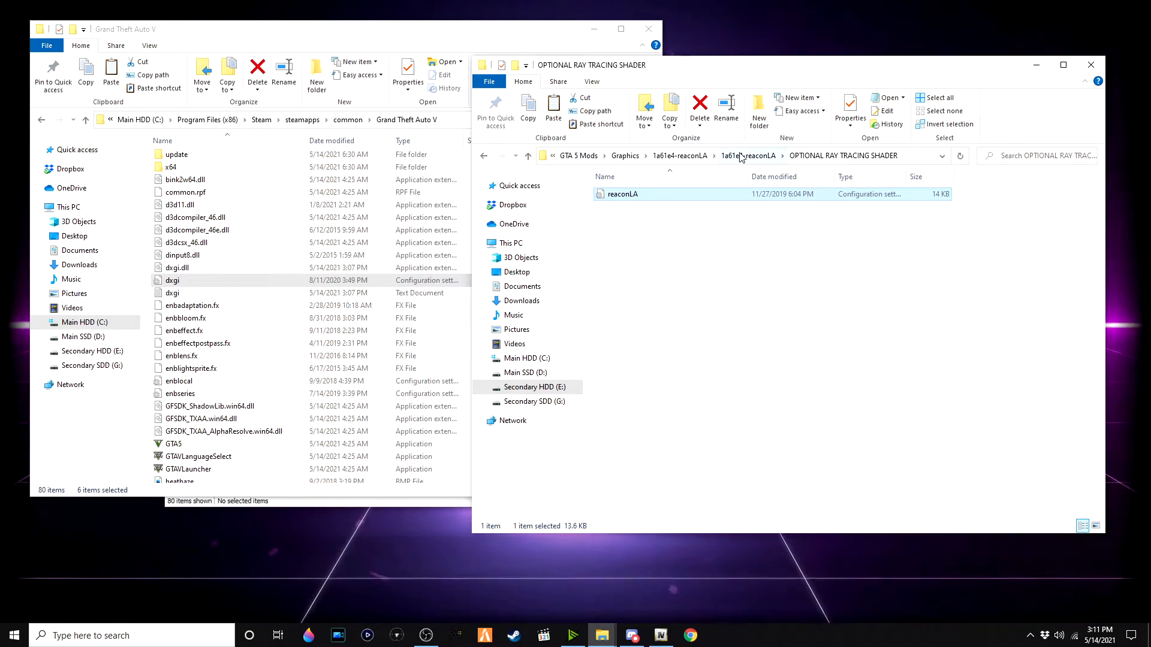
Step: Return to the Graphics folder and extract the LA_ROADS archive into an LA_ROADS folder
click(625, 156)
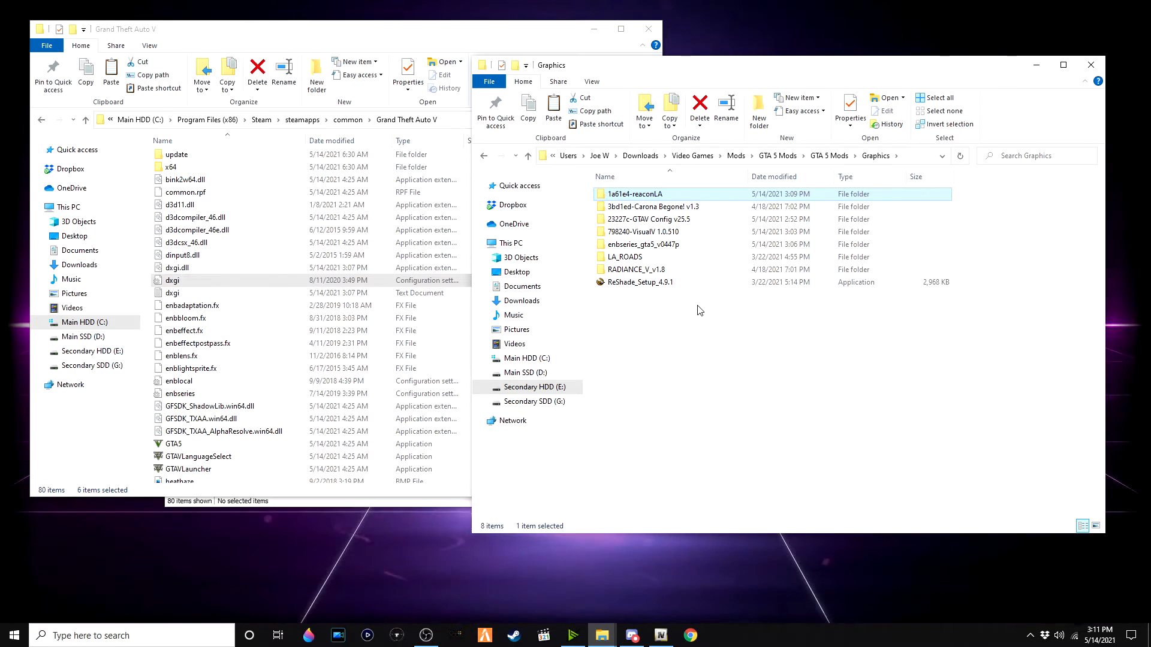
double_click(691, 258)
click(678, 194)
right_click(678, 193)
click(705, 261)
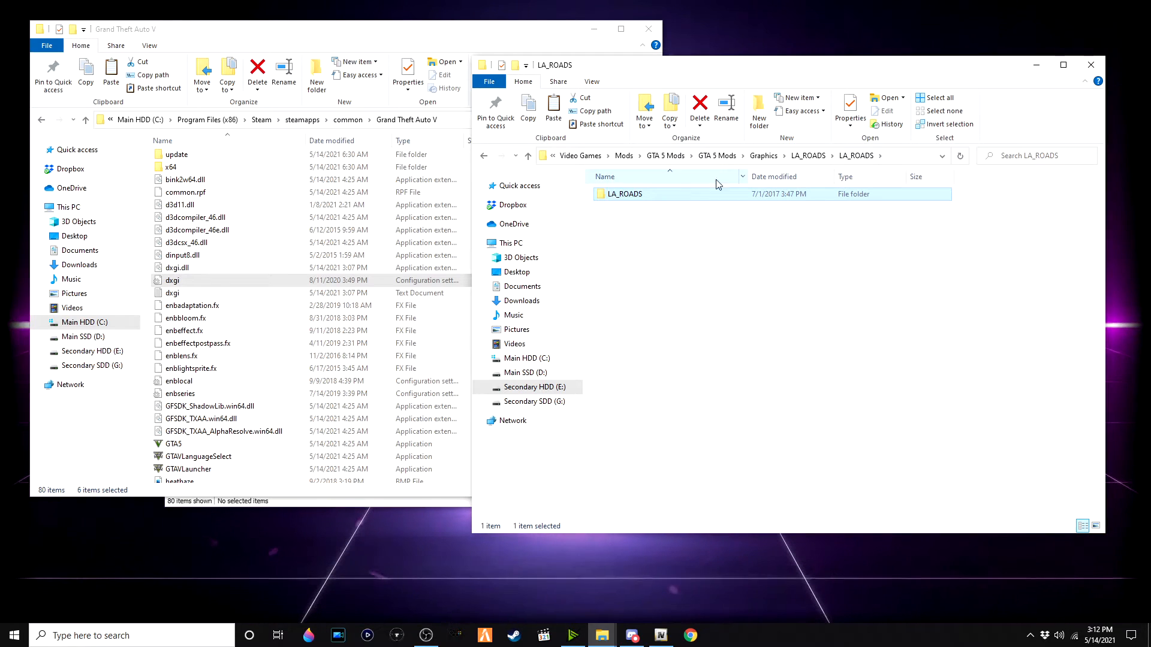
Step: In OpenIV, open mods\update\x64\dlcpacks and copy the extracted LA_ROADS folder into it
click(659, 644)
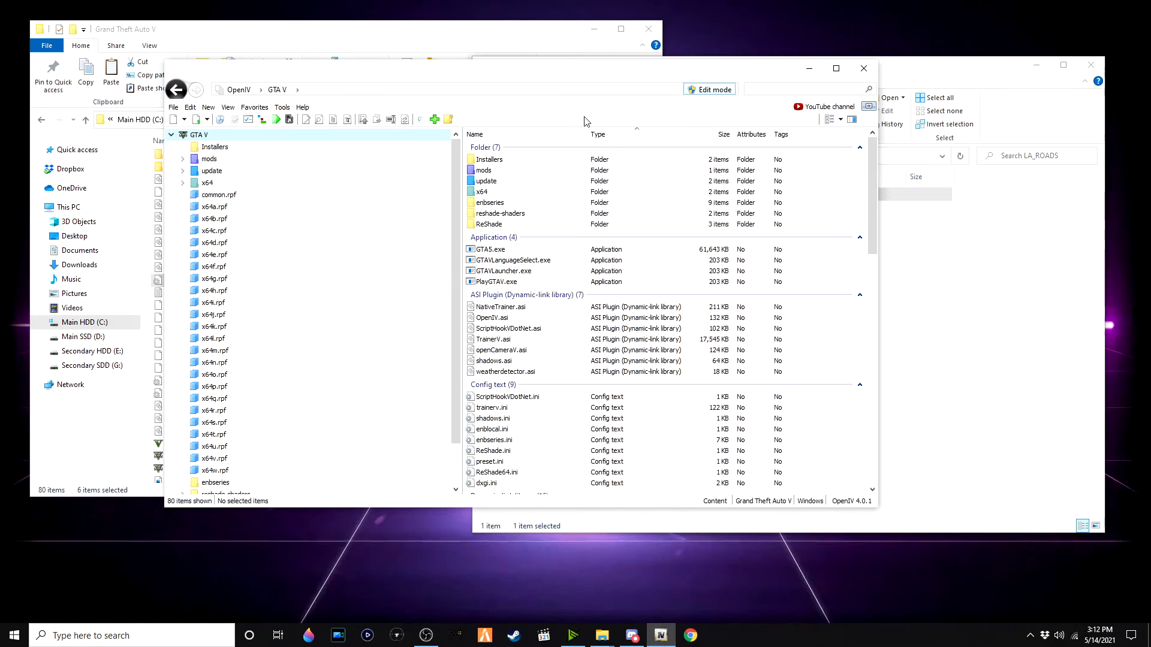
double_click(530, 172)
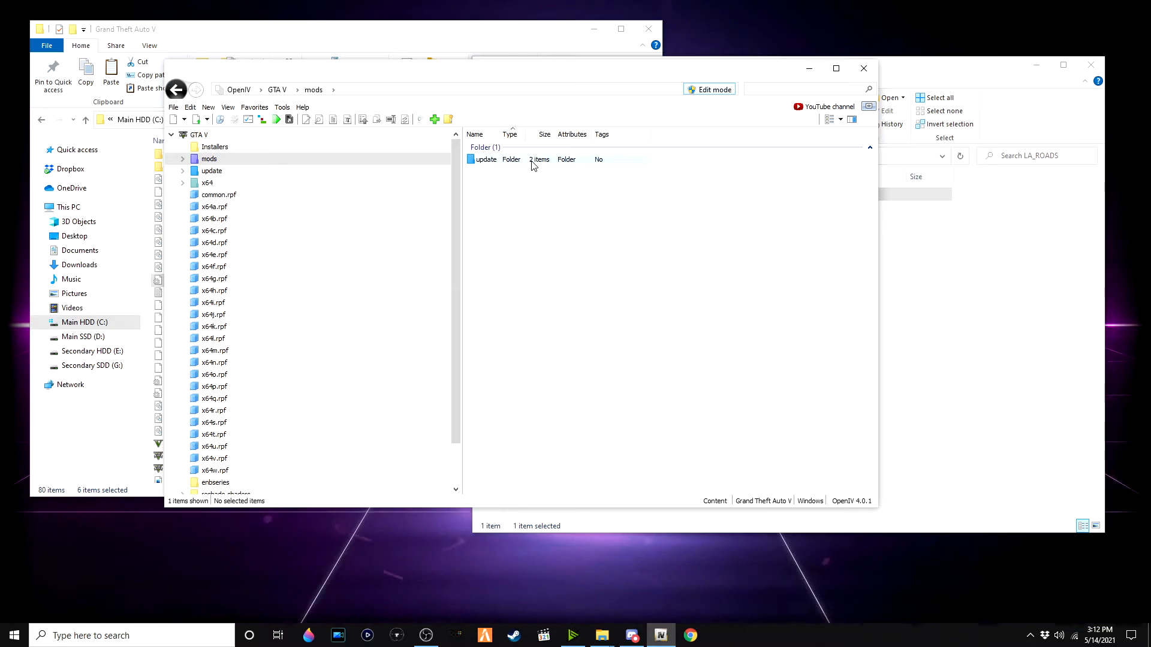
click(531, 161)
double_click(531, 160)
double_click(530, 160)
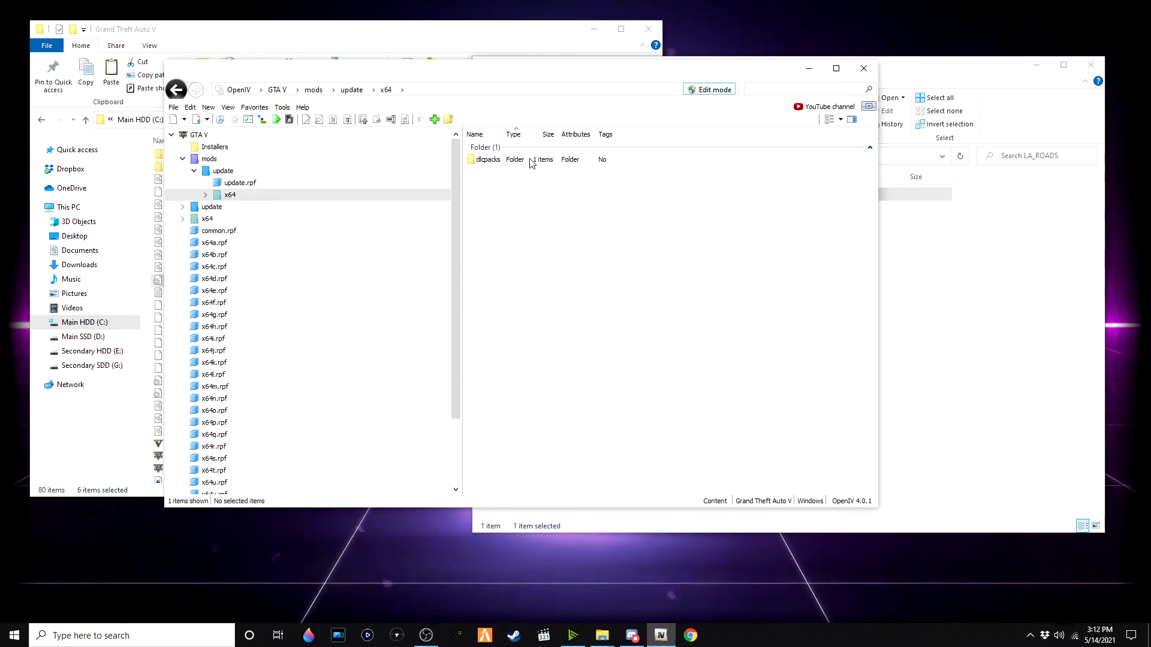
double_click(530, 160)
drag(436, 78, 373, 211)
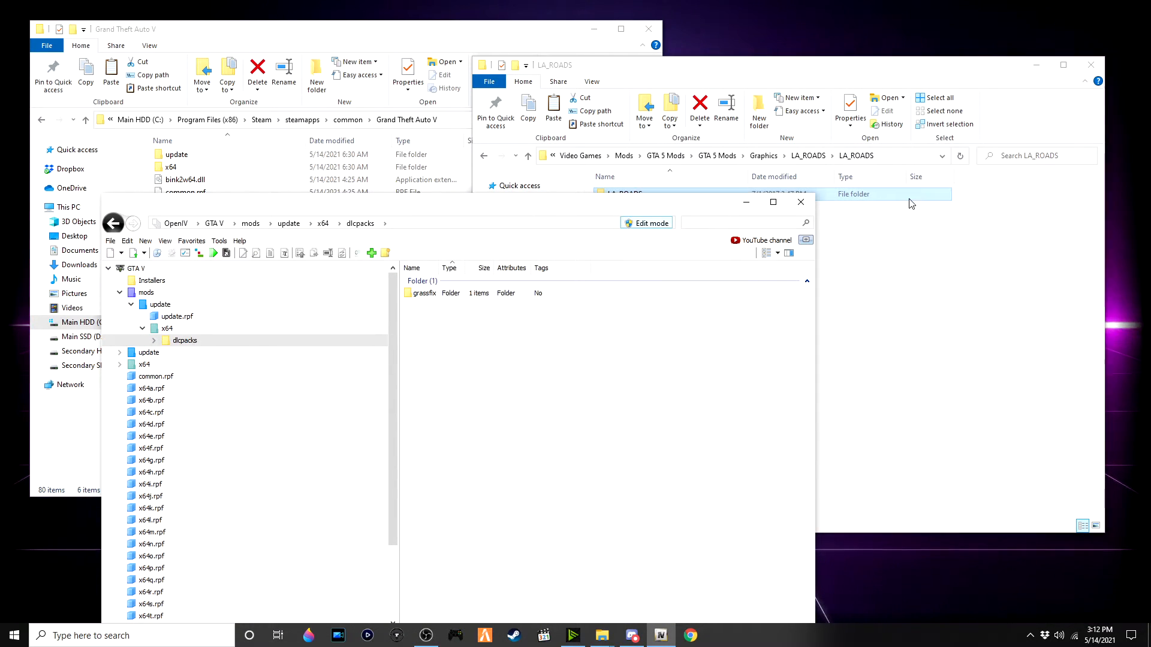
drag(909, 200, 799, 415)
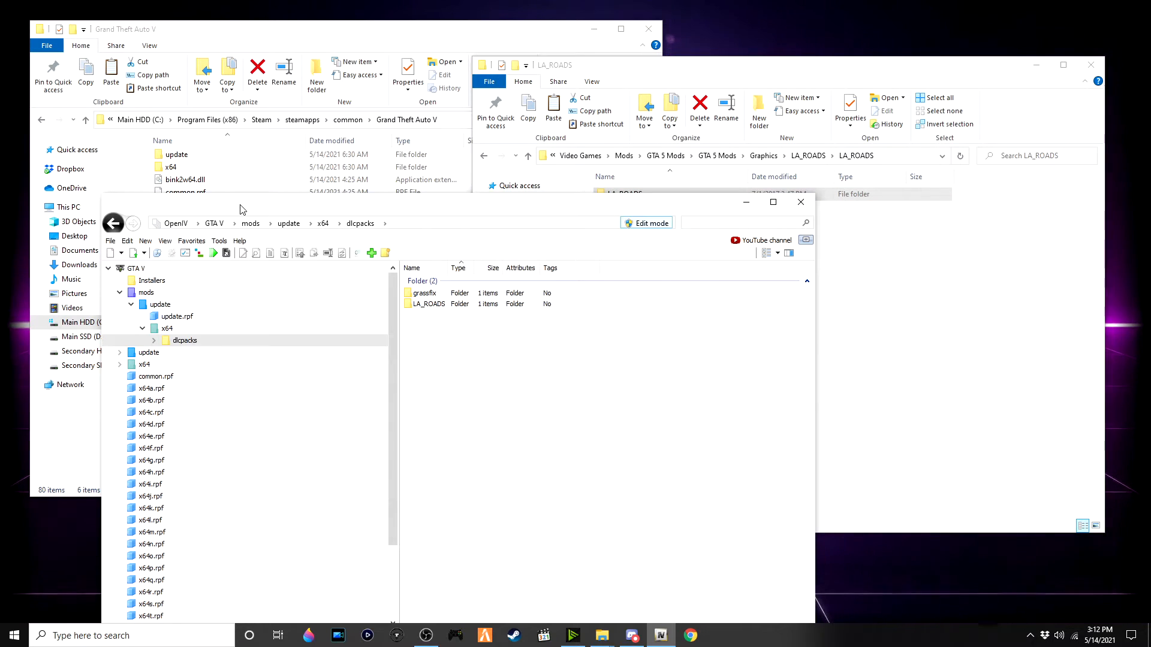
Step: Open common\data inside update\update.rpf and switch to its copy in the mods folder
drag(240, 209, 222, 176)
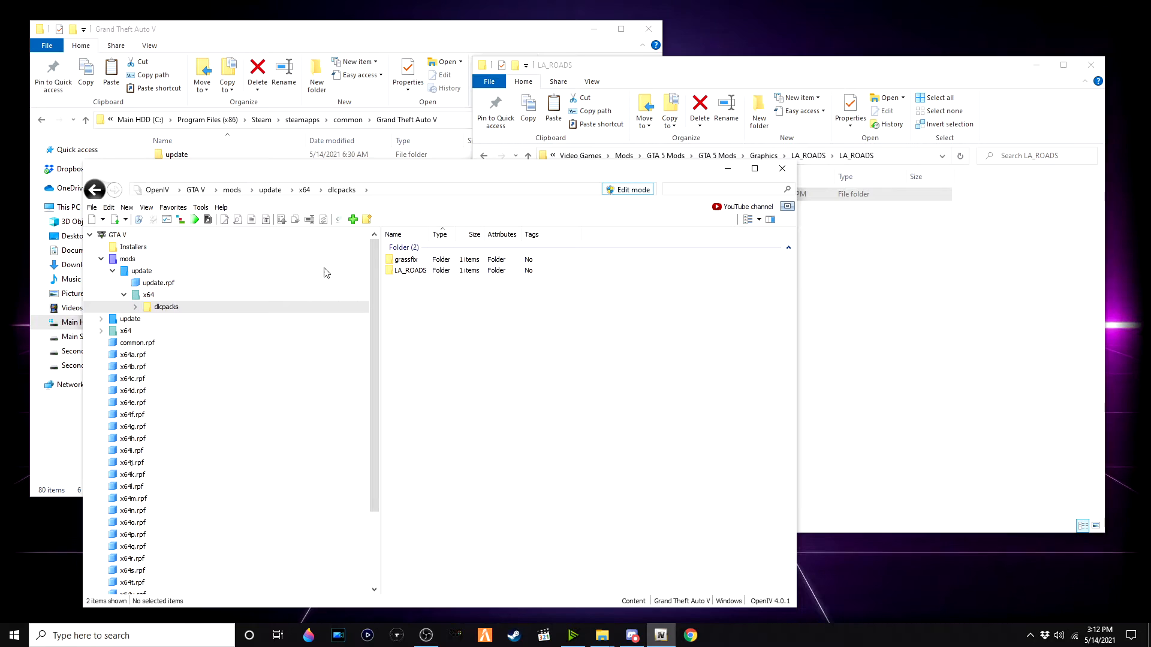
click(268, 247)
click(257, 234)
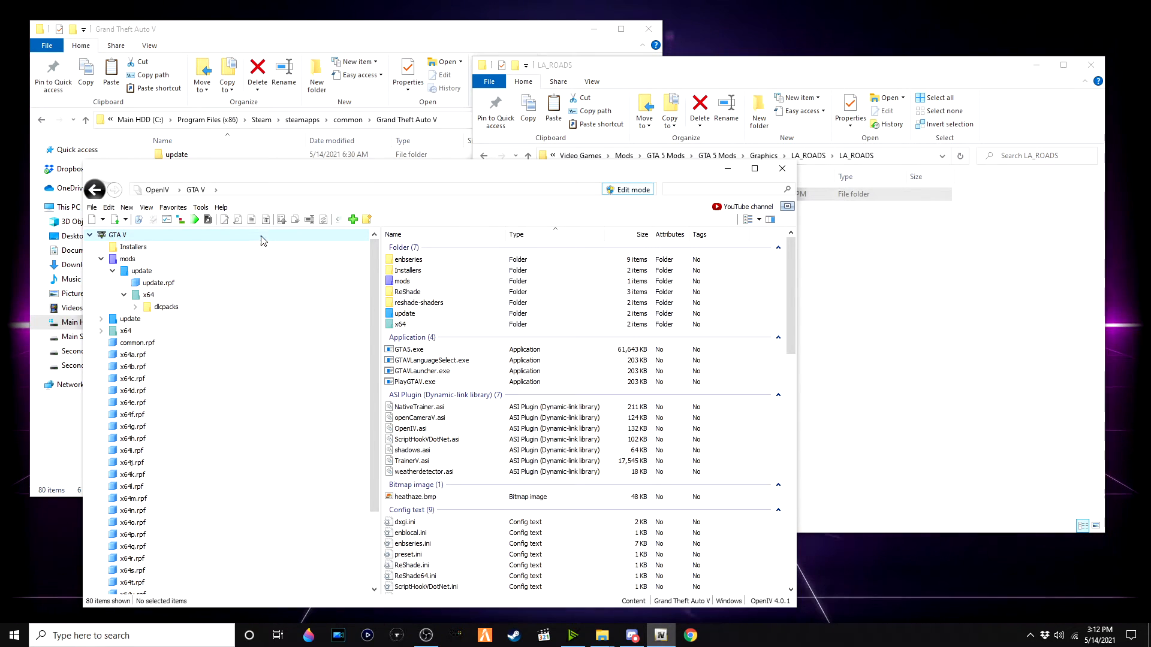
double_click(501, 315)
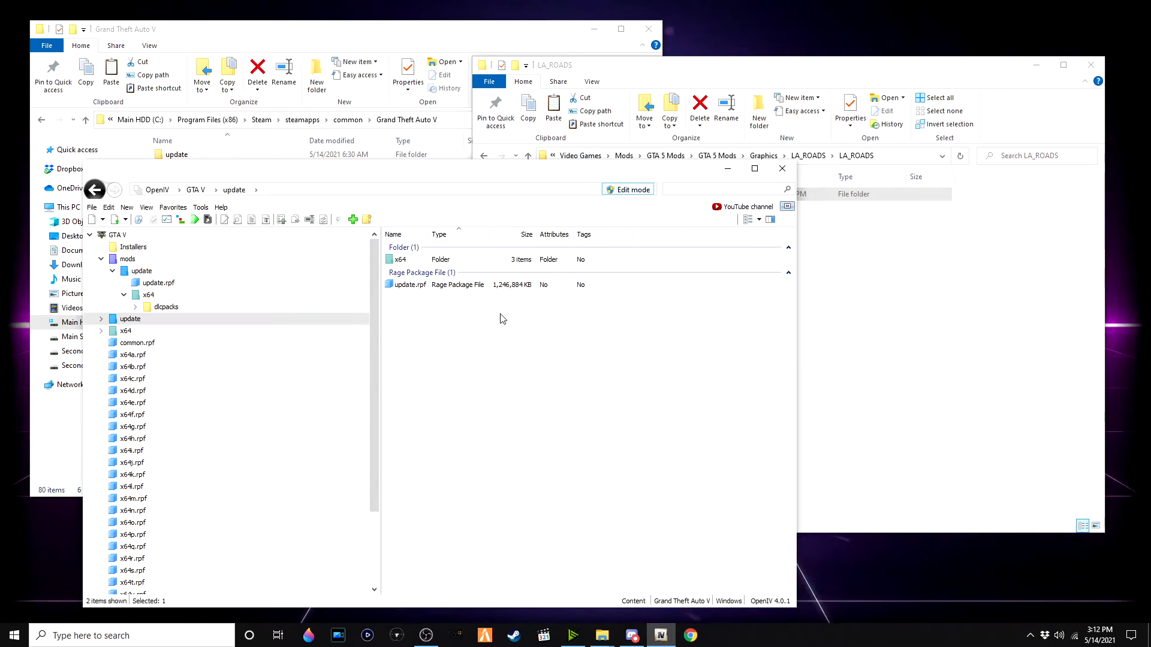
double_click(488, 260)
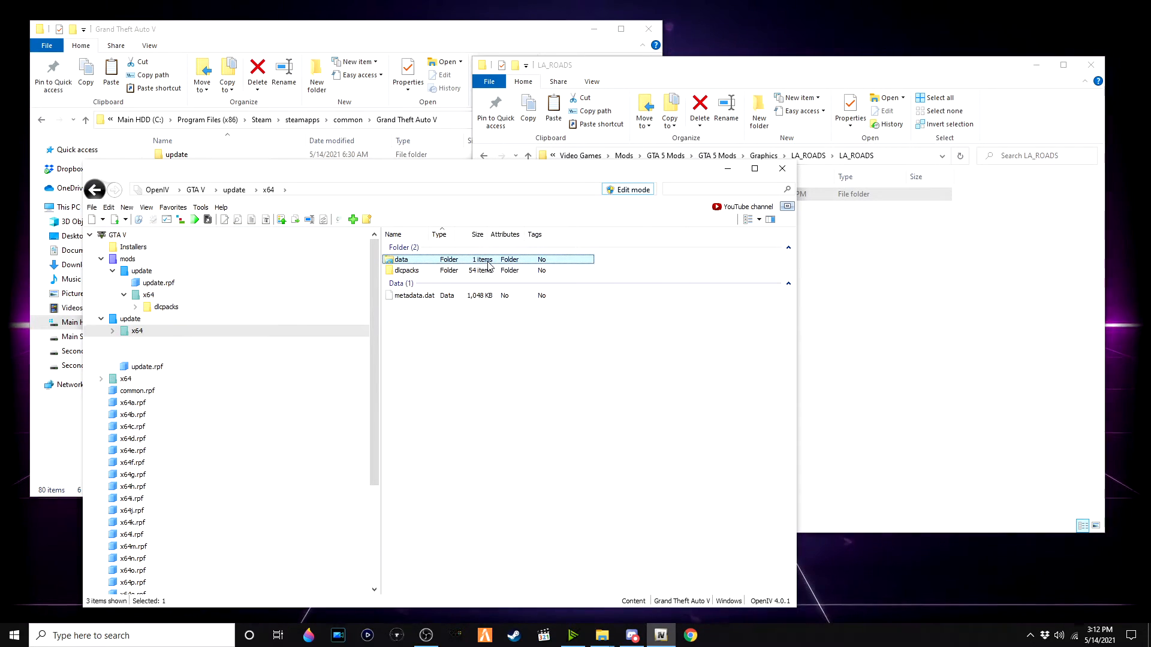
double_click(487, 261)
click(198, 323)
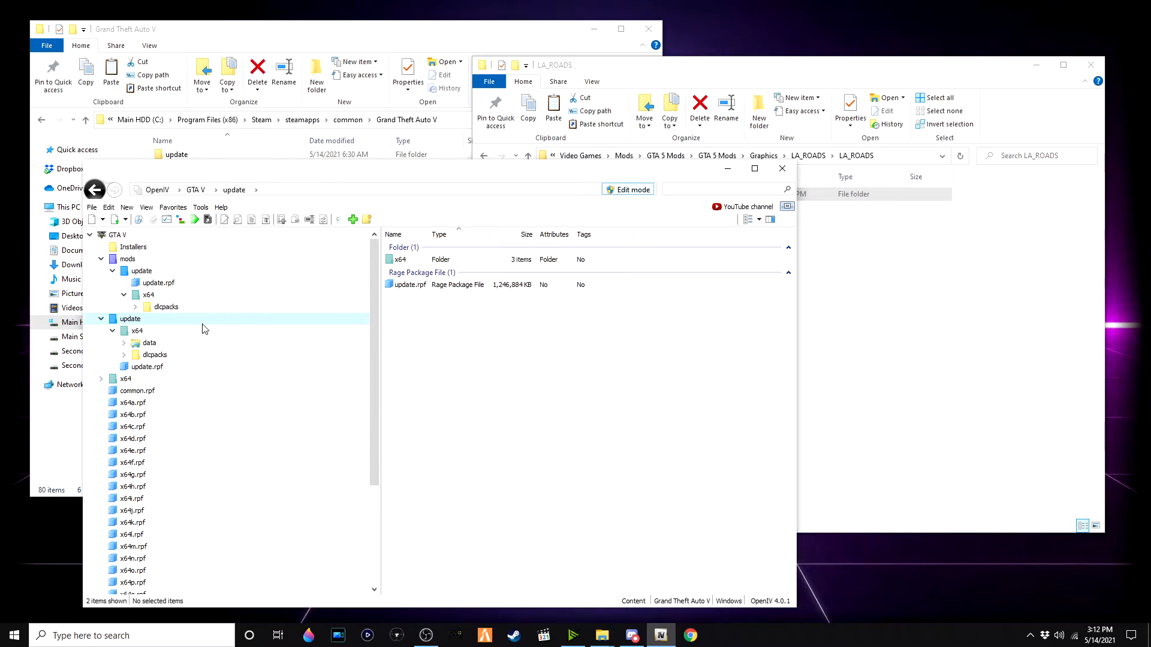
double_click(409, 286)
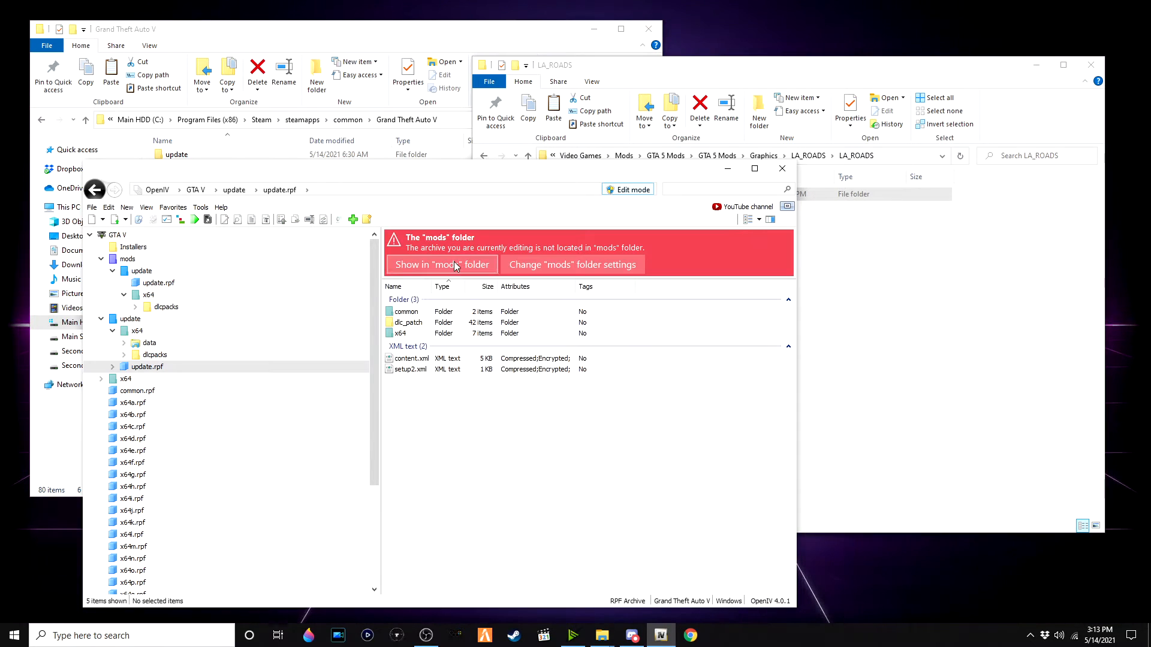
double_click(435, 312)
double_click(400, 312)
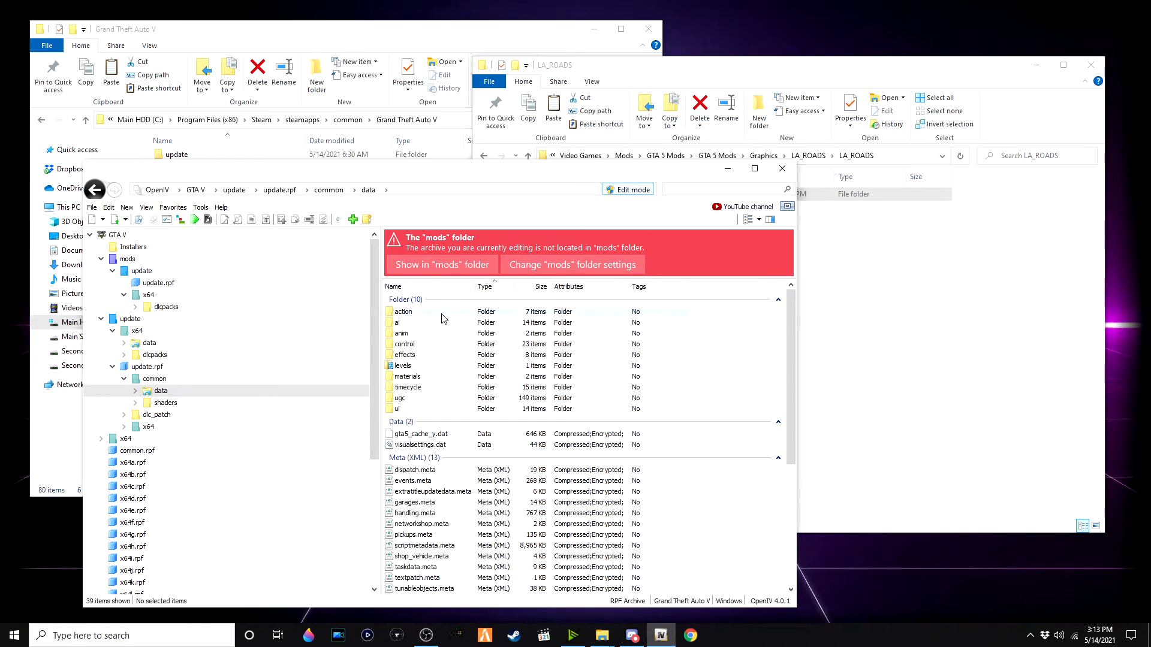
scroll(452, 350, down, 6)
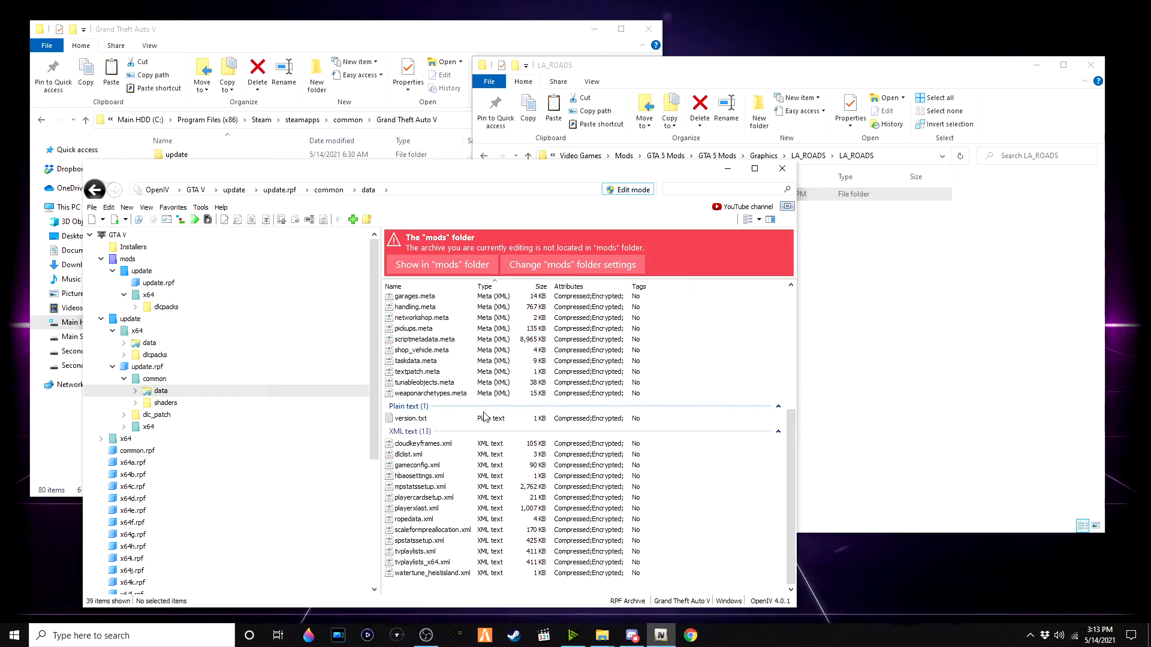
click(458, 265)
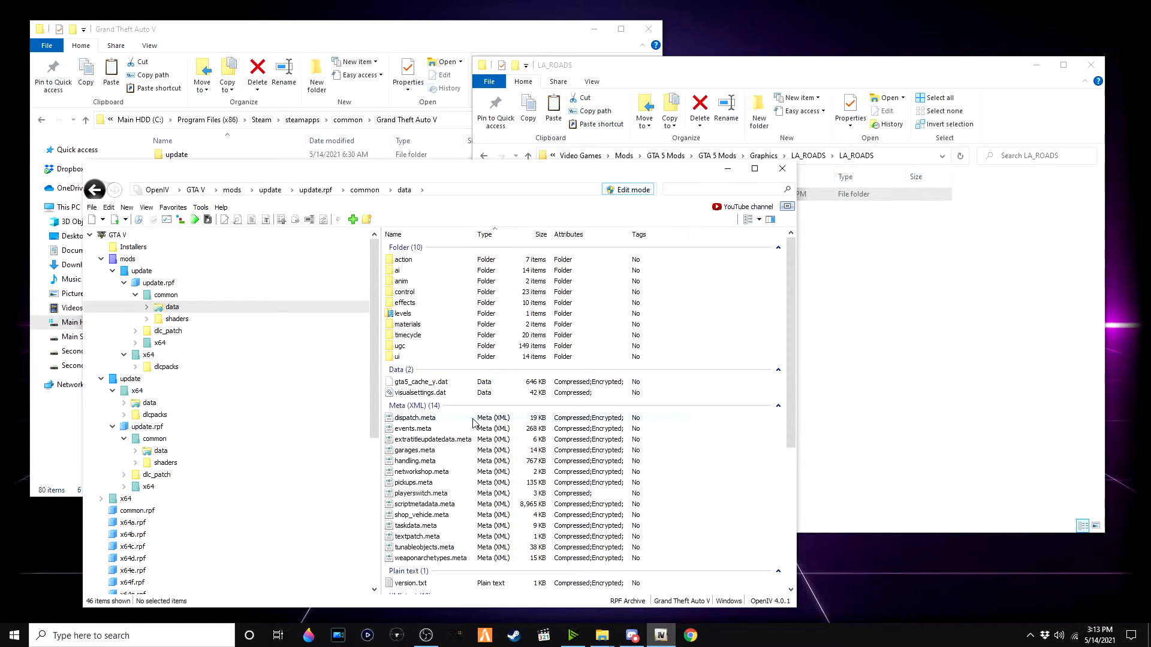
Step: Export dlclist.xml from the mods update.rpf common\data folder into the LA_ROADS download folder
scroll(473, 422, down, 3)
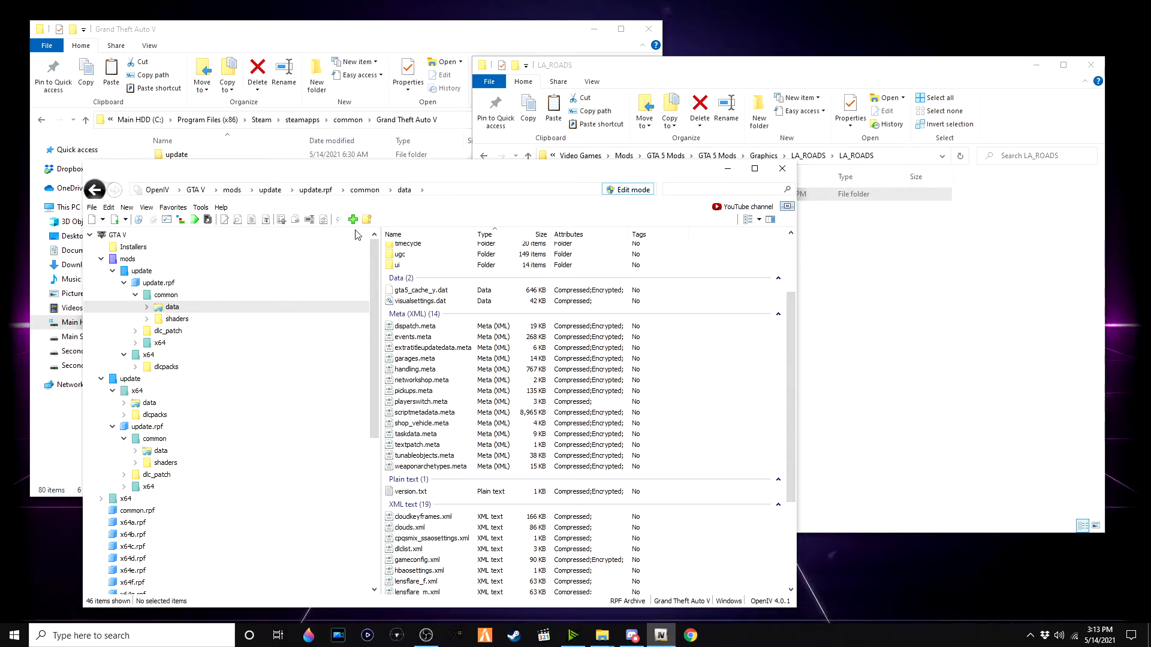
scroll(544, 303, down, 5)
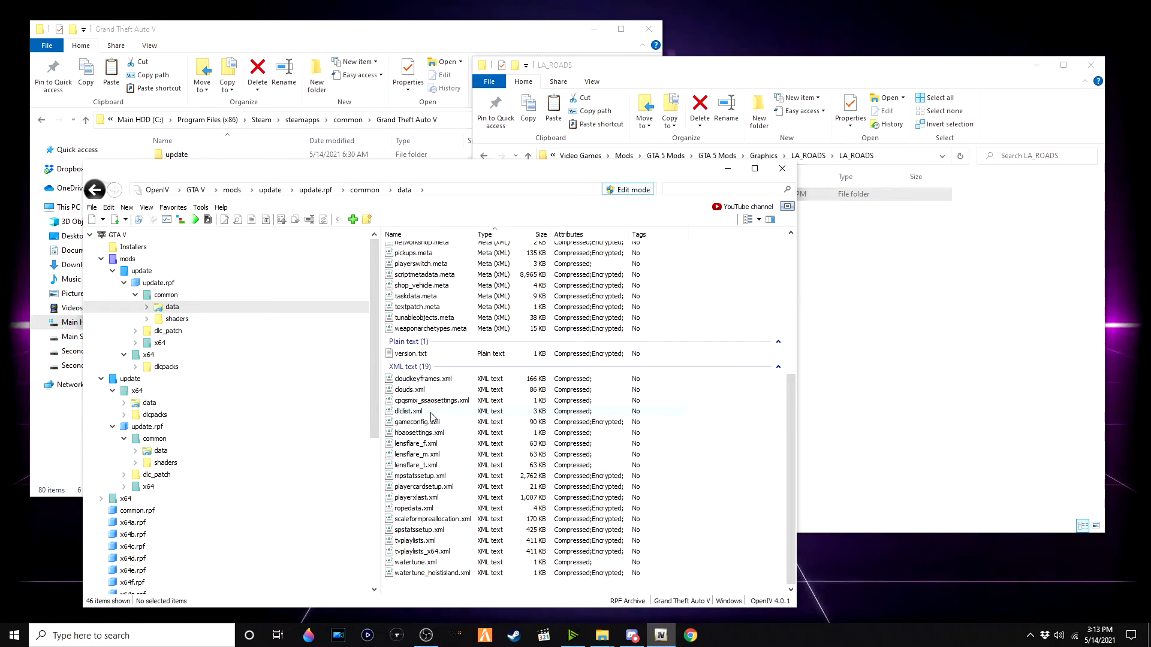
drag(428, 411, 943, 342)
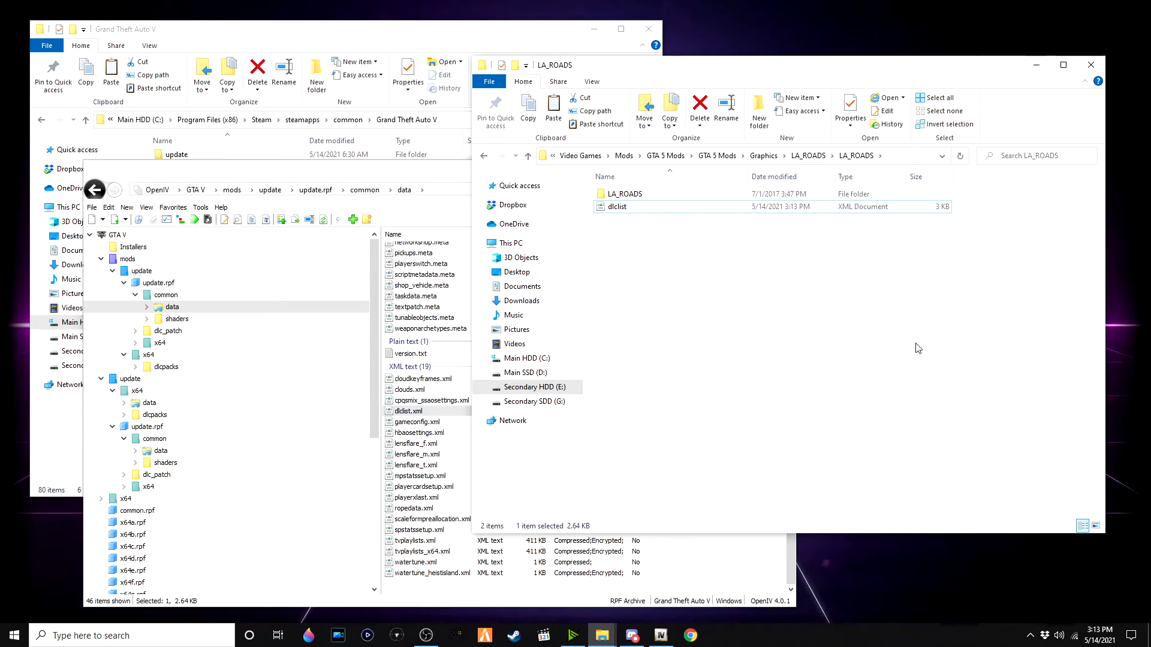
Step: Open the exported dlclist.xml for editing in Notepad
right_click(655, 211)
click(704, 234)
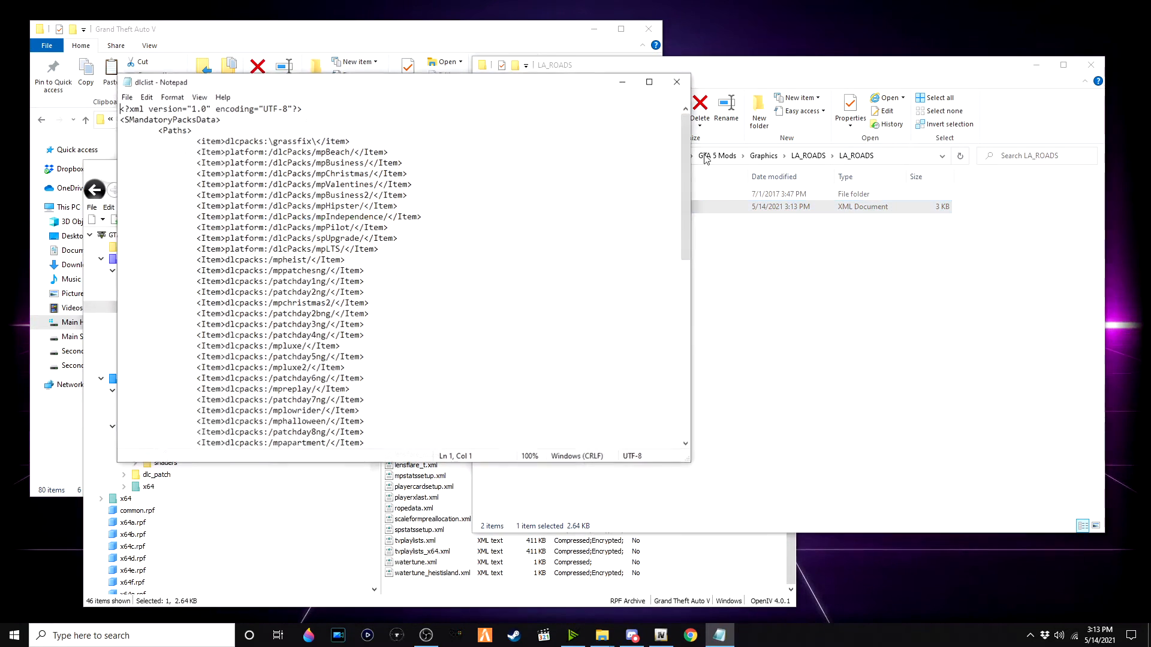
Step: Duplicate the last patchday24ng item line at the end of the Paths list in dlclist.xml
click(649, 84)
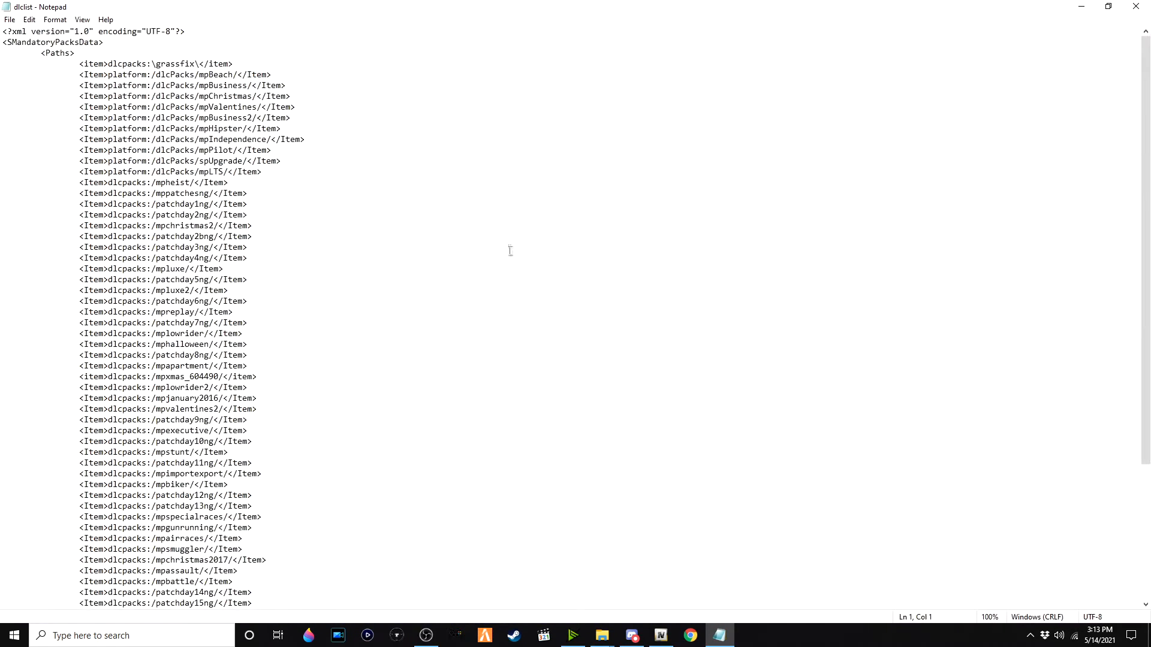
scroll(386, 316, down, 7)
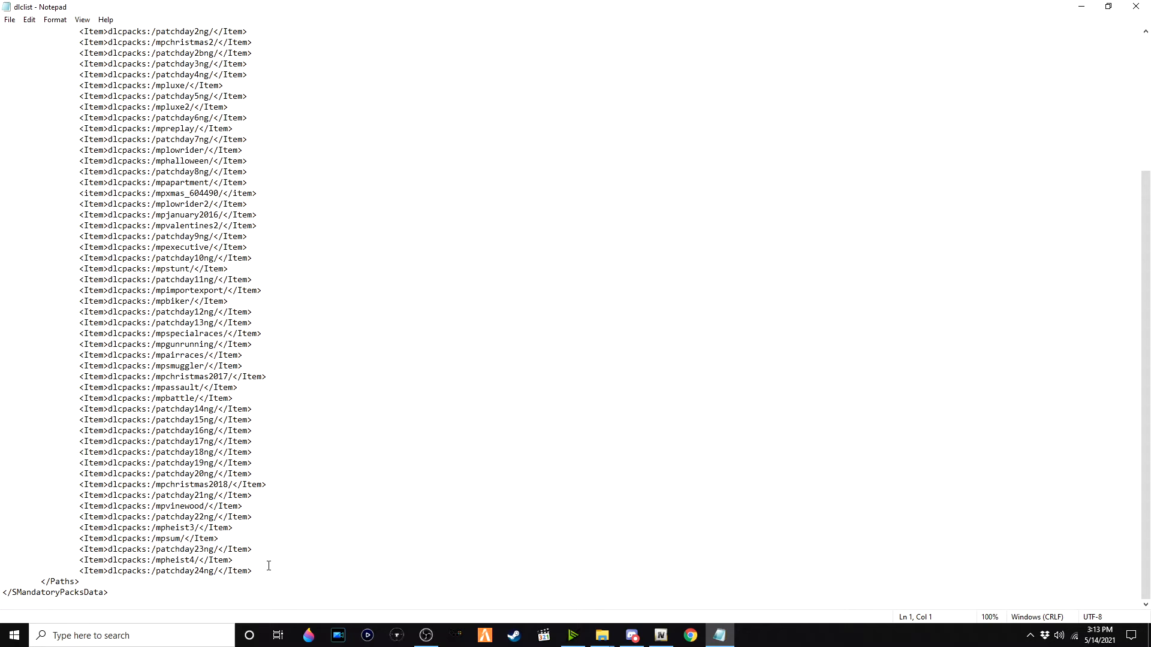
drag(197, 576, 77, 570)
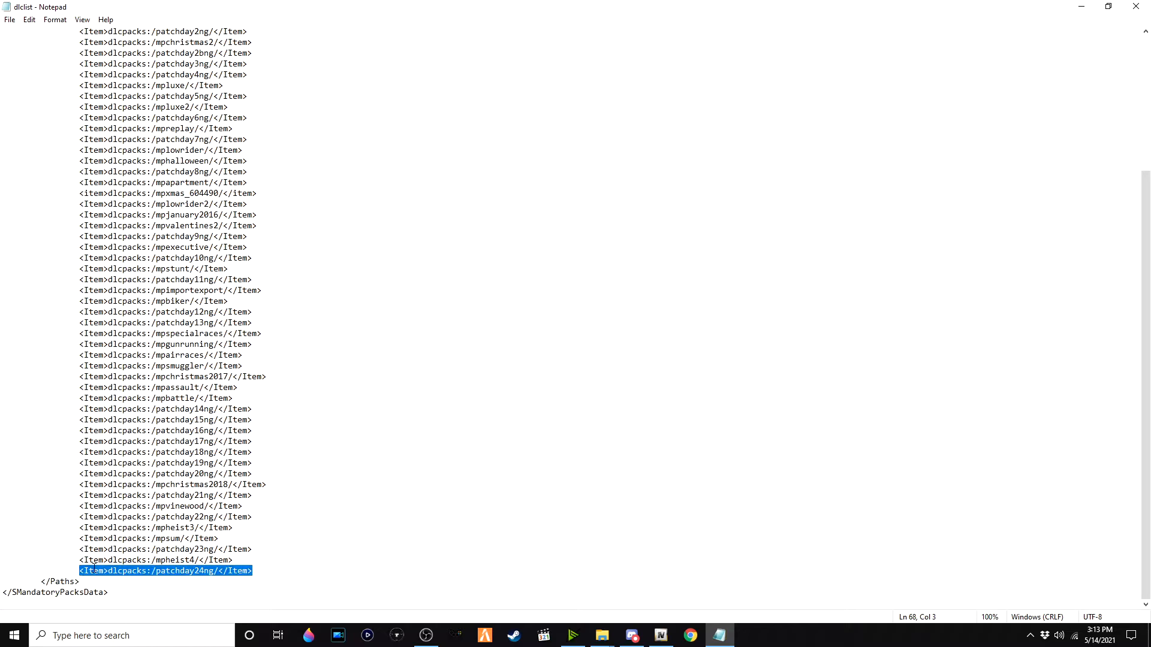
click(291, 566)
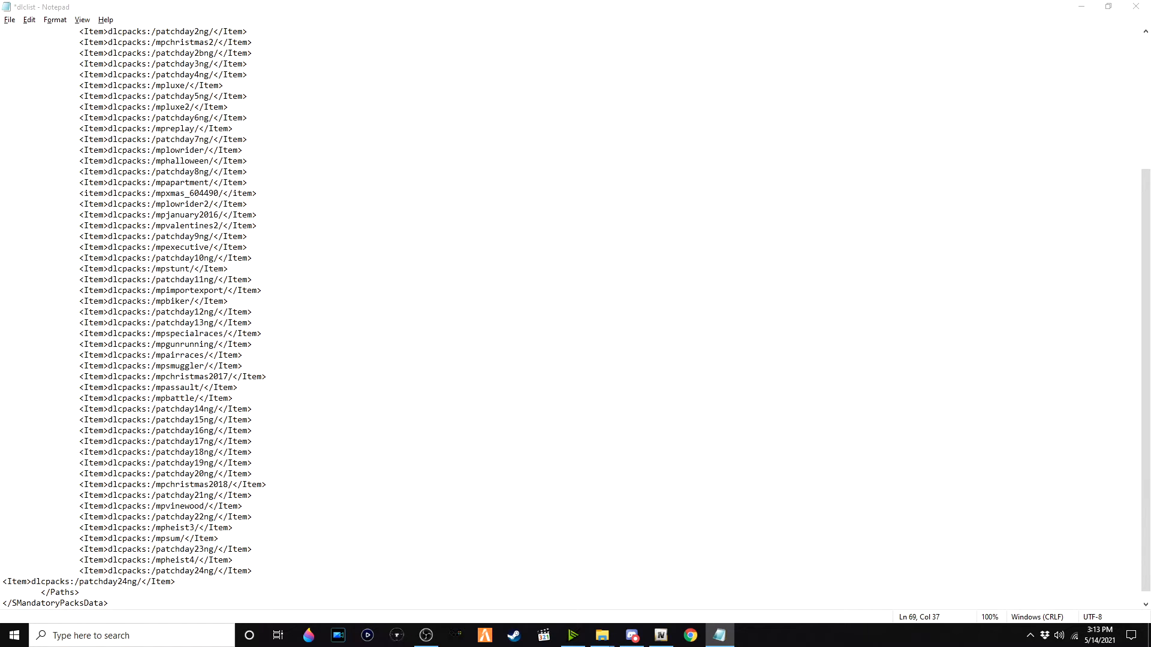
Step: Copy the LA_ROADS folder name and replace patchday24ng in the duplicated line with it, giving dlcpacks:/LA_ROADS/
key(alt+Tab)
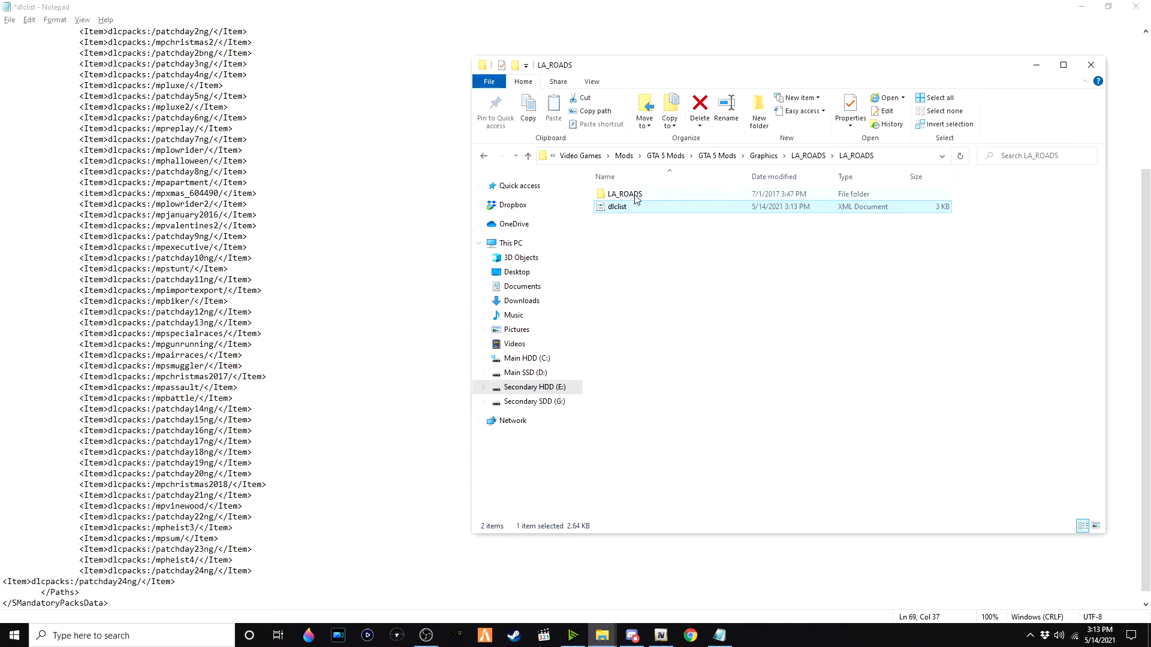
right_click(640, 197)
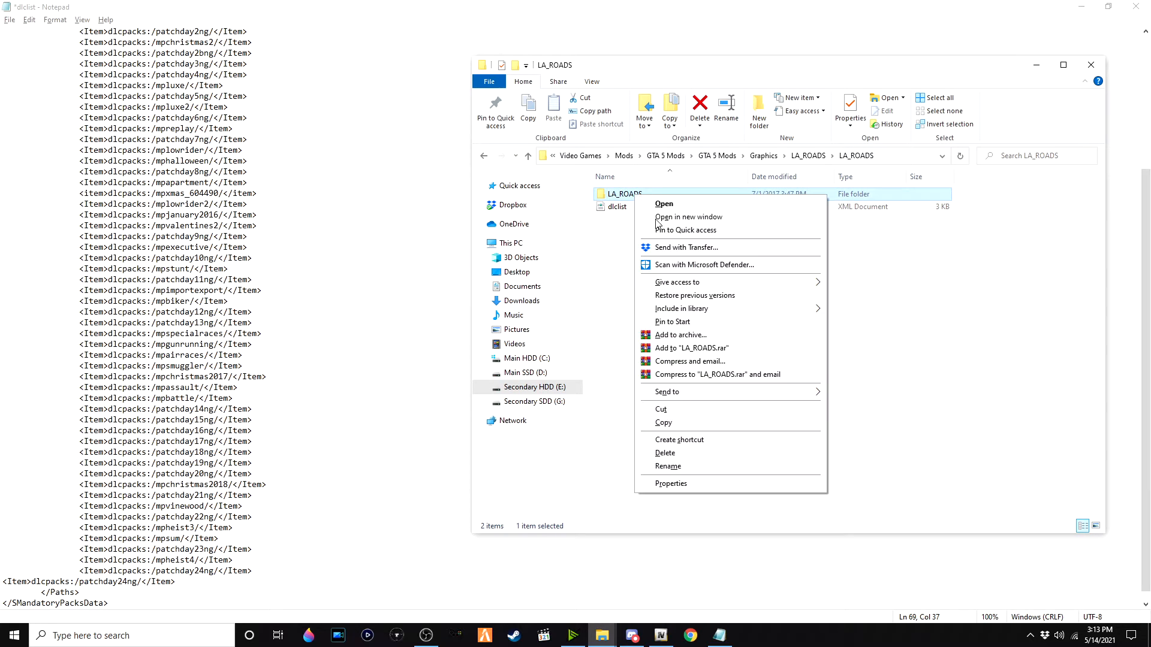
click(667, 467)
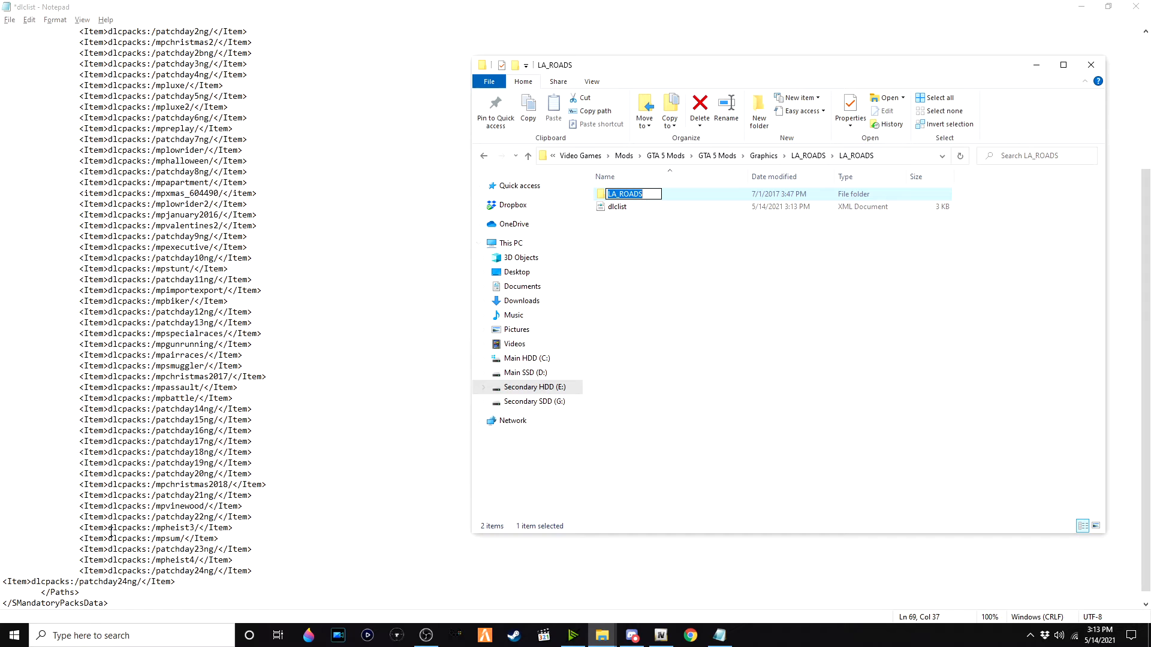
click(76, 583)
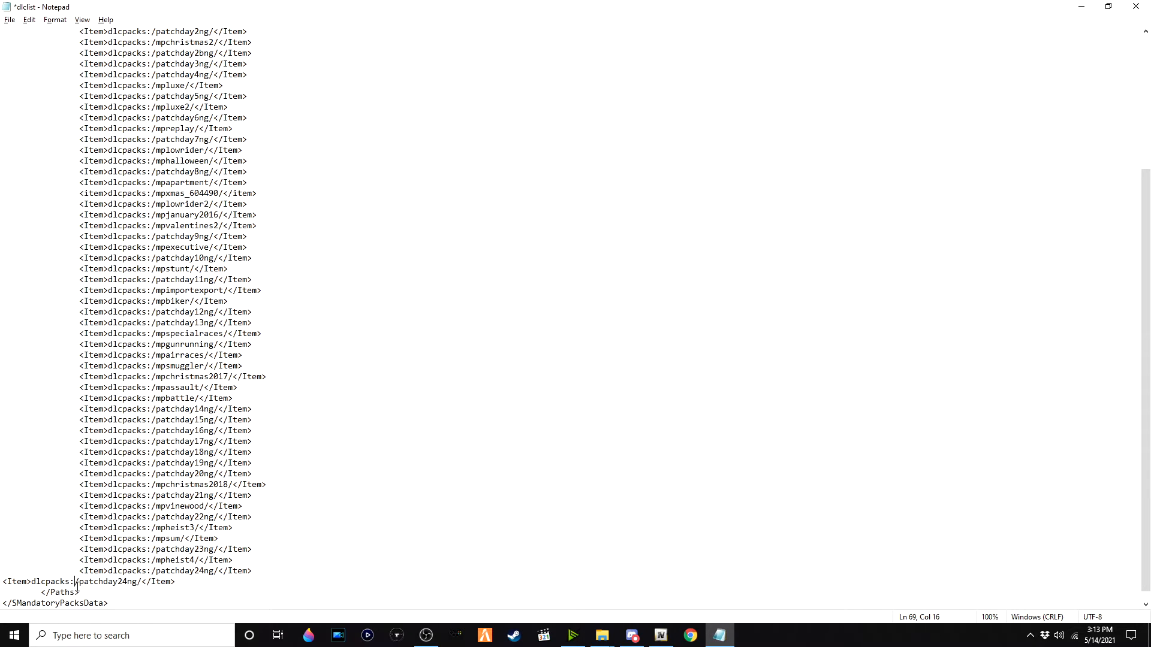
drag(80, 579, 140, 587)
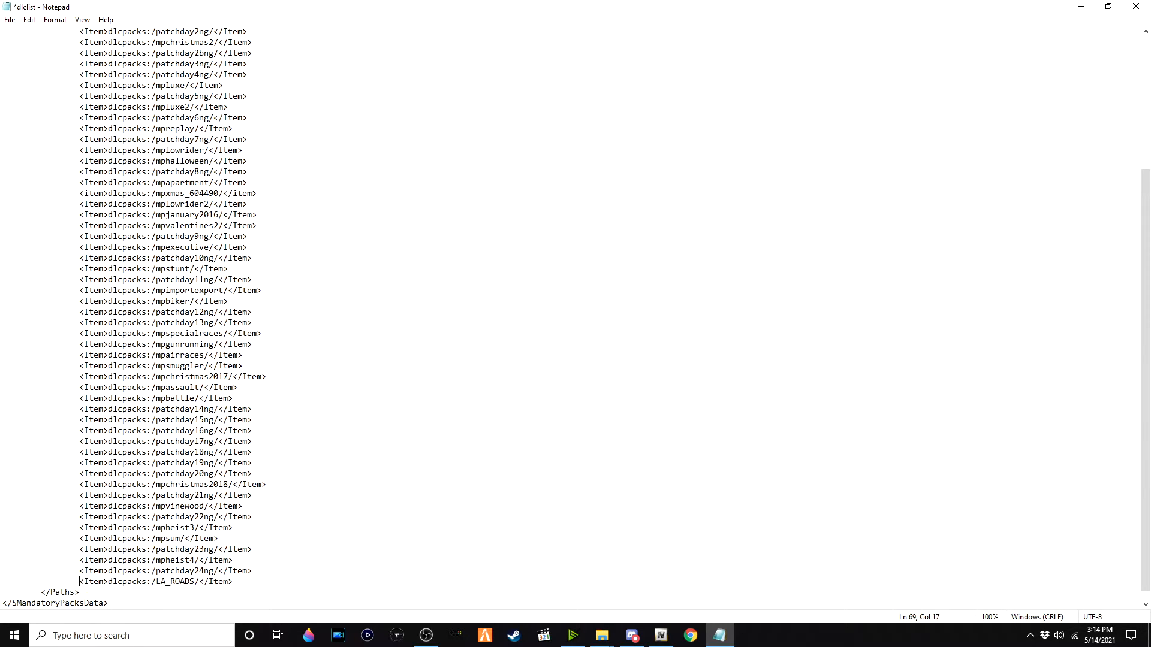
Step: Save the edited dlclist.xml and close Notepad
click(8, 20)
click(30, 72)
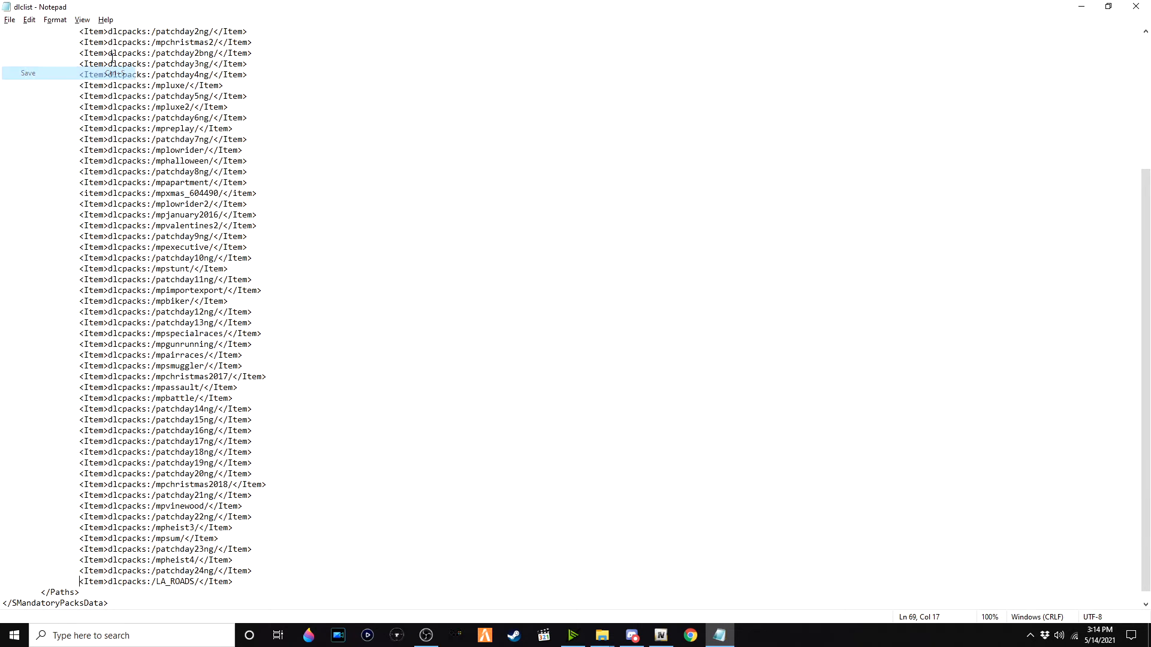
click(1135, 6)
Step: Import the edited dlclist.xml into the mods update.rpf common\data folder in OpenIV, replacing the original
click(624, 208)
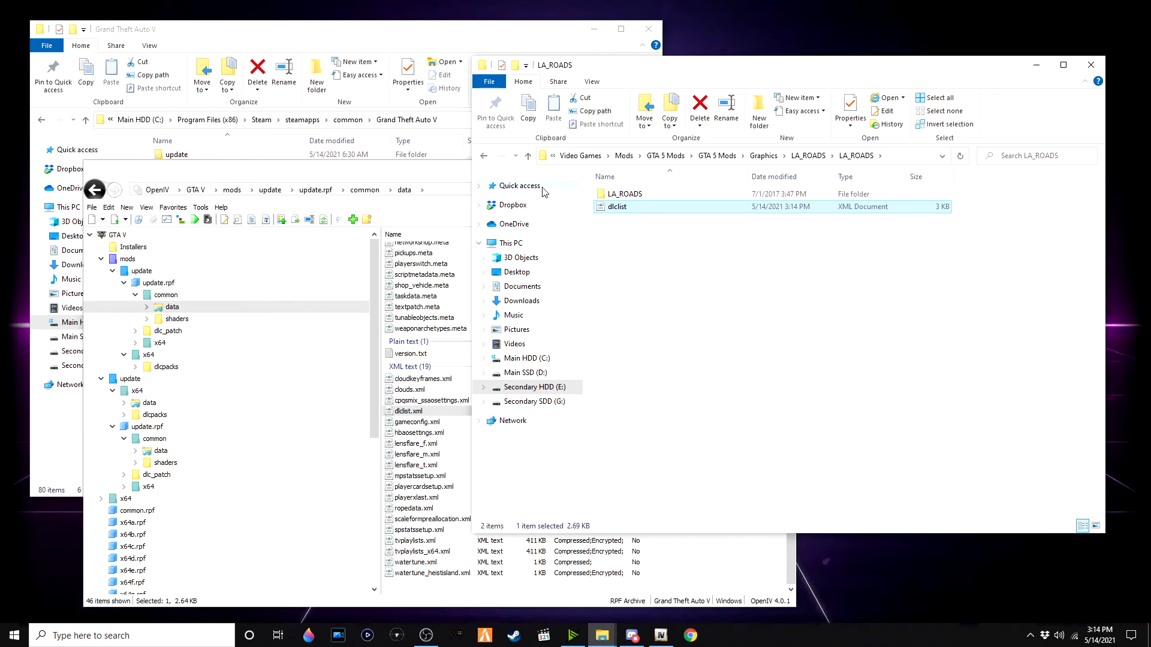
drag(648, 210, 423, 450)
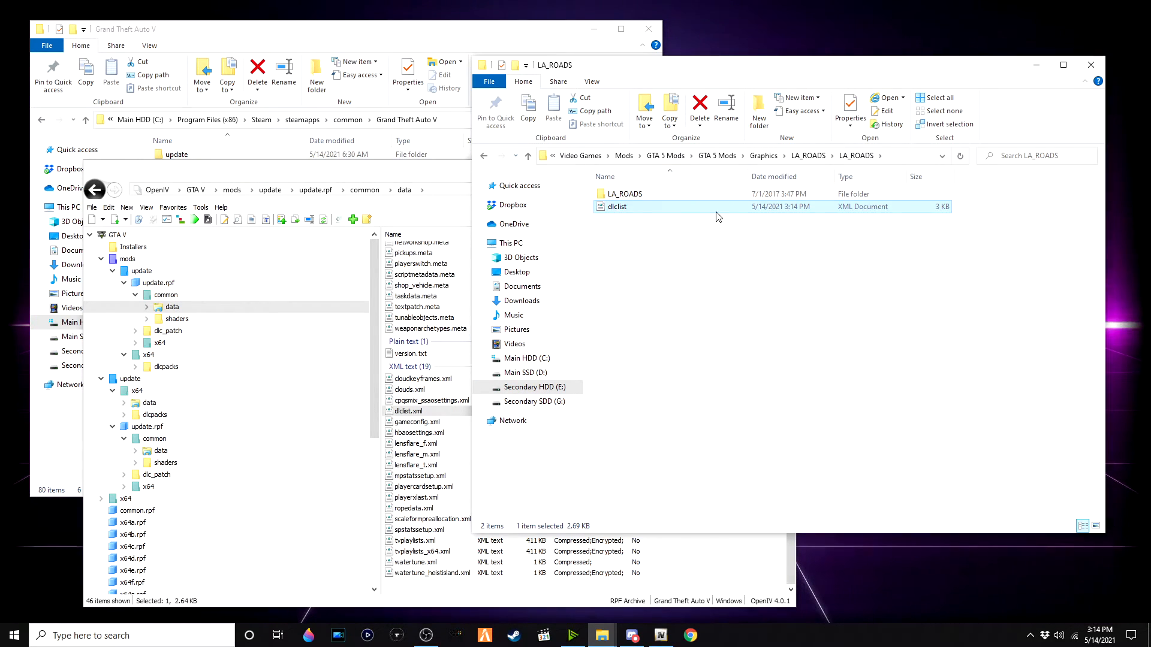
click(750, 282)
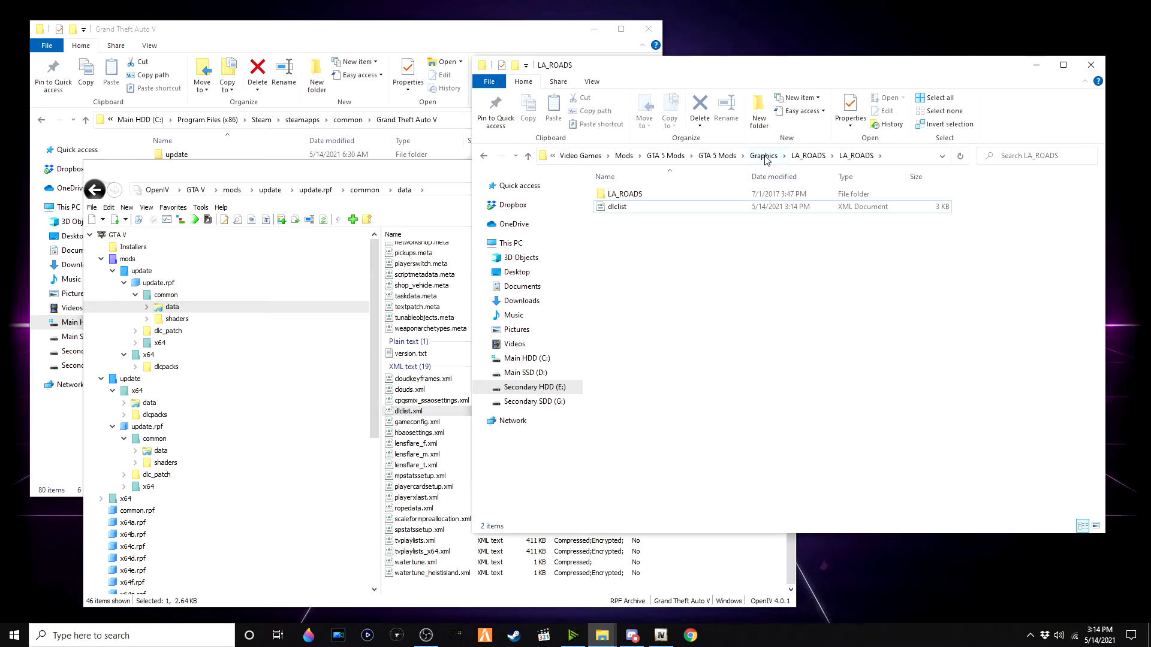
Step: Extract the RADIANCE_V_v1.8 archive in the Graphics downloads folder and open the extracted folder
click(764, 156)
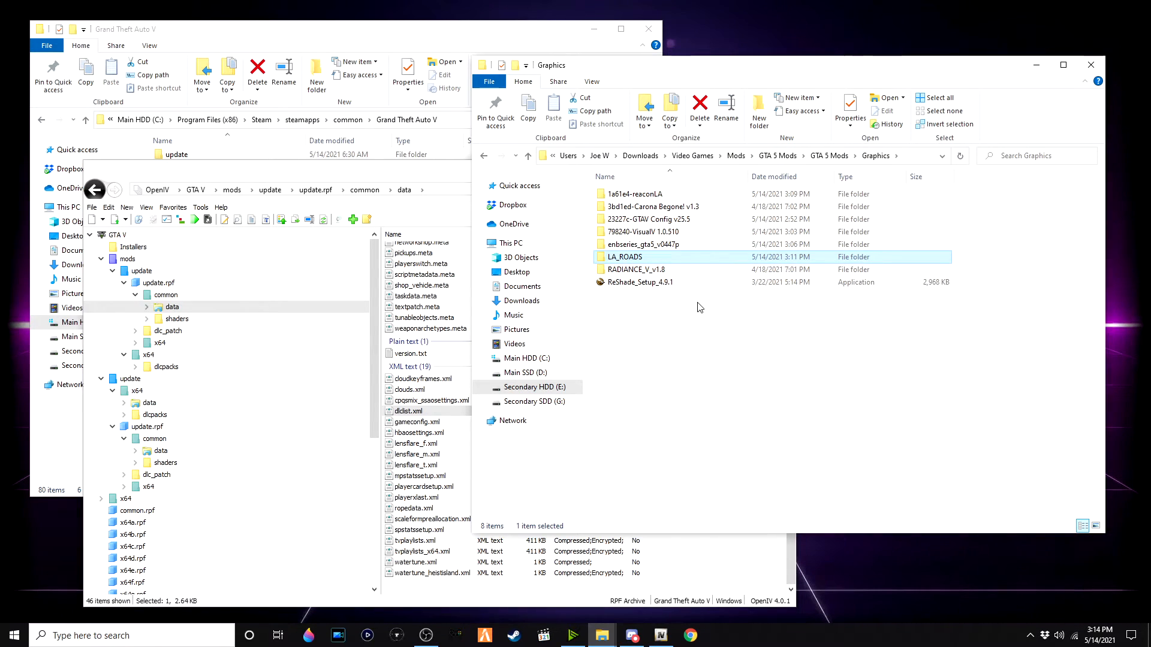
double_click(690, 269)
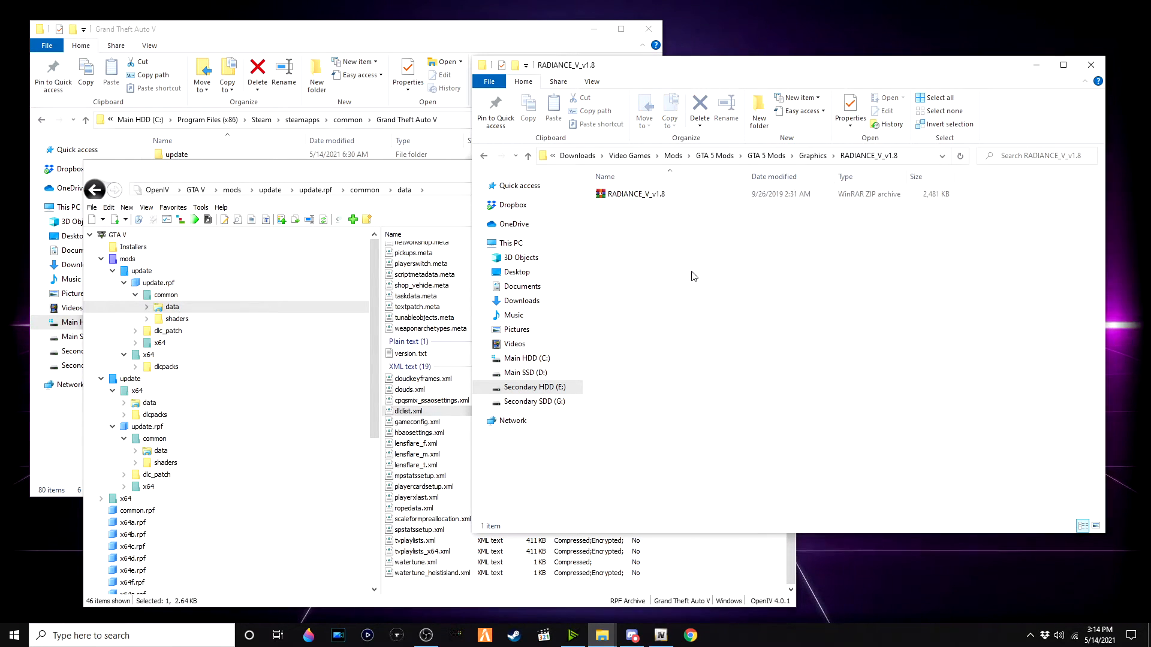
right_click(679, 194)
click(756, 264)
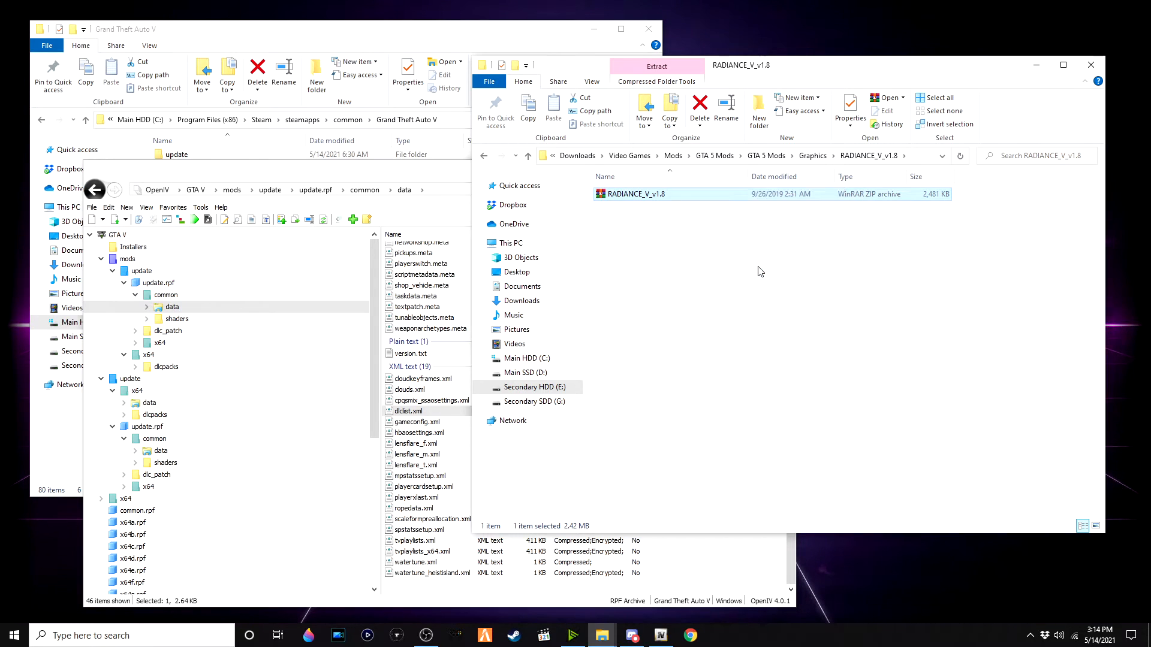
double_click(684, 199)
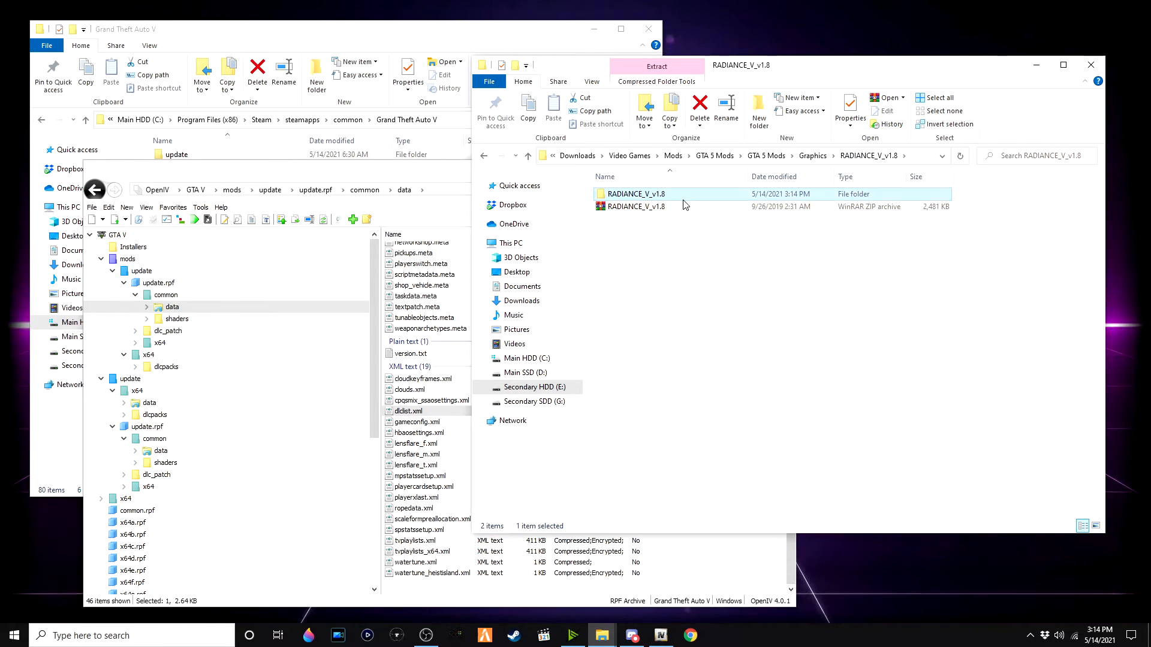
double_click(682, 197)
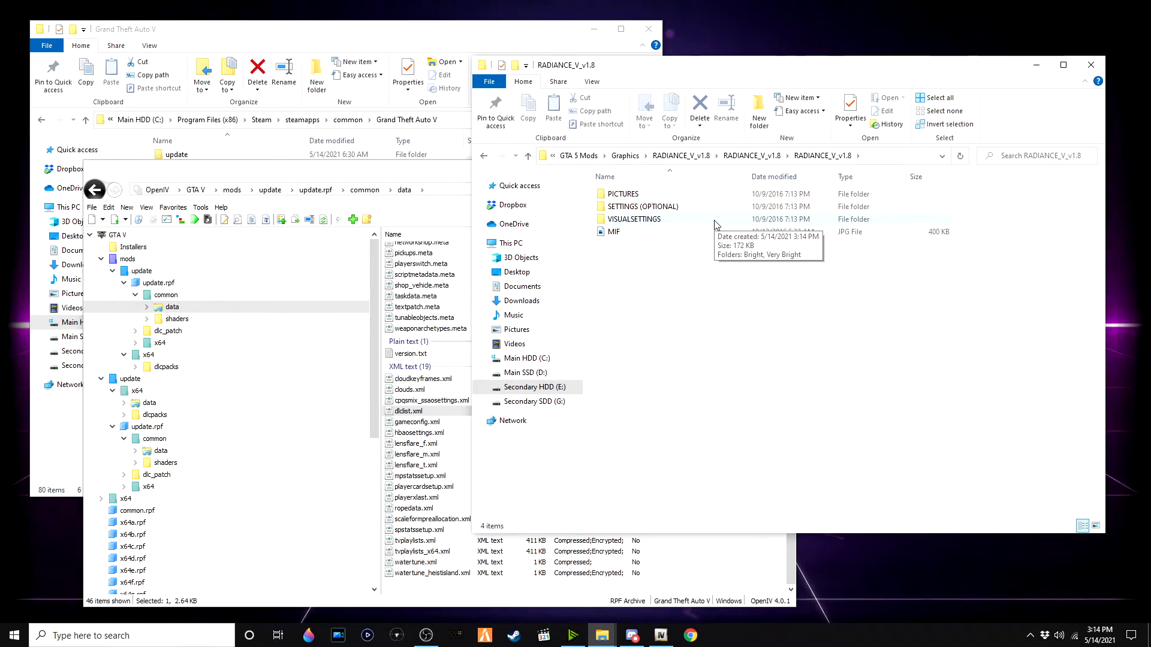
Step: Open the VISUALSETTINGS\Very Bright folder of the extracted RADIANCE mod
double_click(709, 208)
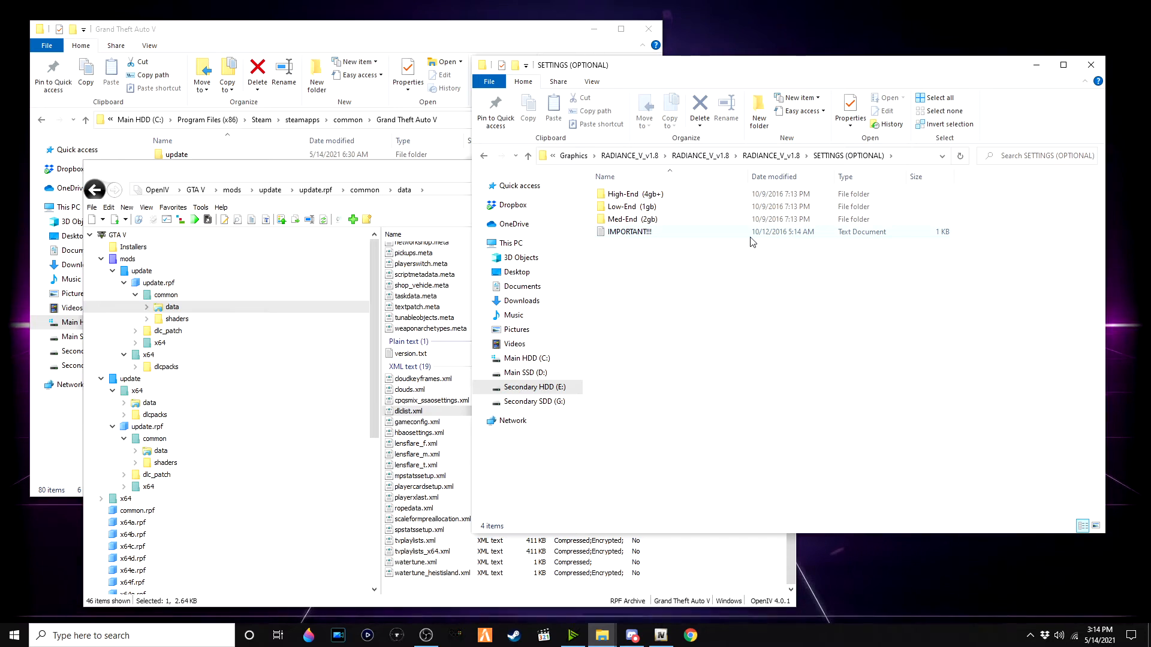
click(773, 156)
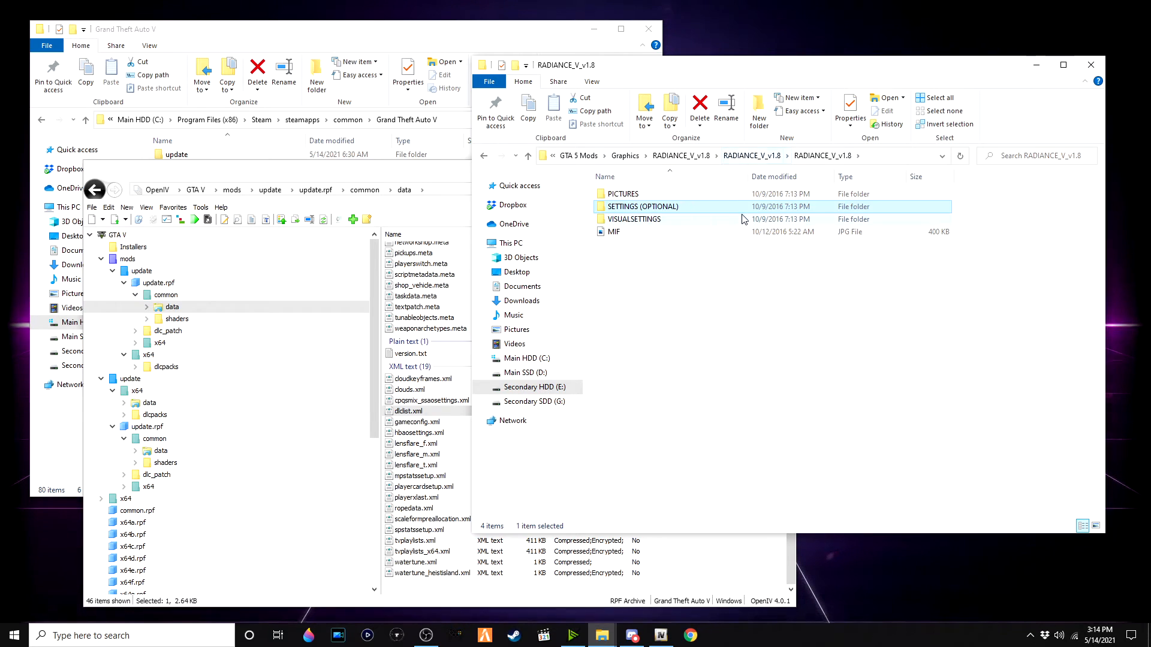
double_click(720, 220)
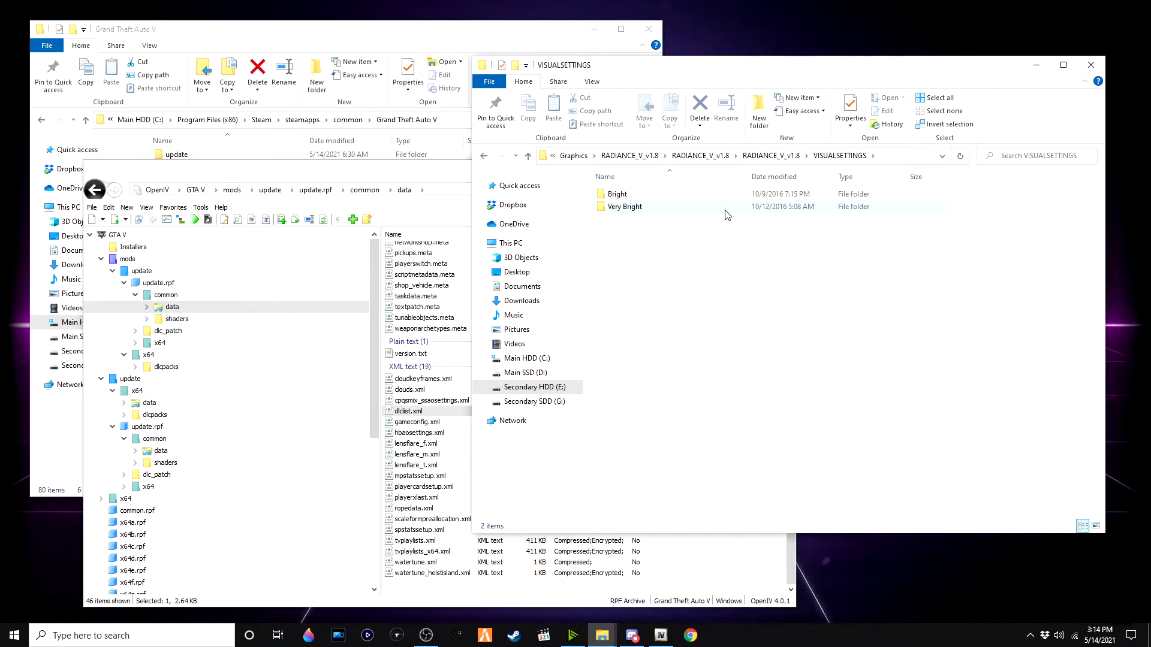
double_click(726, 210)
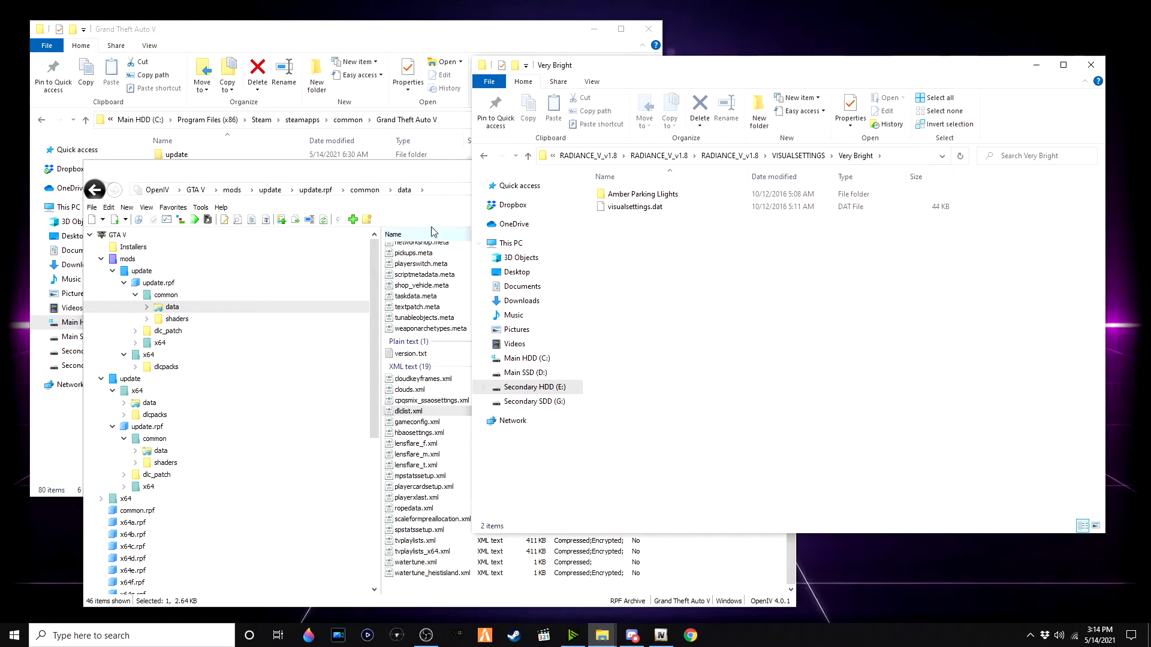
Step: Copy the Amber Parking Lights folder and visualsettings.dat from Very Bright into the mods update.rpf common\data folder
drag(350, 176, 297, 140)
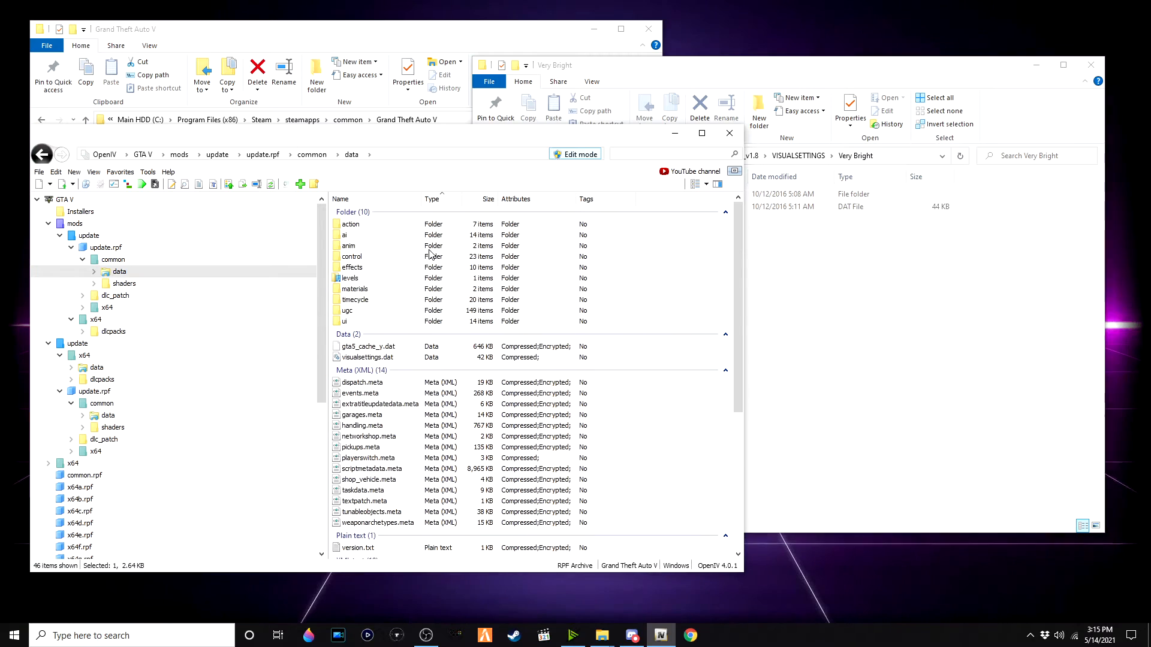
scroll(414, 275, down, 7)
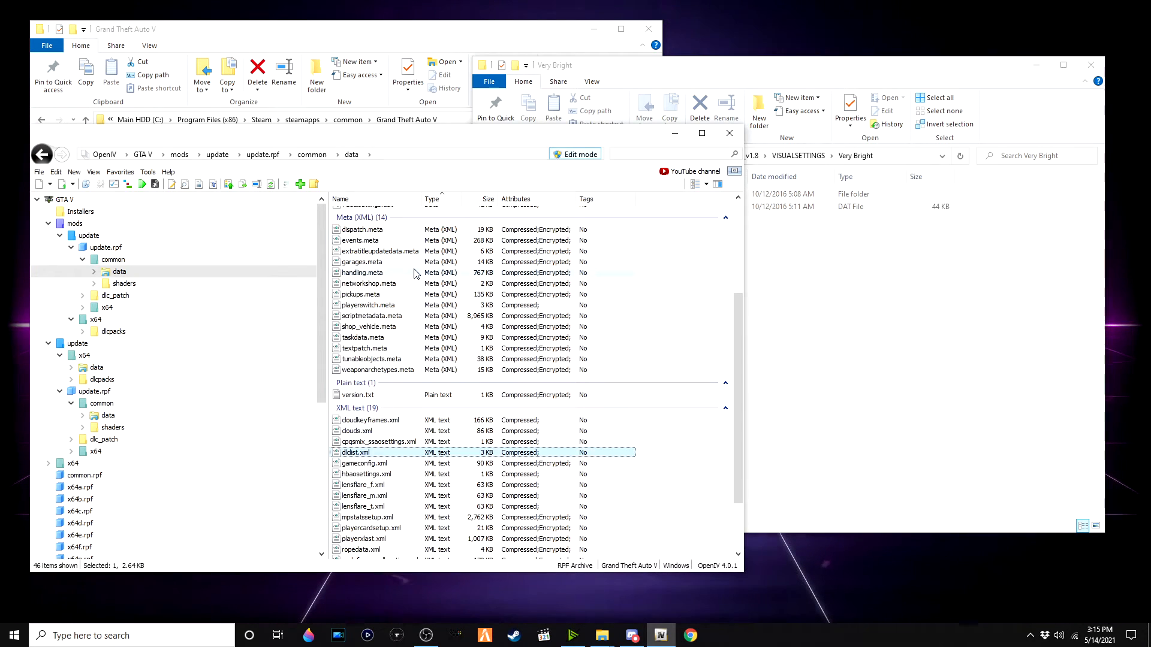
scroll(413, 274, up, 8)
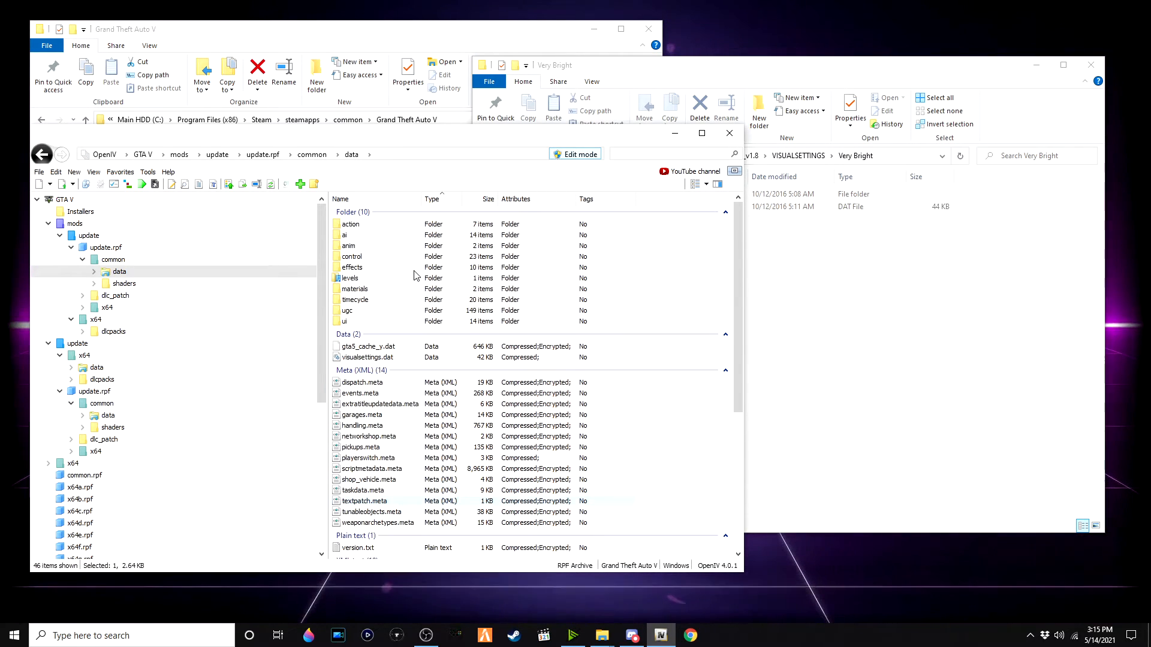
click(779, 319)
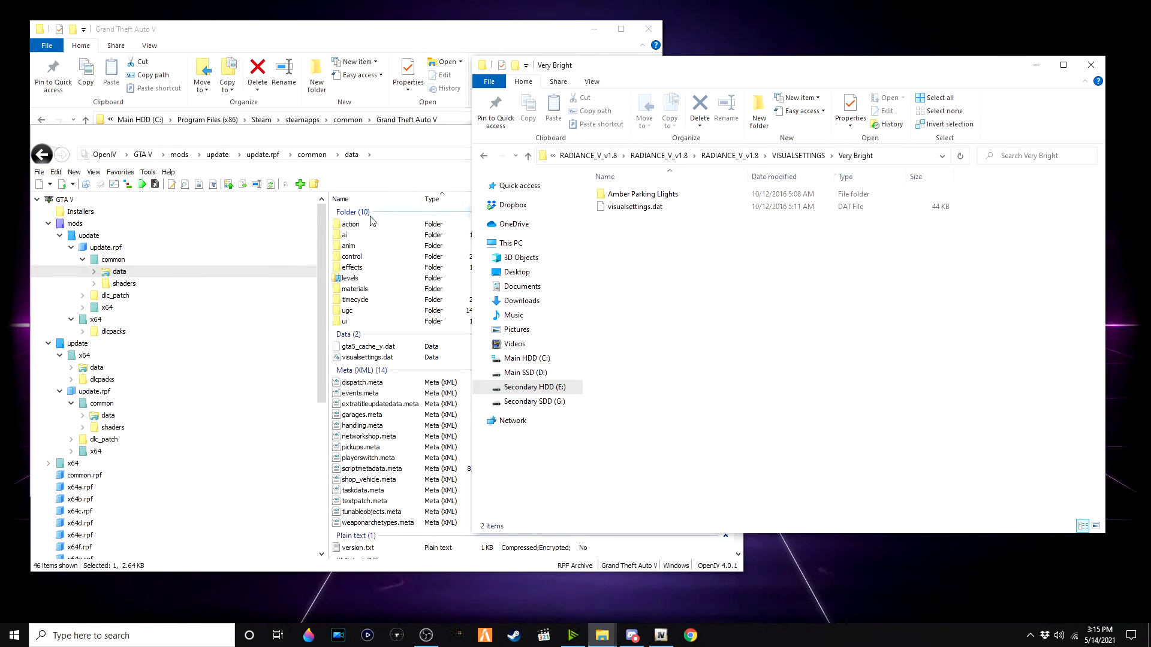
click(387, 150)
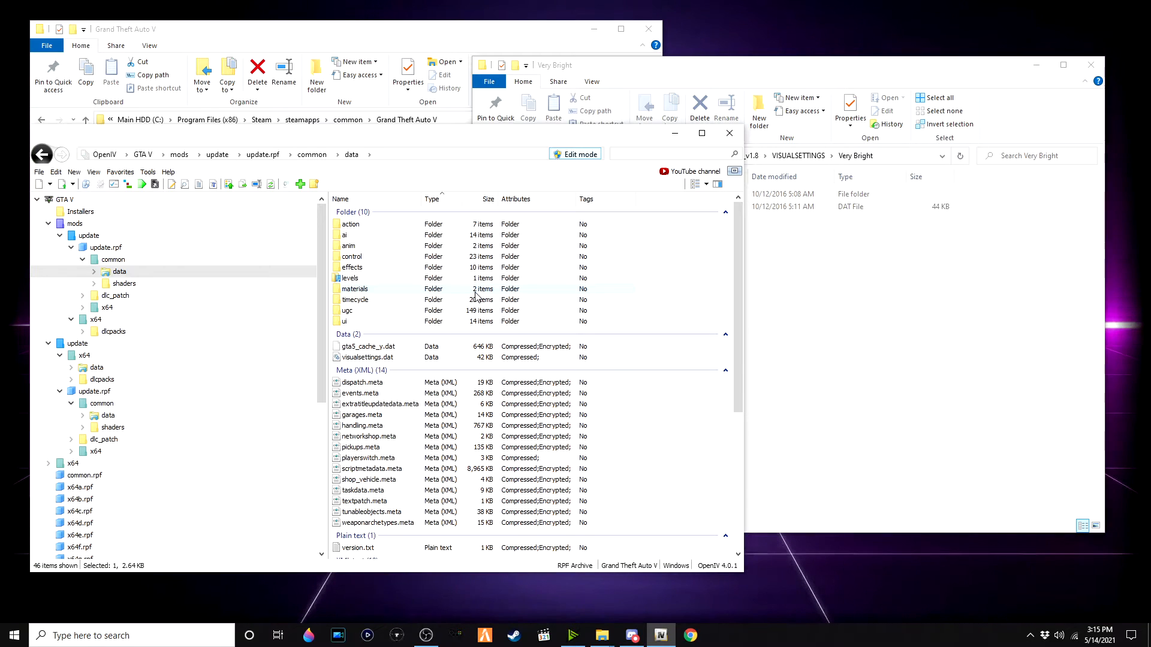
drag(826, 302, 423, 399)
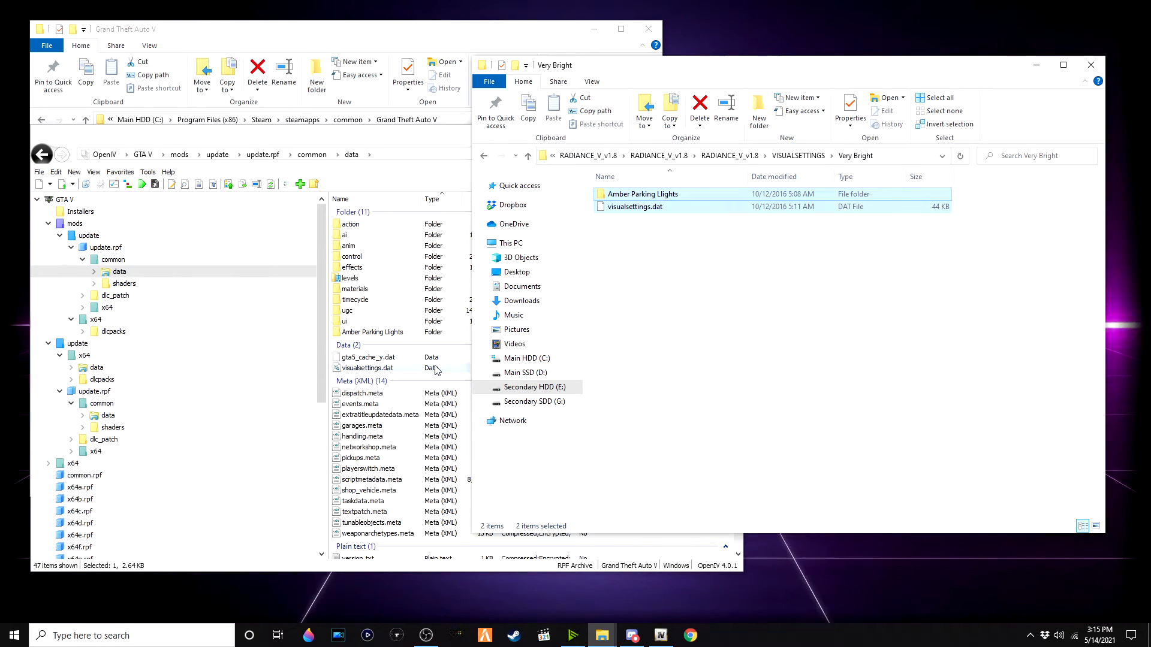
Step: Extract the 3bd1ed-Carona Begone! v1.3 archive in Graphics and open its Carona Begone! v1.3 folder
click(673, 159)
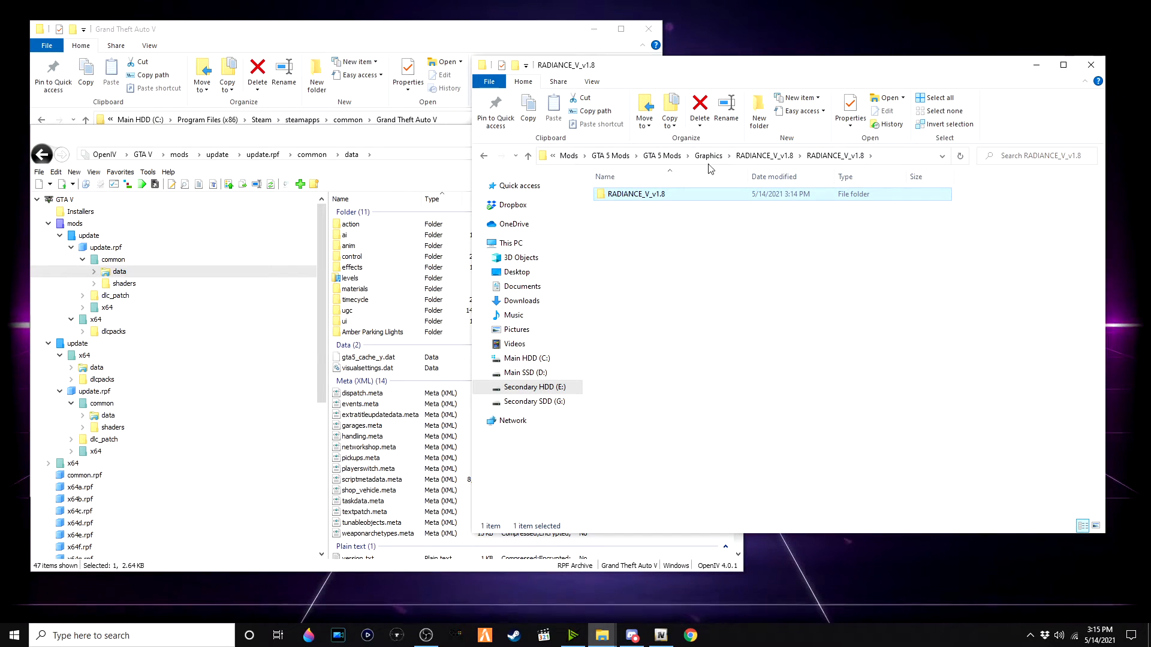
click(709, 157)
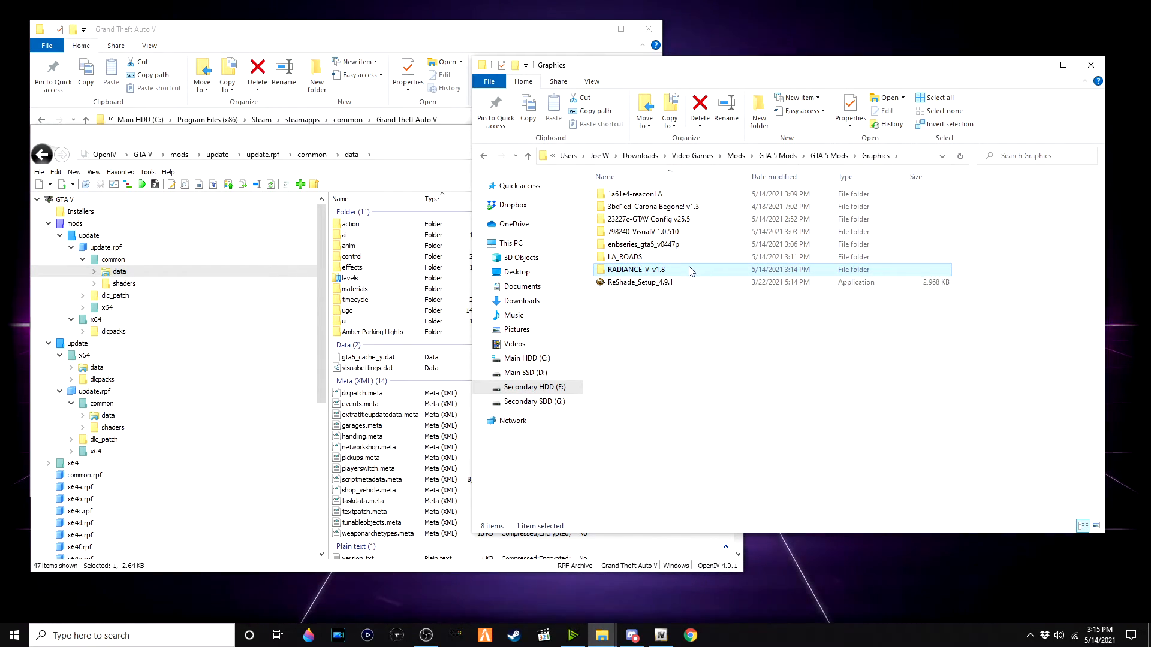
mouse_move(690, 271)
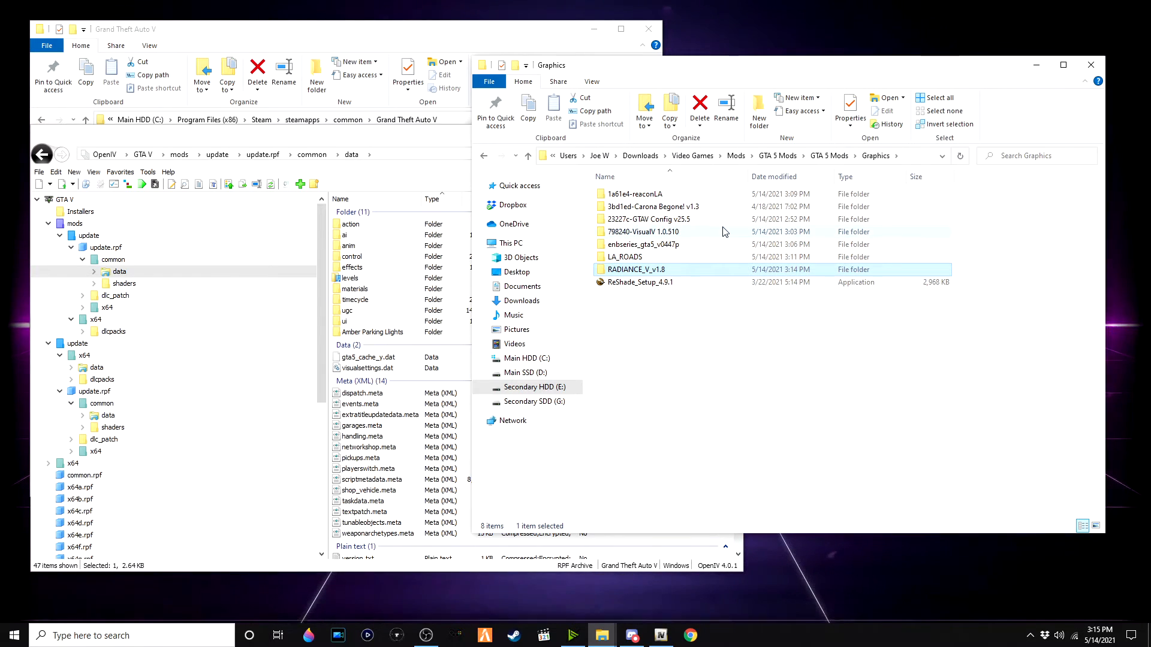
double_click(695, 207)
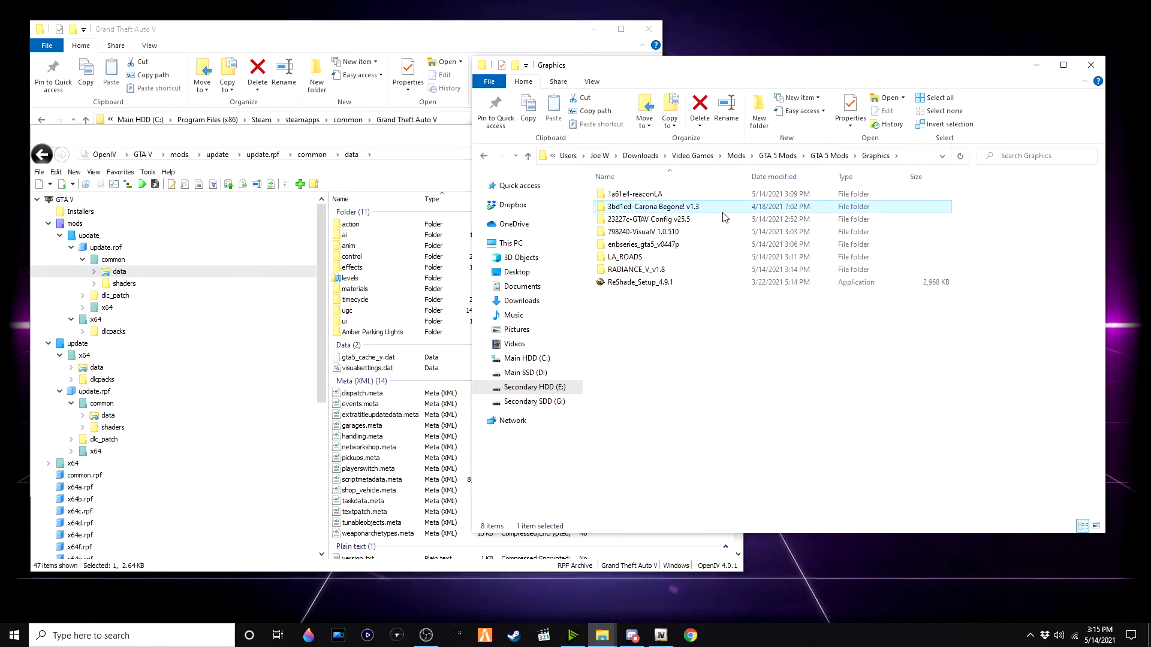
right_click(693, 199)
click(785, 273)
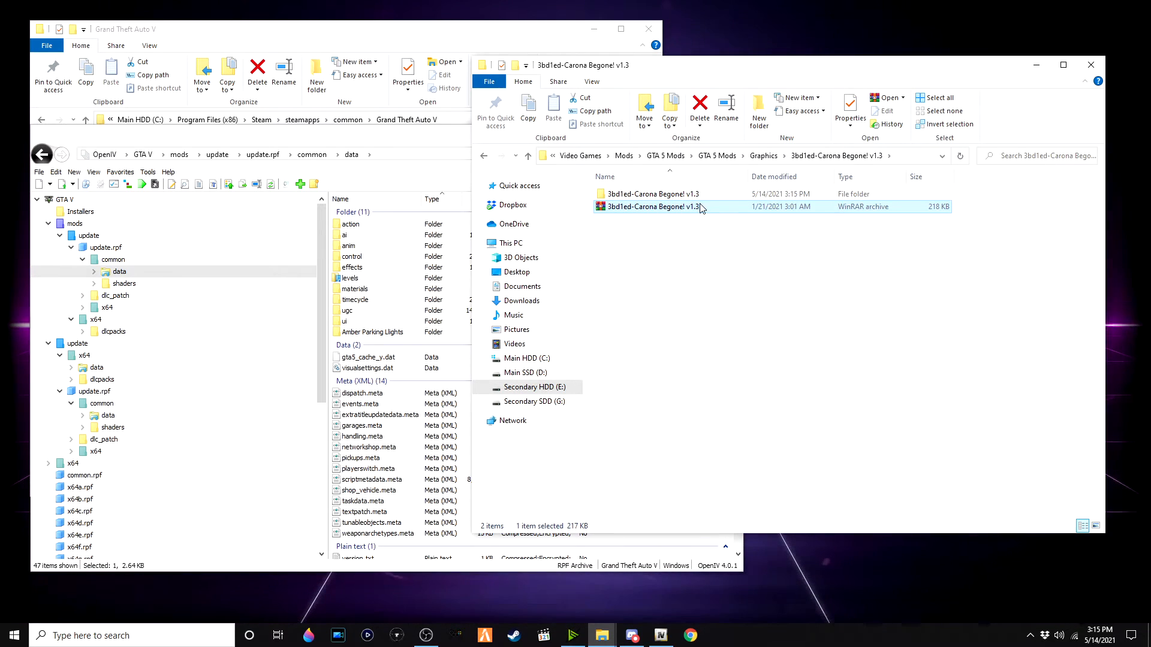
double_click(701, 197)
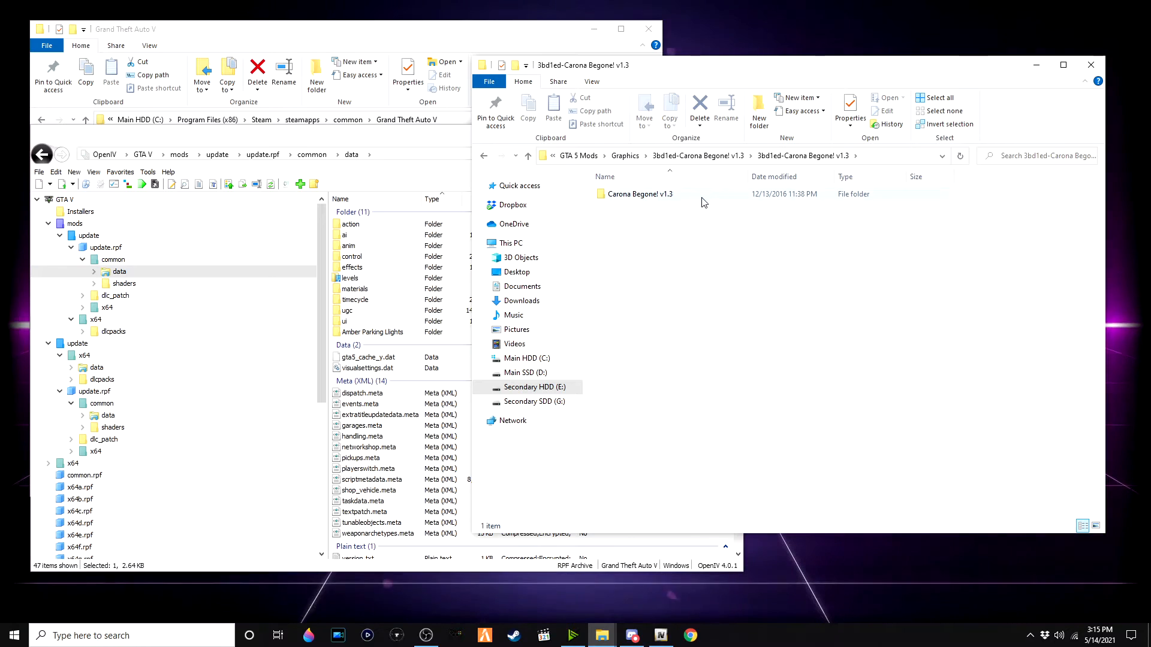
double_click(704, 199)
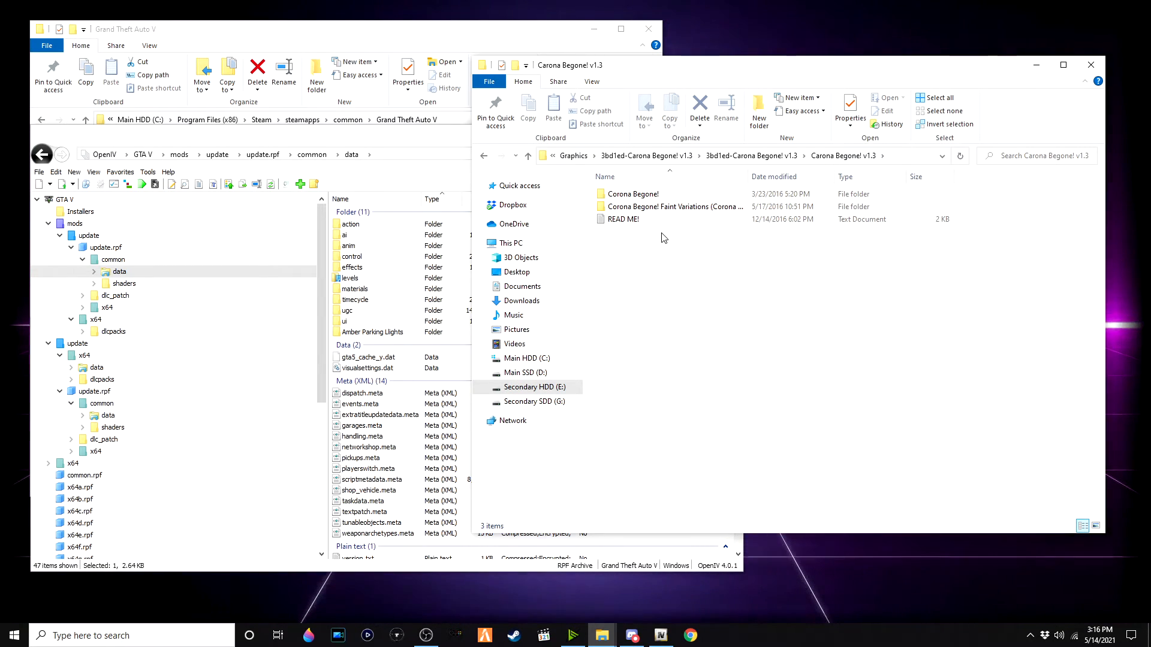
mouse_move(707, 206)
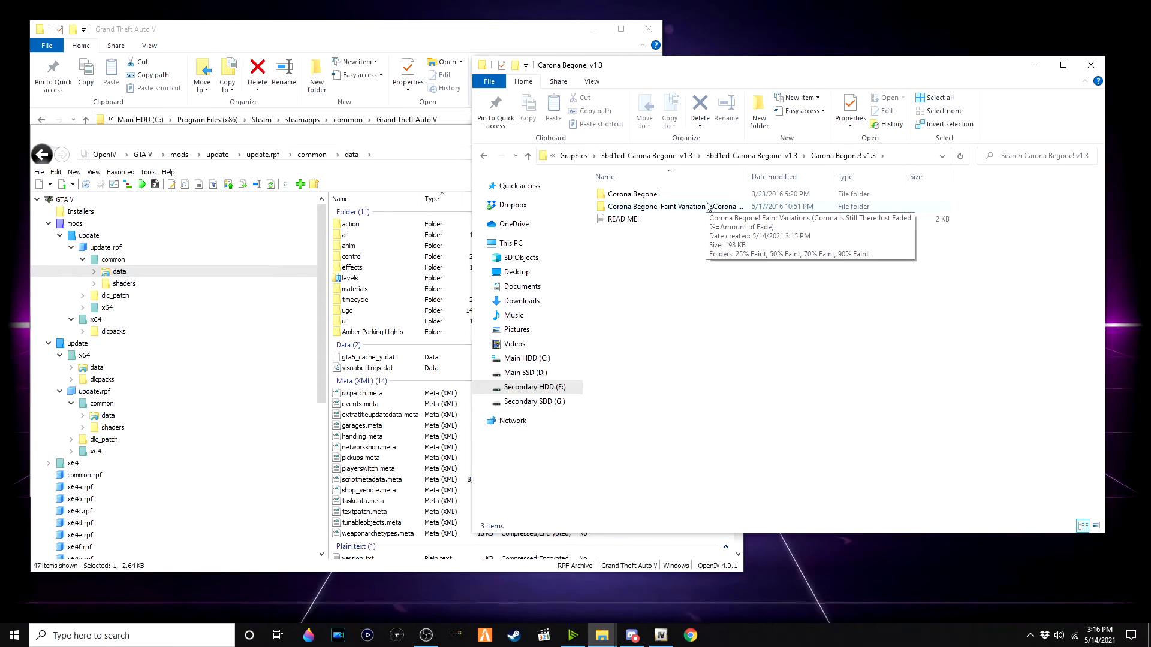
Step: Open the Carona Begone! Faint Variations 25% Faint VisualV Install folder down to its update.rpf x64 textures graphics.ytd folder
double_click(708, 206)
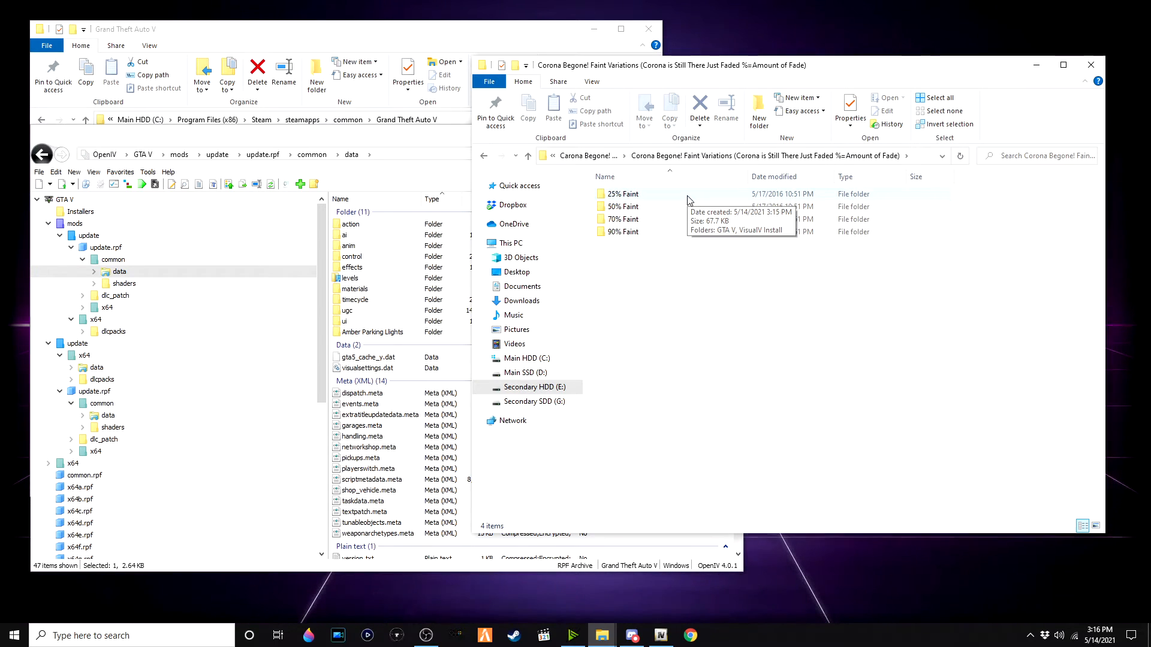
double_click(688, 196)
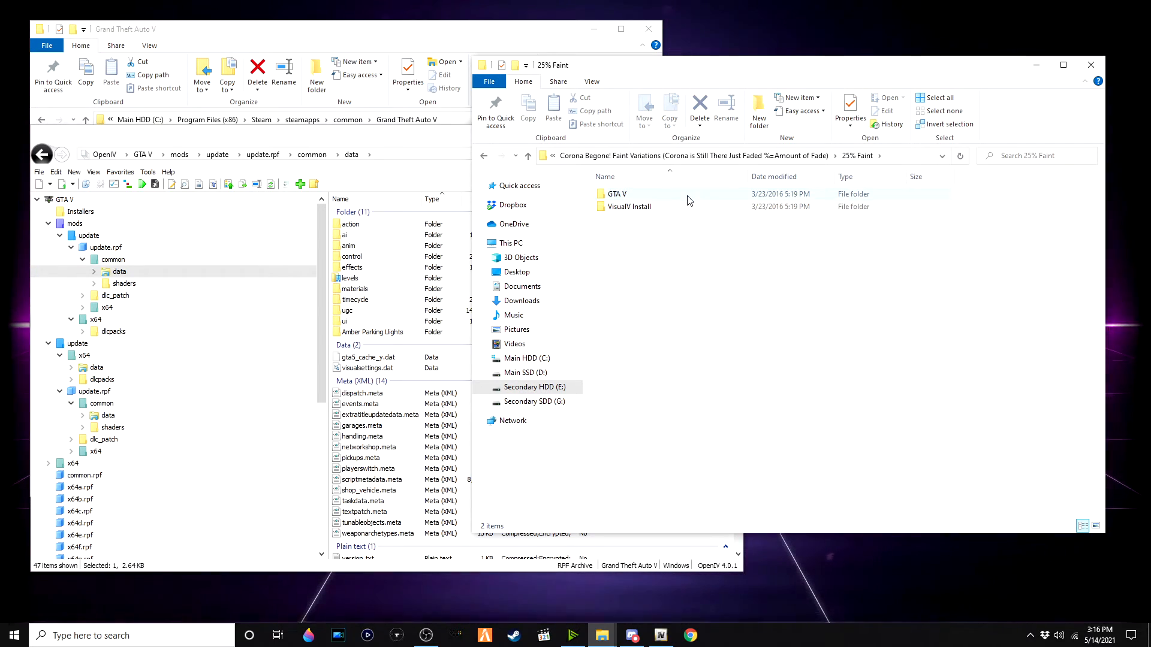
double_click(754, 206)
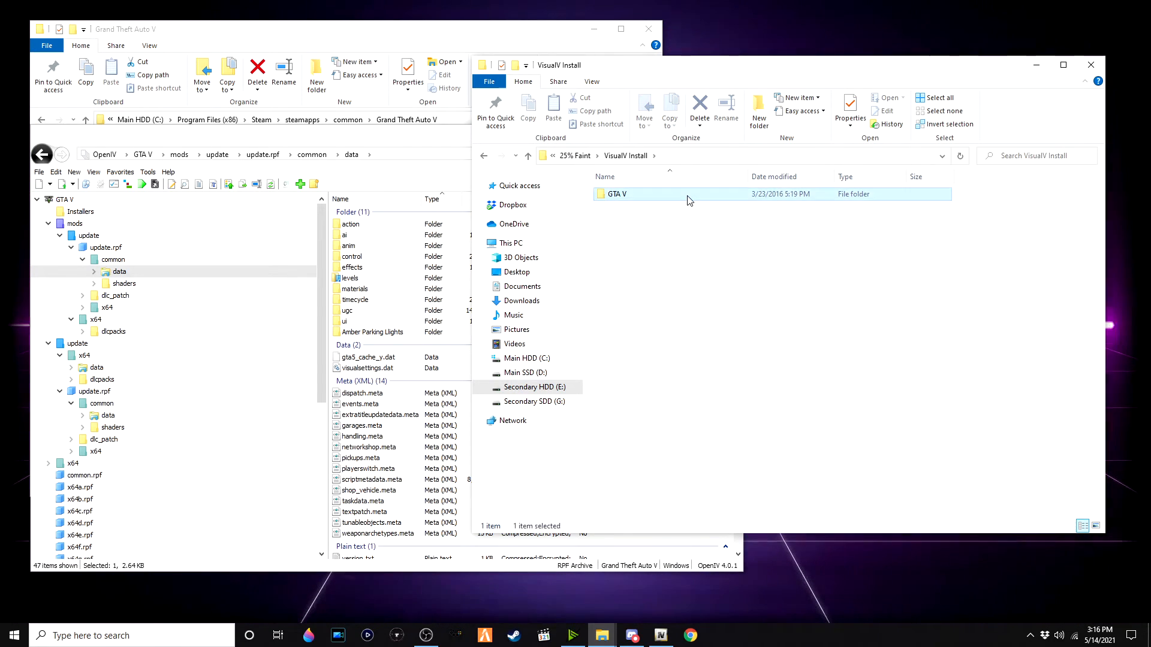
double_click(689, 201)
double_click(688, 200)
double_click(688, 200)
double_click(688, 200)
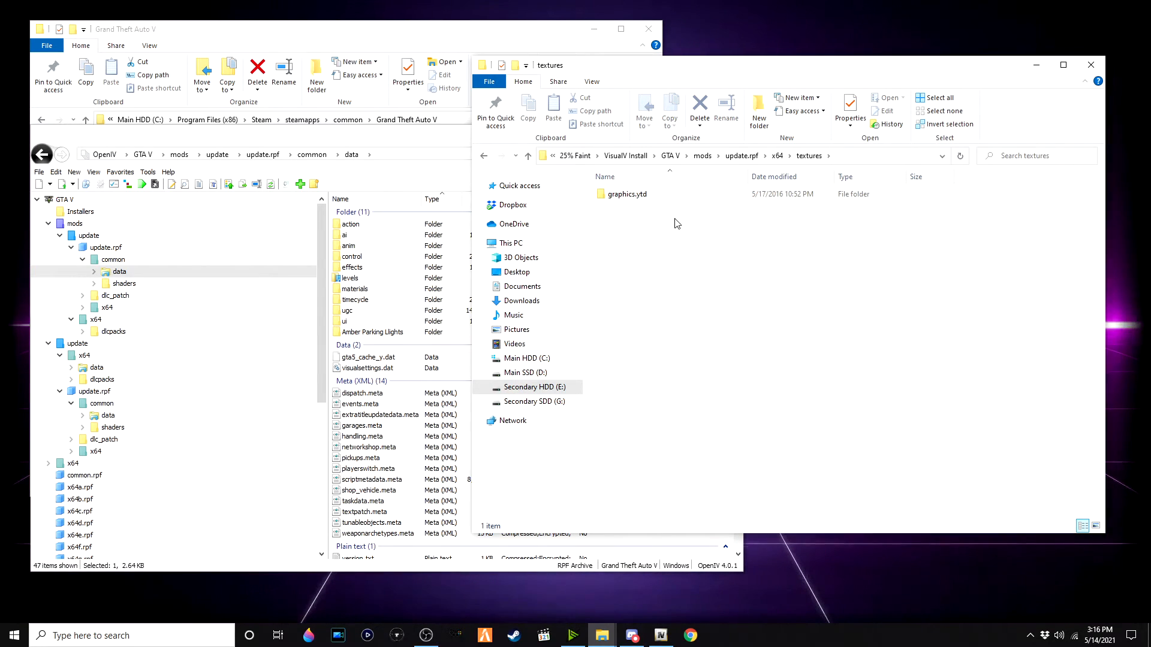
double_click(700, 199)
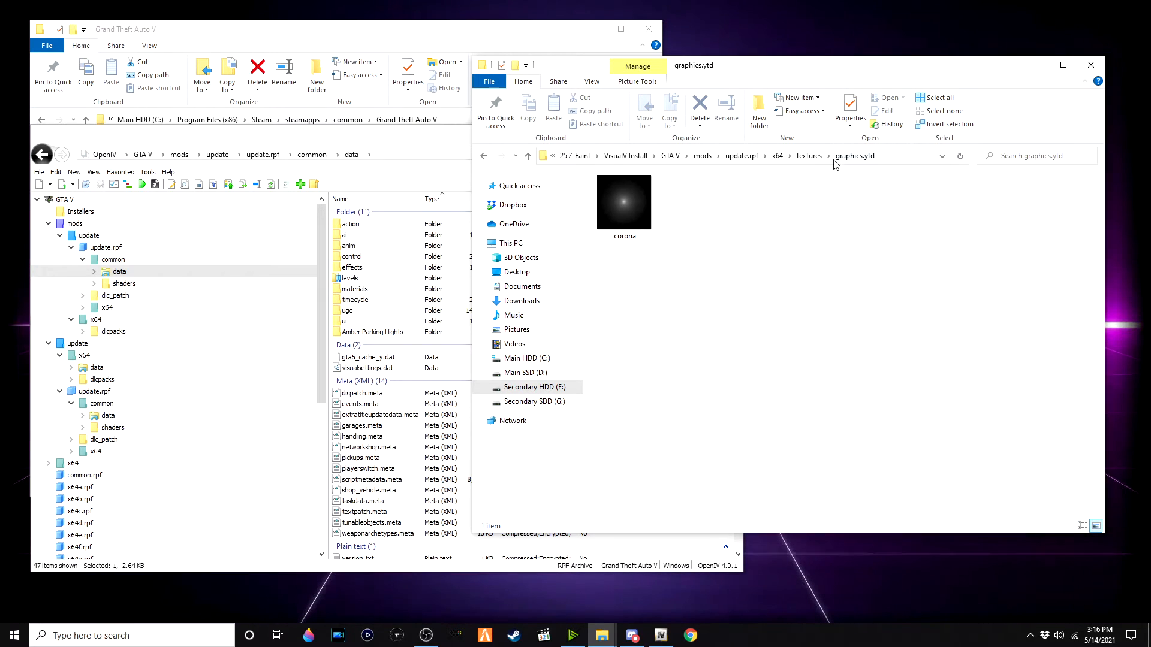
Step: Open graphics.ytd from the mods update.rpf x64 textures folder in the texture editor and select the corona texture
click(263, 155)
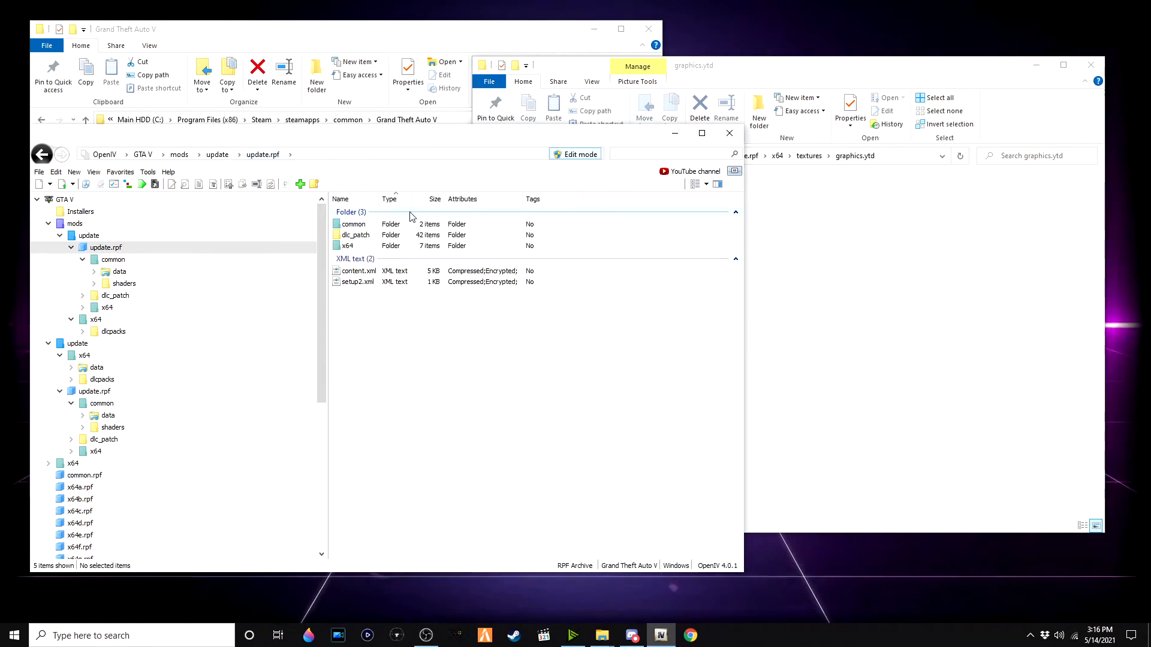
double_click(366, 246)
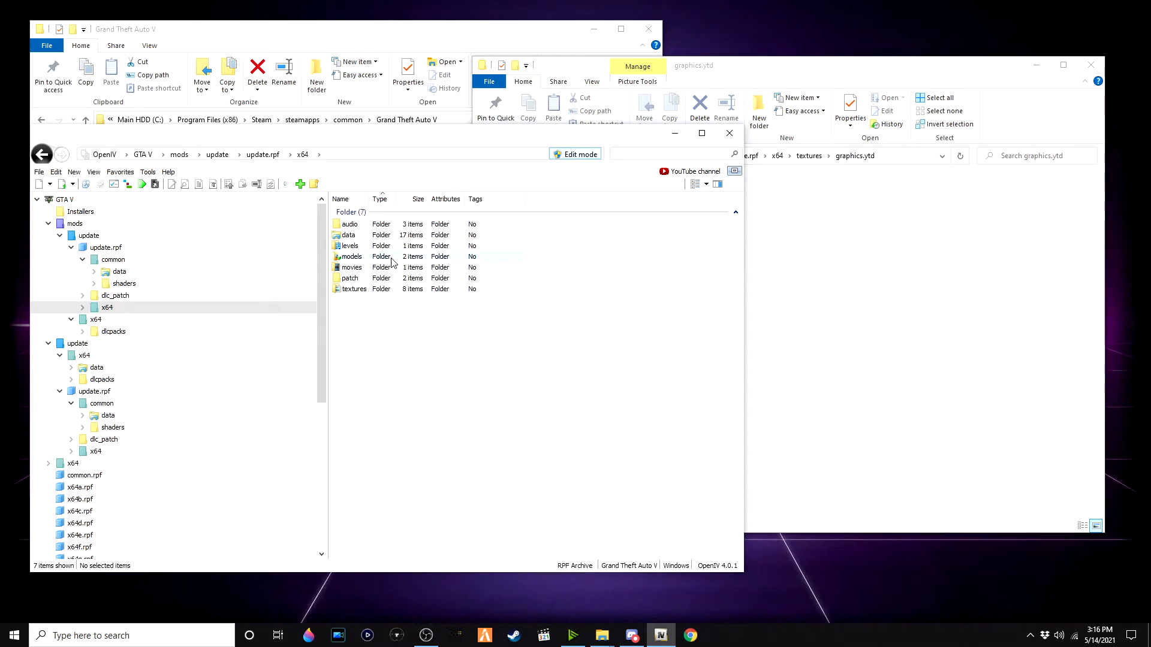
double_click(354, 289)
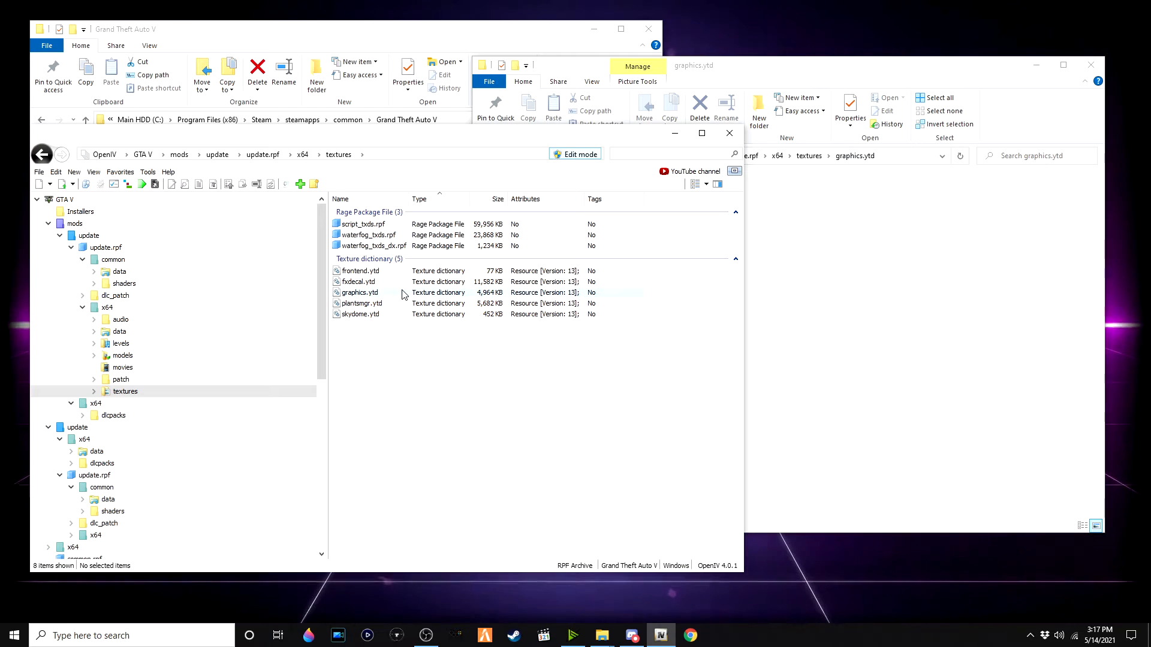
click(402, 294)
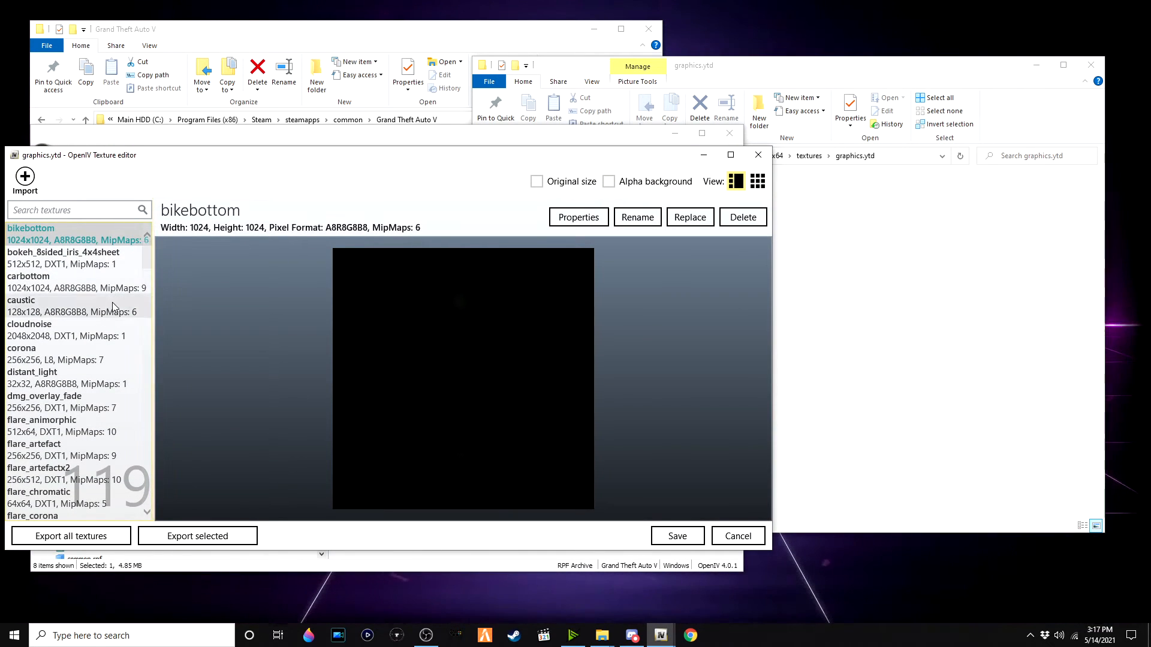
click(88, 348)
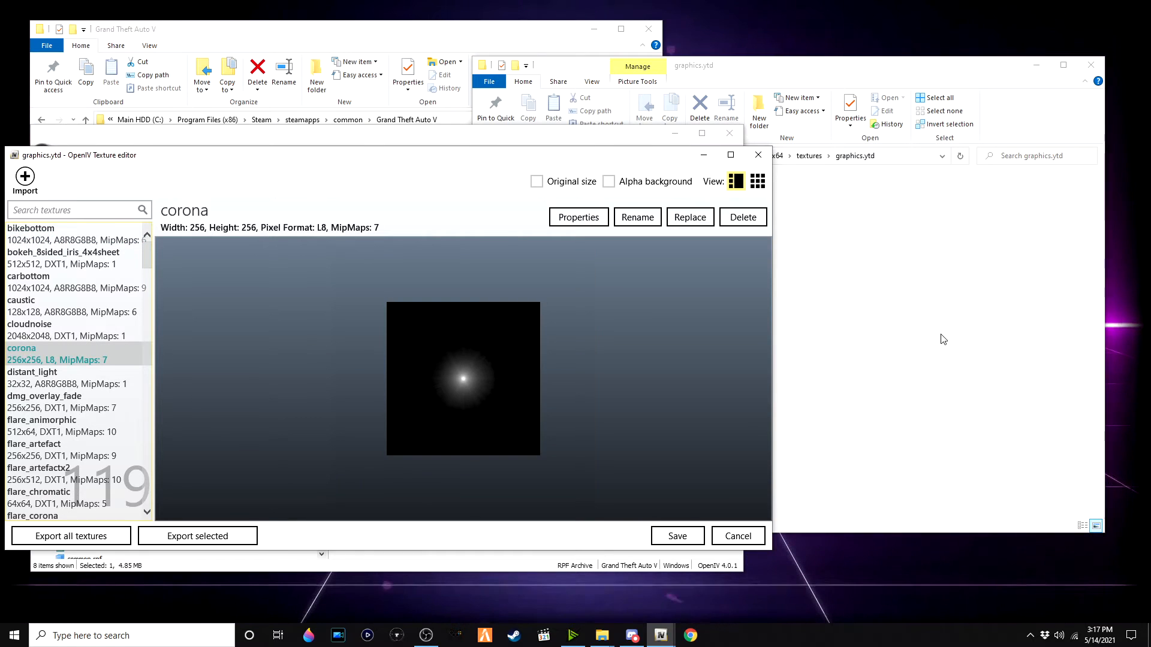
Step: Replace the corona texture in graphics.ytd with the 25% Faint corona image and save the dictionary
click(943, 339)
double_click(622, 201)
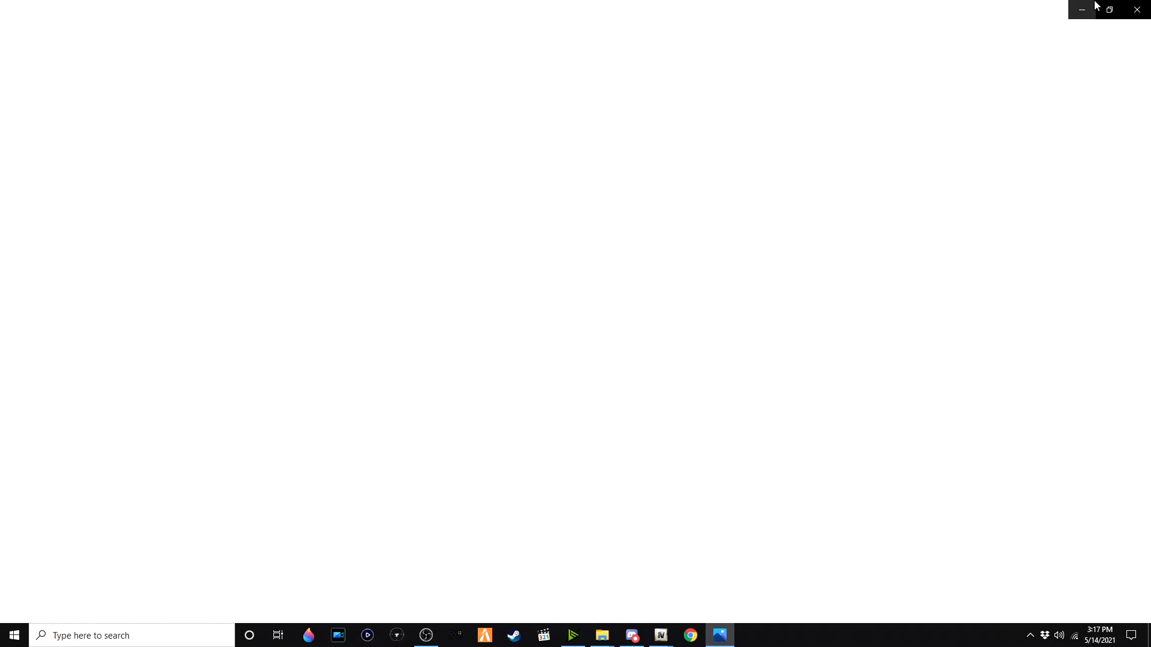
click(1092, 9)
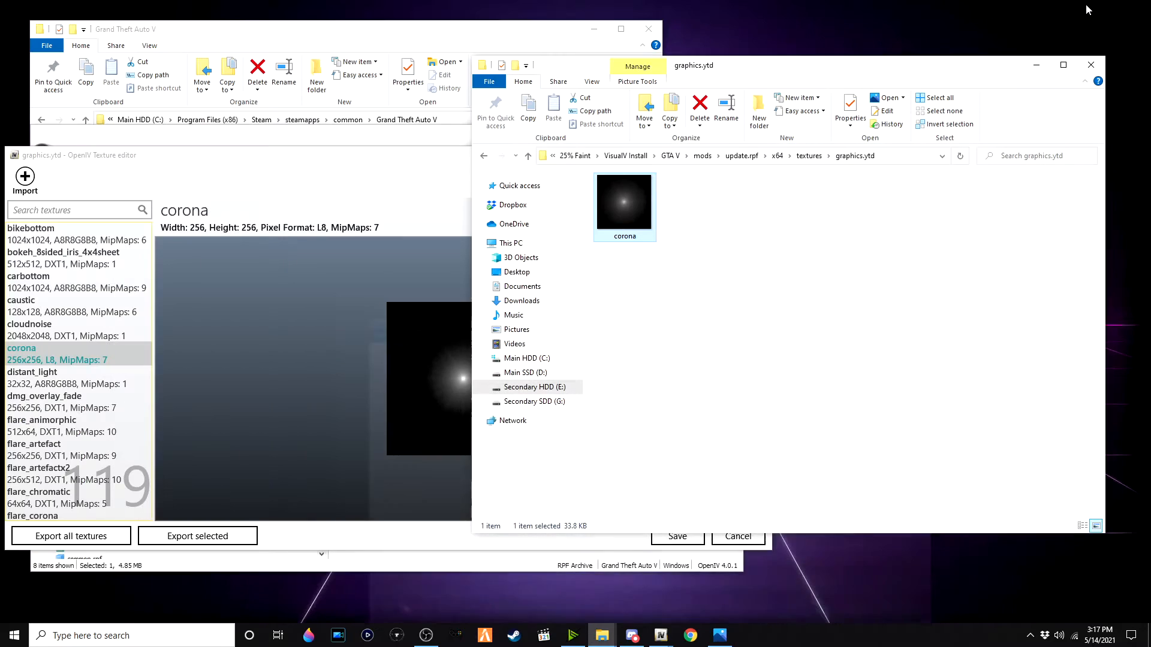
click(132, 185)
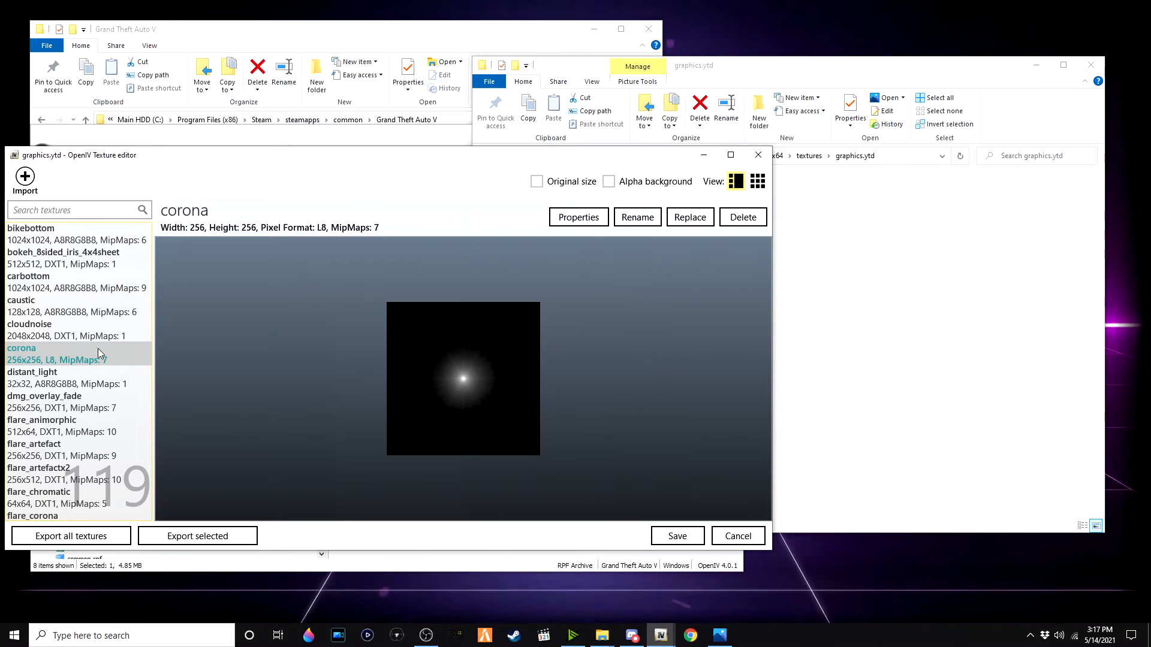
click(689, 217)
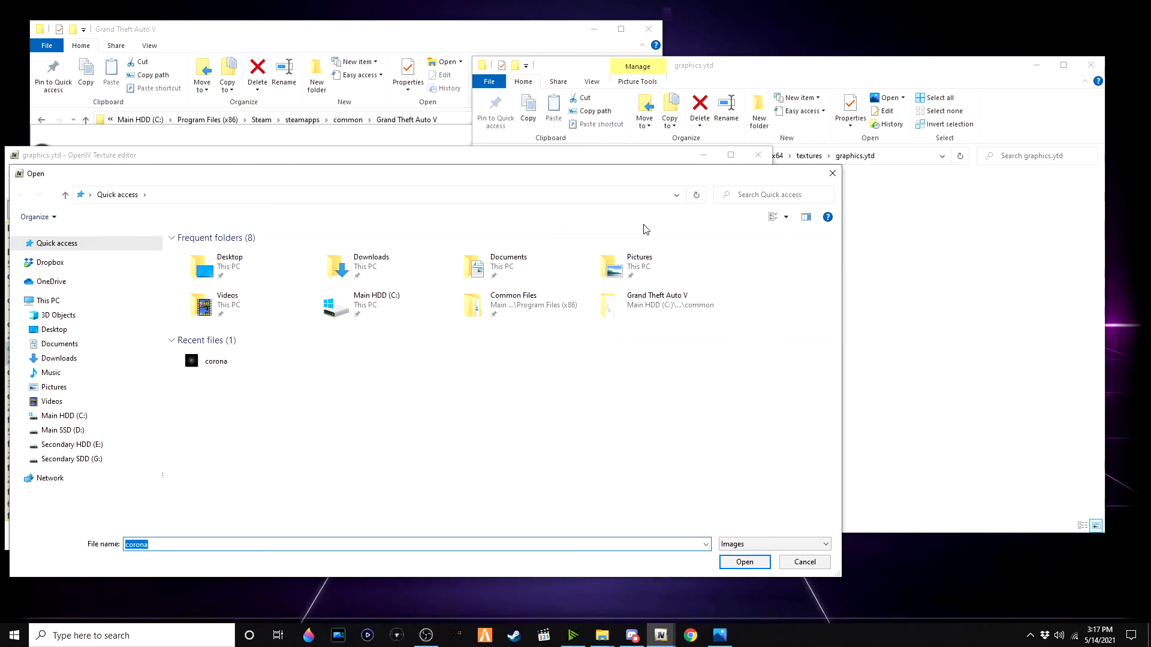
double_click(299, 361)
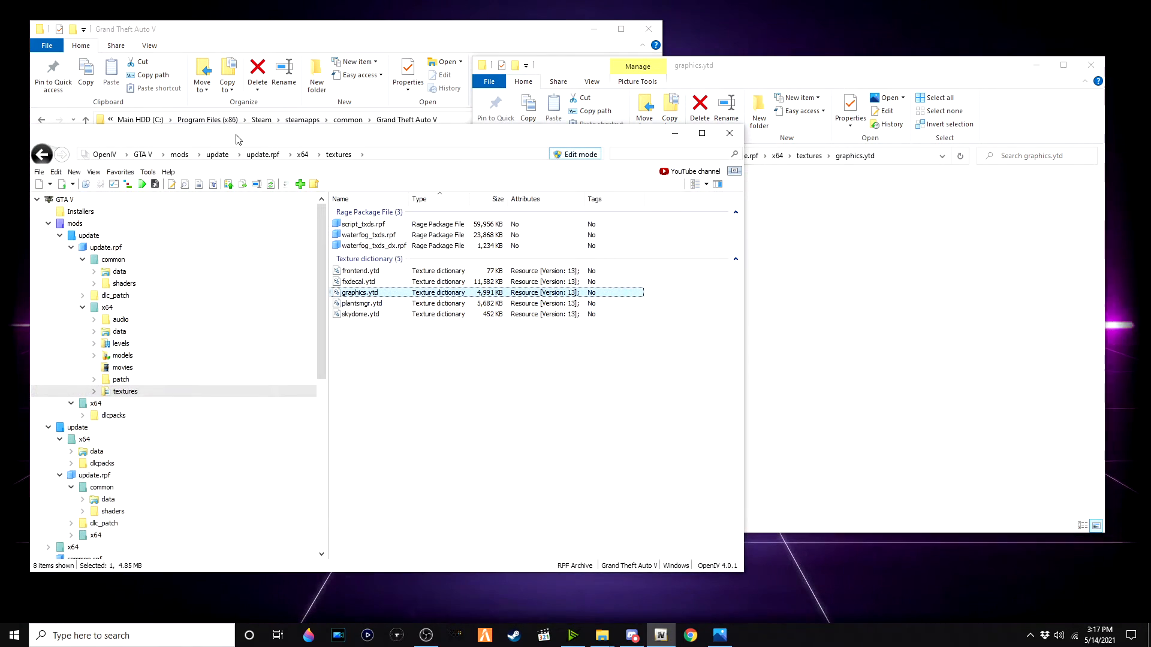
drag(236, 139, 317, 115)
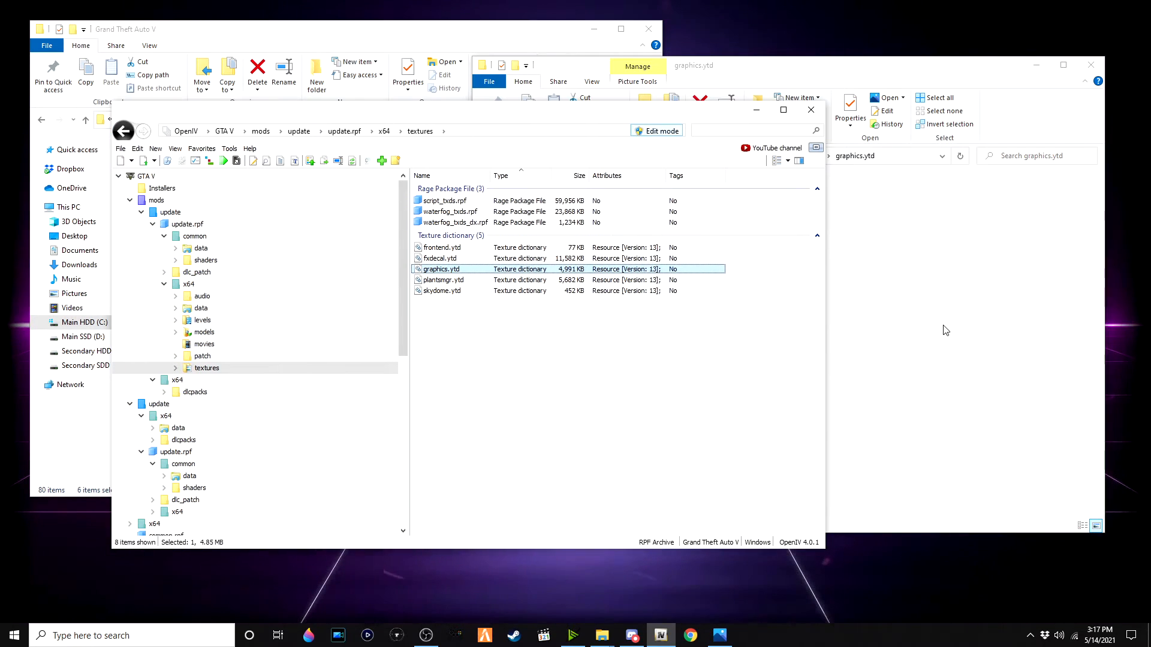
click(946, 331)
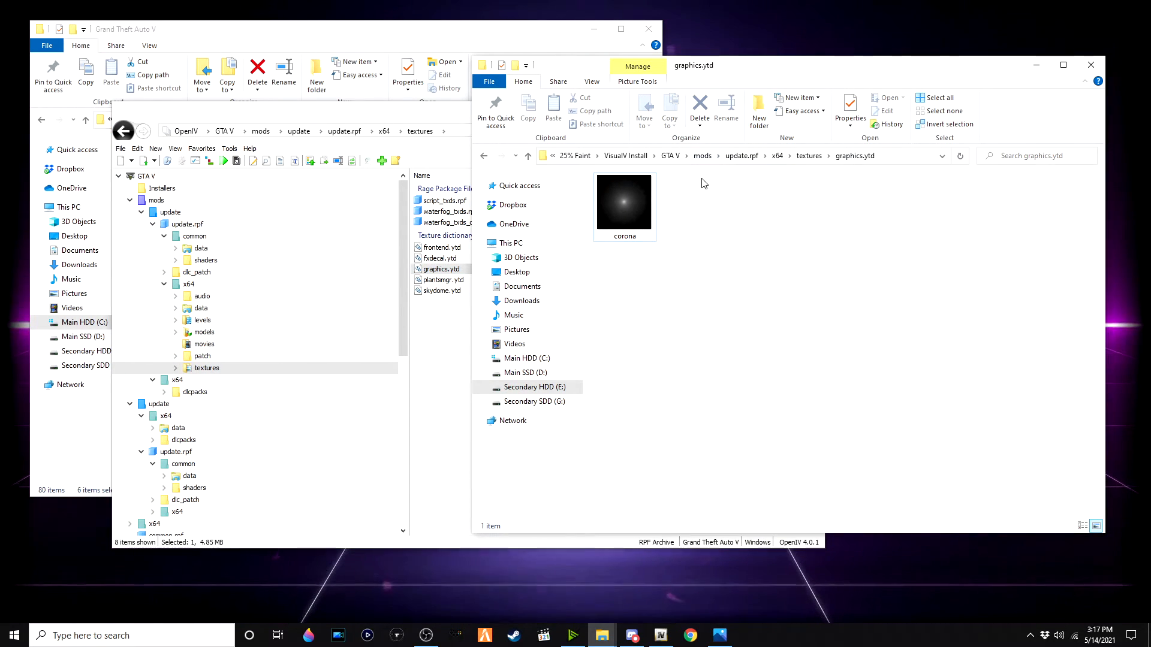
click(720, 635)
click(1138, 7)
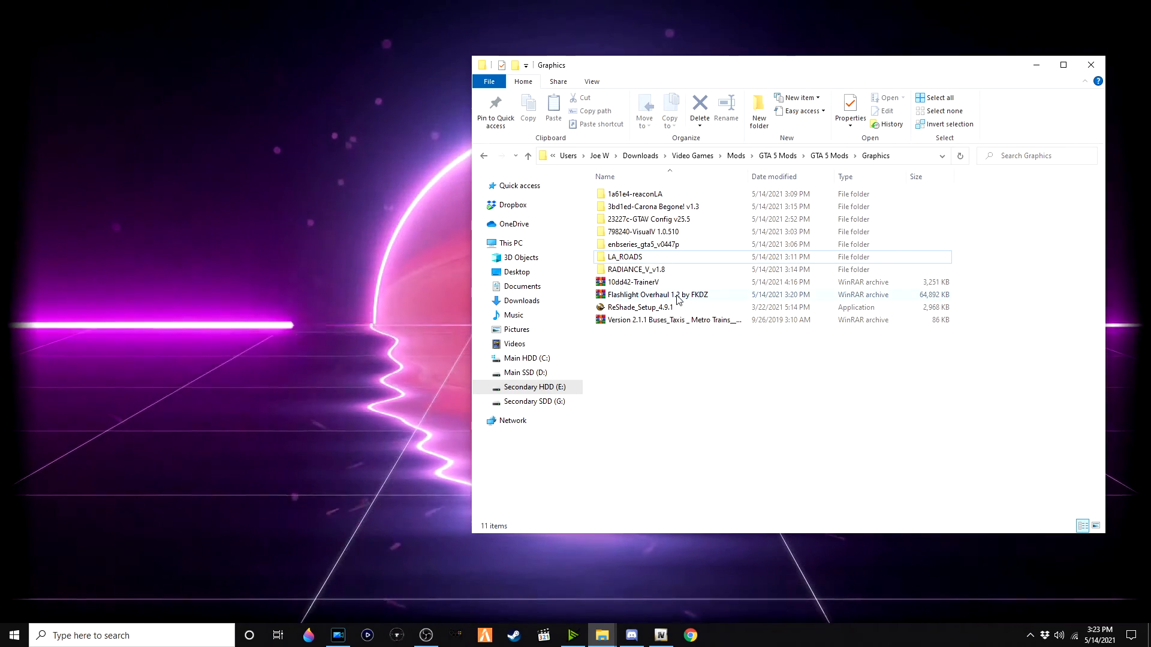
Step: Extract the Flashlight Overhaul 1.2 by FKDZ archive to its own folder and open the extracted mod folder
right_click(722, 295)
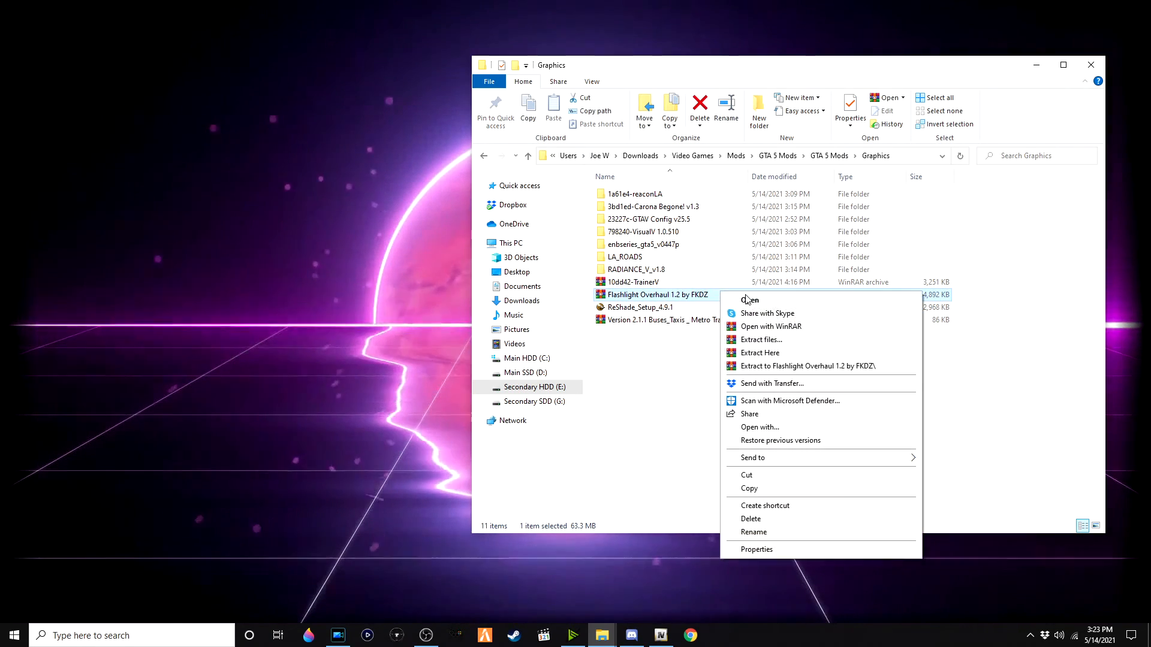
click(782, 366)
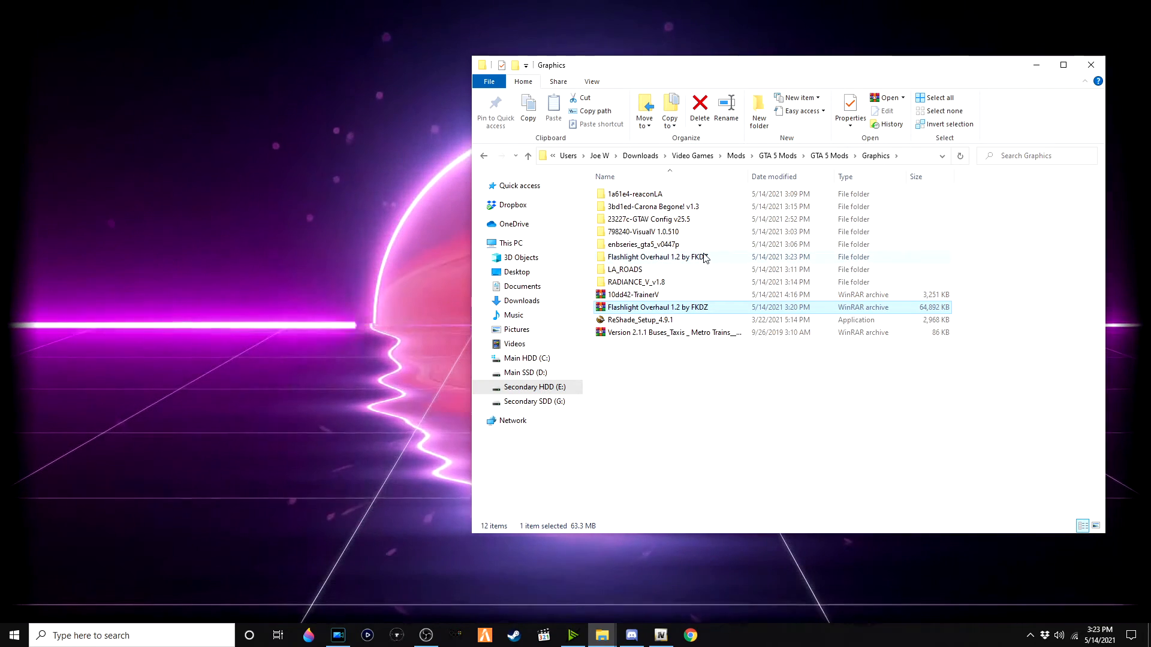
double_click(702, 257)
double_click(676, 198)
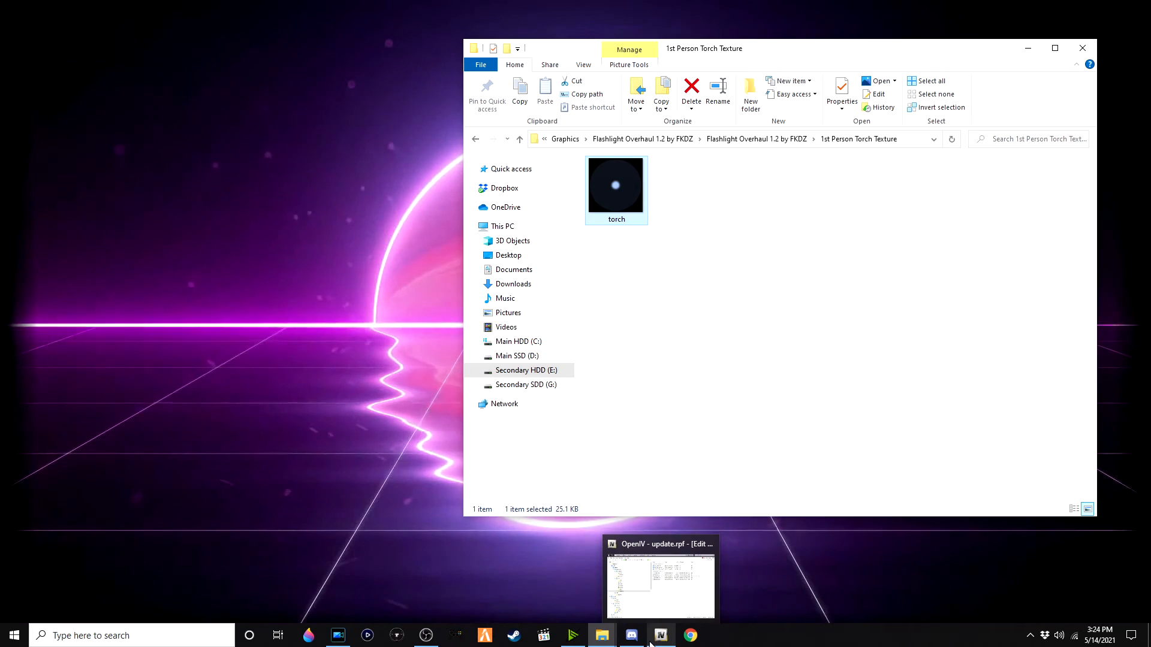
click(661, 636)
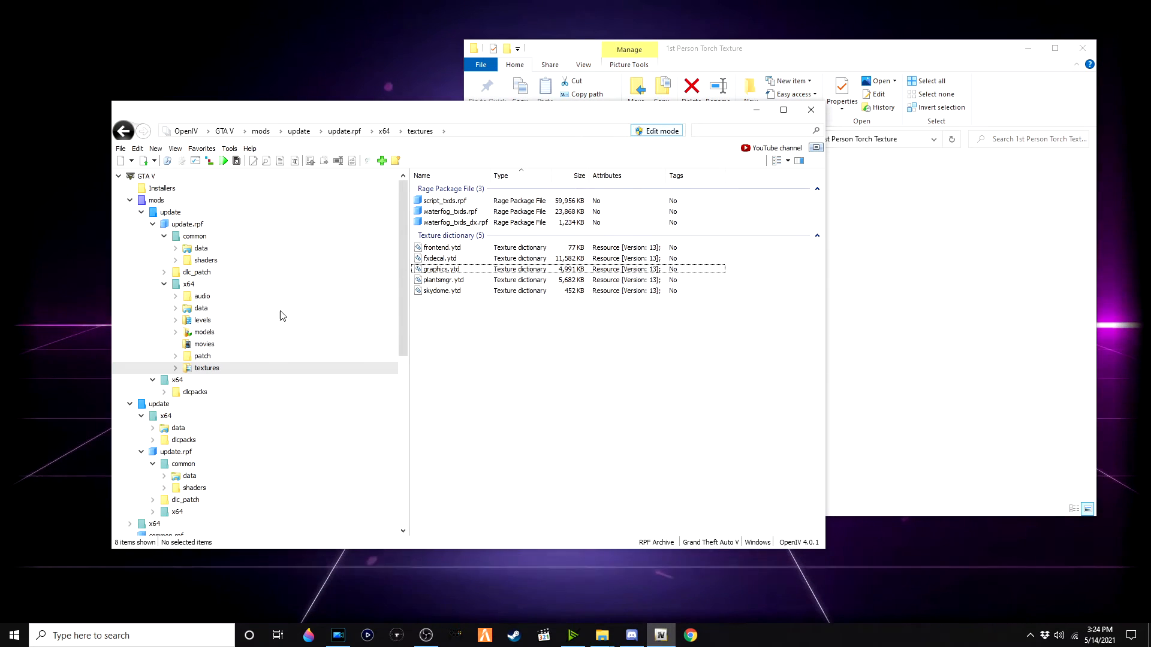
double_click(489, 259)
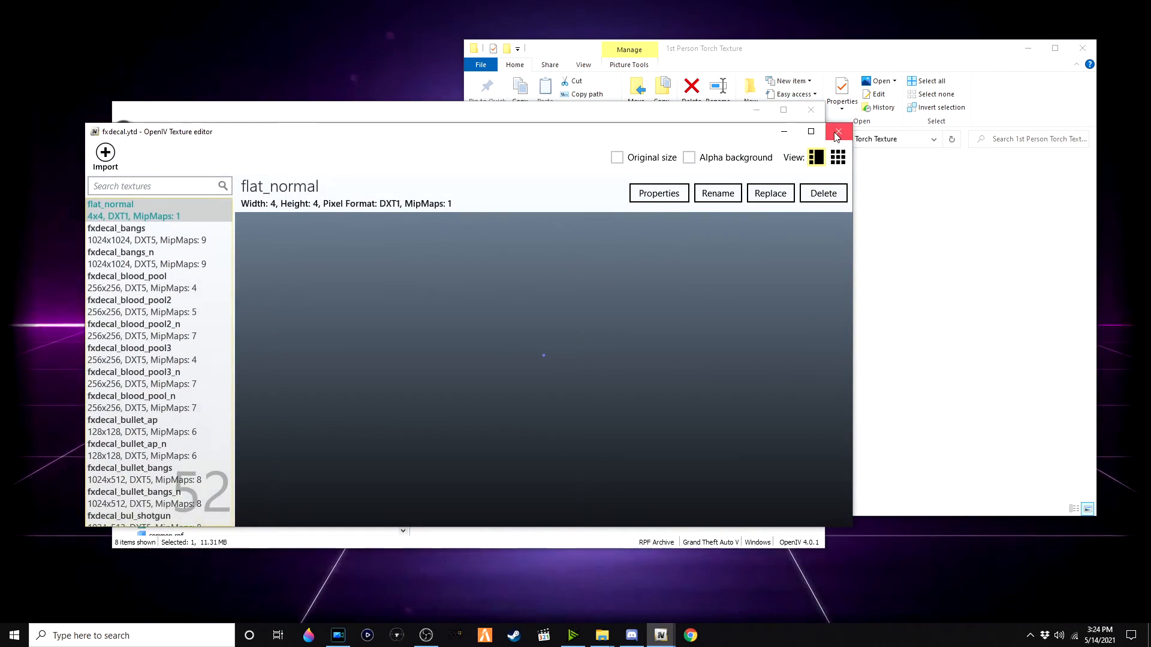
click(835, 124)
Step: Find the torch texture in graphics.ytd and replace it with the torch image from 1st Person Torch Texture
double_click(469, 270)
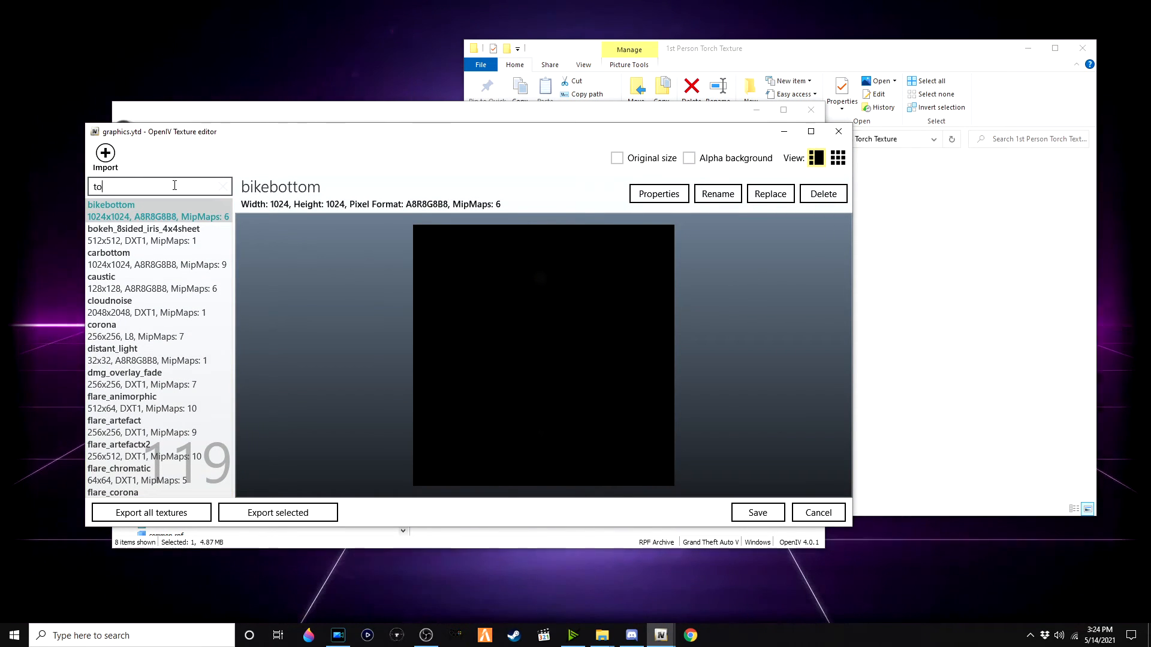
click(175, 185)
text(torch)
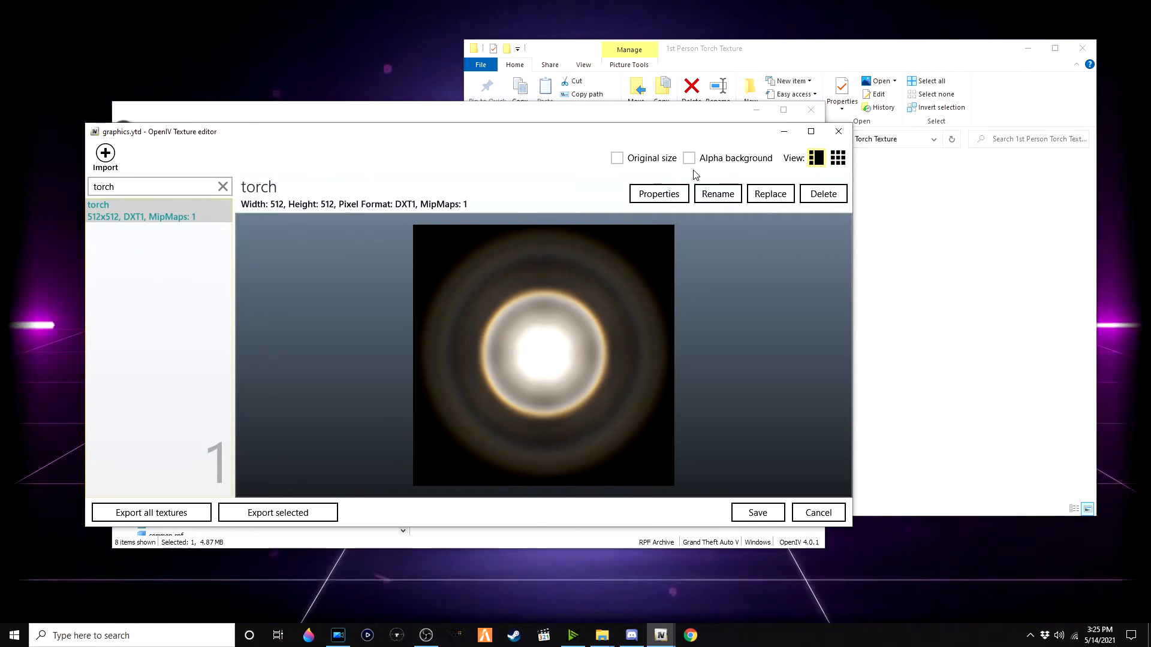
click(770, 196)
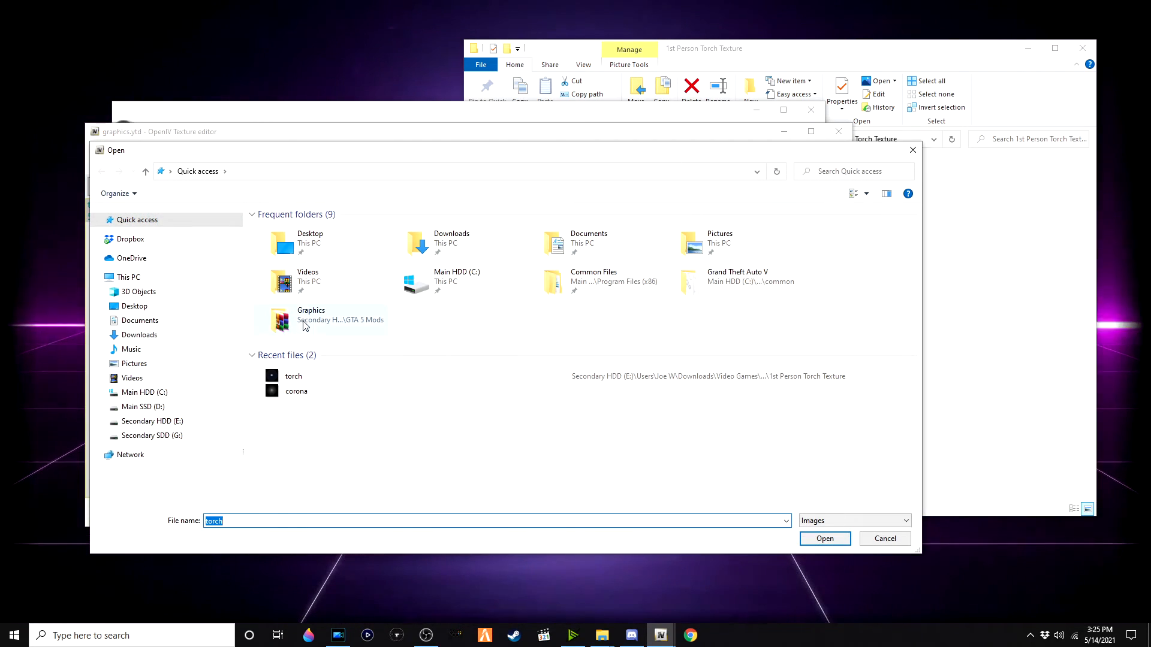
double_click(354, 377)
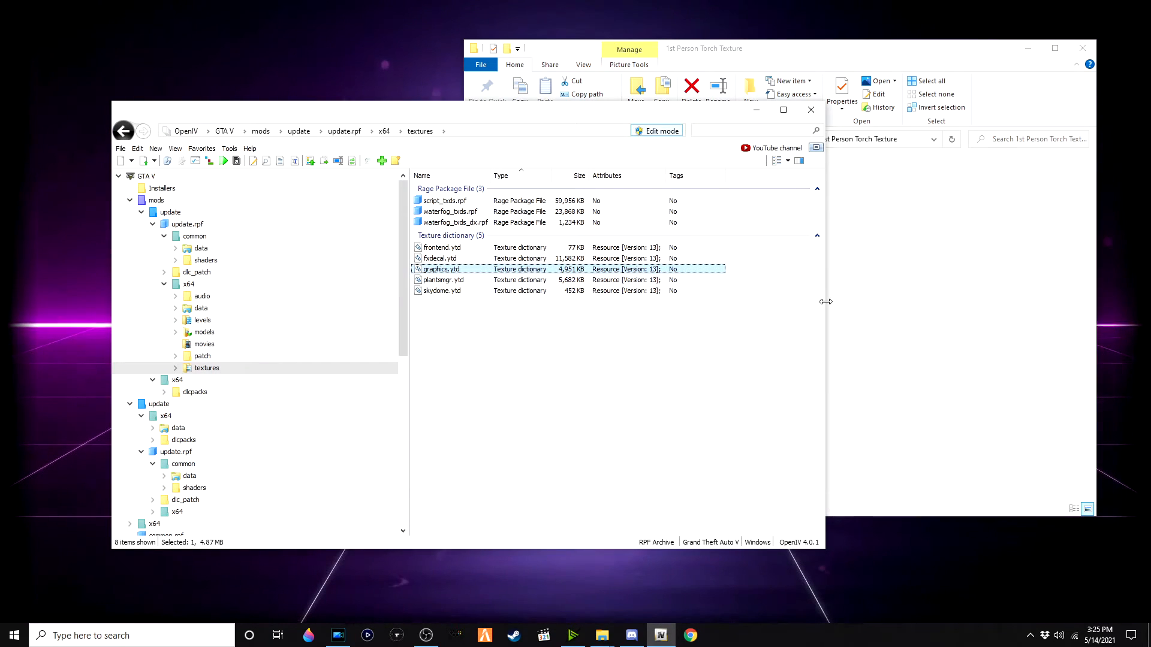
Step: Open the Flashlight Overhaul readme and read through its install instructions
click(899, 307)
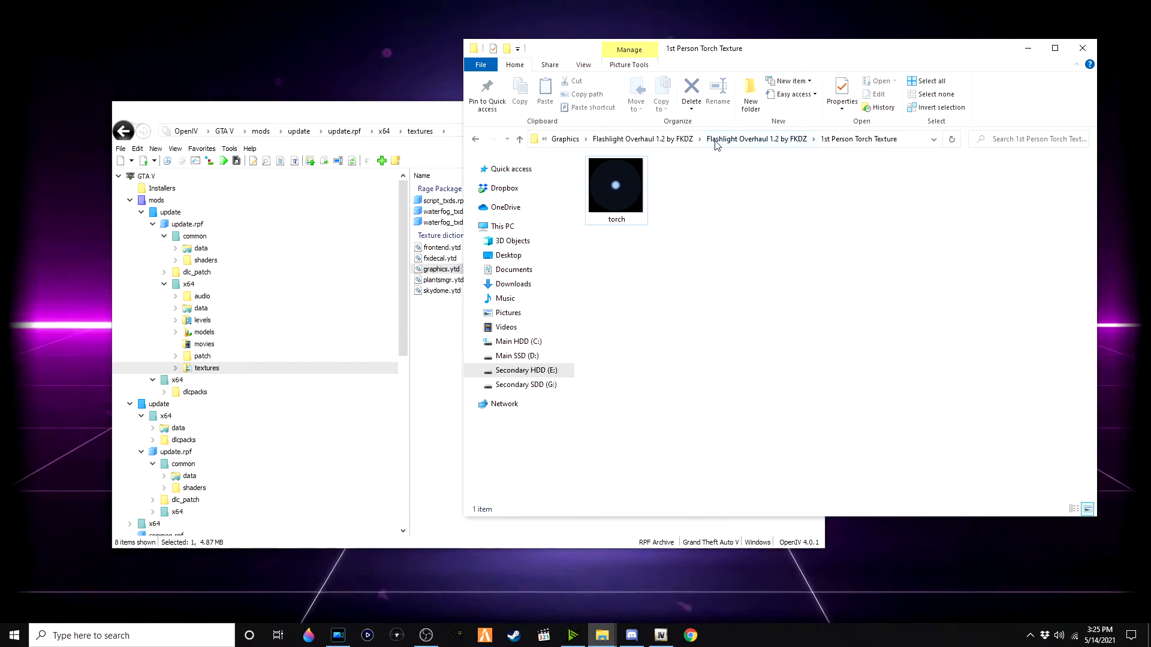
click(757, 139)
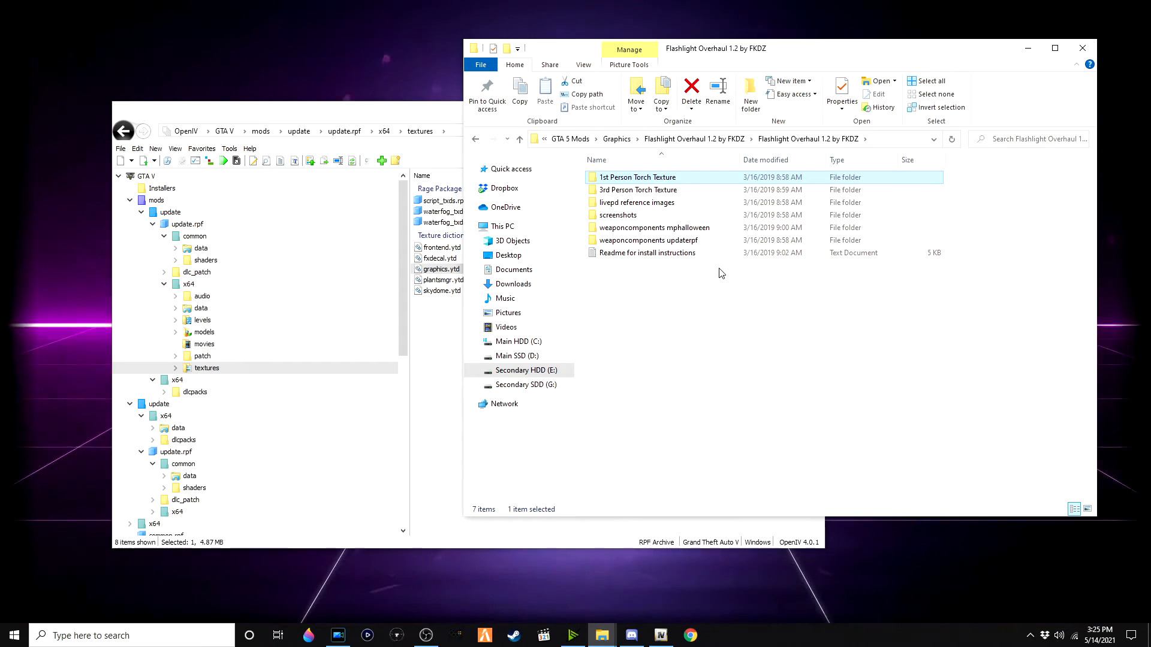
double_click(699, 255)
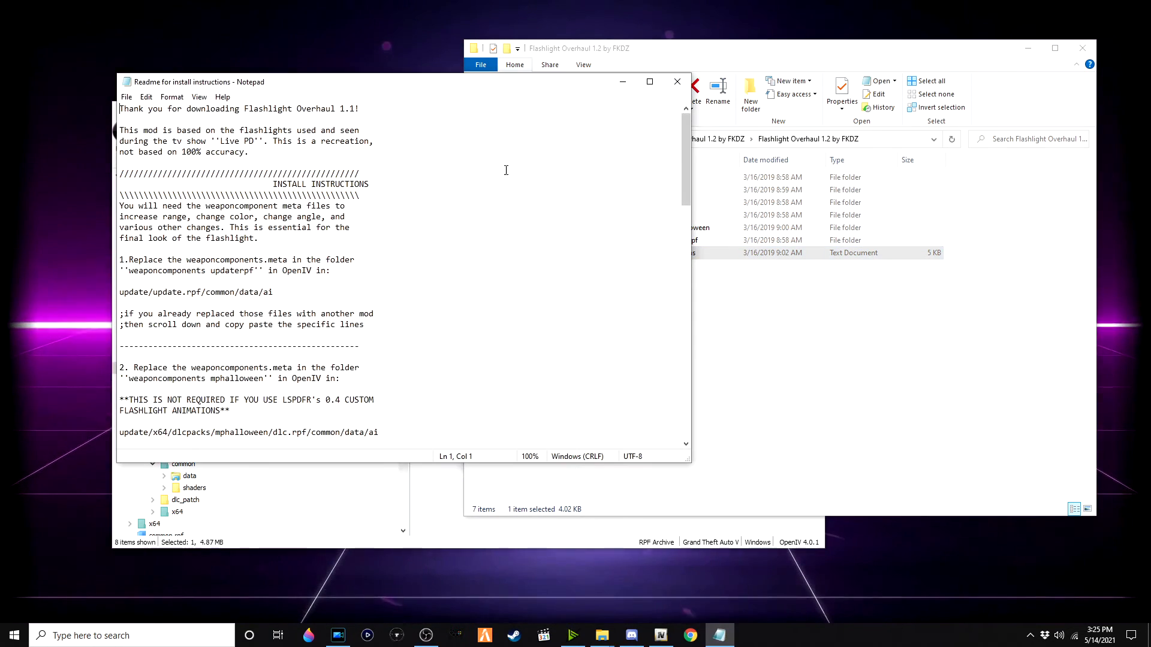
drag(317, 87, 717, 87)
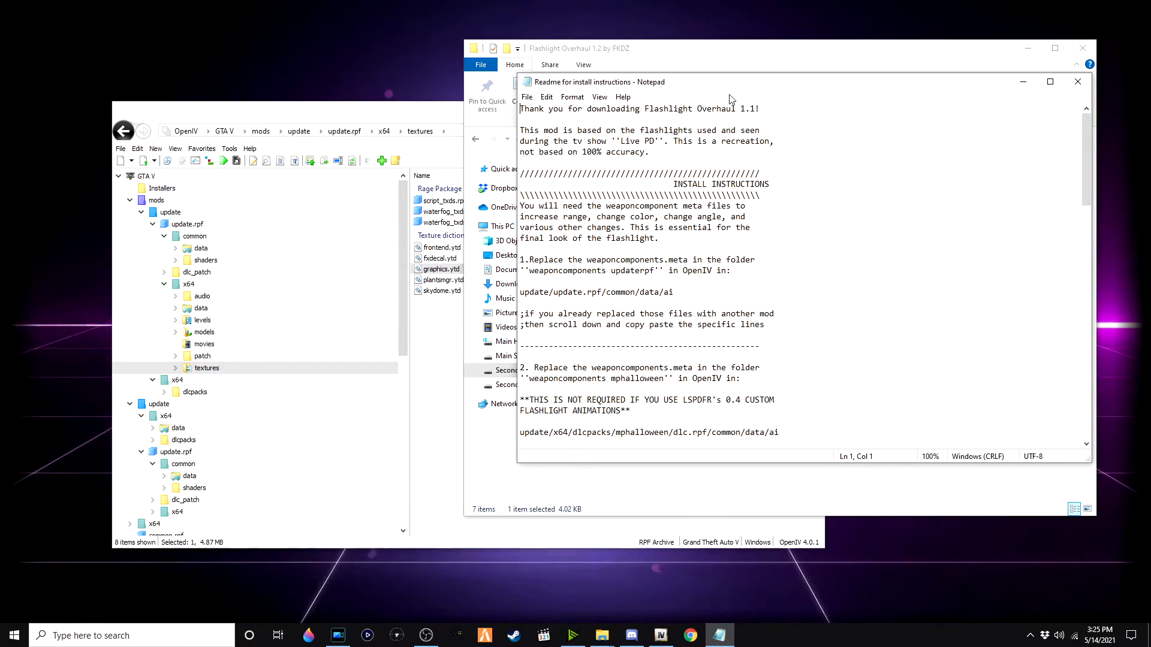
scroll(695, 271, down, 1)
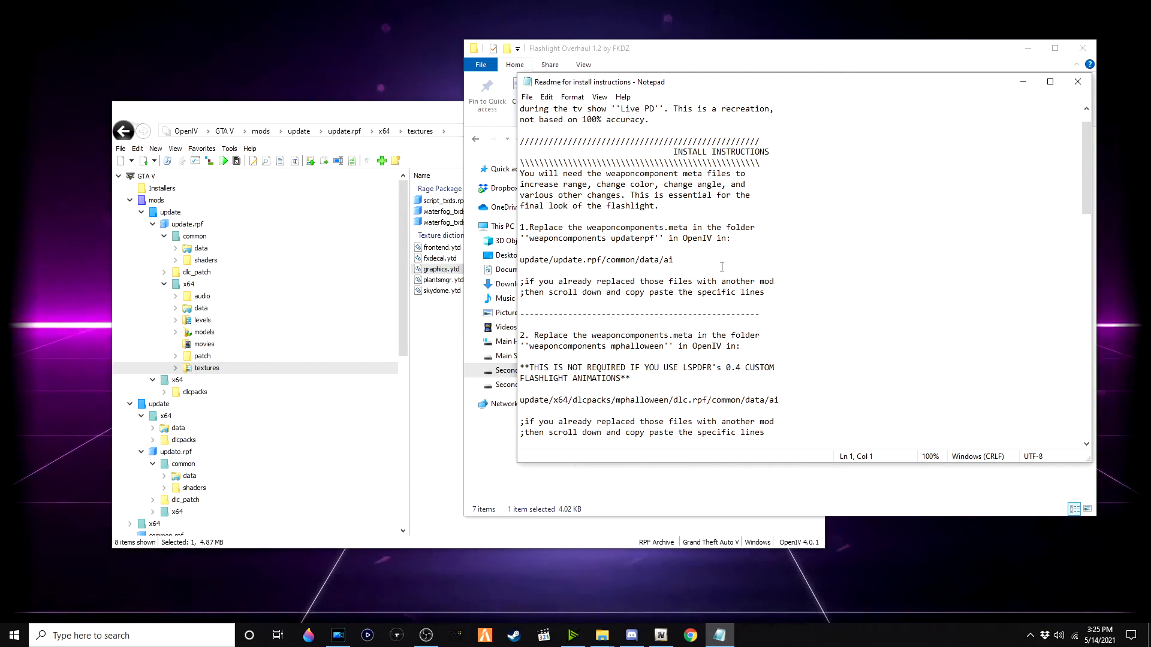
scroll(722, 273, down, 13)
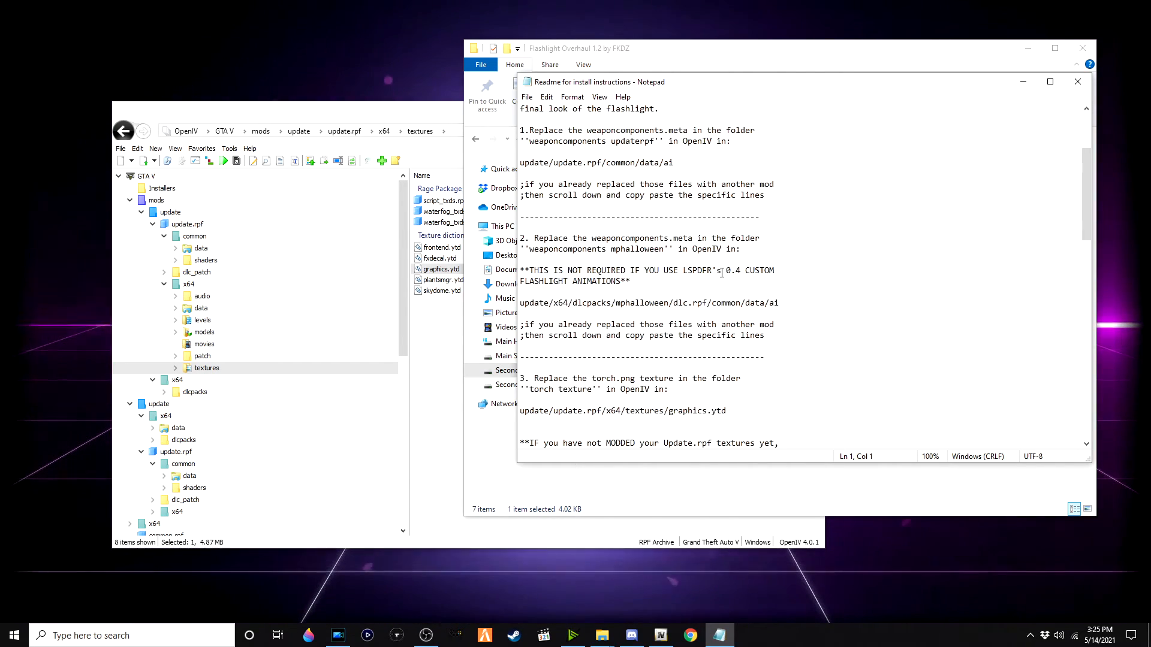
scroll(722, 297, down, 4)
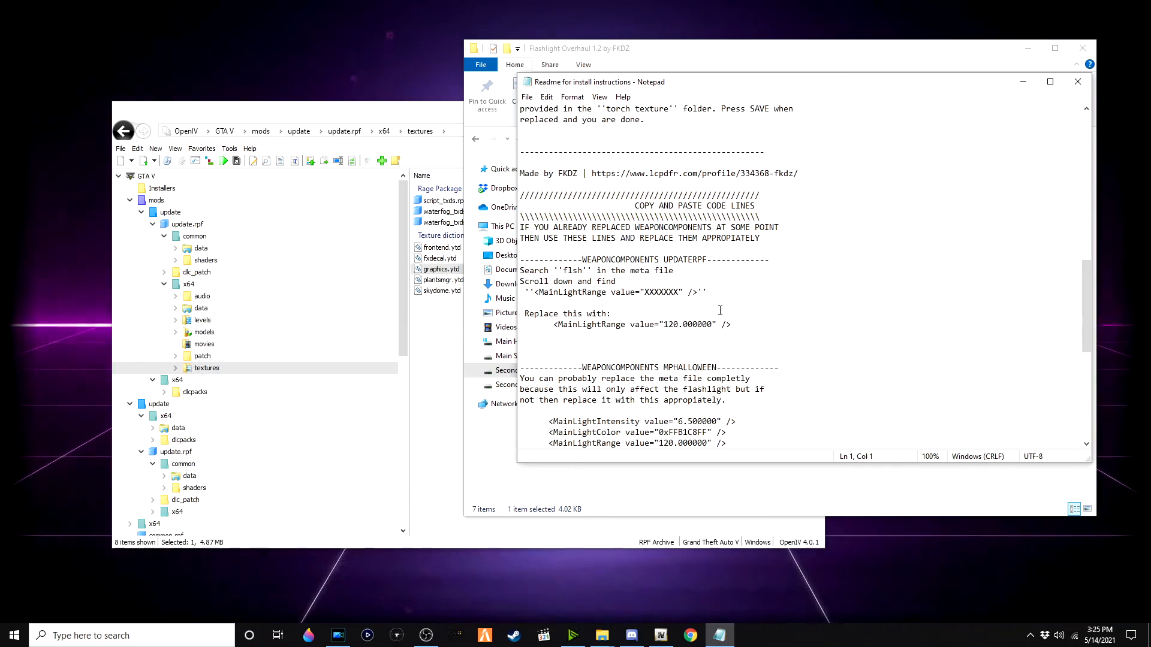
scroll(720, 311, up, 13)
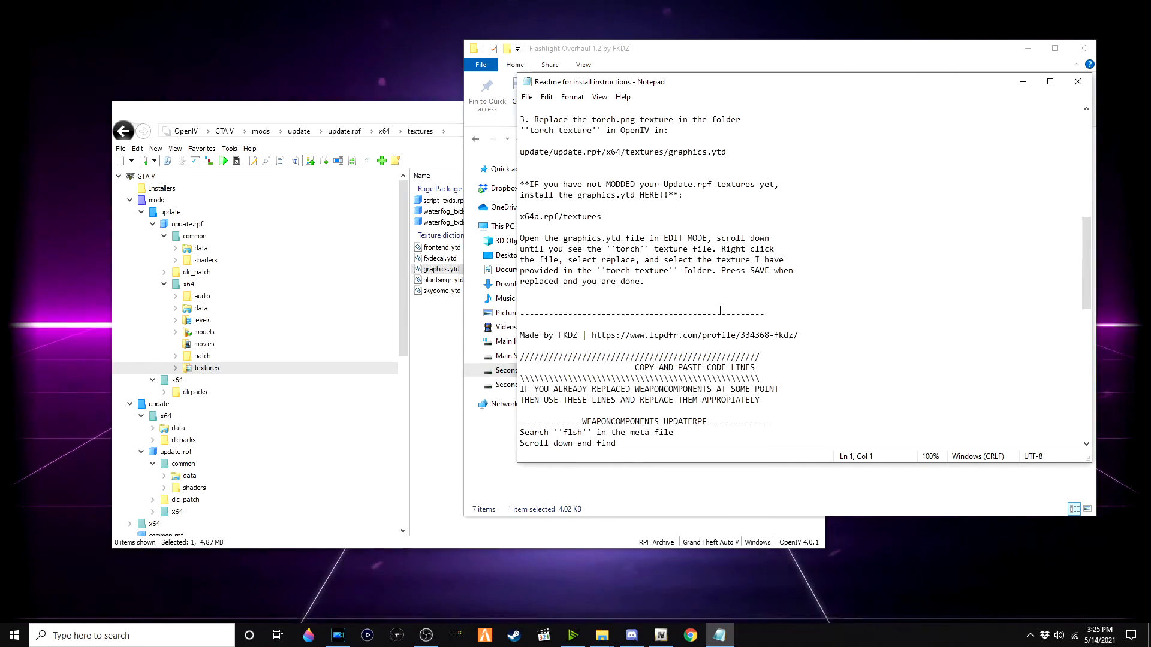
scroll(708, 317, up, 7)
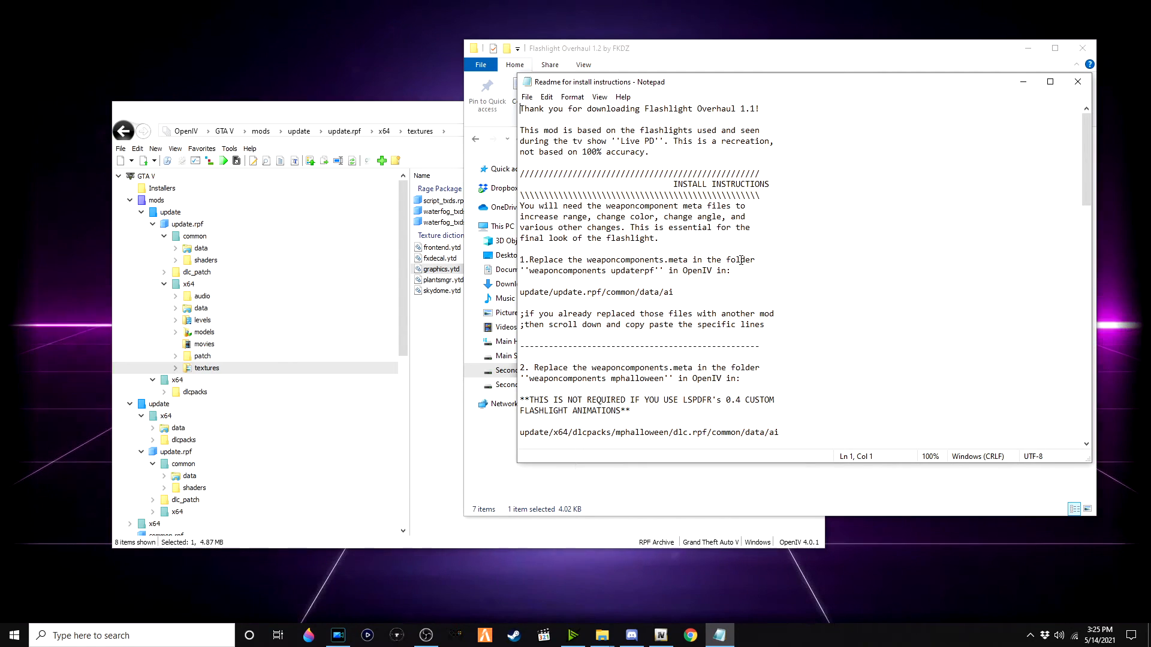
scroll(741, 246, down, 1)
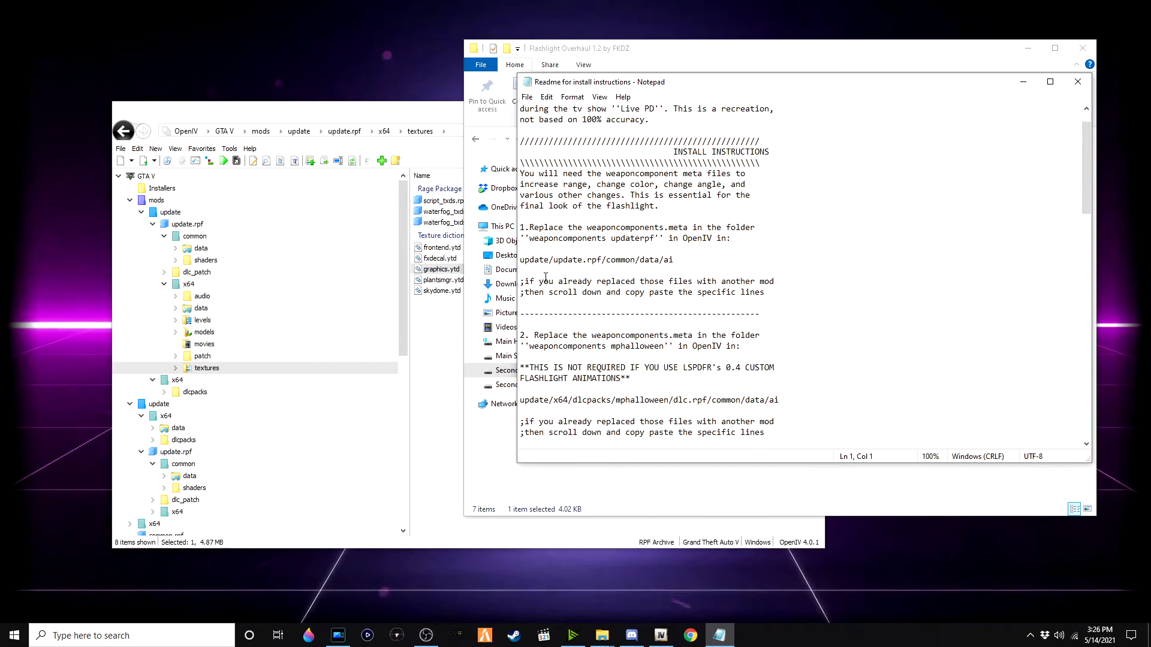
Step: Replace weaponcomponents.meta in update.rpf's common/data/ai folder with the file from weaponcomponents updaterpf
click(352, 133)
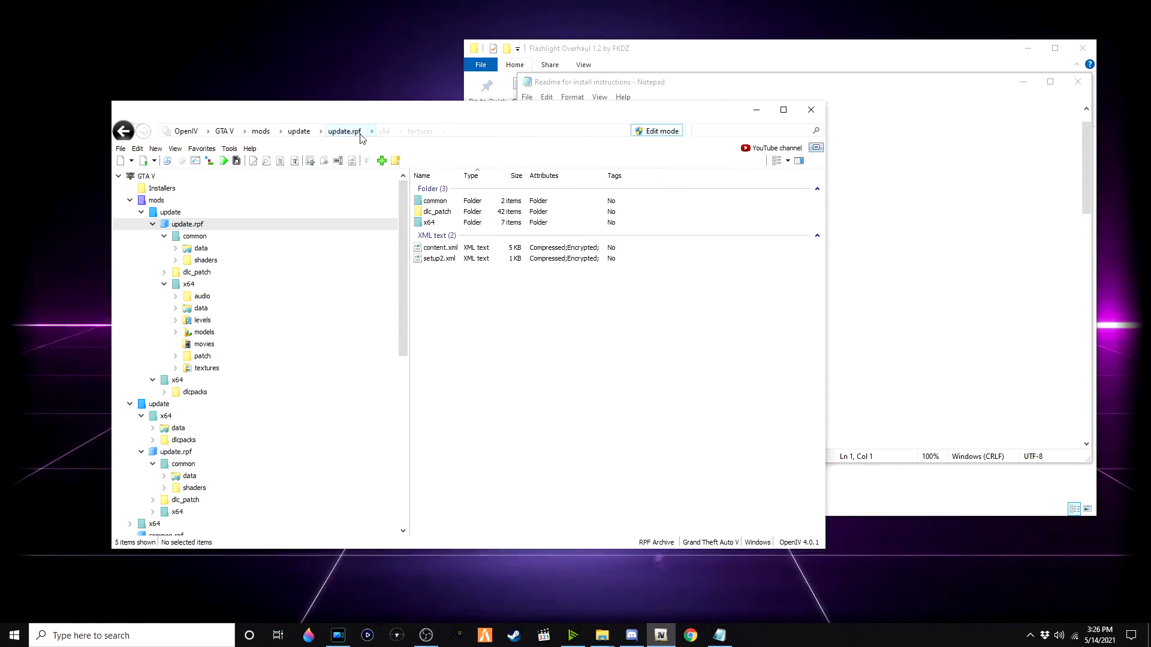
double_click(470, 200)
double_click(476, 201)
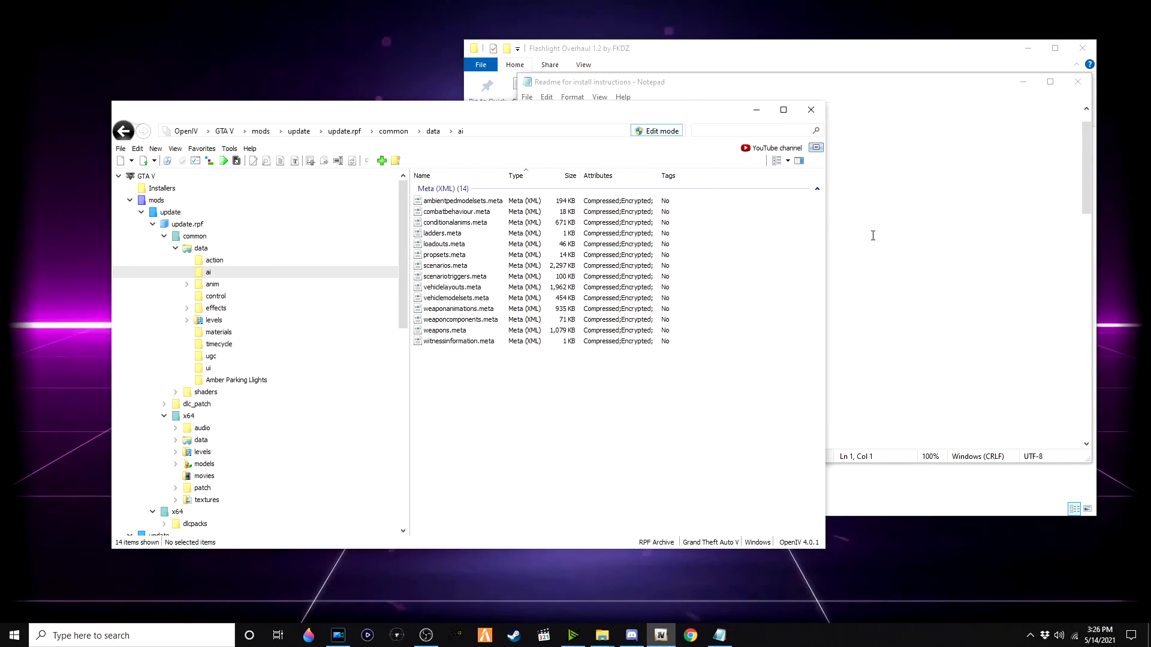
click(620, 52)
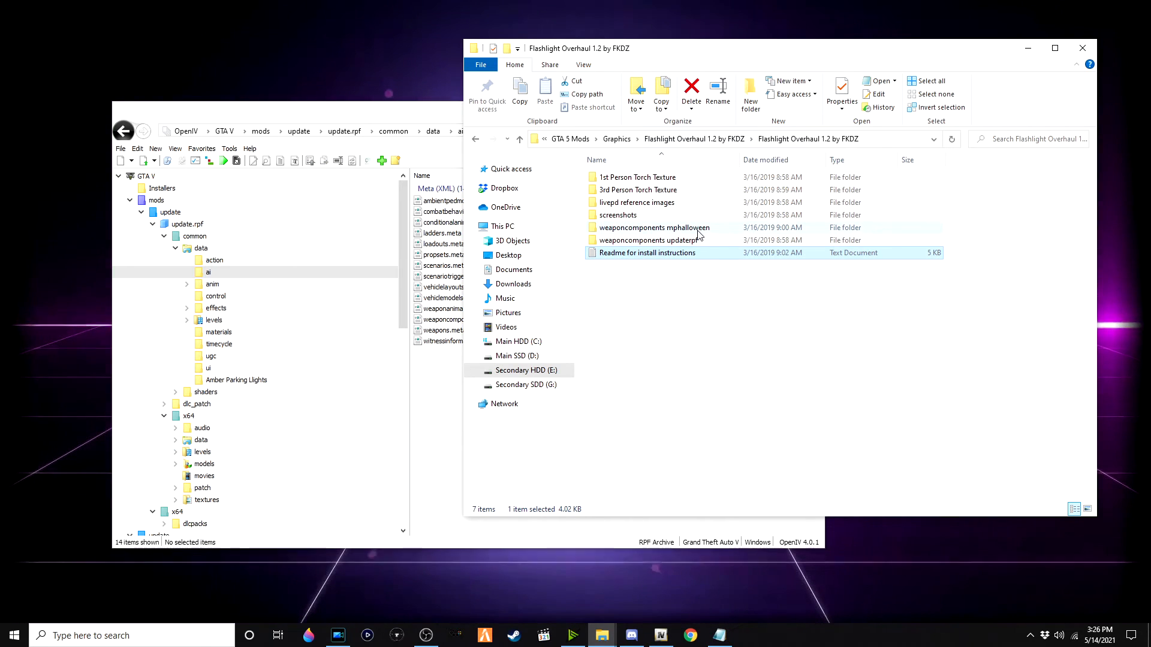
double_click(660, 241)
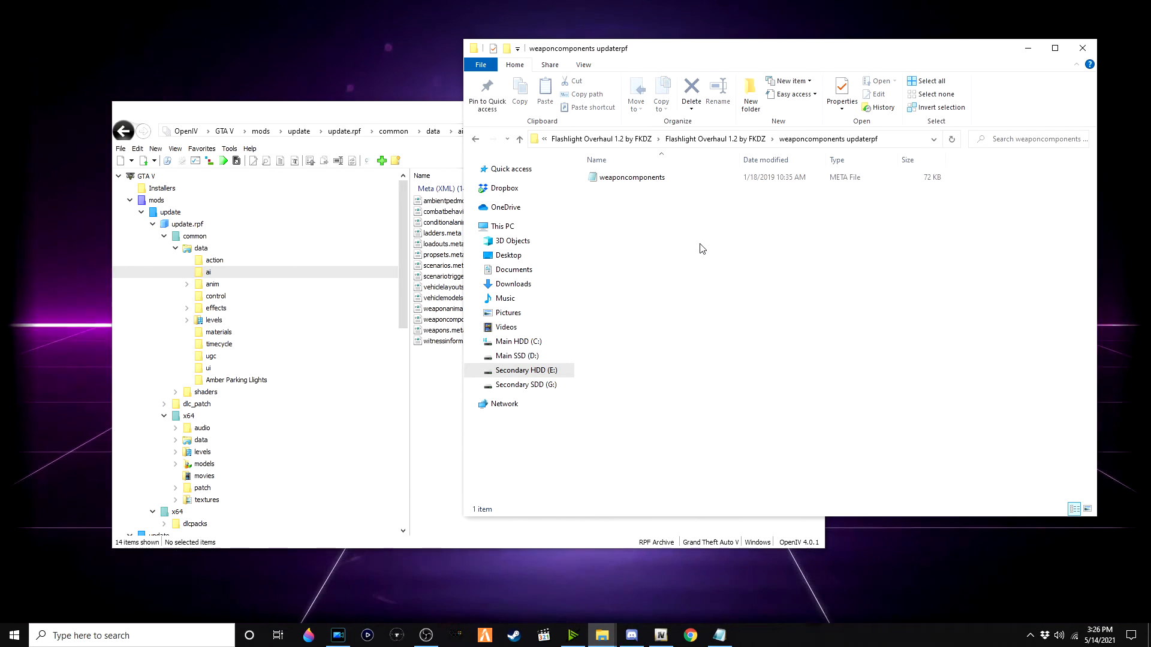
drag(635, 68, 754, 69)
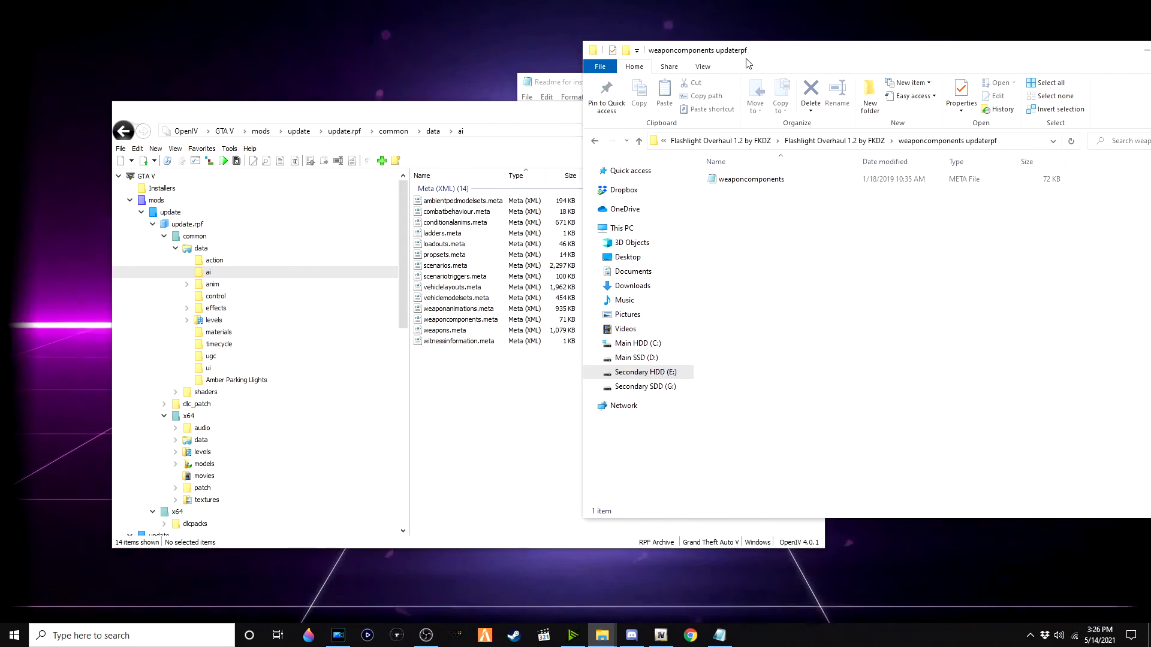
drag(418, 114, 306, 116)
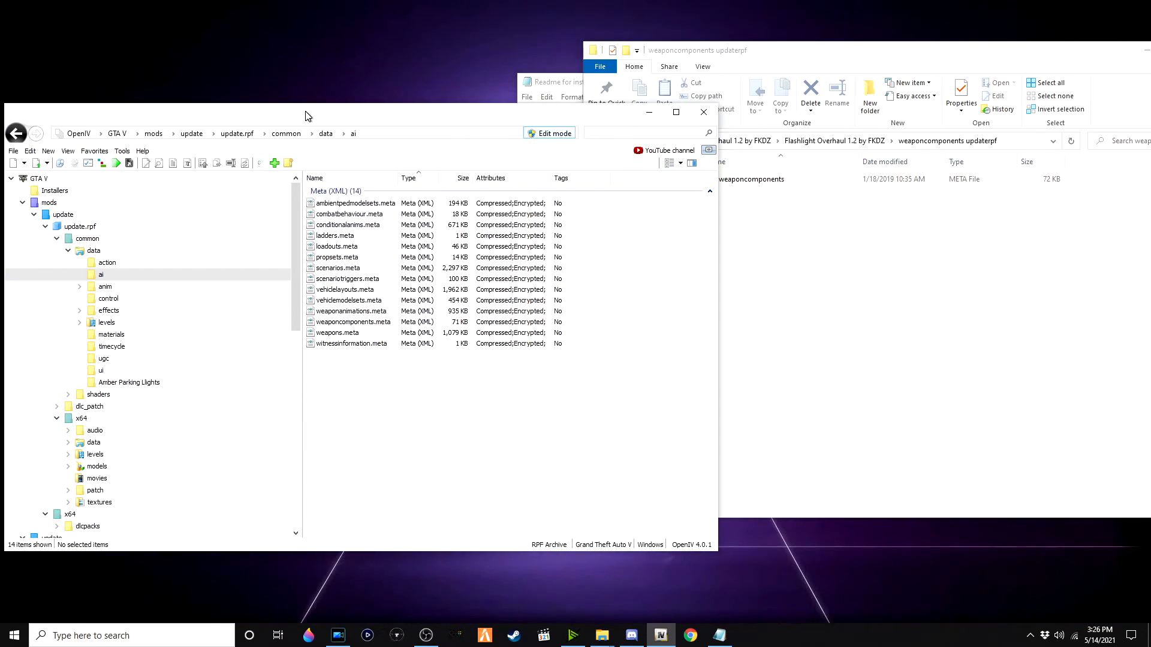
click(754, 183)
drag(789, 190, 635, 242)
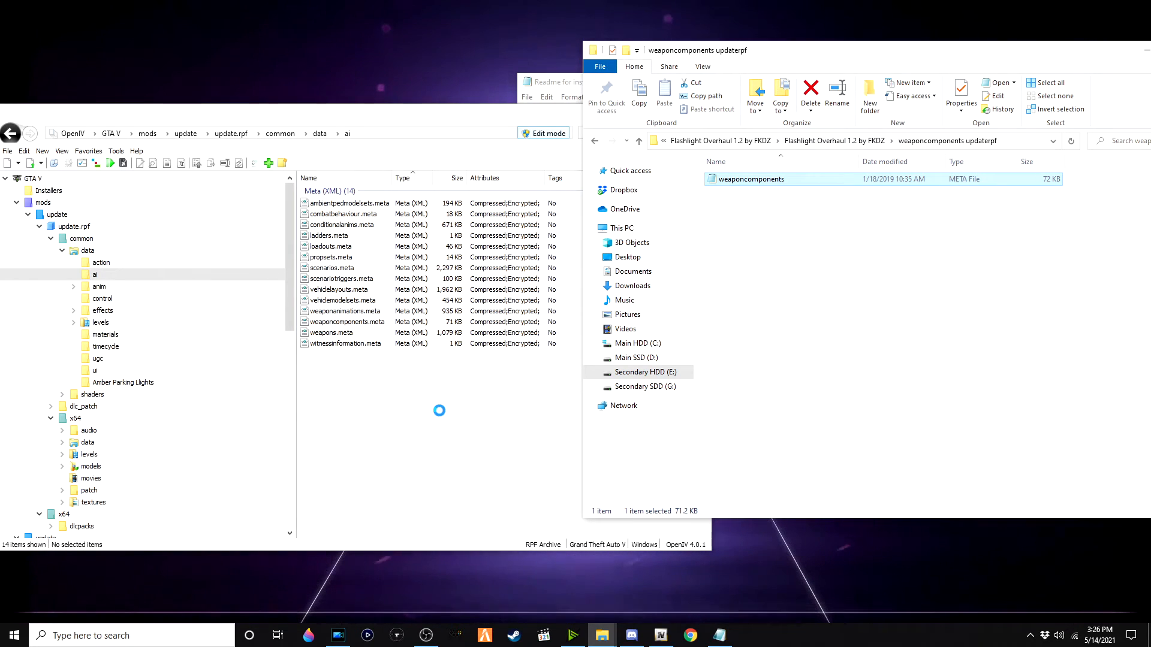
click(423, 326)
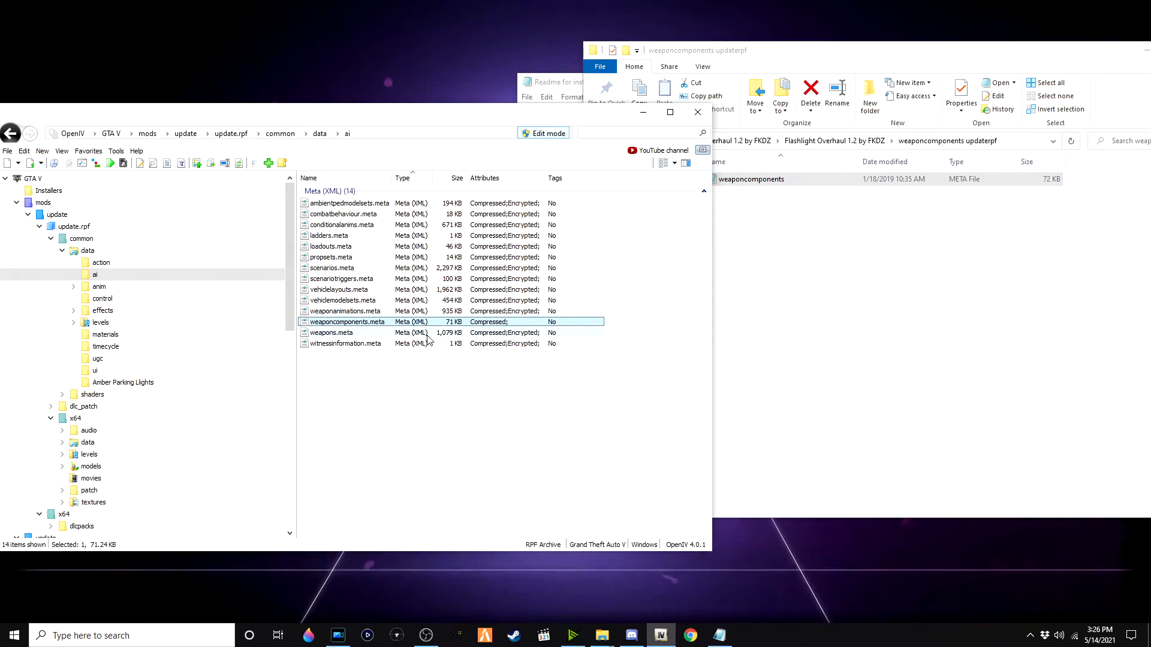
Step: Extract the Version 2.1.1 Buses_Taxis _ Metro Trains LED Signs archive to its own folder and open its ReadMe
click(732, 358)
click(804, 140)
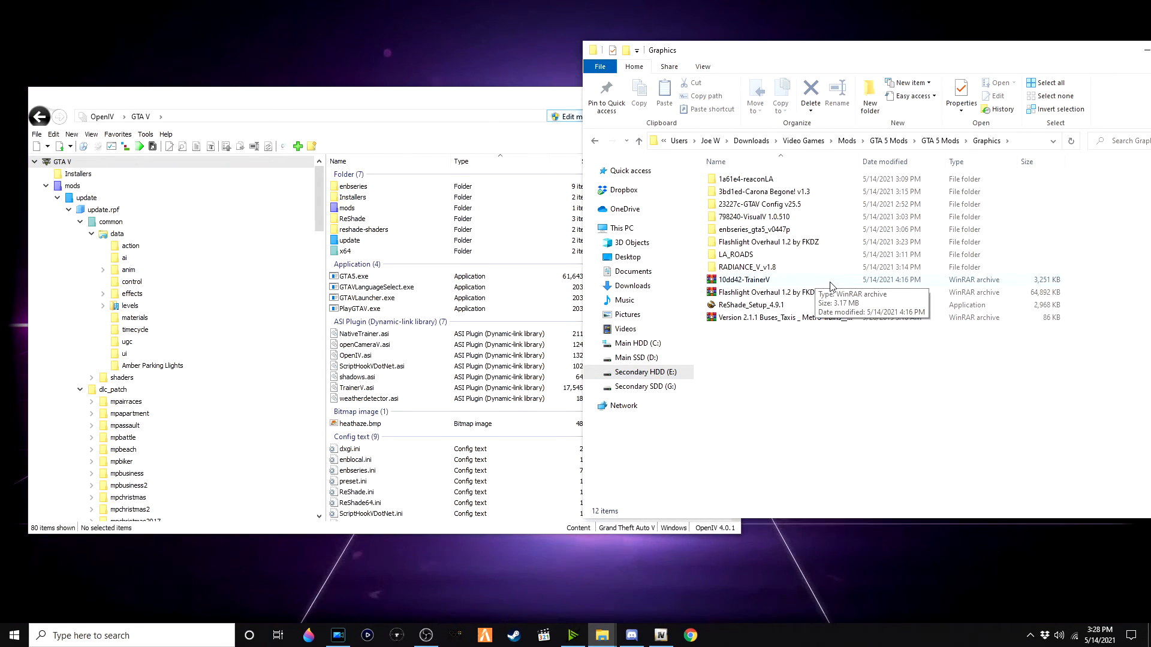
right_click(800, 318)
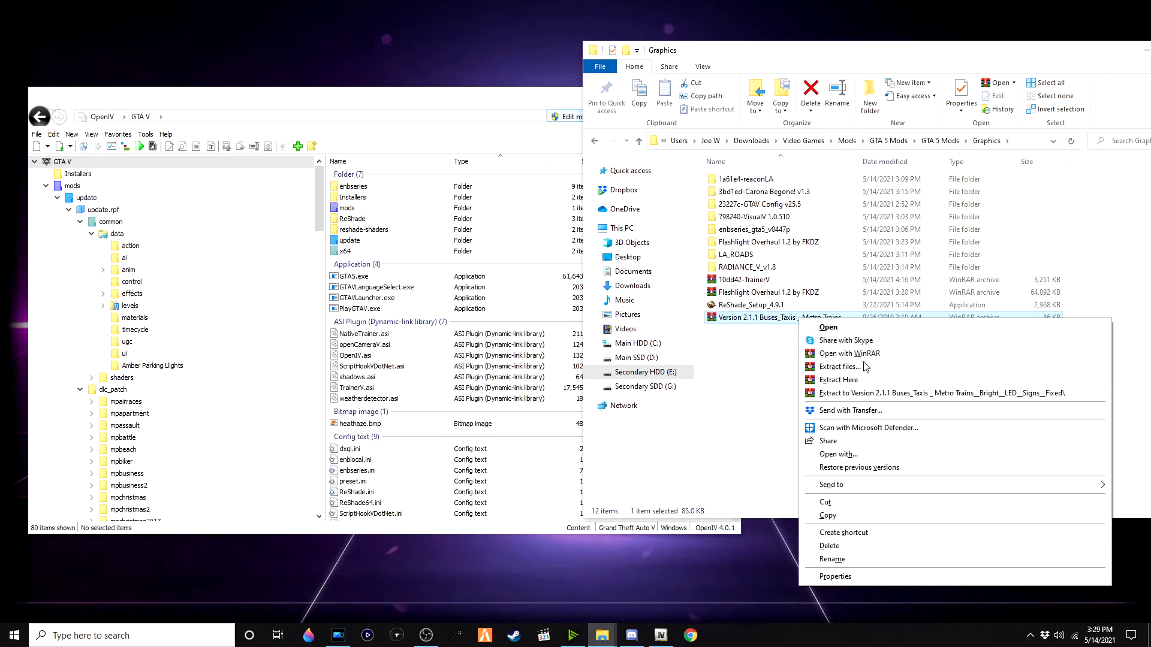
click(879, 393)
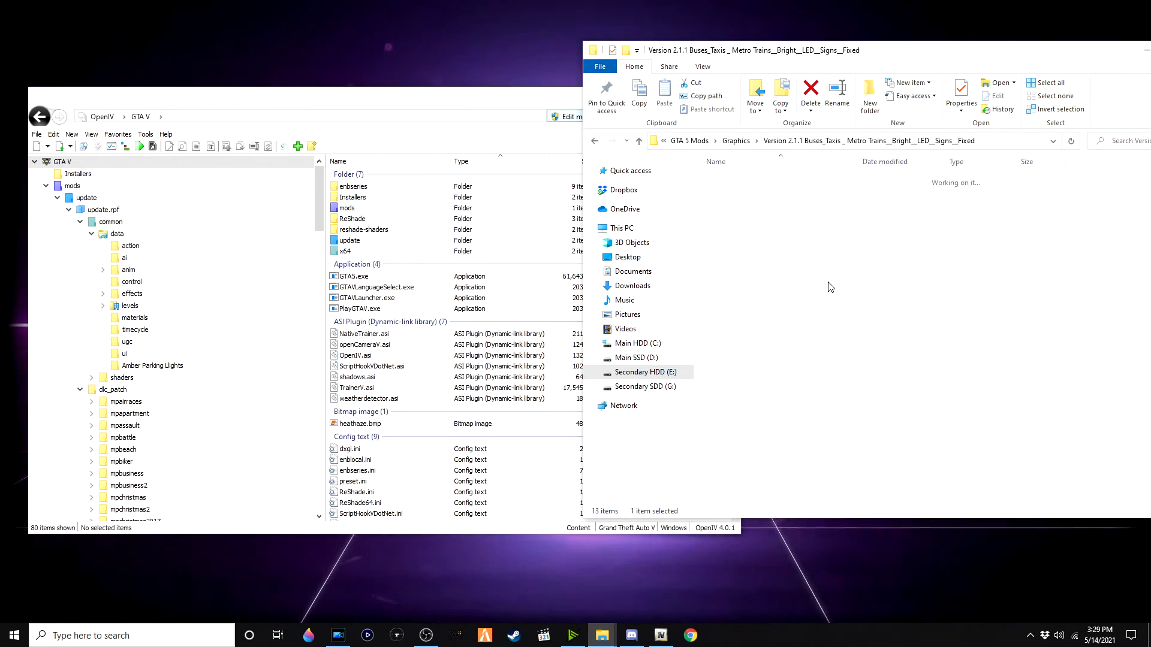
double_click(990, 193)
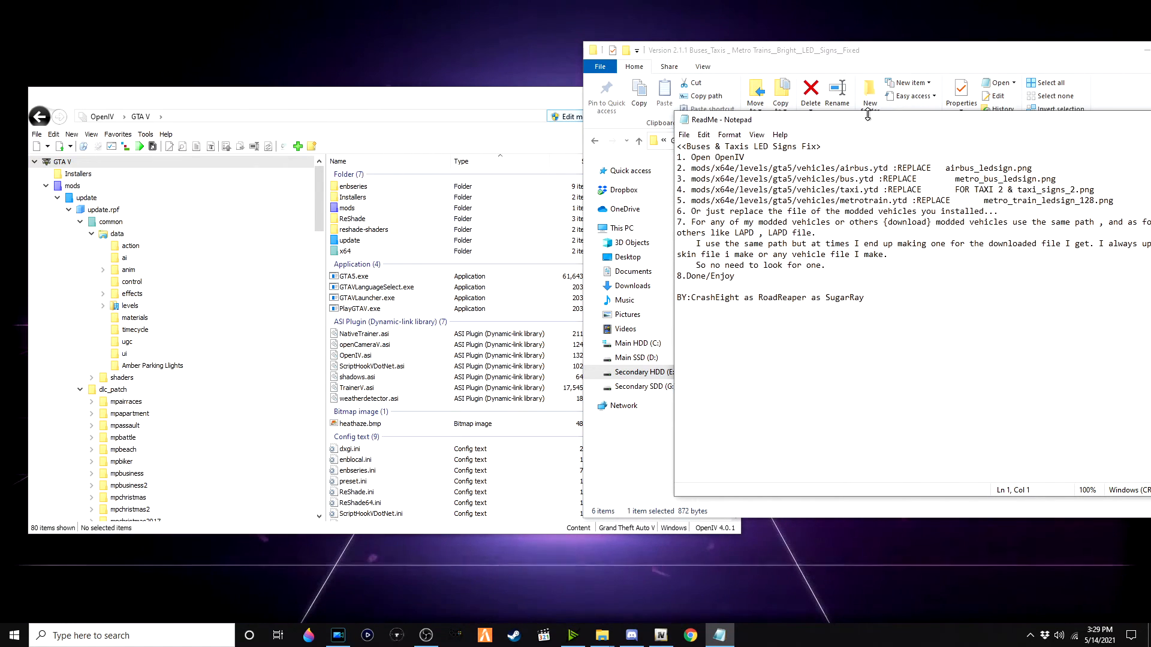
drag(877, 120, 792, 142)
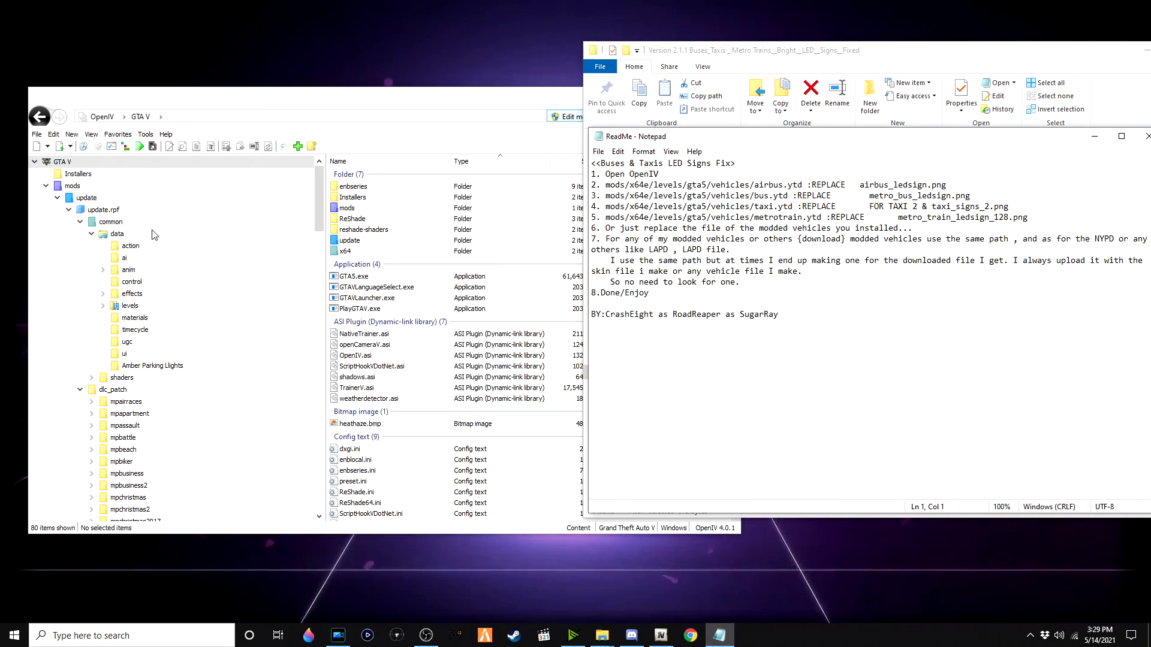
Step: Copy x64e.rpf from the game folder into the mods folder
scroll(155, 234, down, 6)
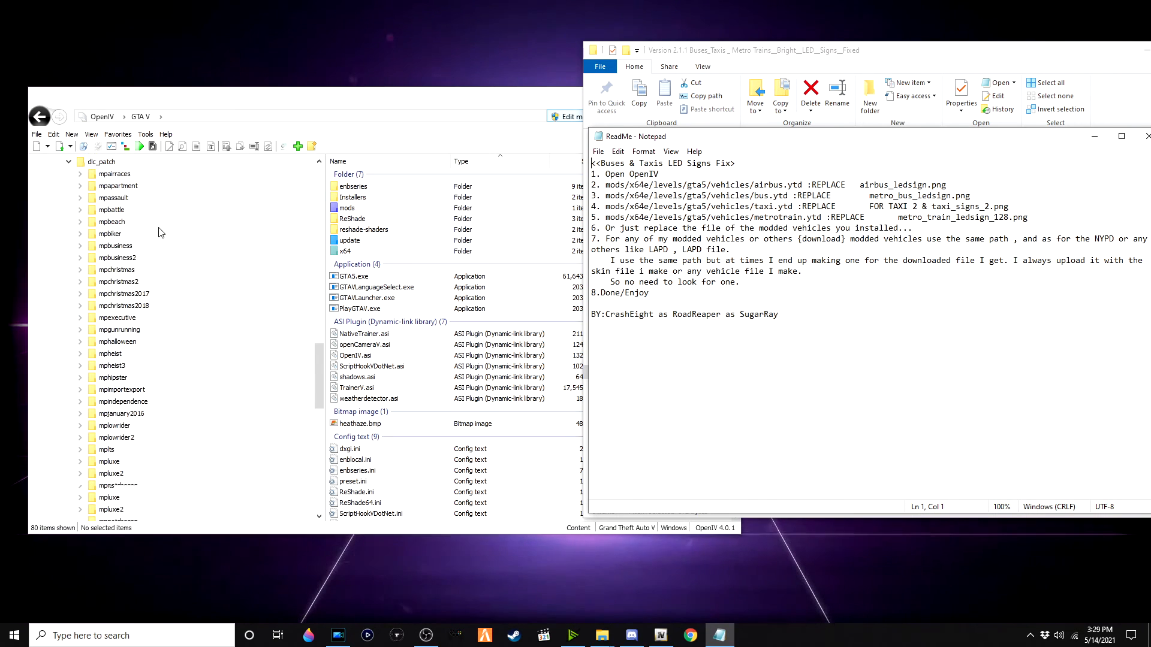
scroll(160, 232, down, 15)
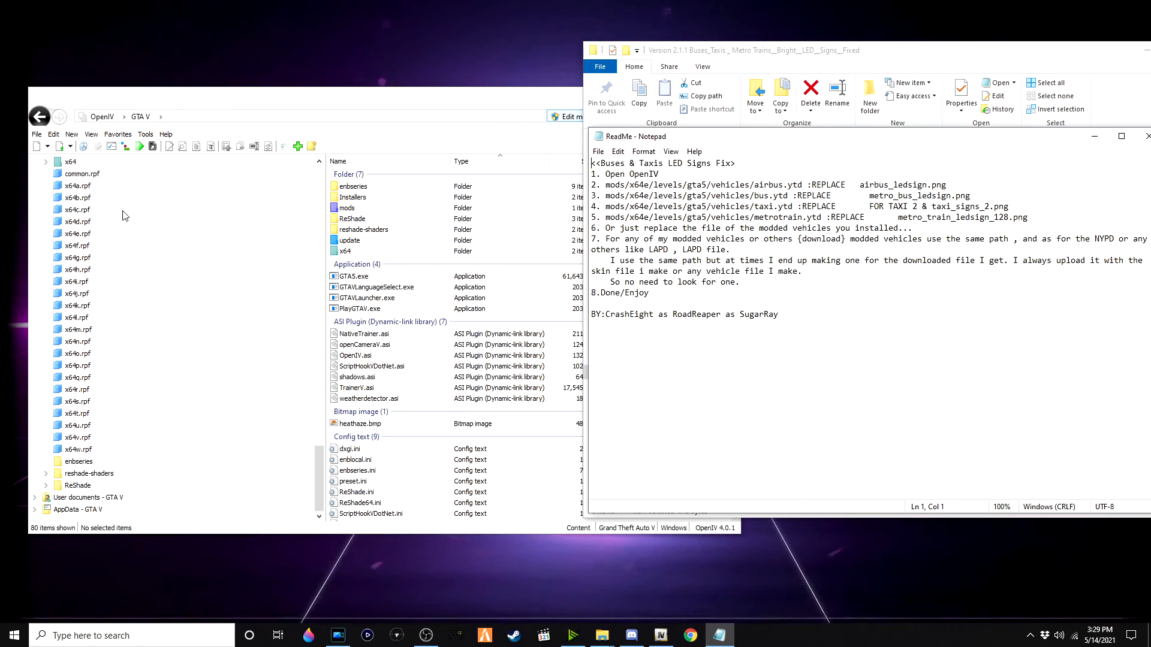
click(118, 233)
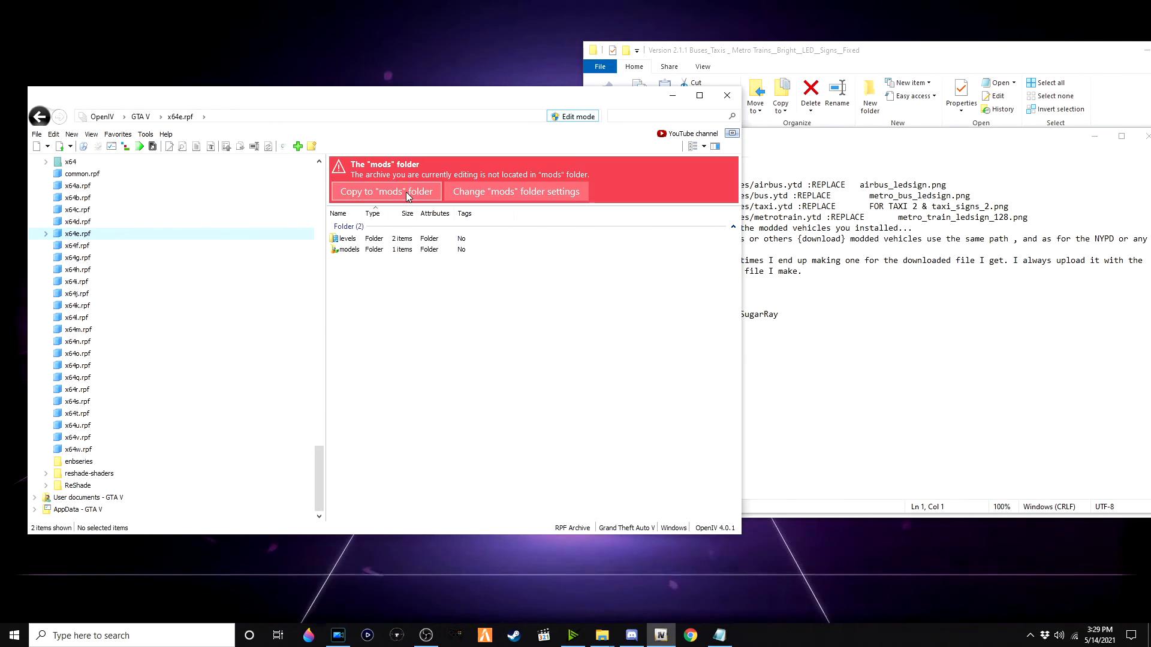
click(407, 191)
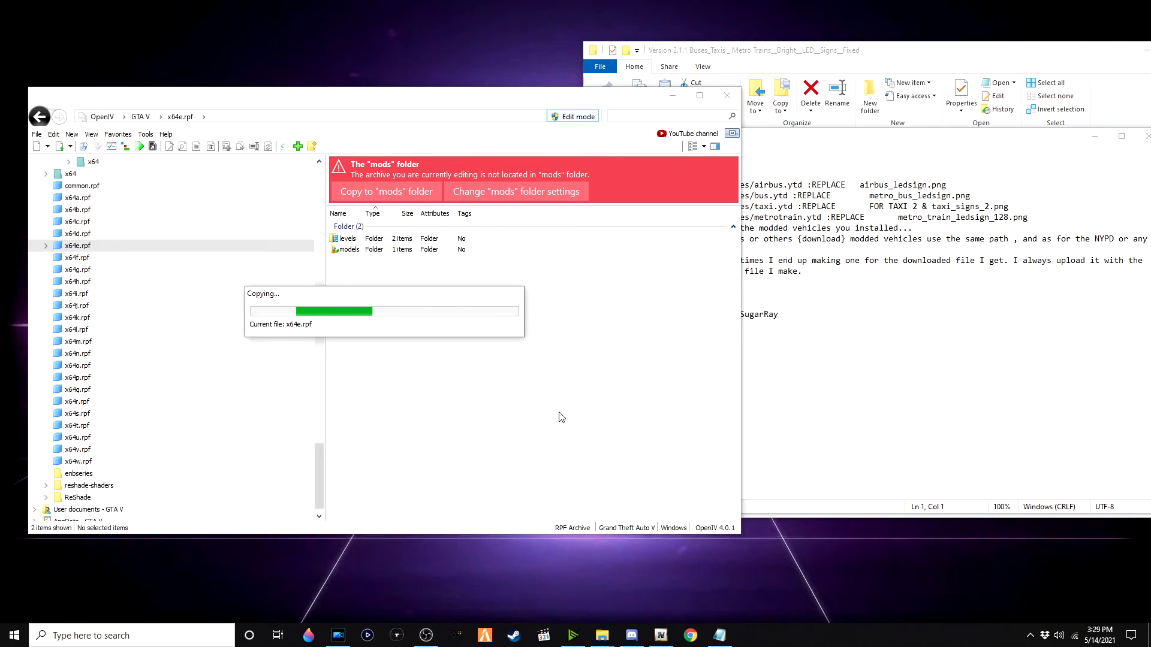
Step: Extract the 10dd42-TrainerV archive to its own folder and open it
click(870, 335)
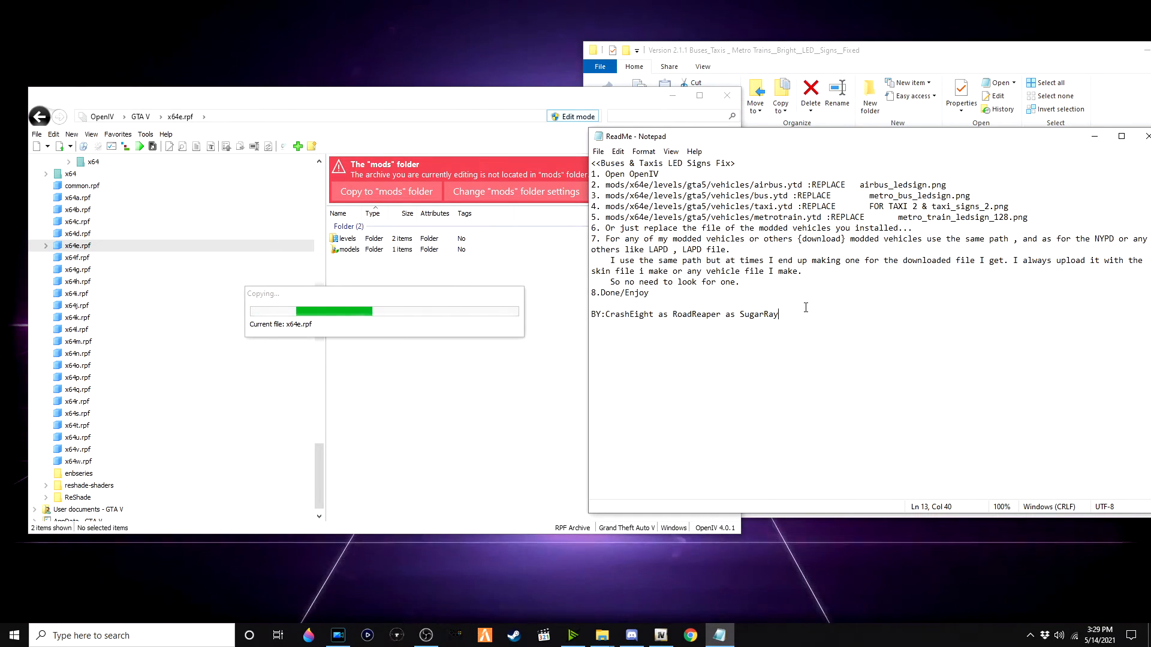
click(834, 54)
click(737, 140)
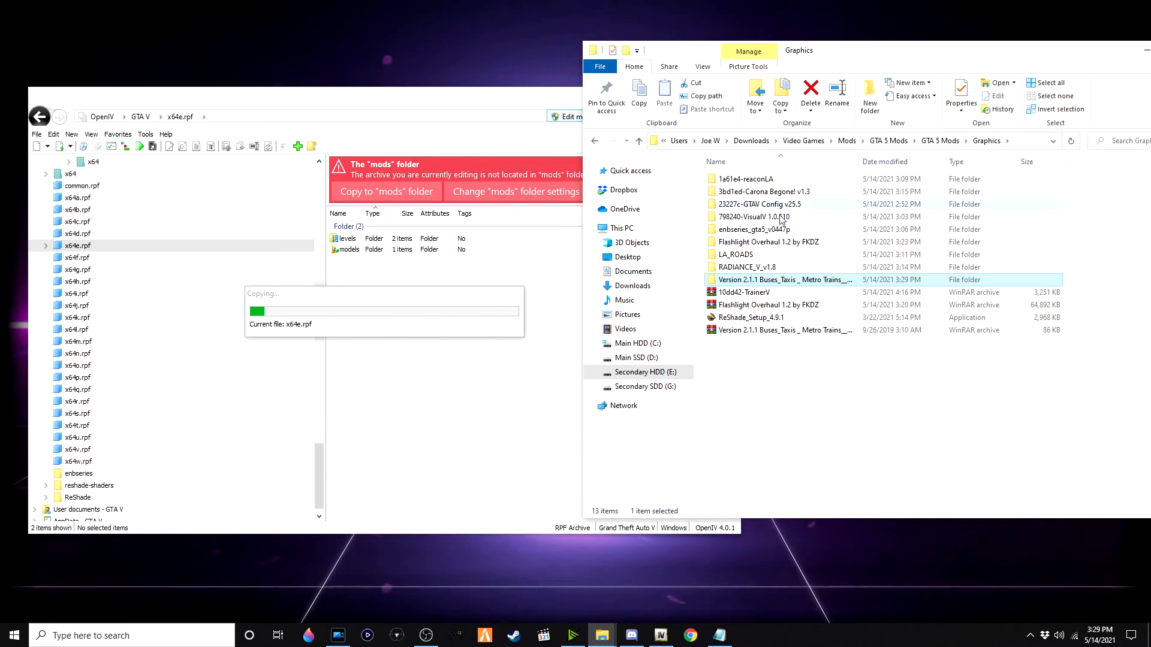
right_click(814, 293)
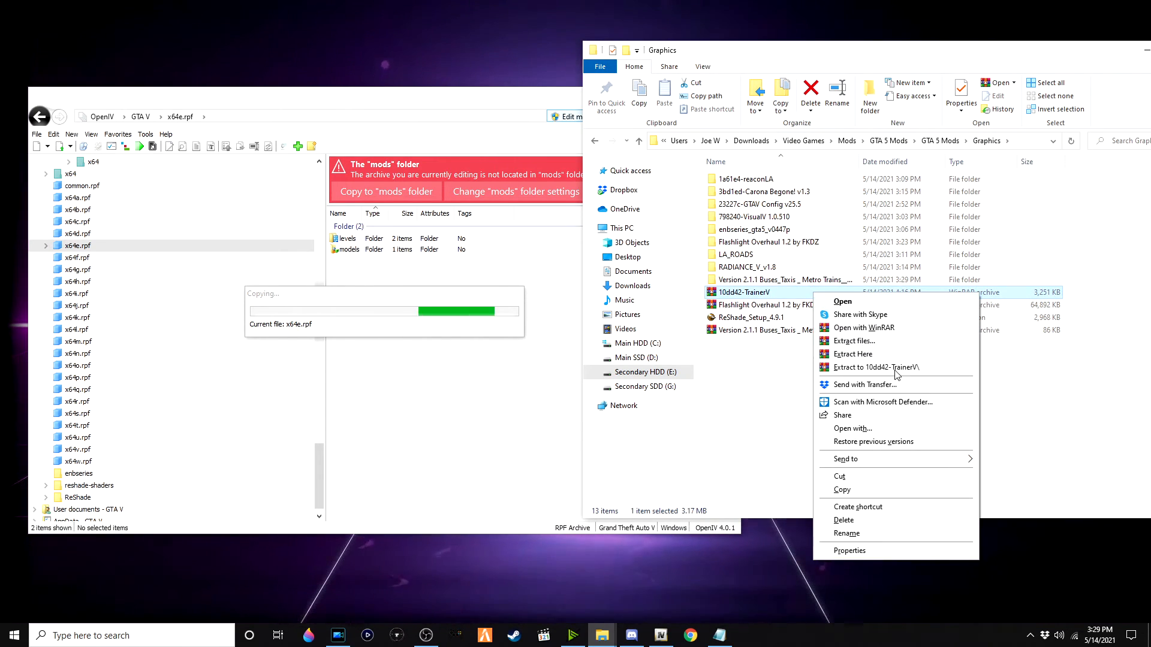
click(895, 368)
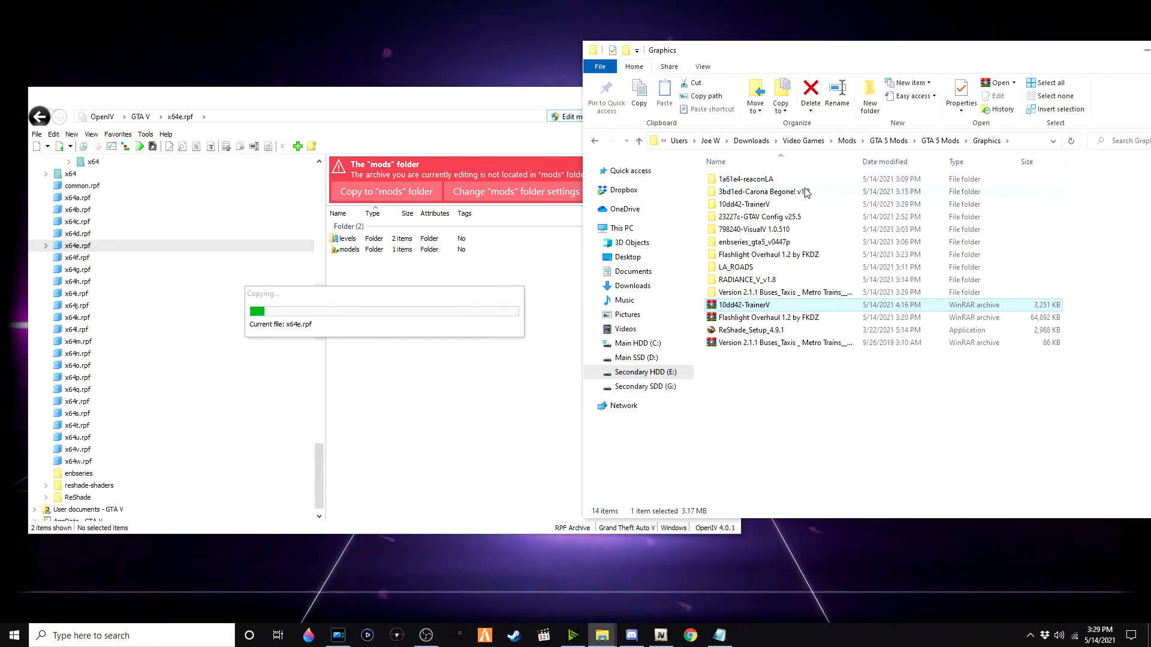
double_click(806, 205)
Step: Copy TrainerV.asi and trainerv into the Grand Theft Auto V game folder
click(771, 229)
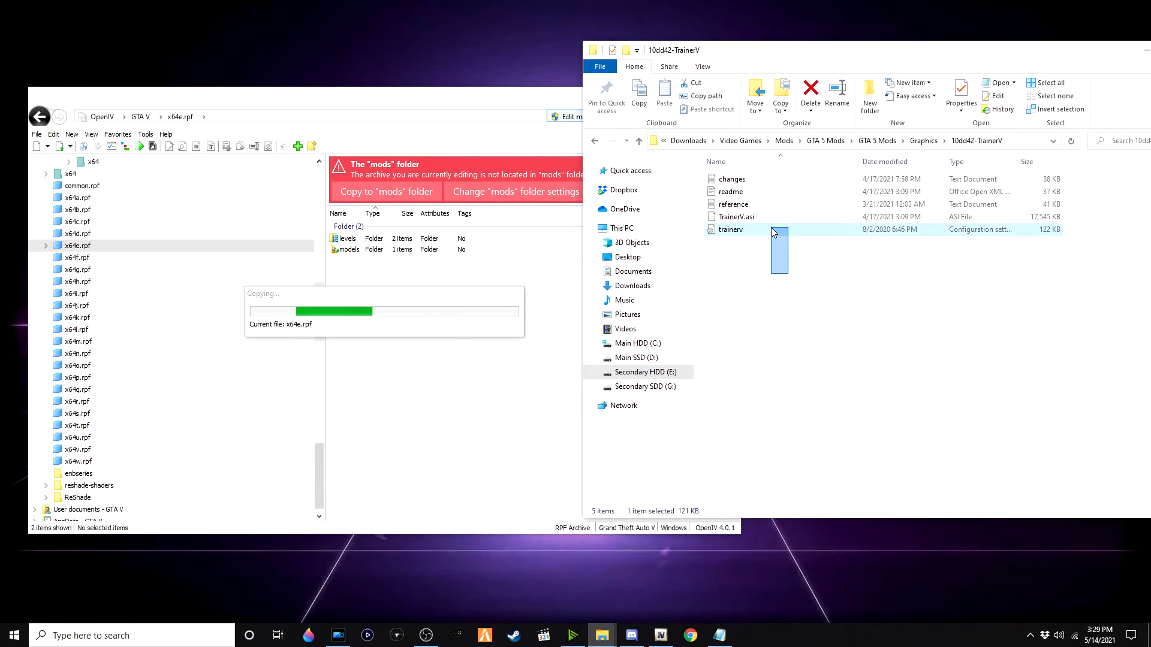
ctrl+click(771, 219)
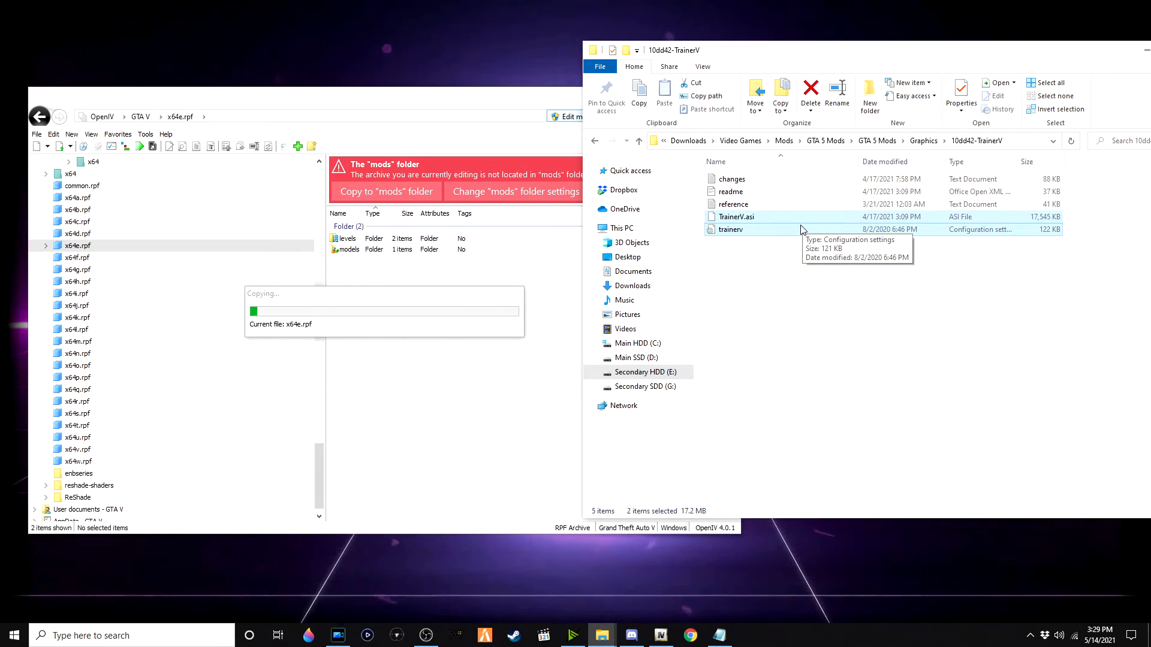
key(alt+Tab)
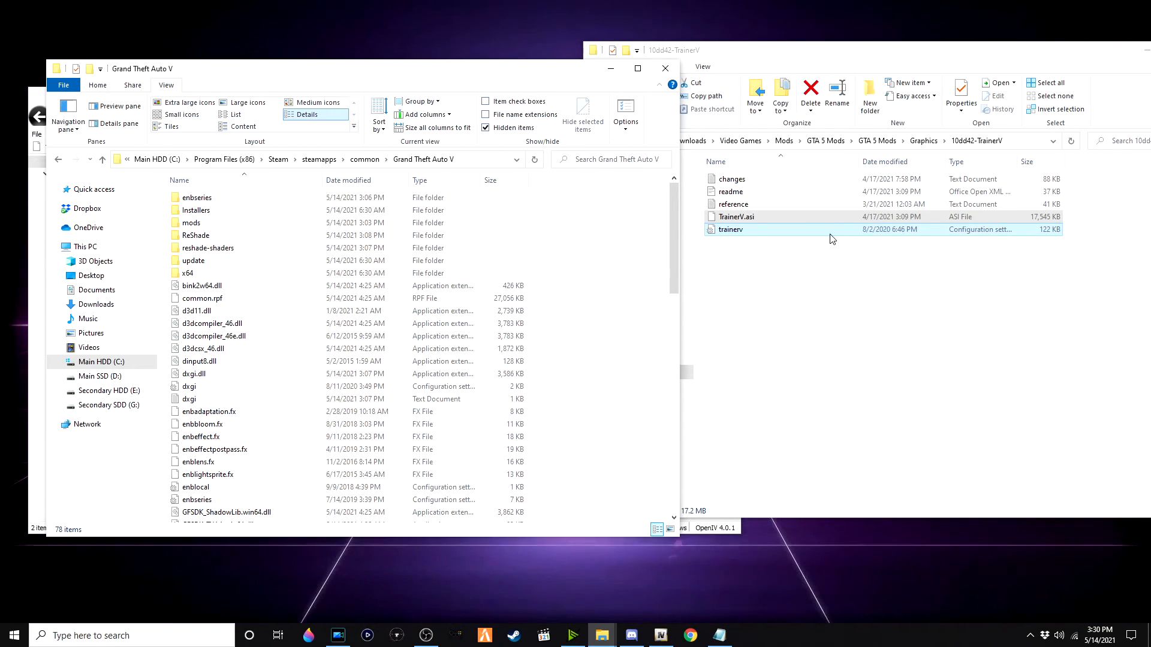
drag(824, 222, 635, 321)
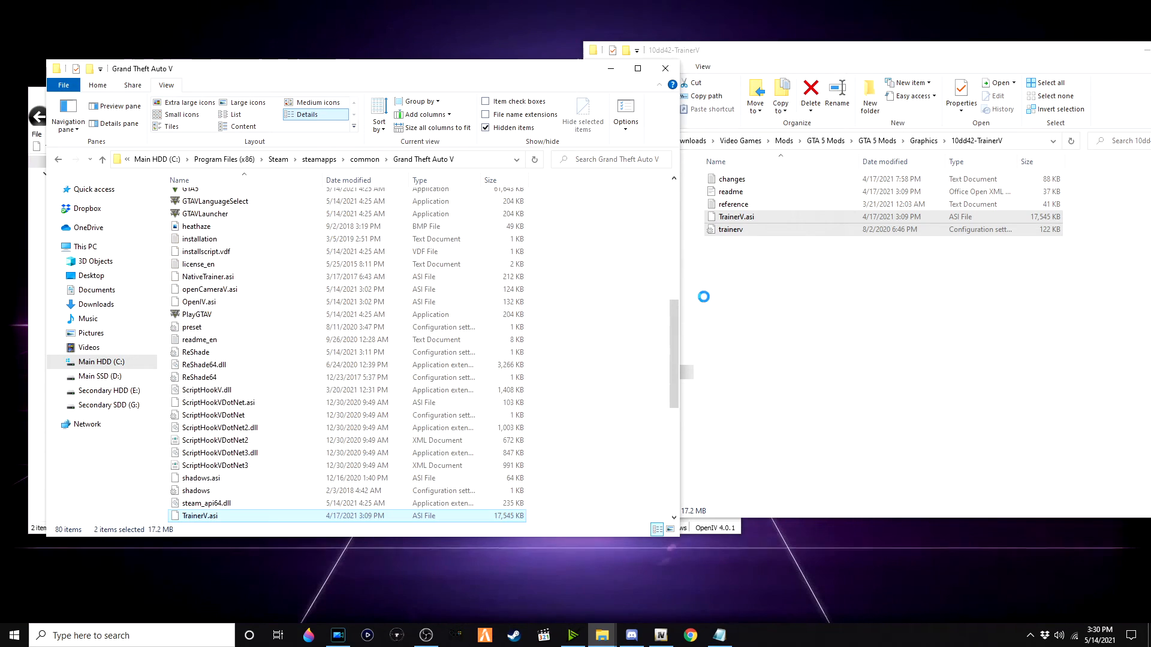
click(811, 295)
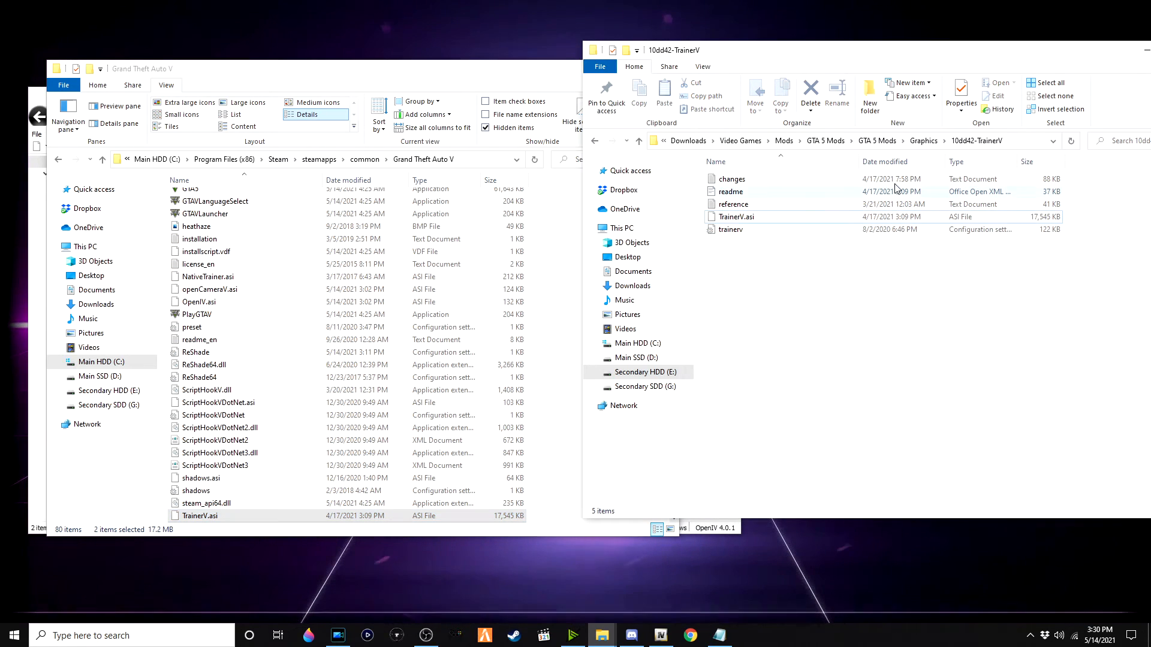
Step: Open the Version 2.1.1 Buses_Taxis _ Metro Trains LED signs folder and minimize the Grand Theft Auto V folder window
click(917, 139)
double_click(795, 292)
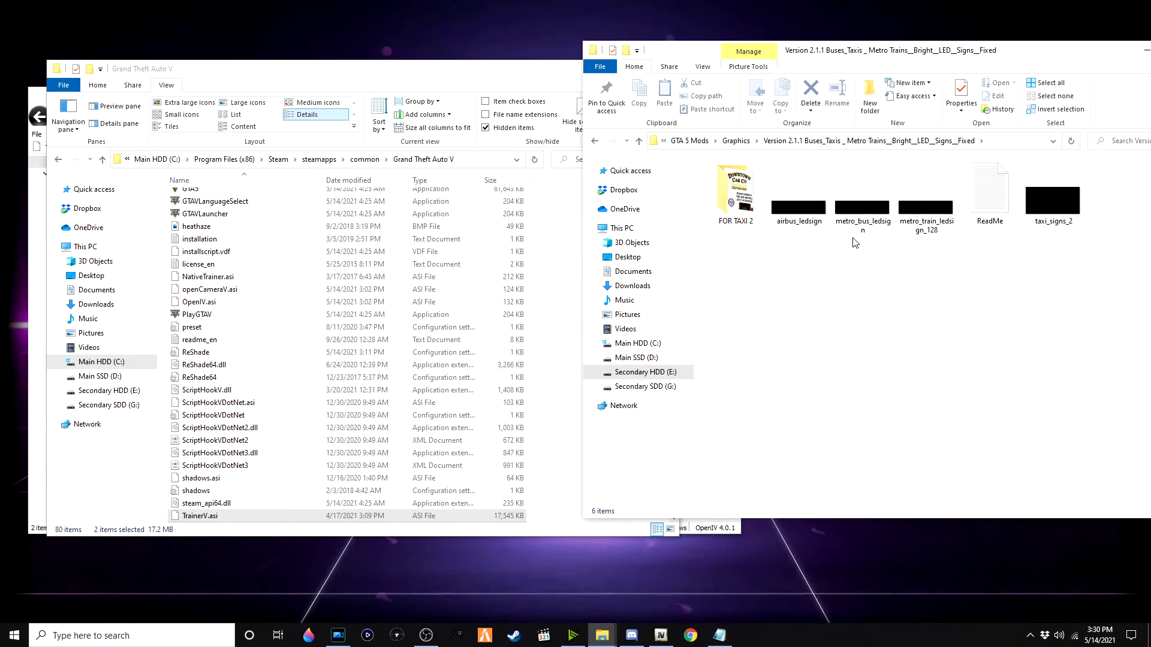
click(500, 91)
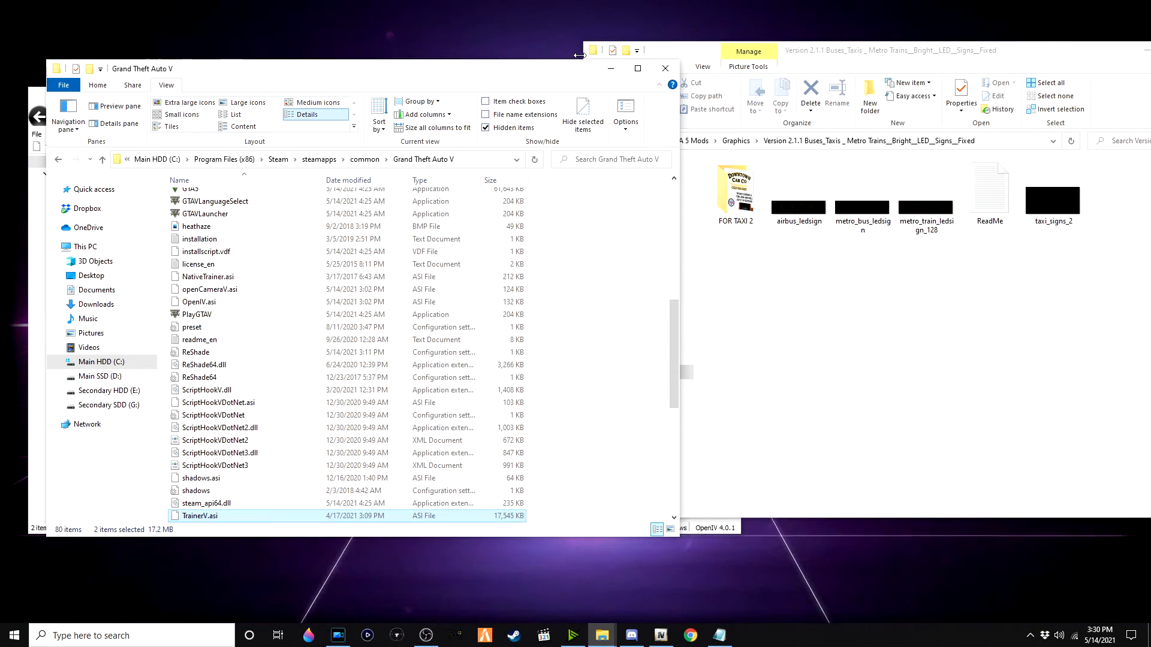
click(610, 69)
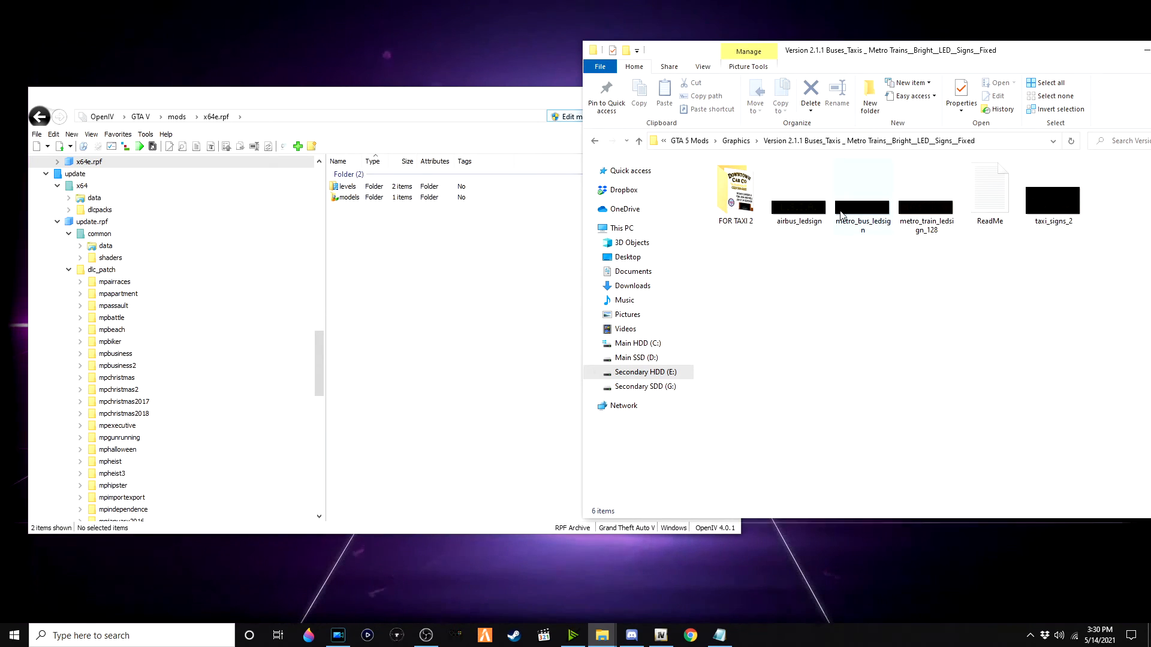
Step: Browse the mods x64e.rpf archive into levels > gta5 > vehicles.rpf
double_click(414, 186)
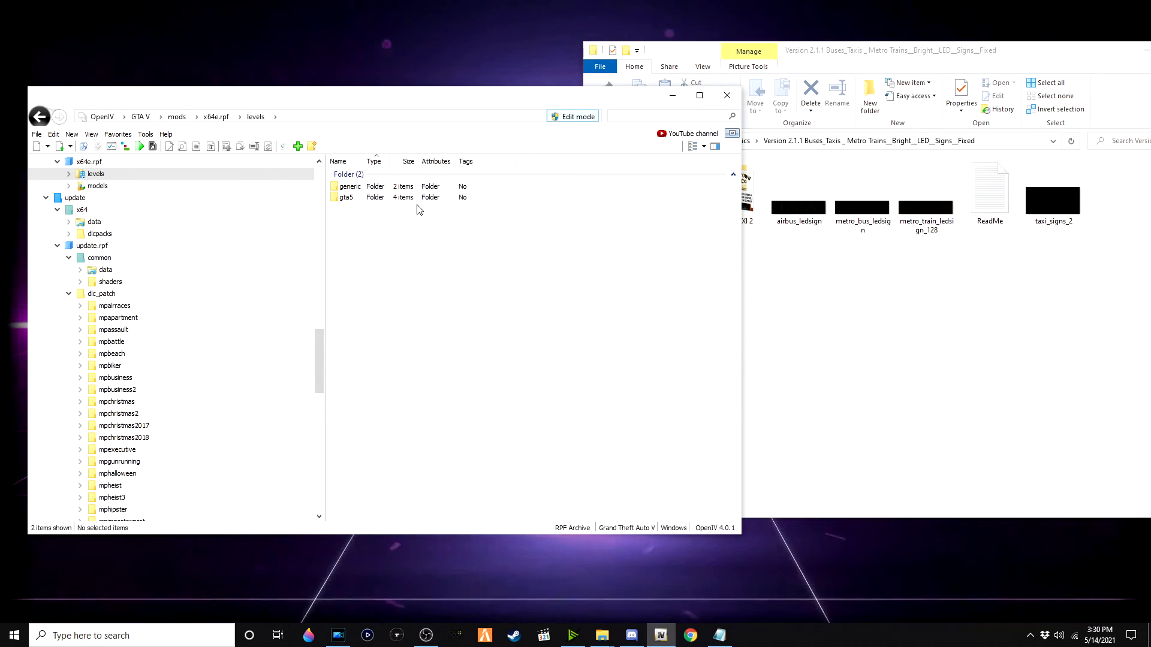
double_click(406, 198)
double_click(406, 220)
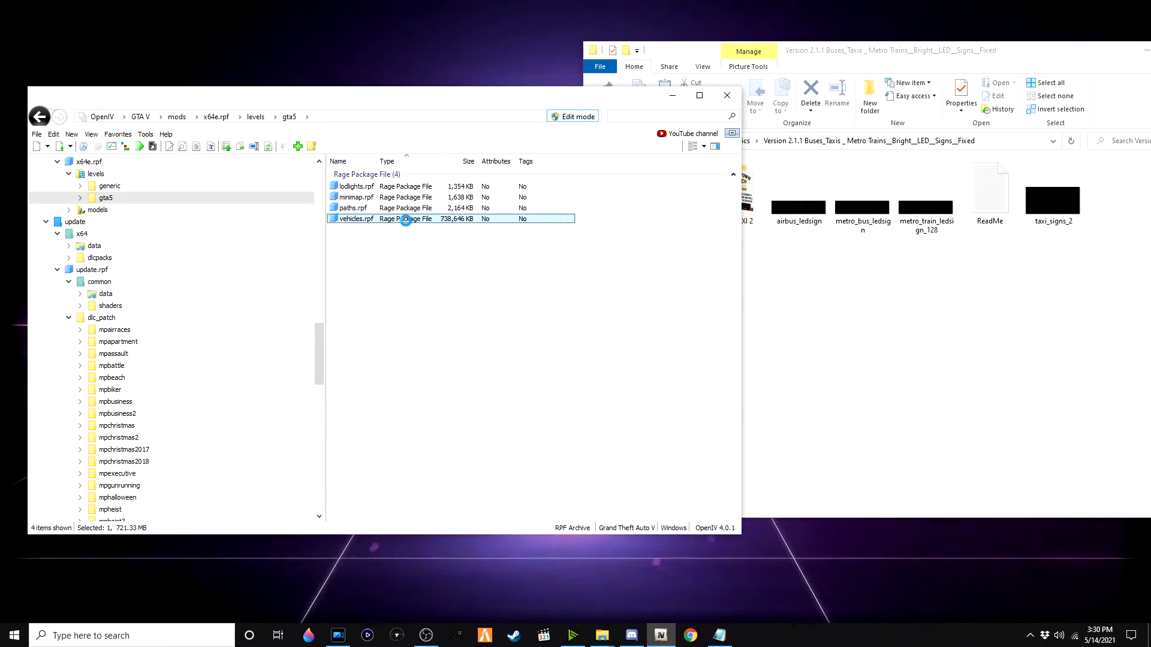
click(867, 272)
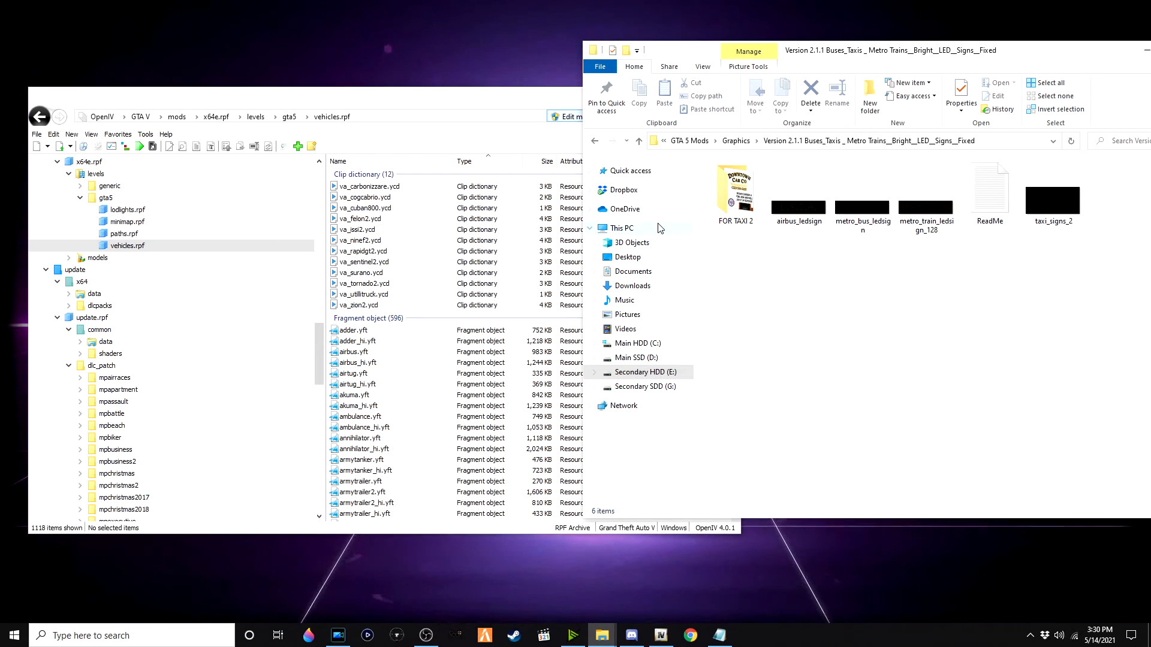
Step: Filter vehicles.rpf for airbus and inspect the textures in airbus+hi.ytd
click(445, 127)
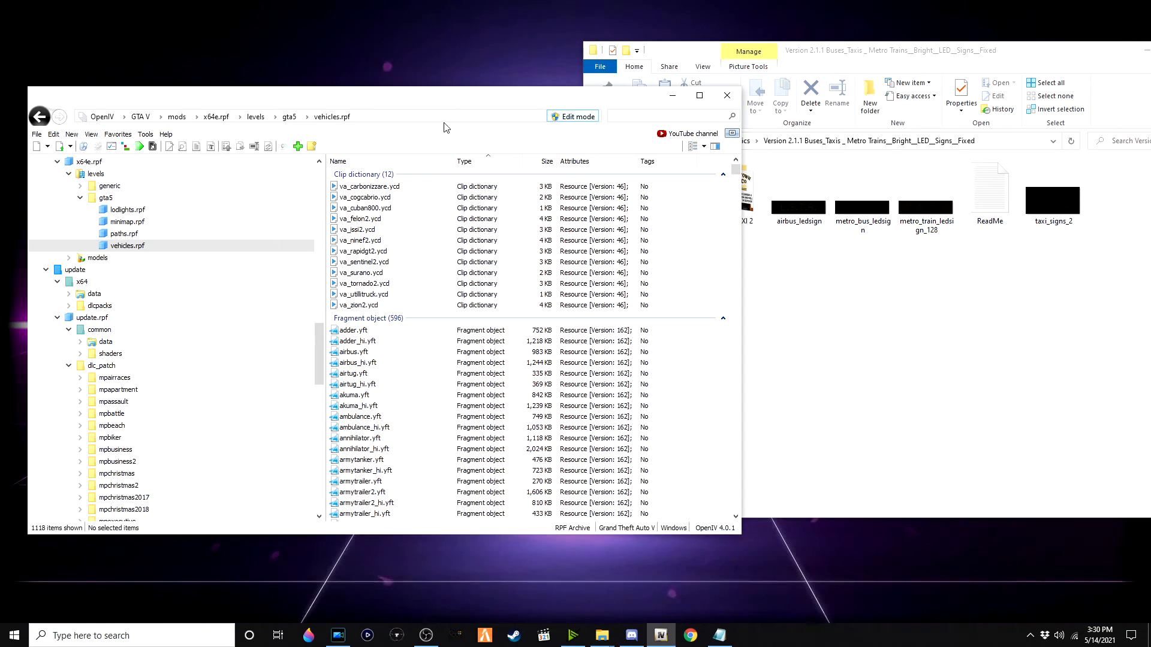
click(640, 117)
text(airbu)
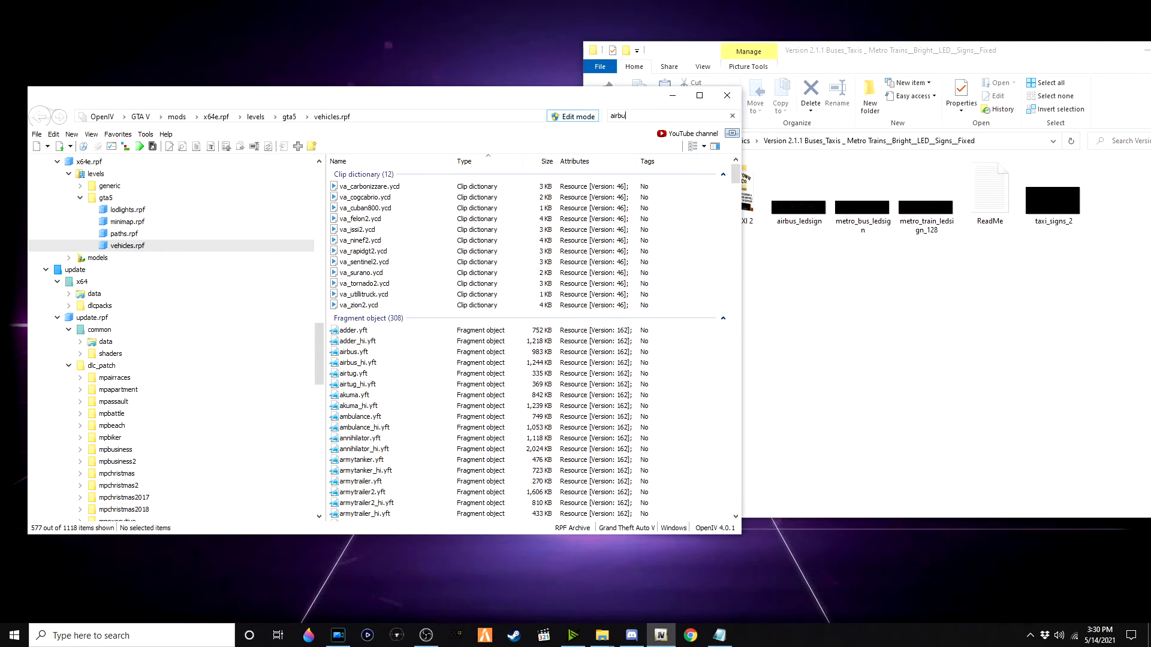
text(s)
double_click(634, 223)
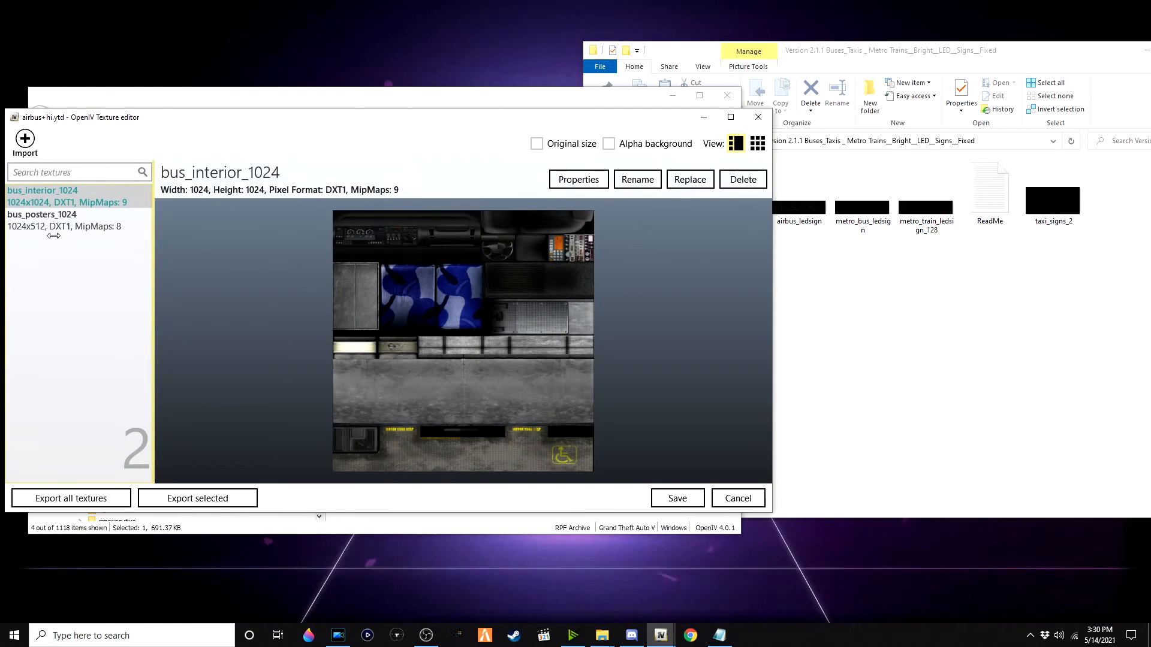
click(759, 117)
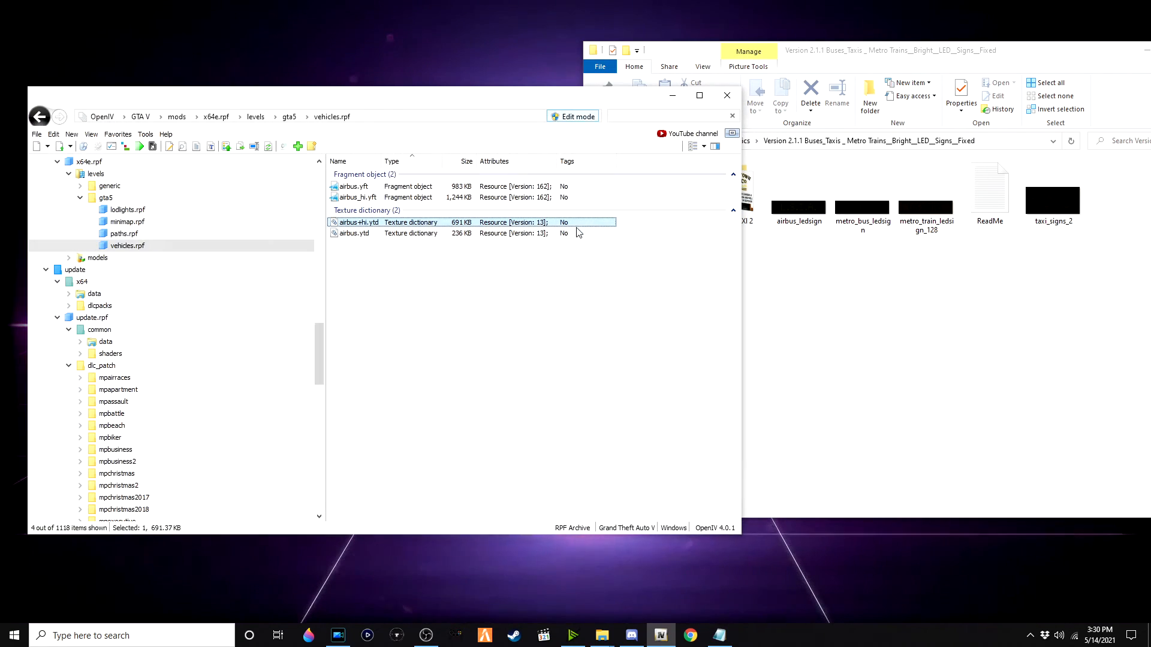
Step: Open airbus.ytd in the texture editor and preview the mod's airbus_ledsign image
click(412, 234)
double_click(413, 234)
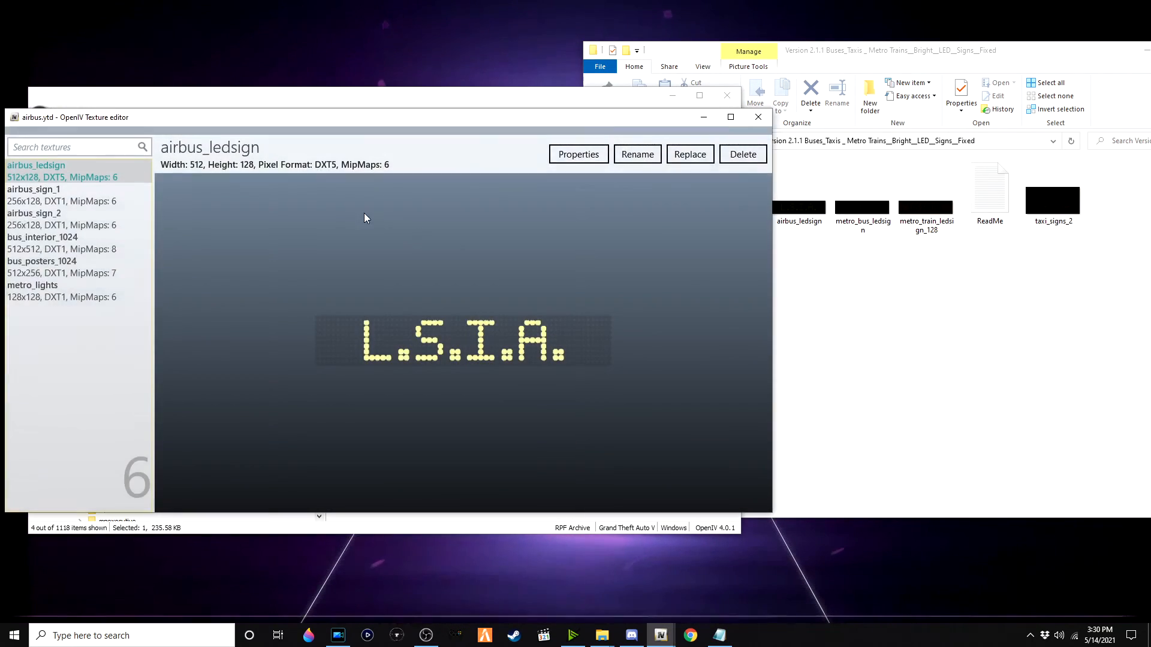
click(818, 241)
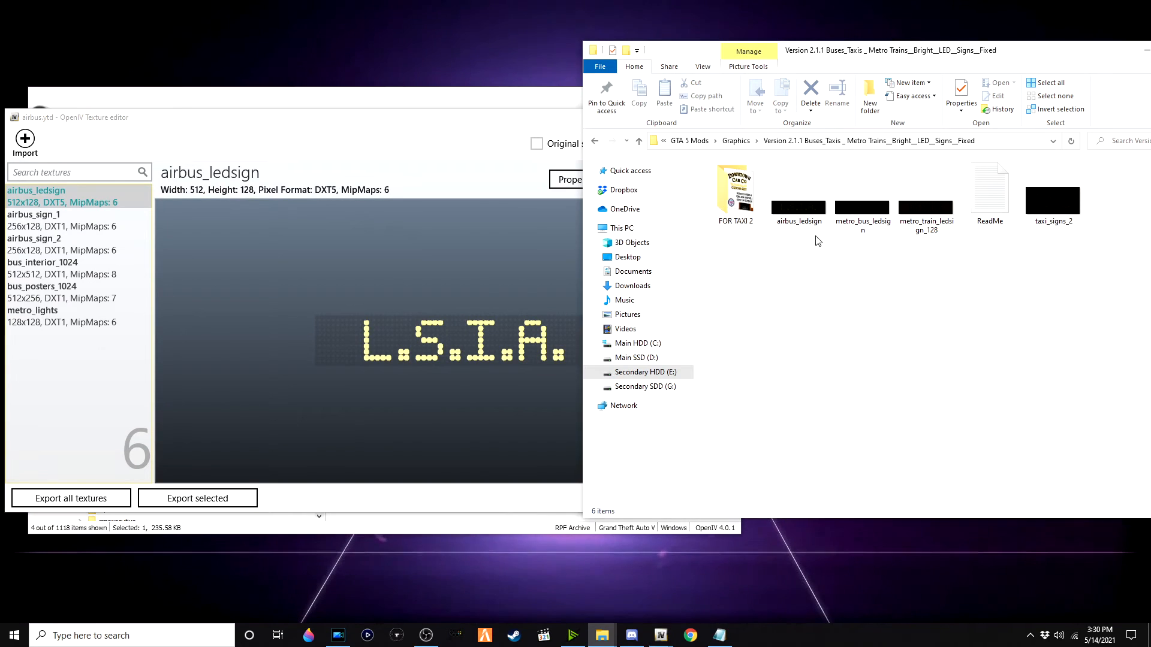
double_click(795, 204)
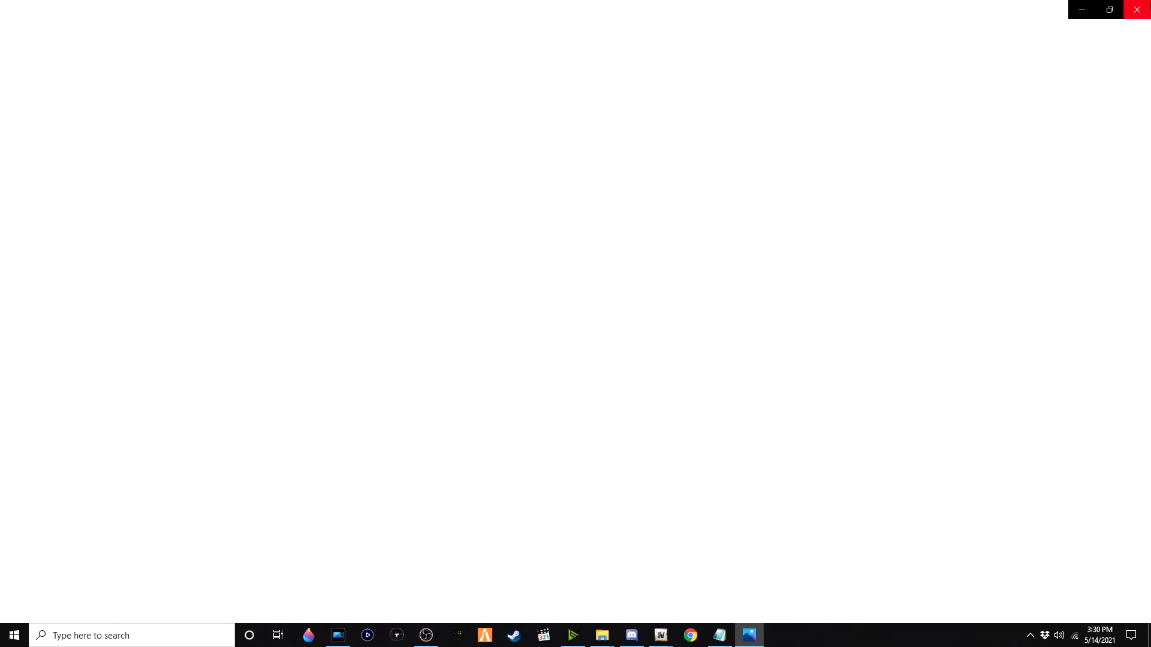
click(1137, 10)
Step: Replace the airbus_ledsign texture with the mod's airbus_ledsign image, review the other textures and save airbus.ytd
click(352, 138)
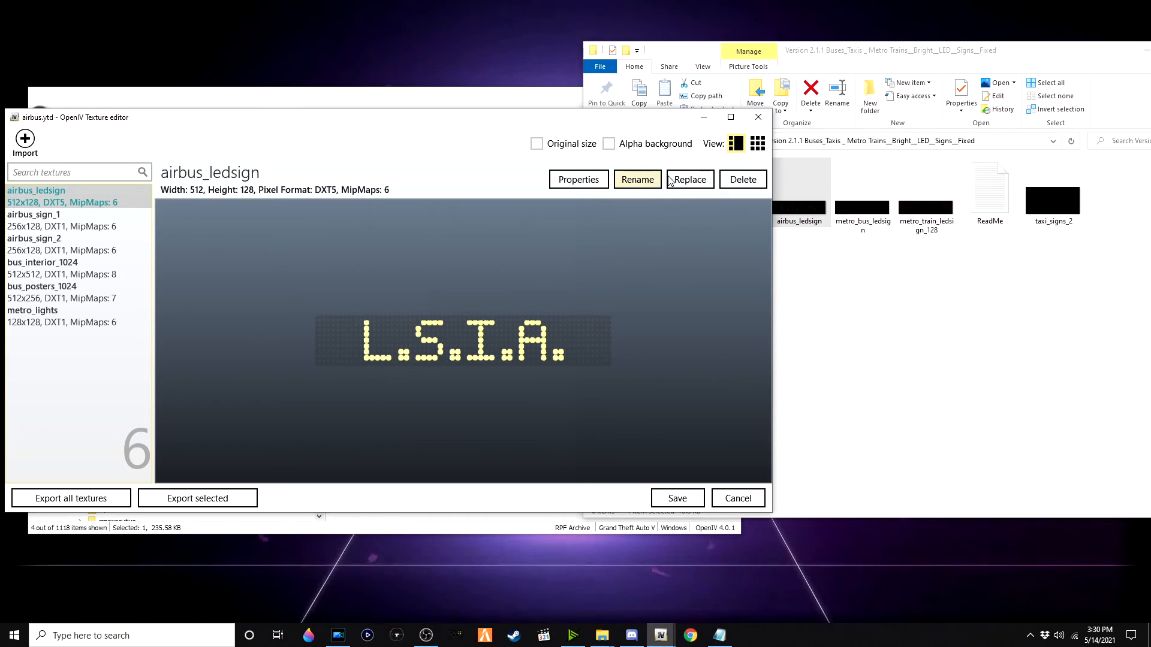
click(690, 179)
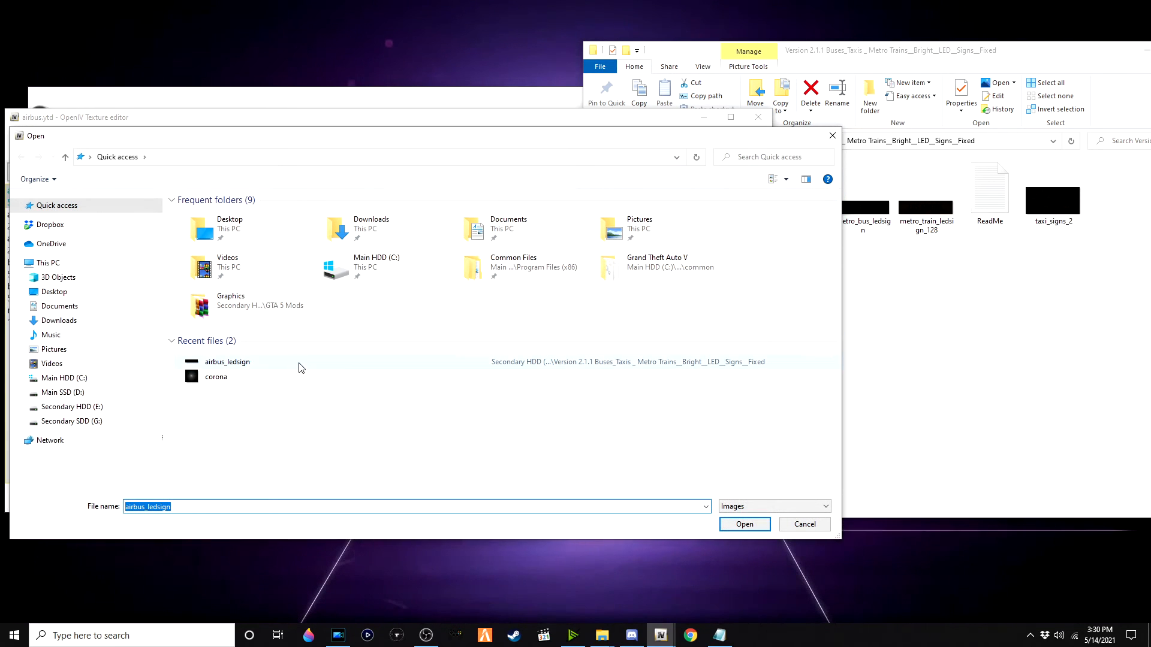
double_click(298, 363)
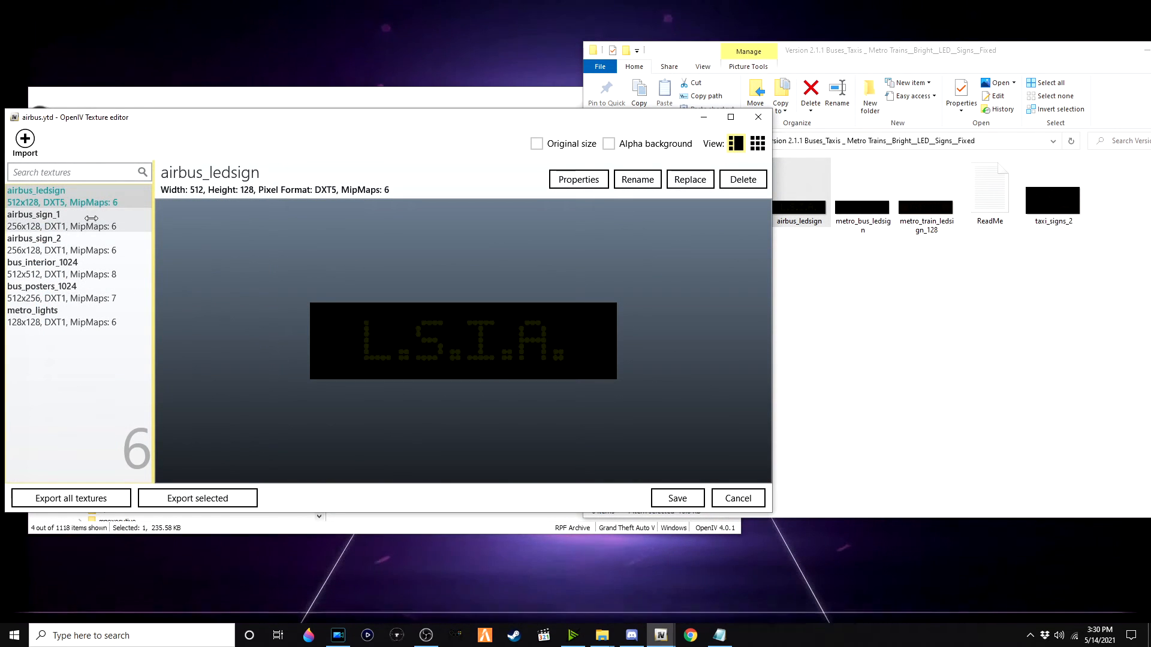
click(92, 219)
click(87, 243)
click(84, 267)
click(81, 292)
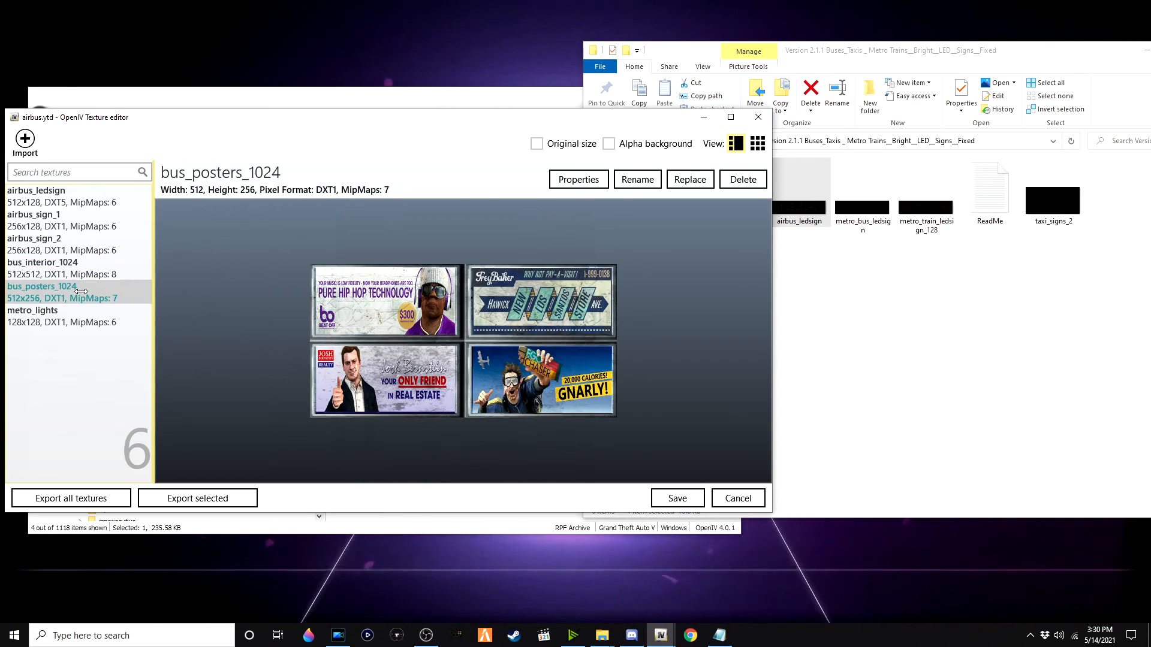
click(60, 312)
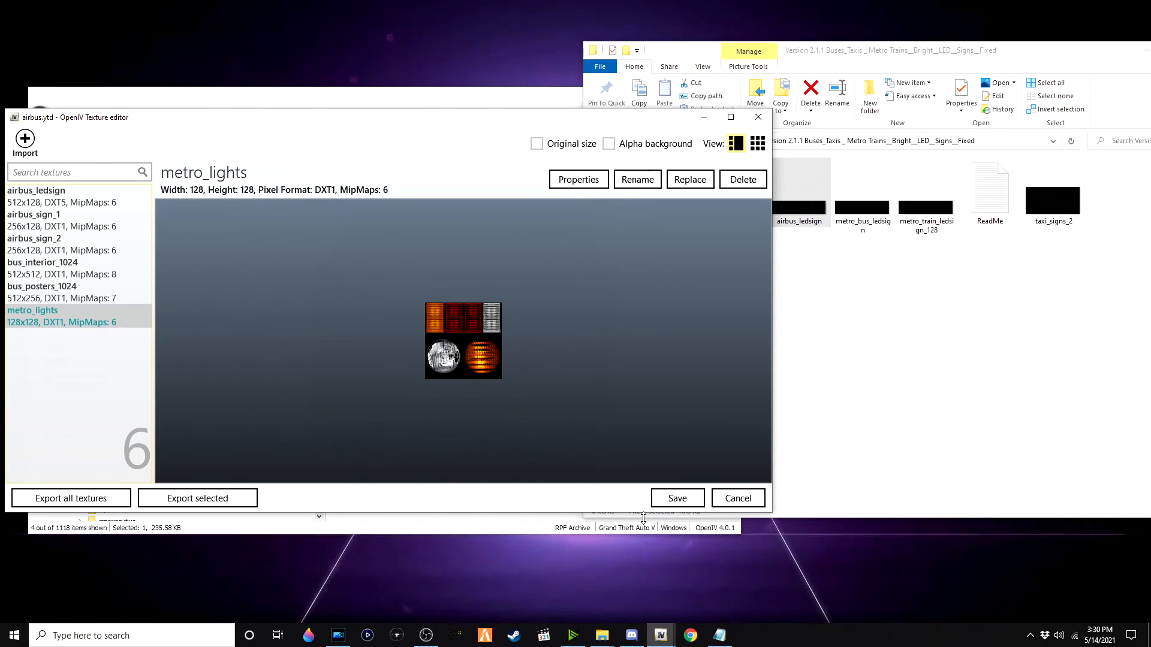
click(678, 501)
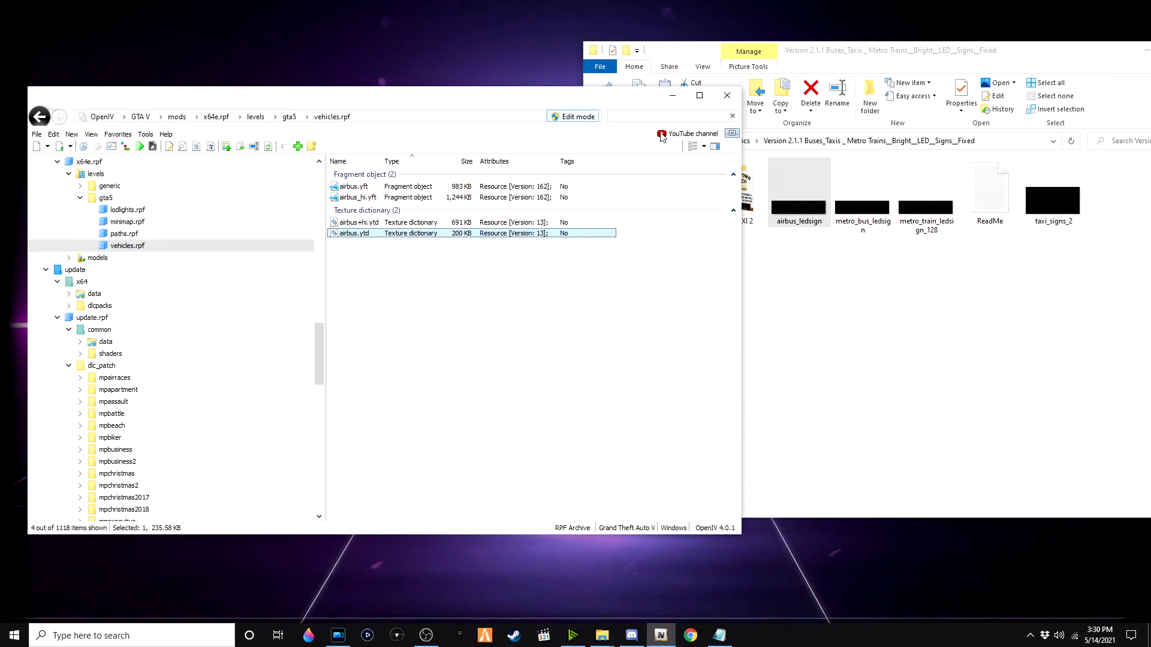
Step: Filter vehicles.rpf for bus and inspect the textures in bus+hi.ytd
drag(682, 115, 553, 108)
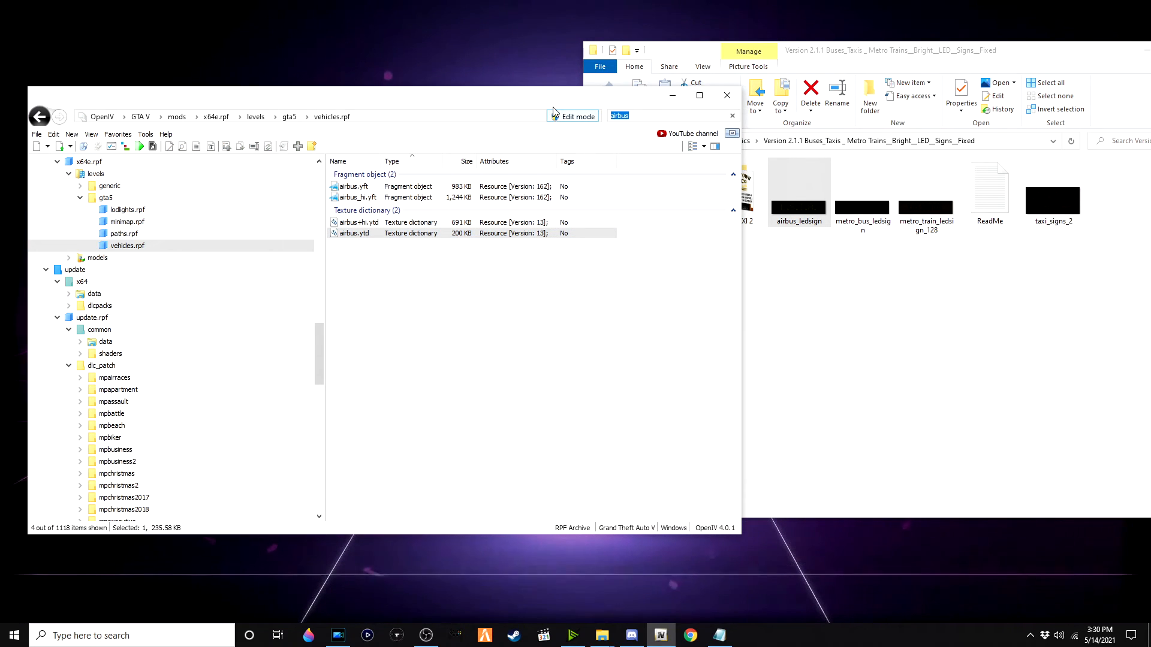
text(metro)
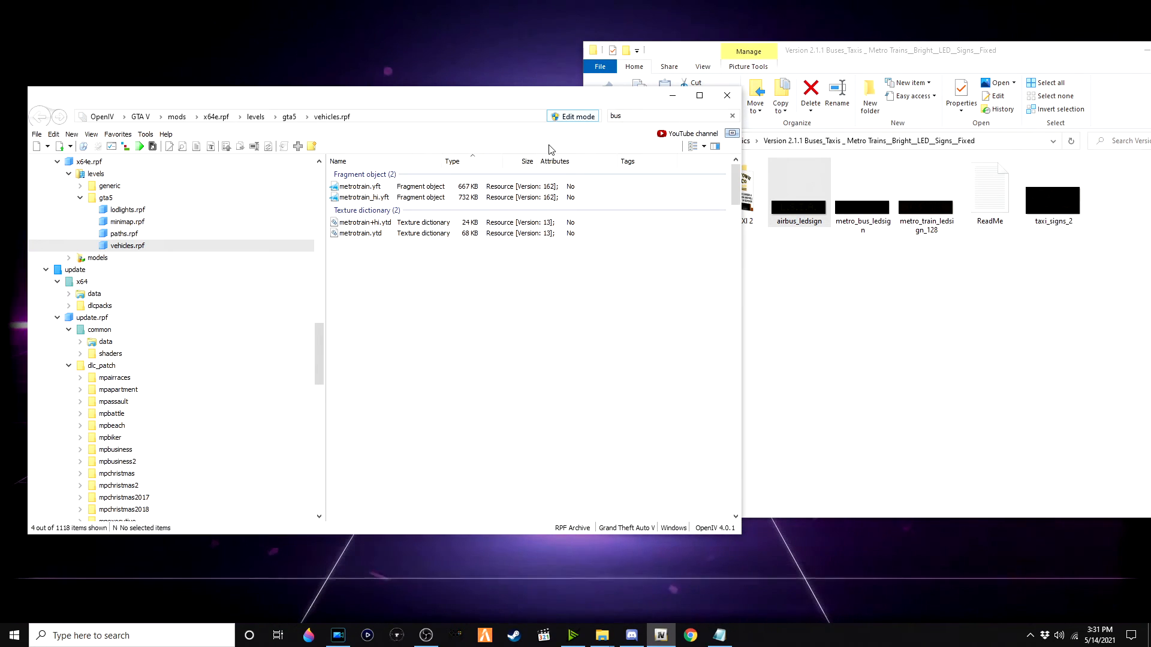
text(bus)
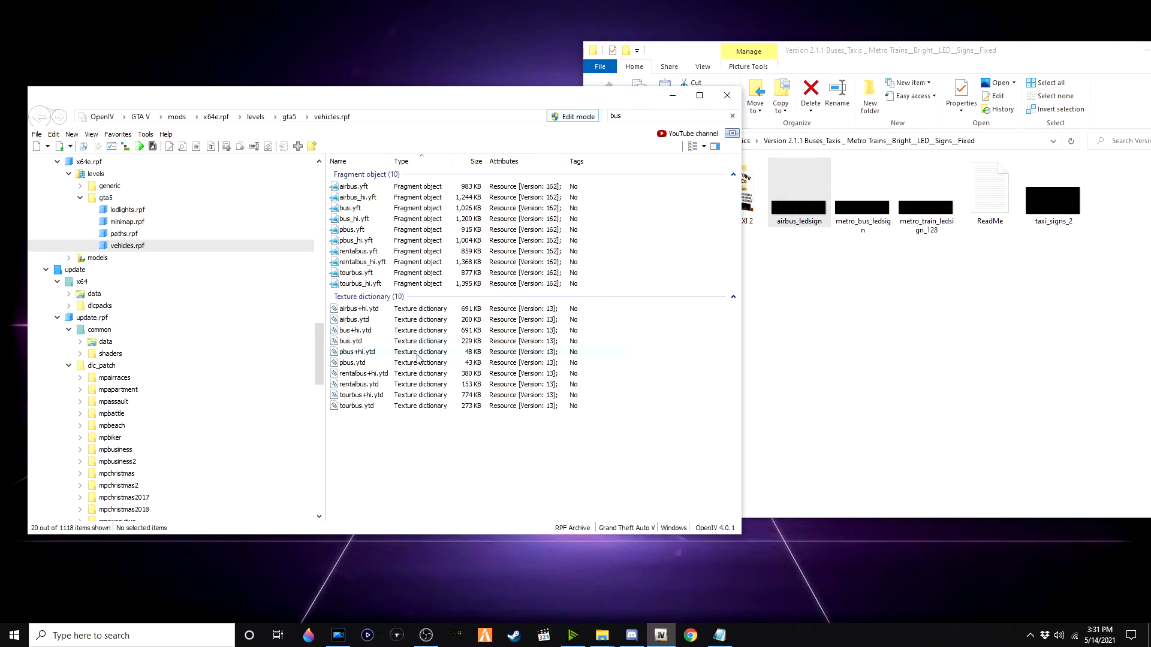
double_click(390, 331)
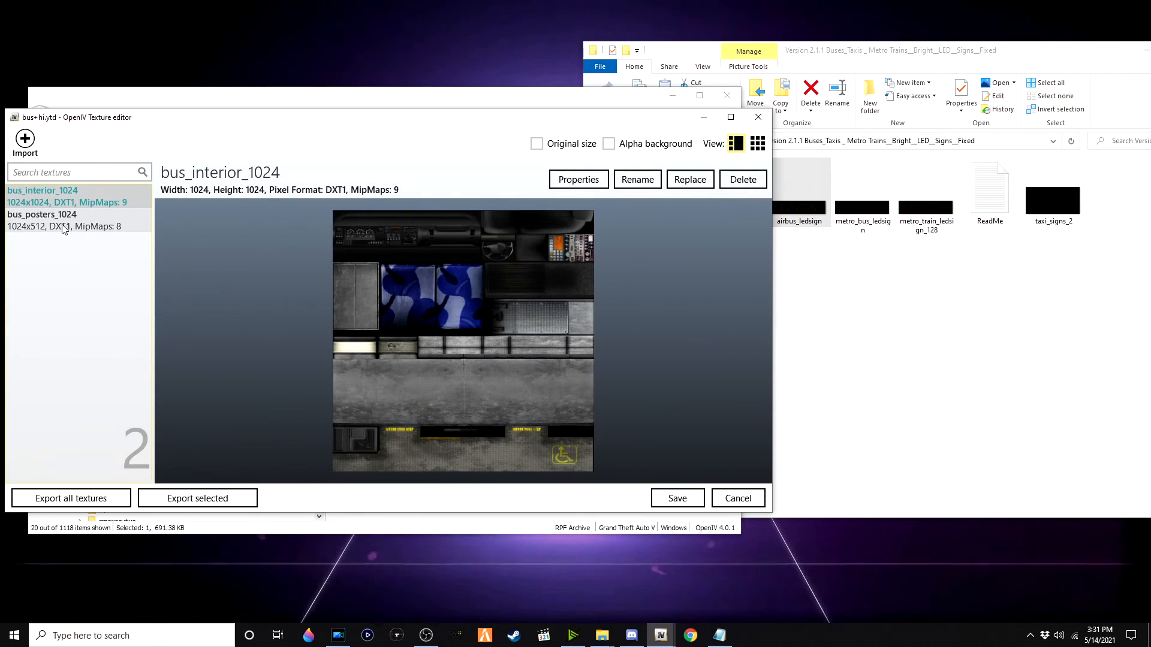
click(65, 228)
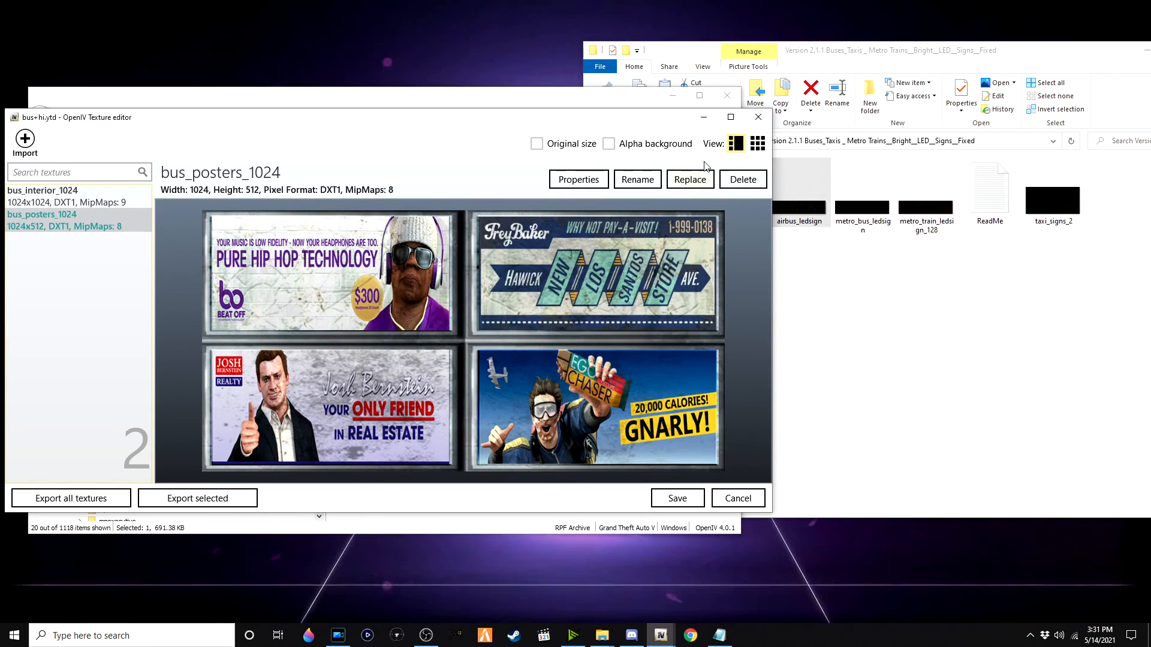
click(758, 116)
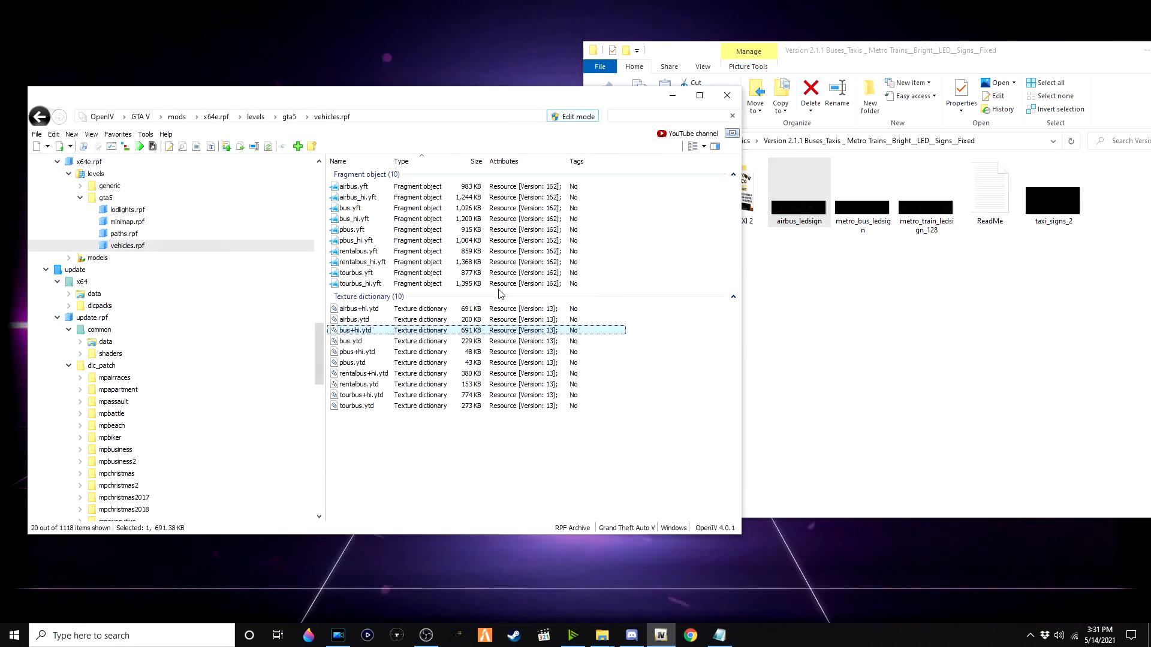
Step: Open bus.ytd, replace the metro_bus_ledsign texture with the mod's metro_bus_ledsign image, and save
double_click(372, 341)
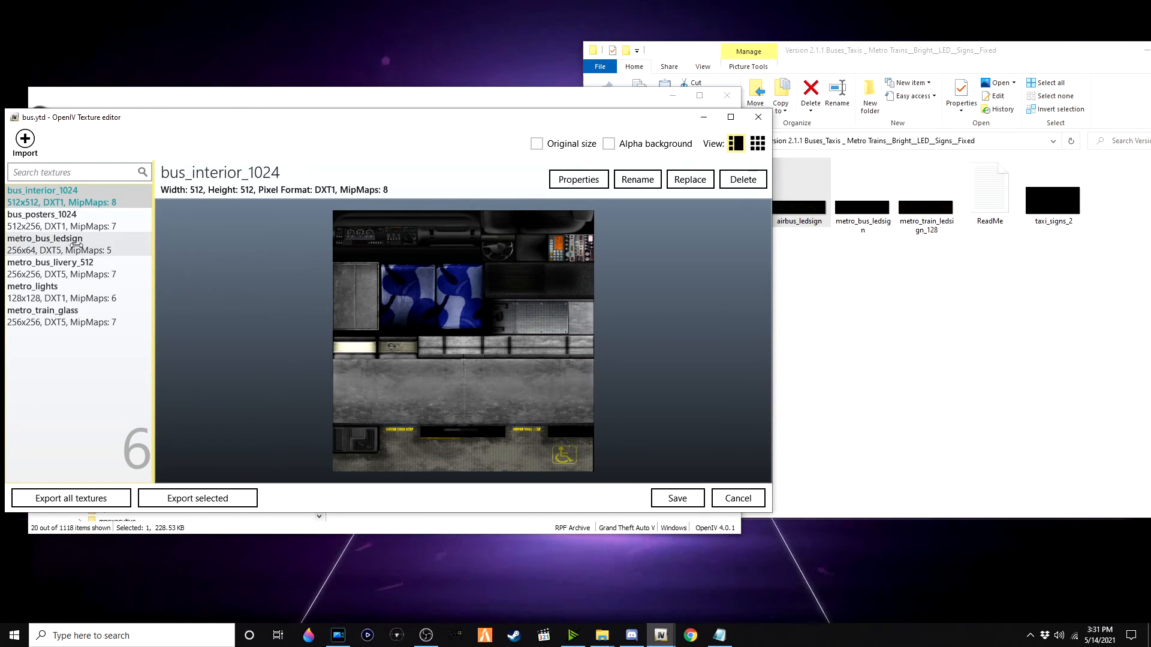
click(76, 245)
double_click(866, 225)
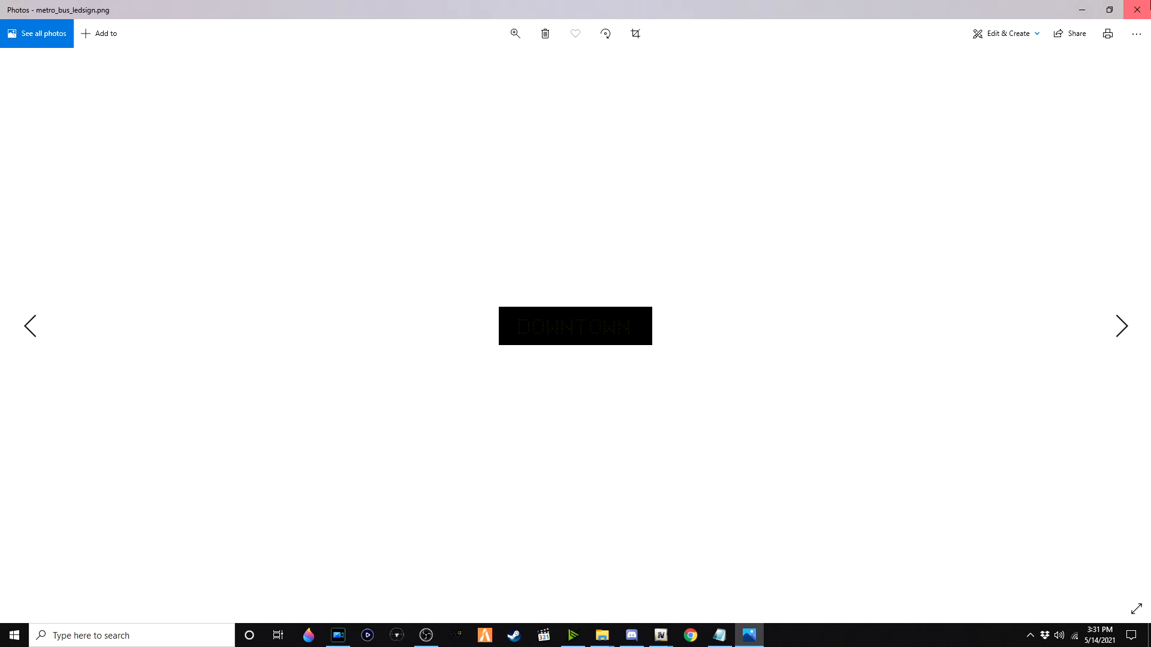
click(1150, 2)
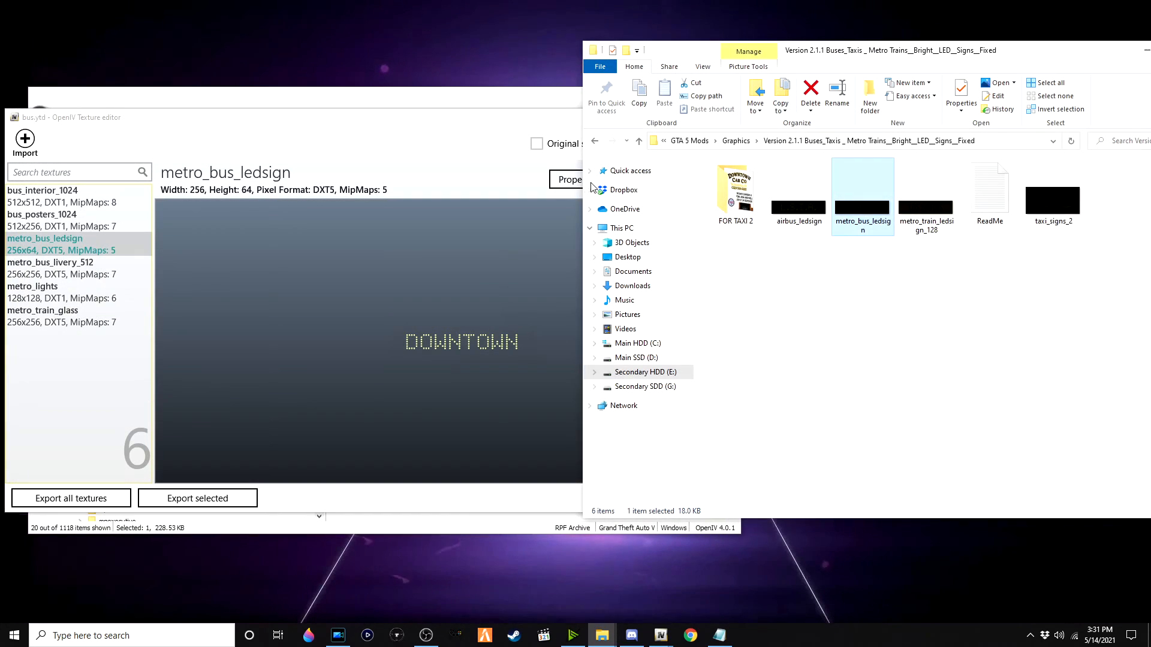
click(438, 153)
click(689, 180)
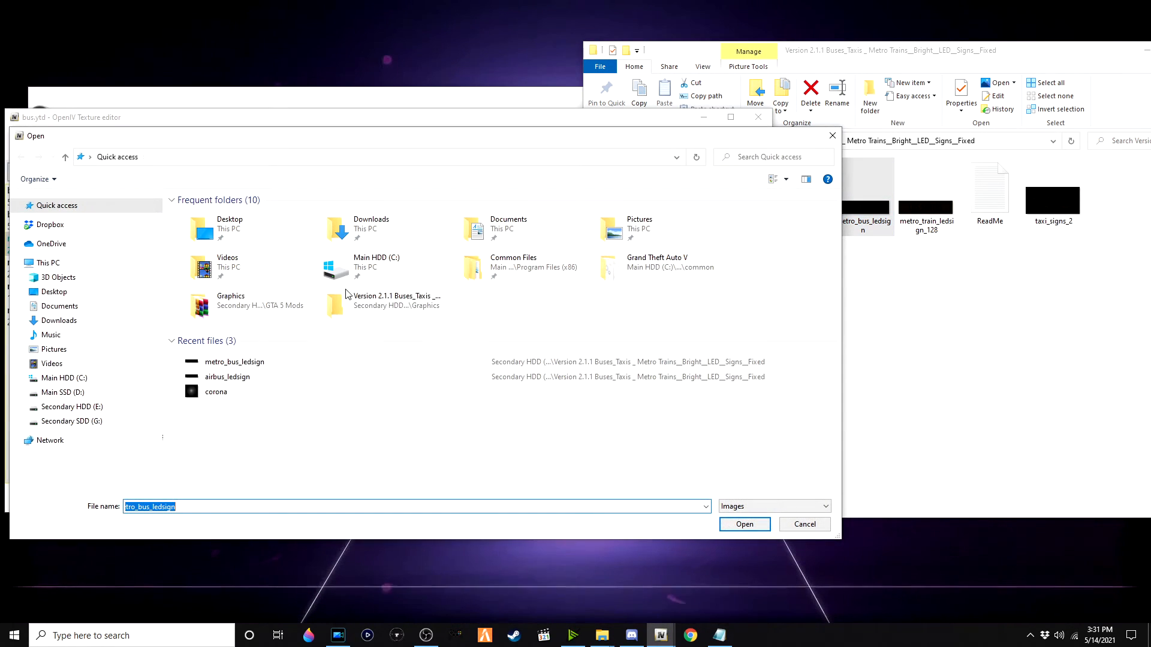
double_click(299, 363)
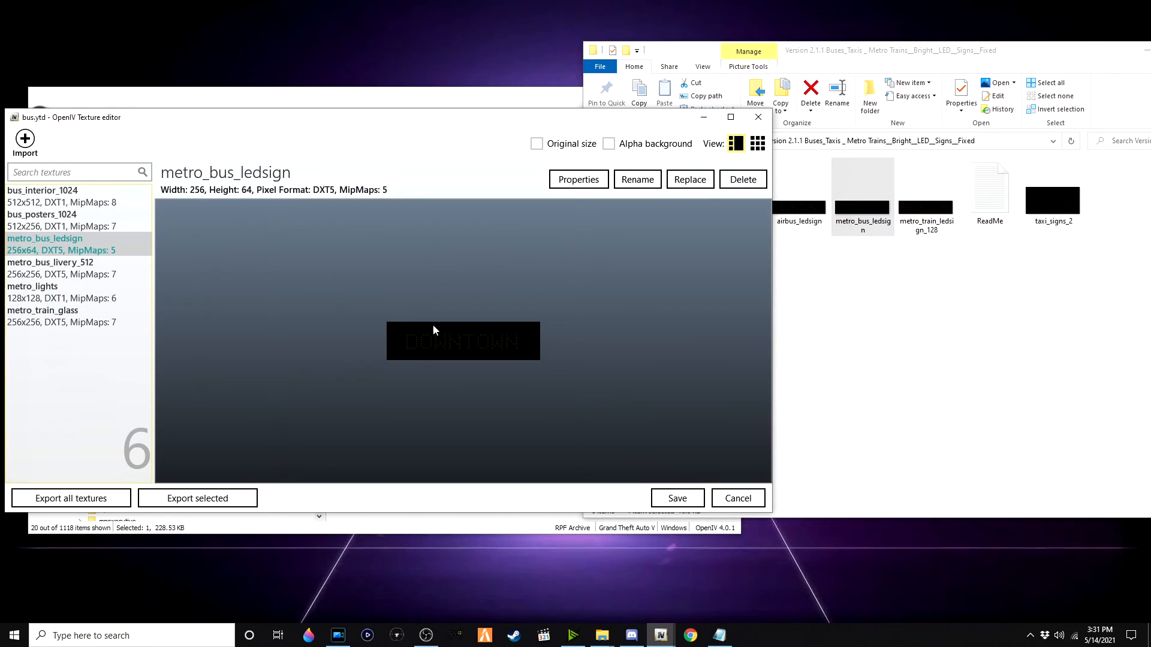
click(66, 268)
click(66, 292)
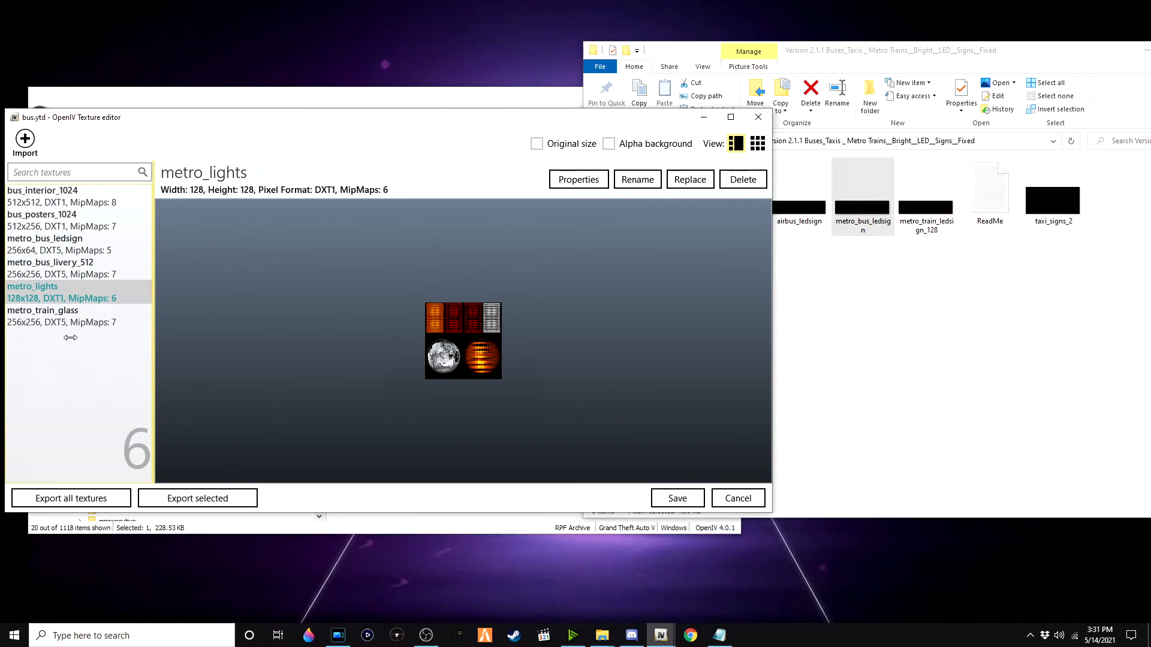
click(676, 498)
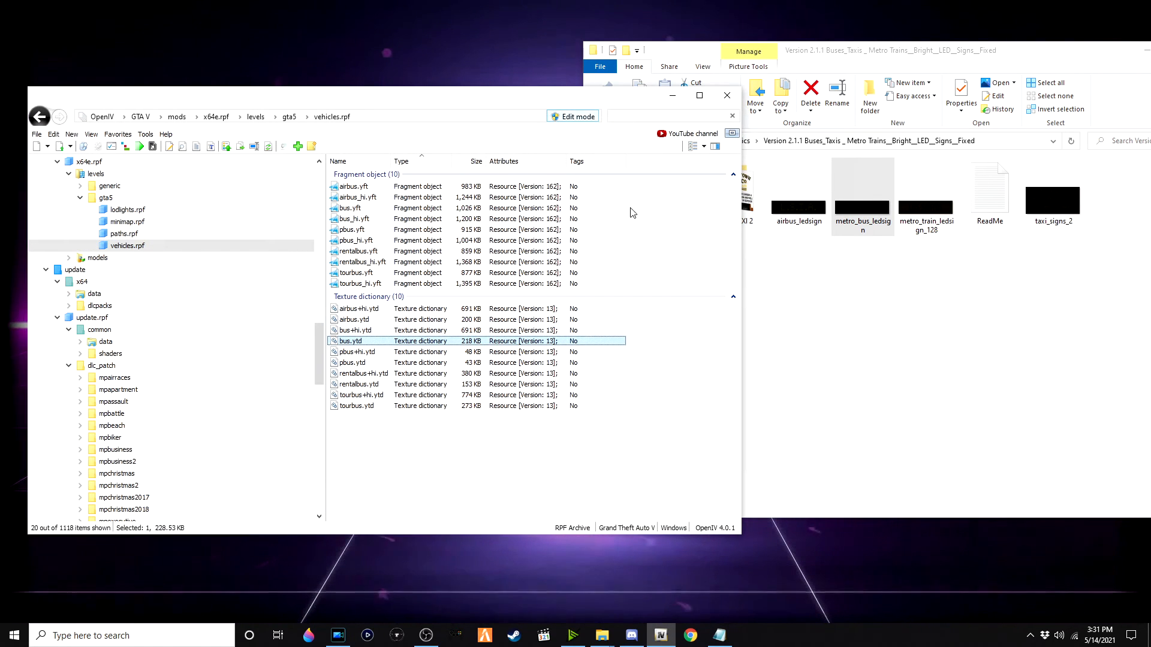
Step: Filter vehicles.rpf for metro and open metrotrain+hi.ytd in the texture editor
text(metro)
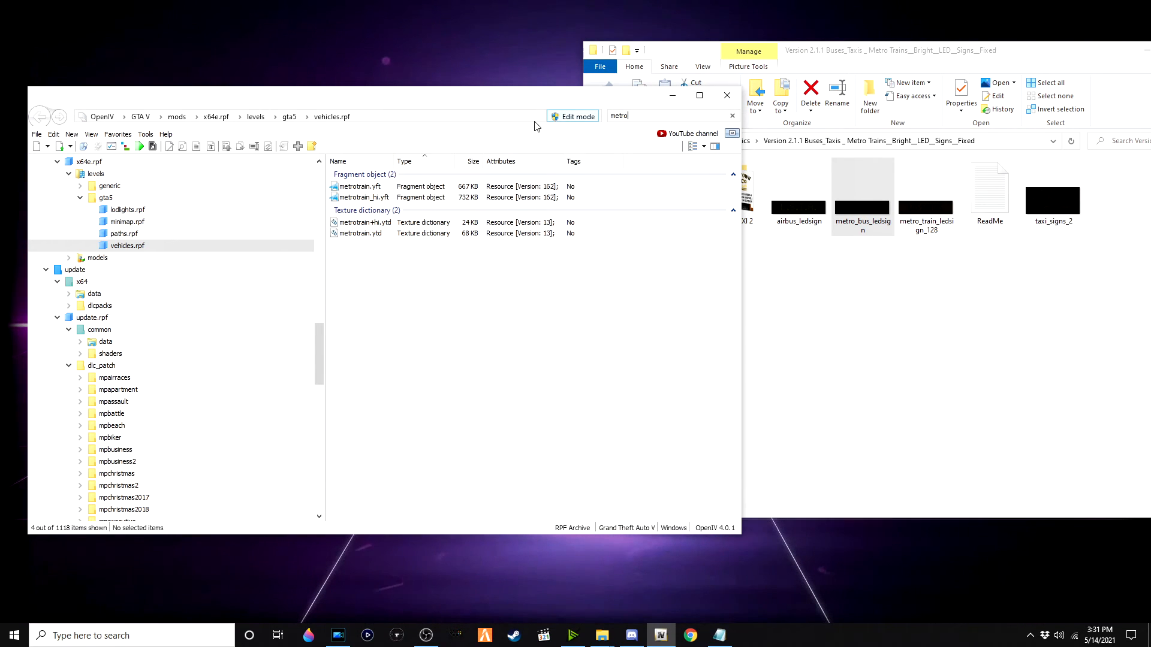
double_click(419, 223)
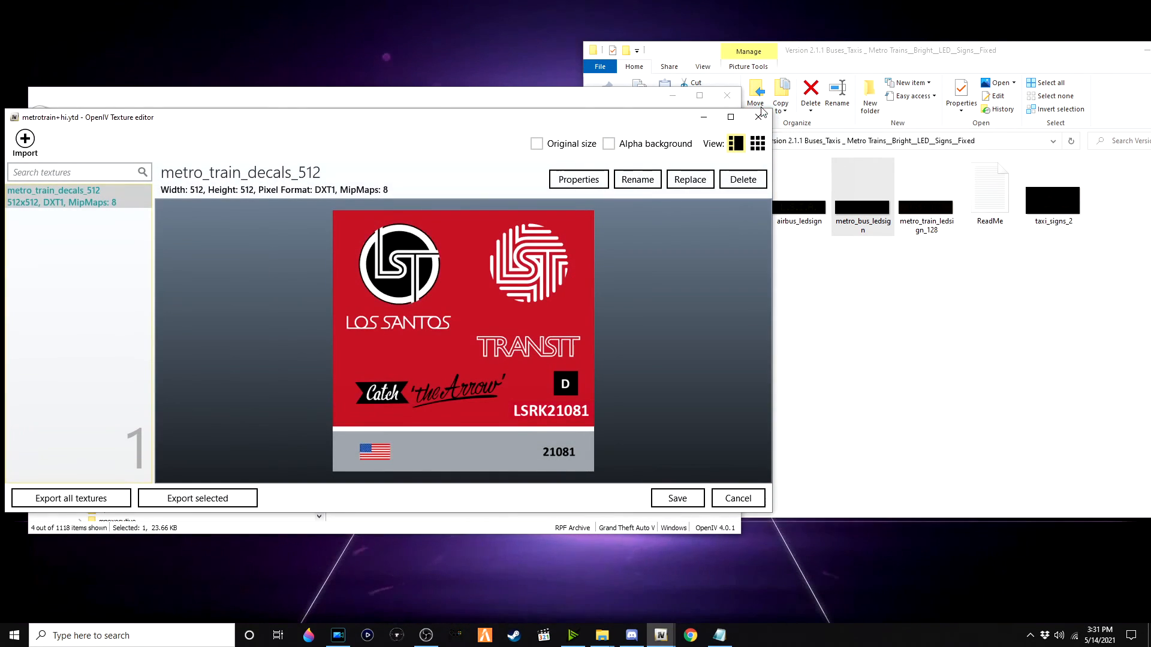
click(761, 108)
click(571, 126)
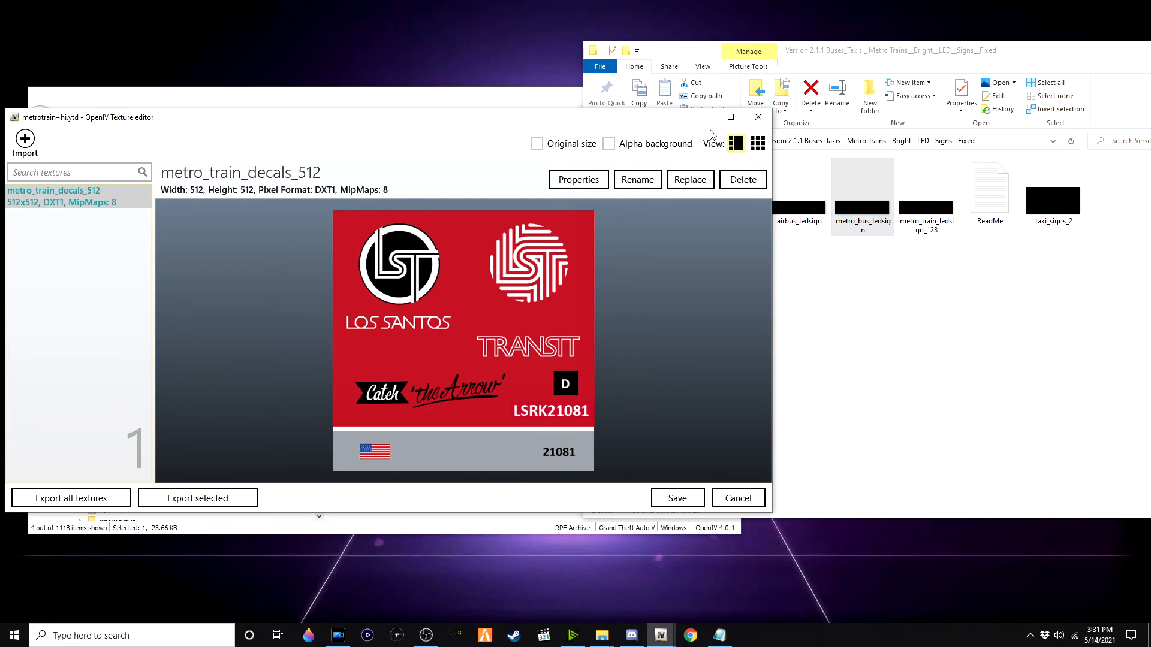
Step: Open metrotrain.ytd, replace the metro_train_ledsign_128 texture with the mod's metro_train_ledsign_128 image, and save
click(758, 115)
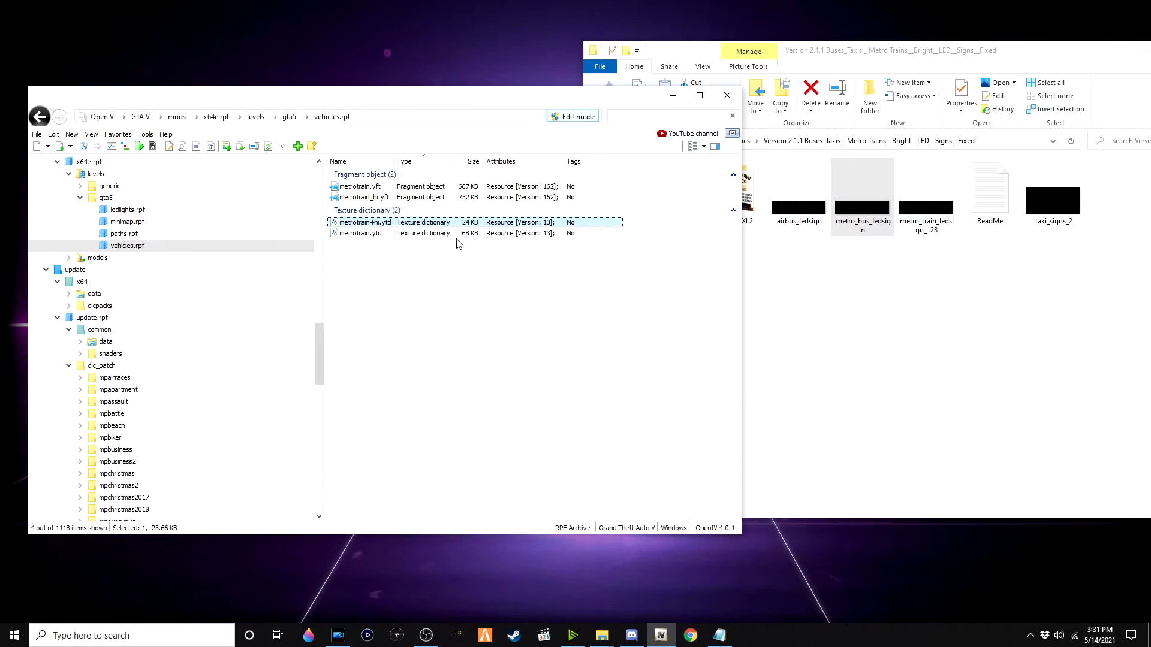
click(427, 235)
click(429, 263)
double_click(429, 235)
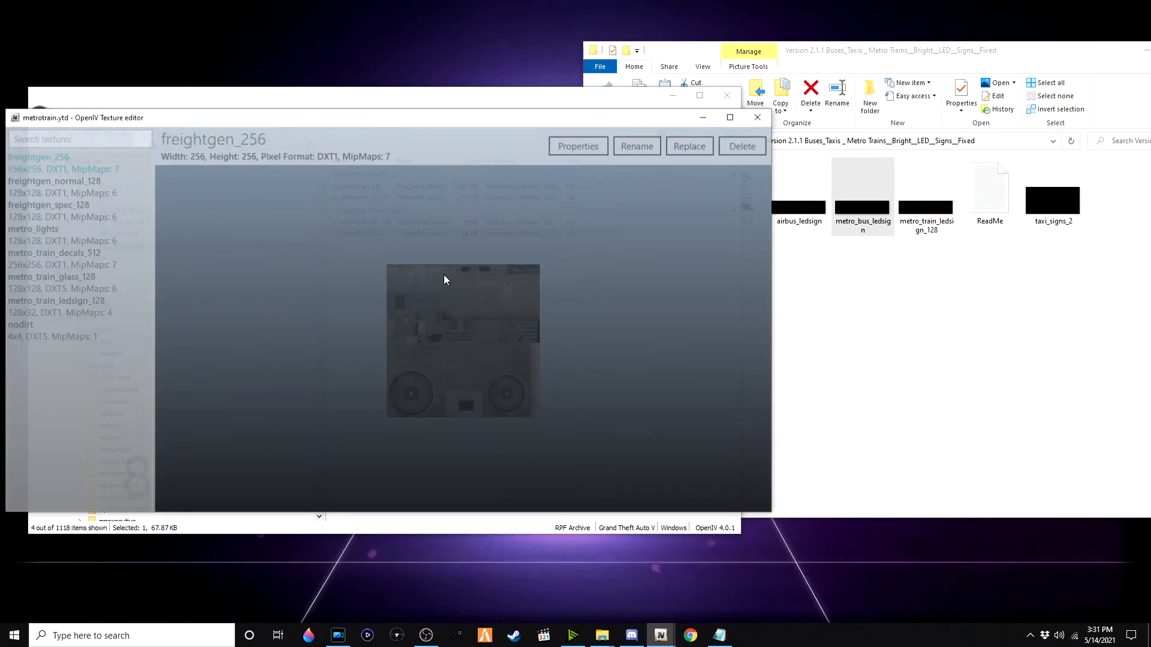
double_click(926, 209)
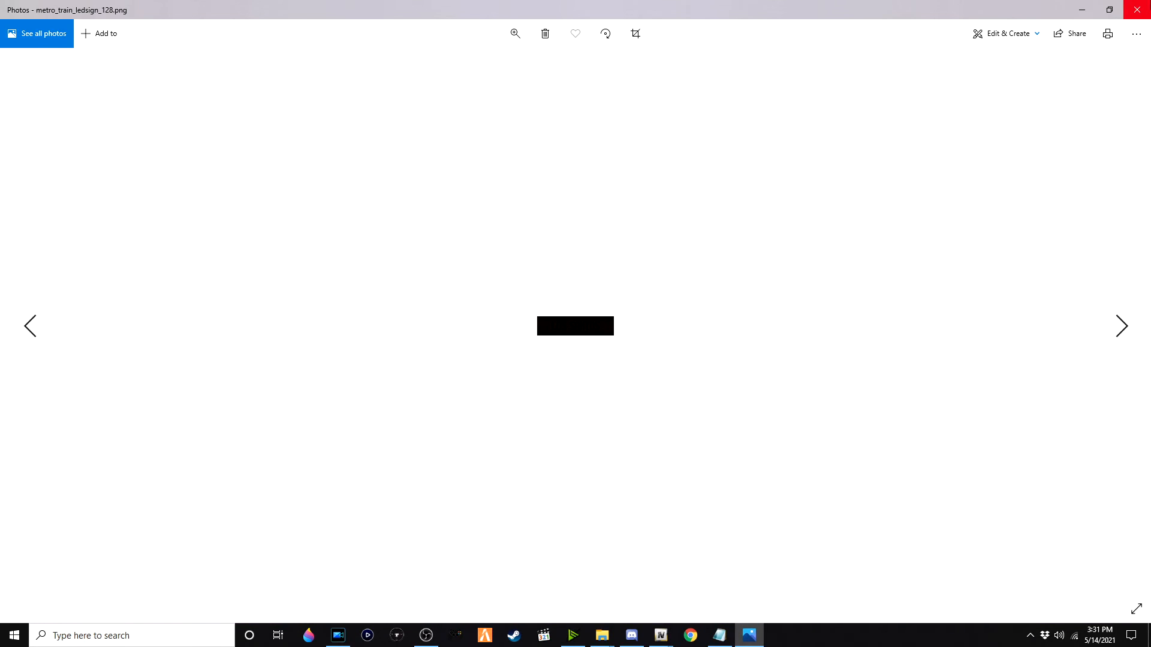
click(1137, 9)
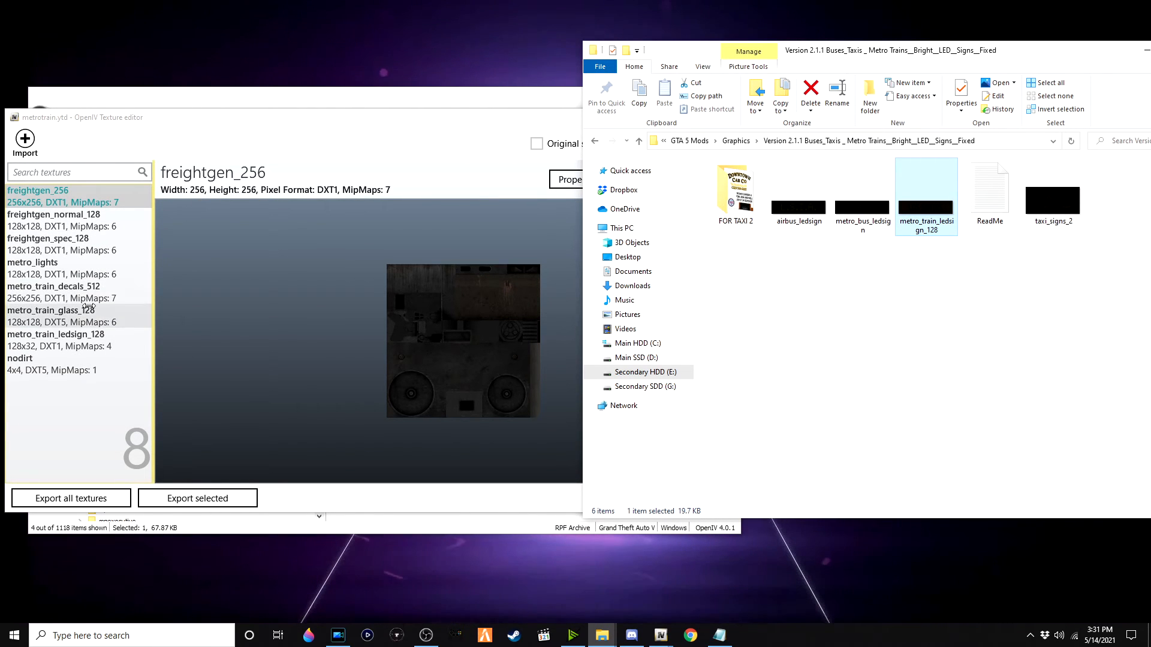
click(66, 220)
click(64, 339)
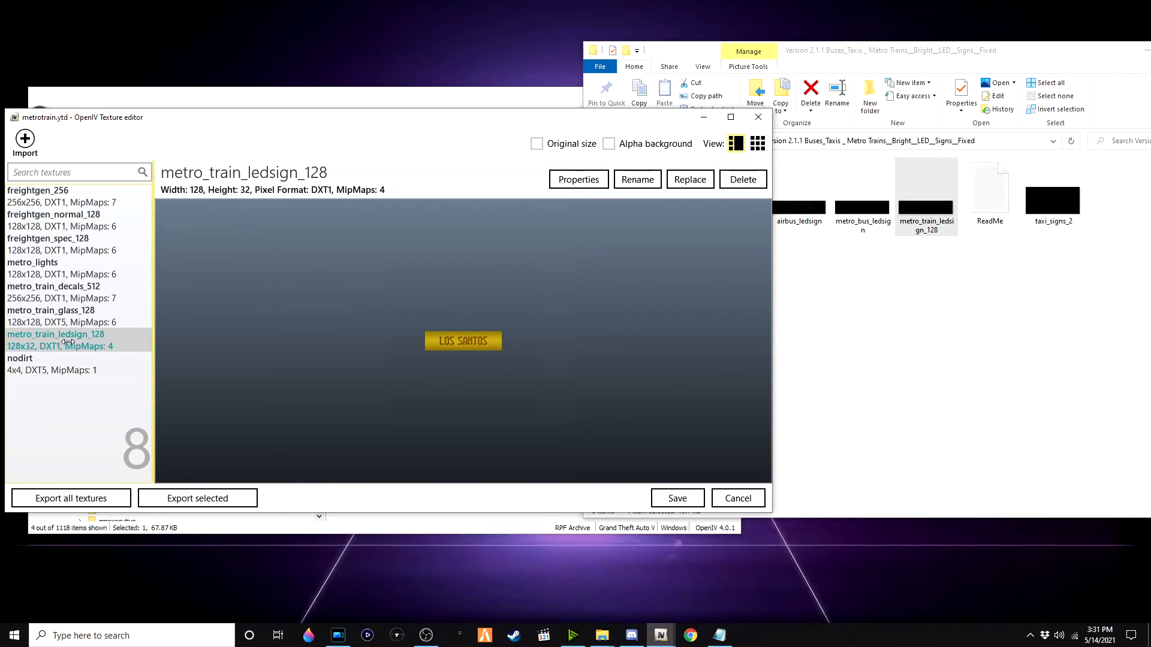
click(677, 183)
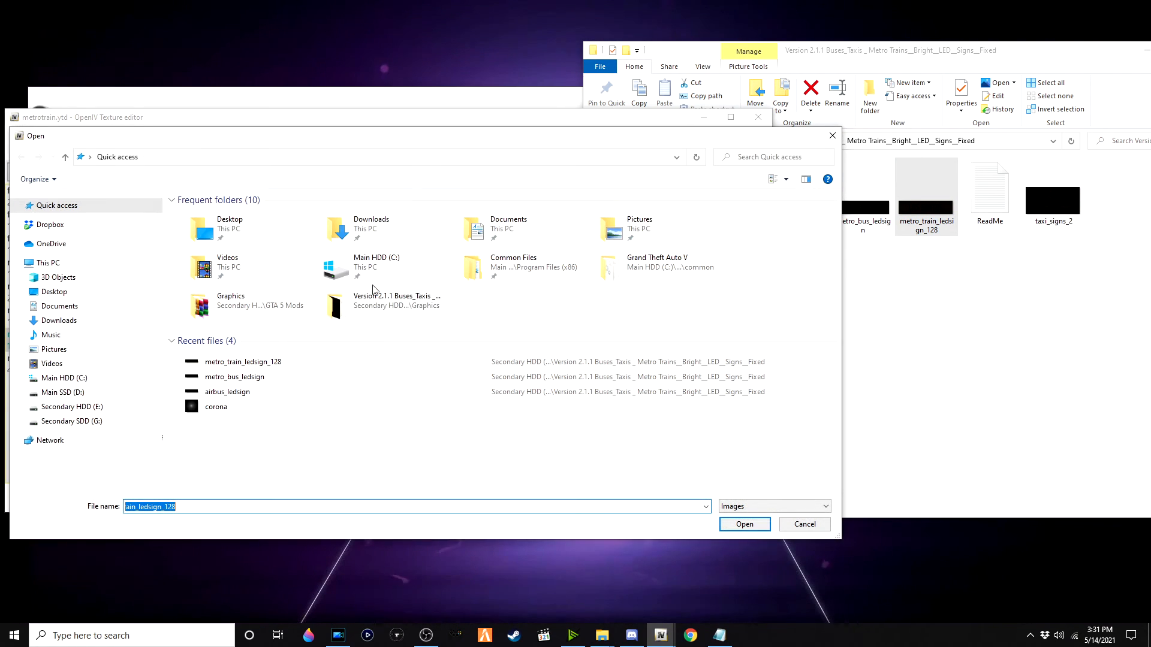
double_click(283, 363)
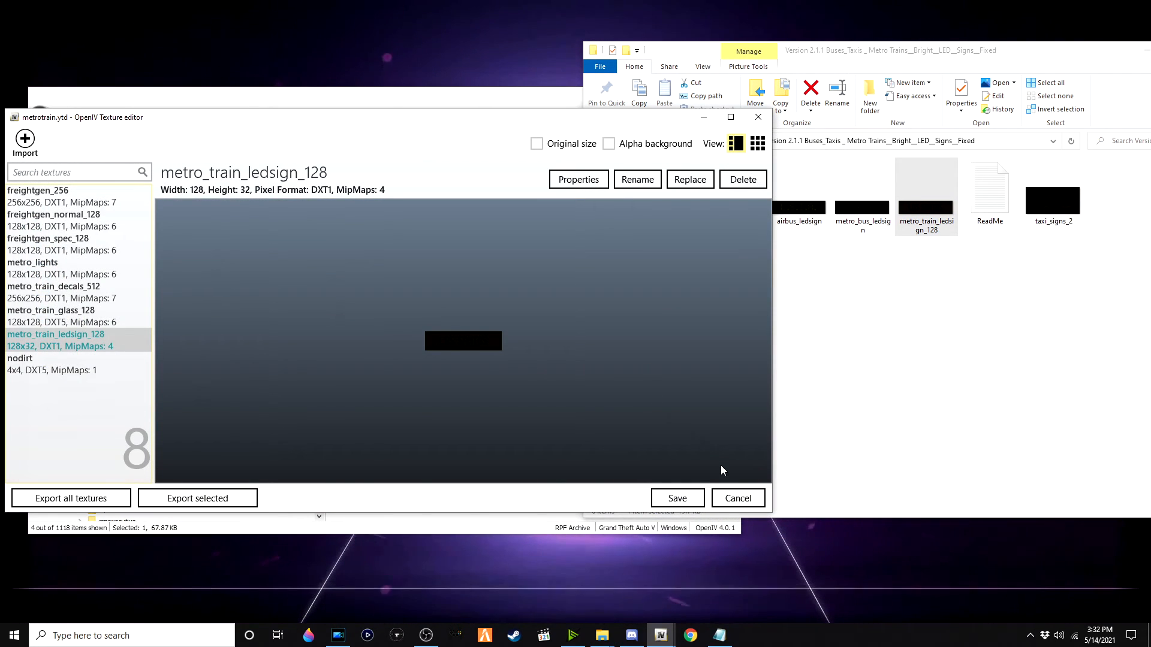
click(676, 498)
Step: Filter vehicles.rpf for taxi and inspect the textures in taxi+hi.ytd
click(642, 114)
text(t)
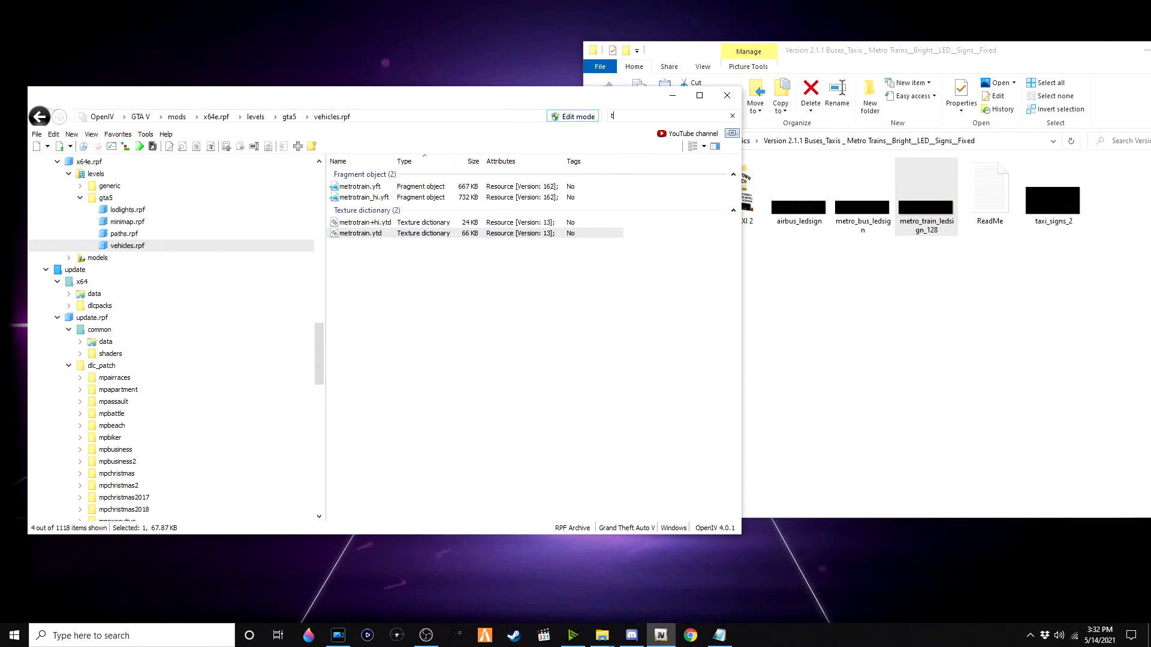
text(axi)
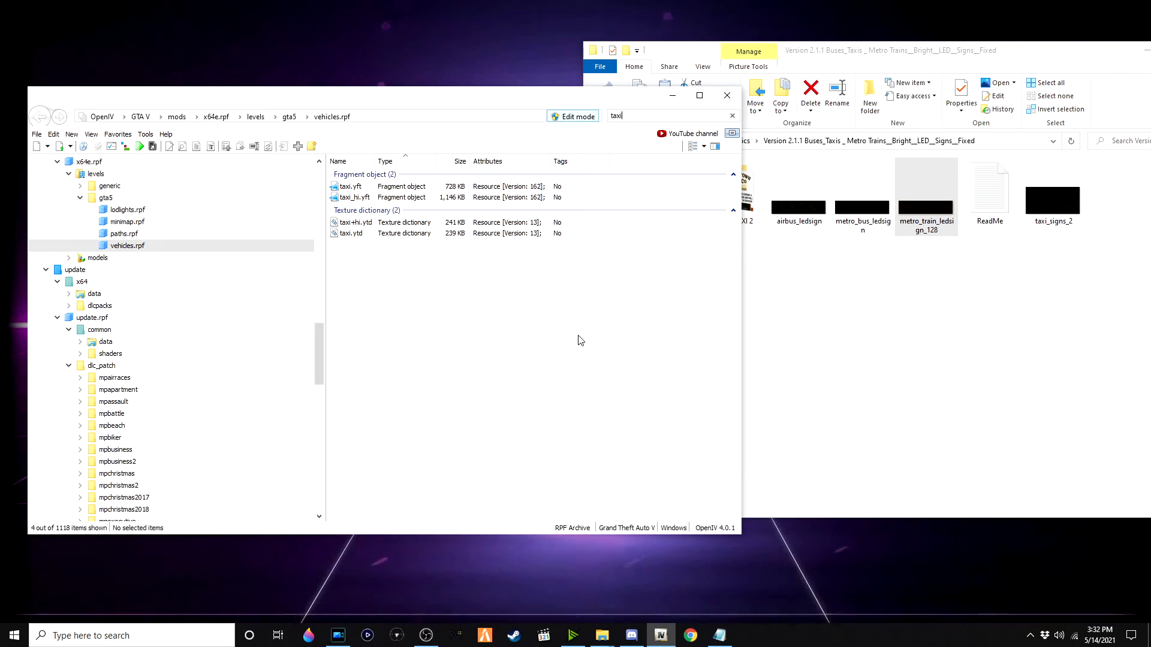
drag(456, 105, 450, 106)
double_click(426, 226)
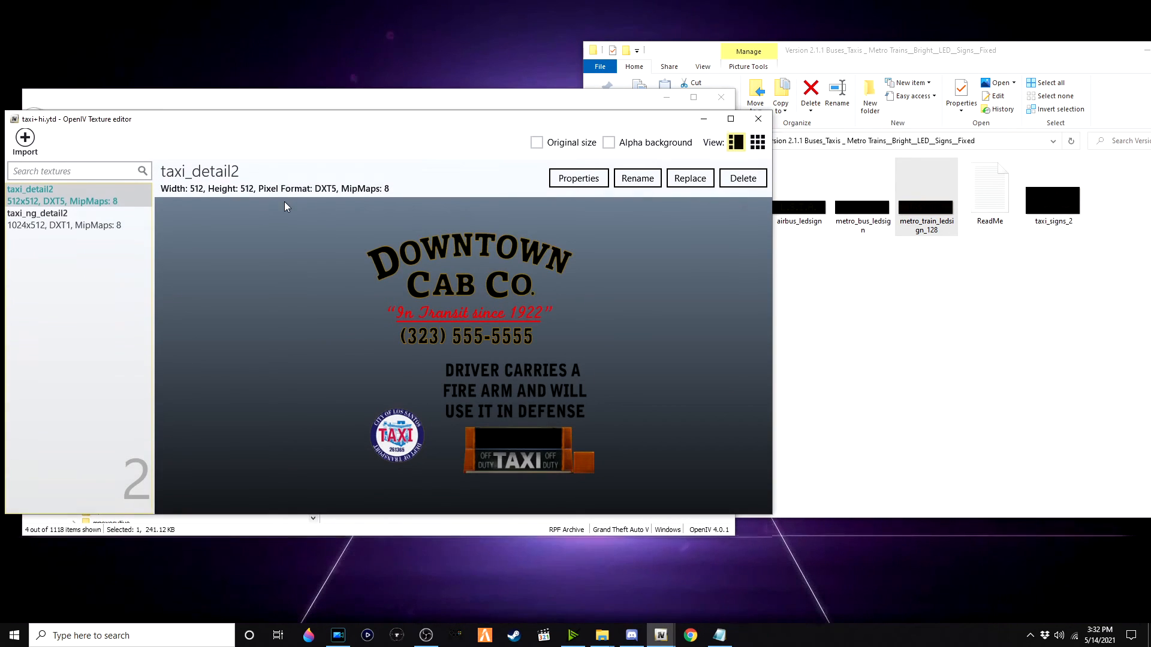
click(82, 217)
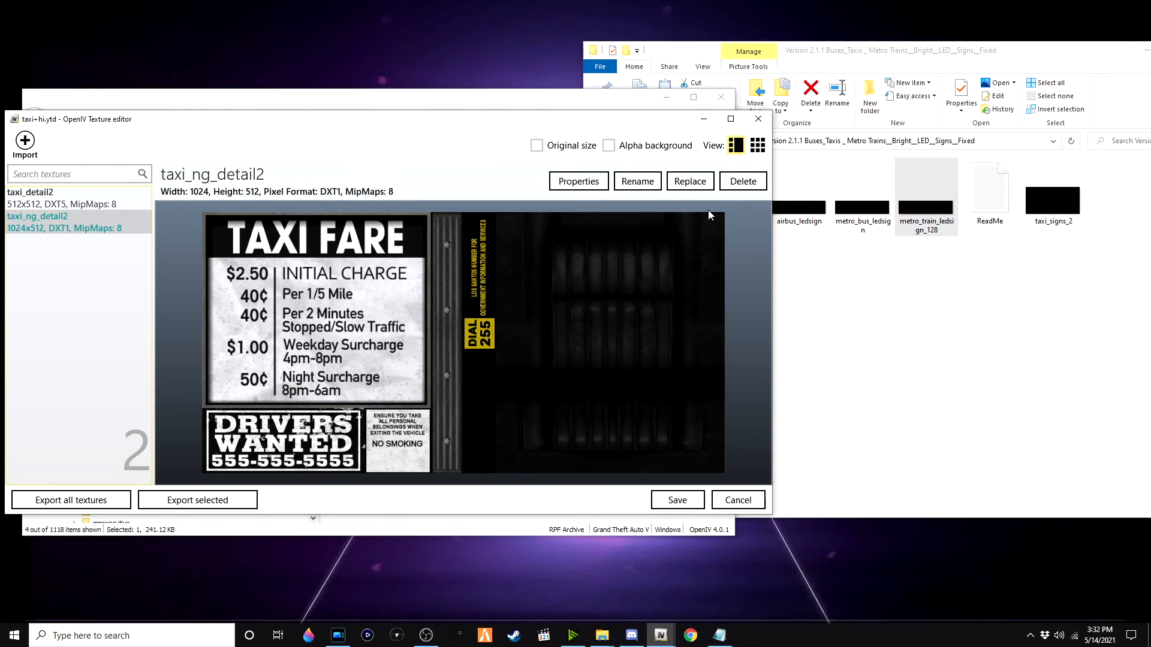
click(758, 118)
Step: Open taxi.ytd, replace the taxi_signs_2 texture with the mod's taxi_signs_2 image, and save
double_click(1053, 201)
click(1138, 10)
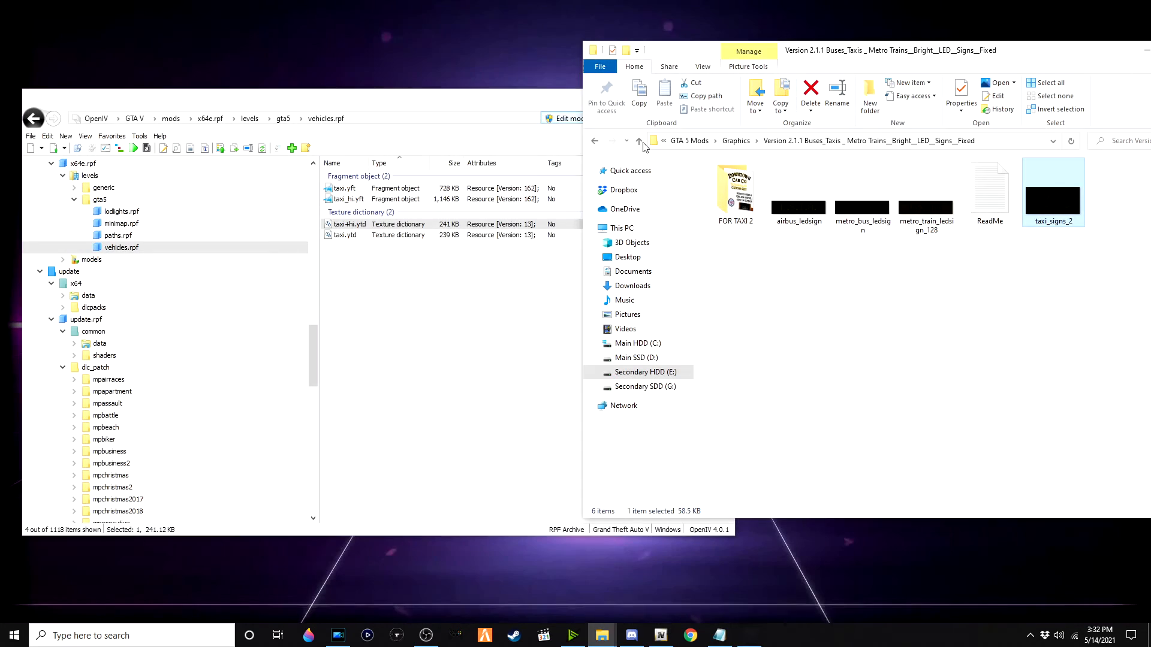
double_click(424, 235)
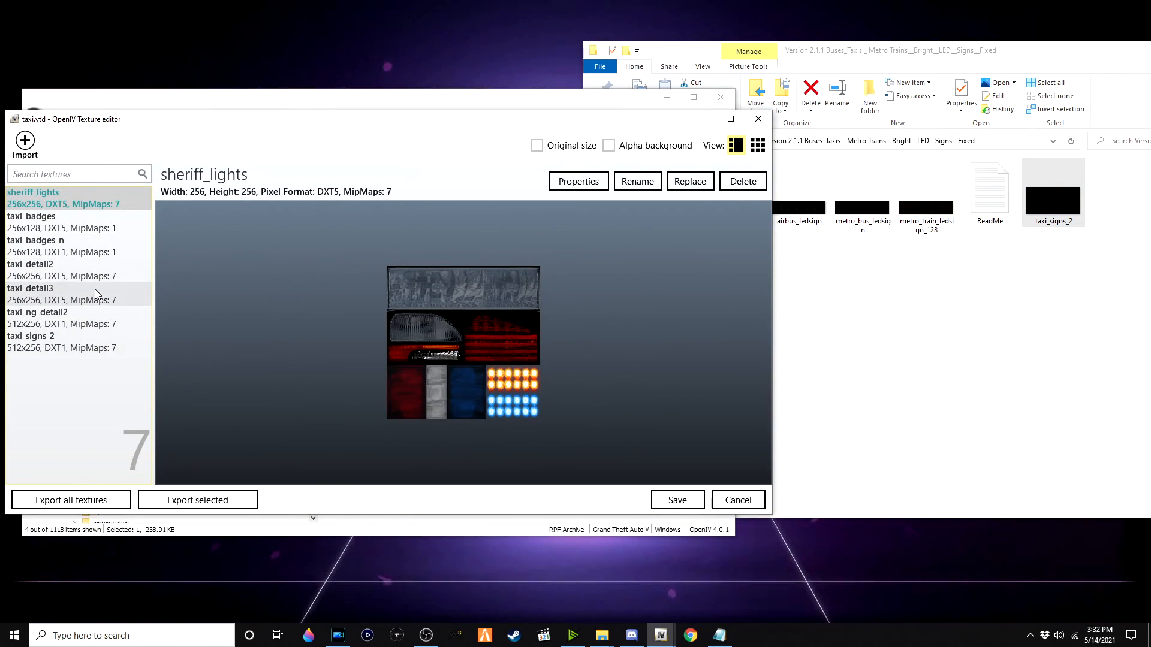
click(72, 341)
click(690, 182)
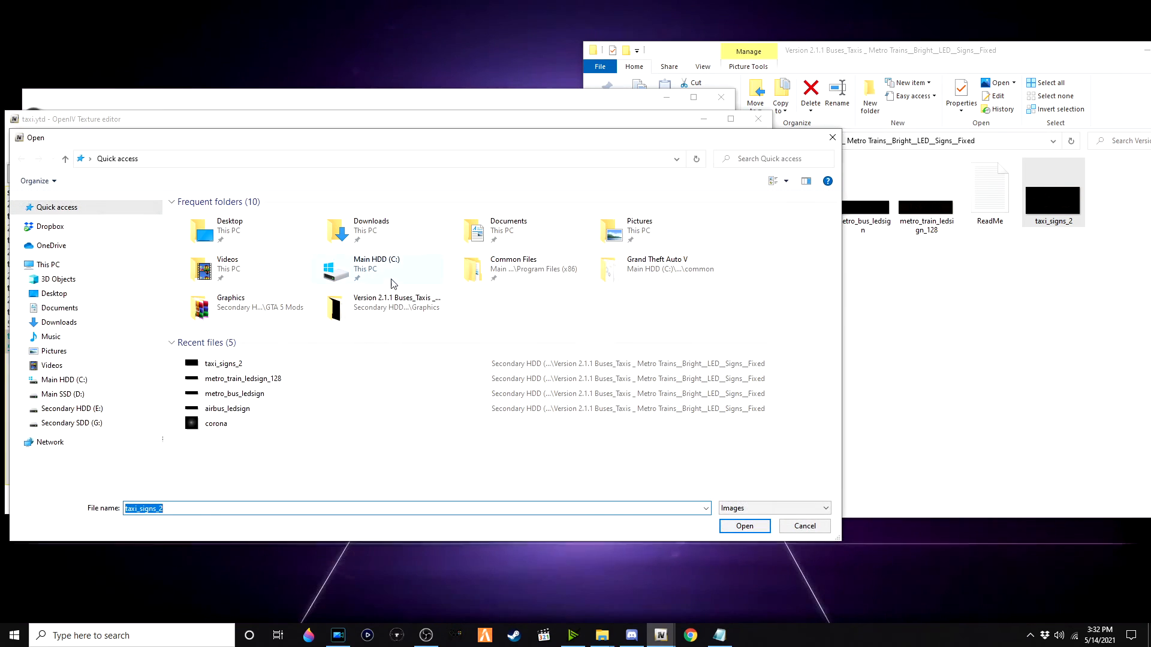
double_click(314, 365)
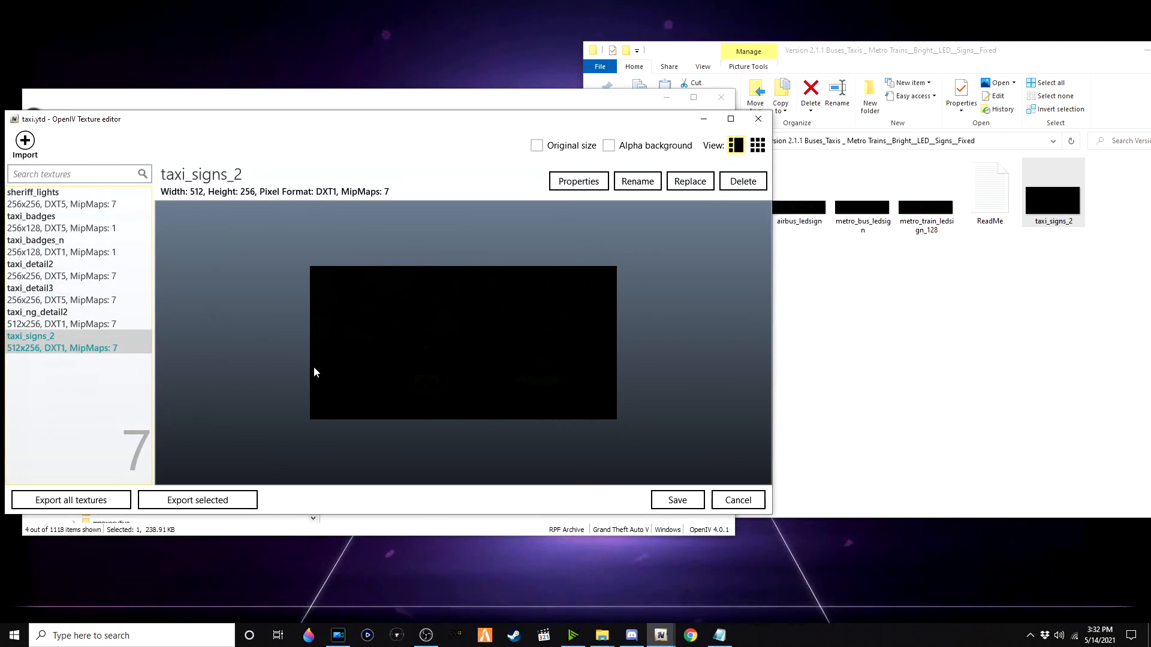
click(677, 500)
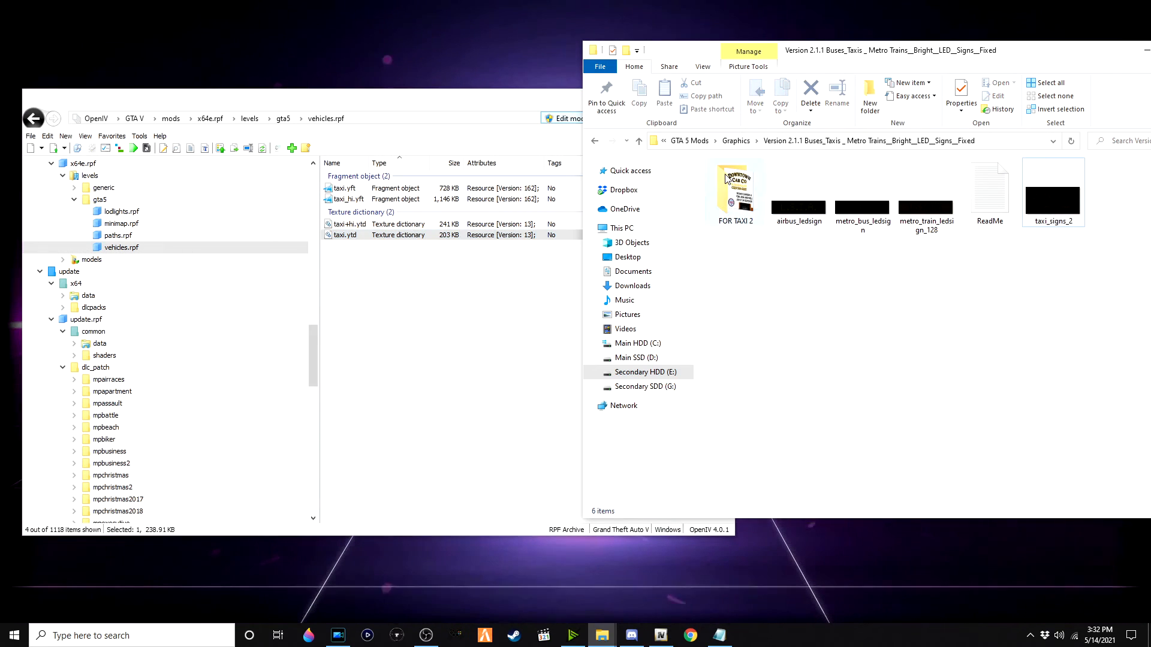
Step: Open the mod's FOR TAXI 2 folder and reopen taxi+hi.ytd in the texture editor
double_click(727, 179)
click(750, 180)
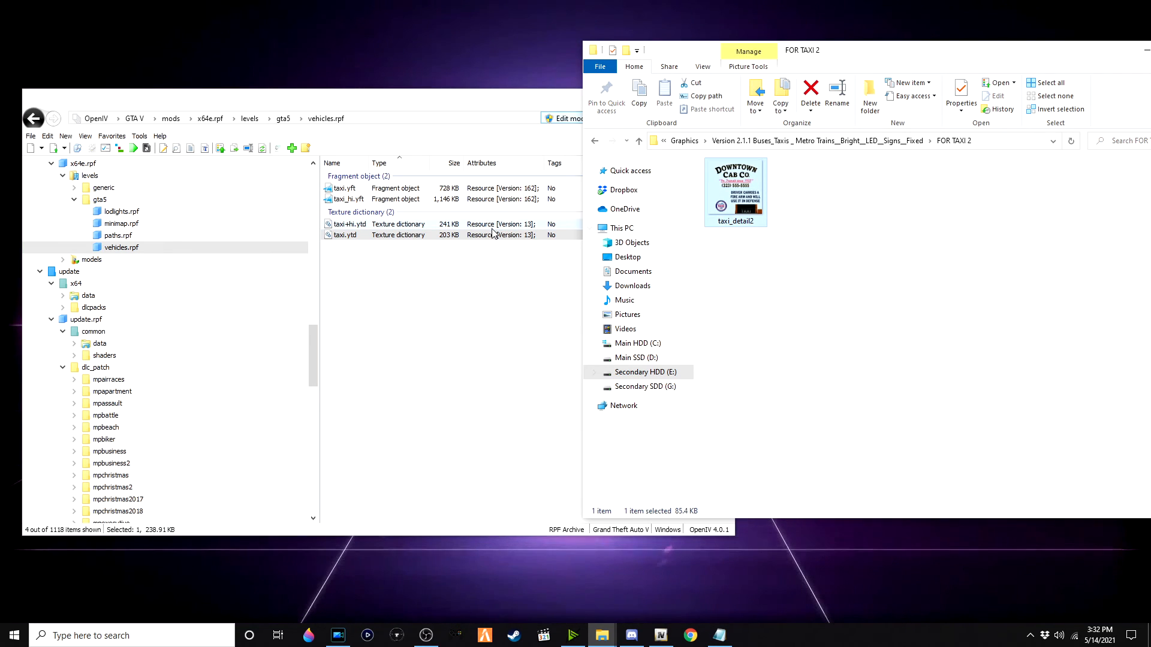
double_click(469, 224)
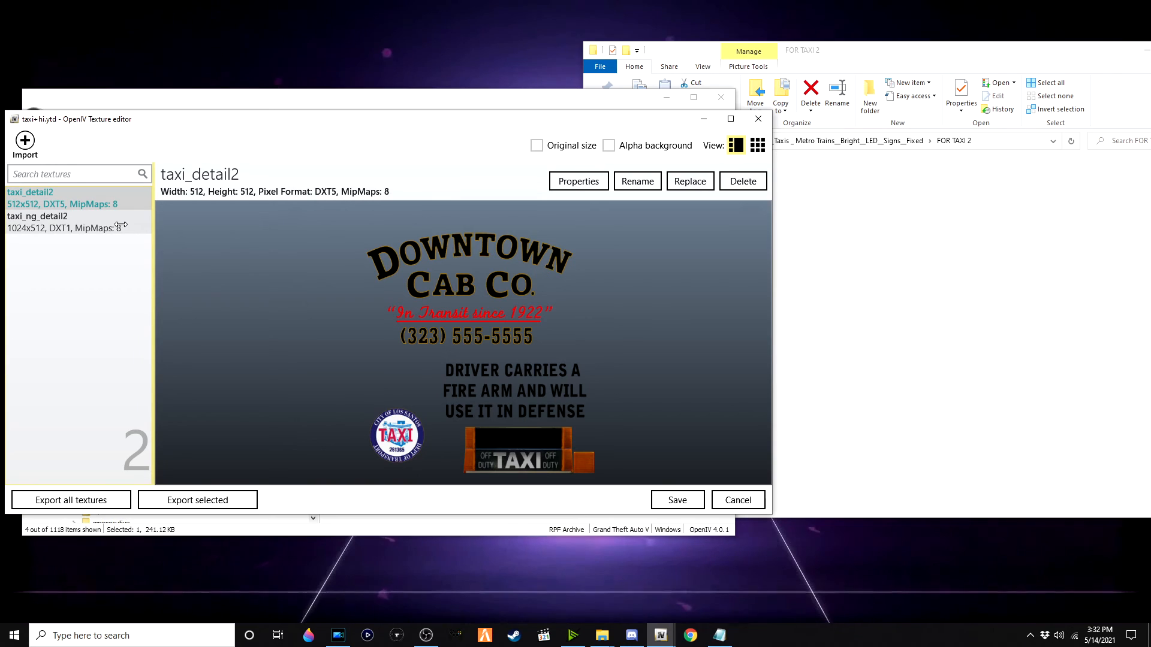
click(832, 229)
double_click(751, 199)
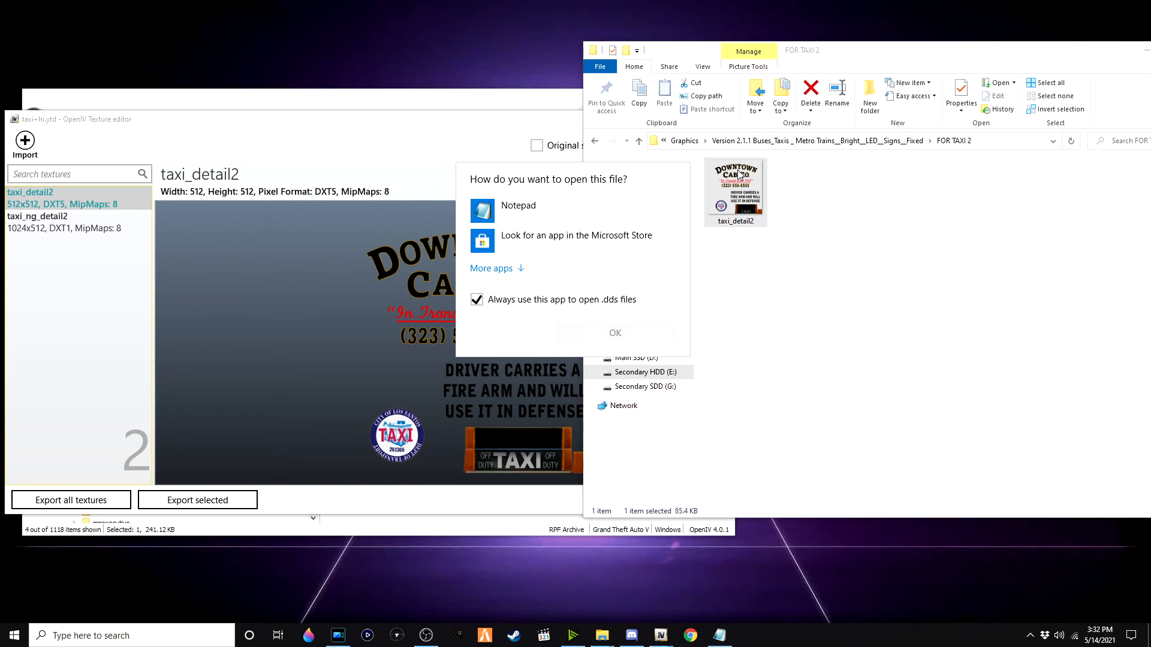
click(911, 269)
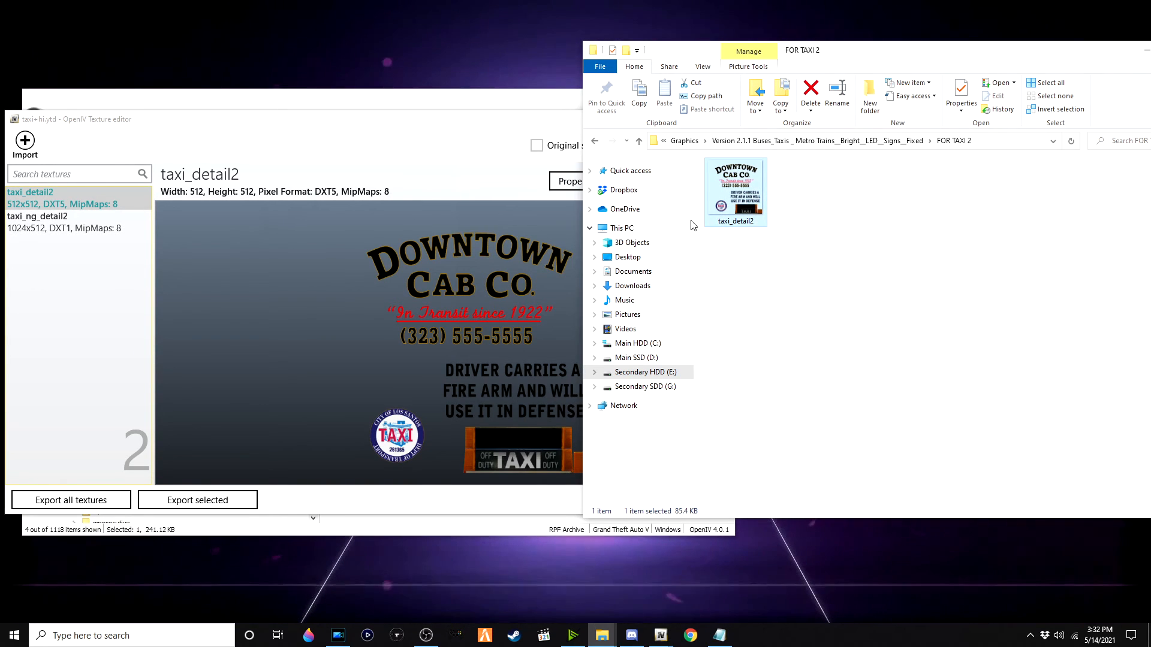
Step: Replace the taxi_detail2 texture in taxi+hi.ytd with the taxi_detail2 image from FOR TAXI 2 and save
click(64, 230)
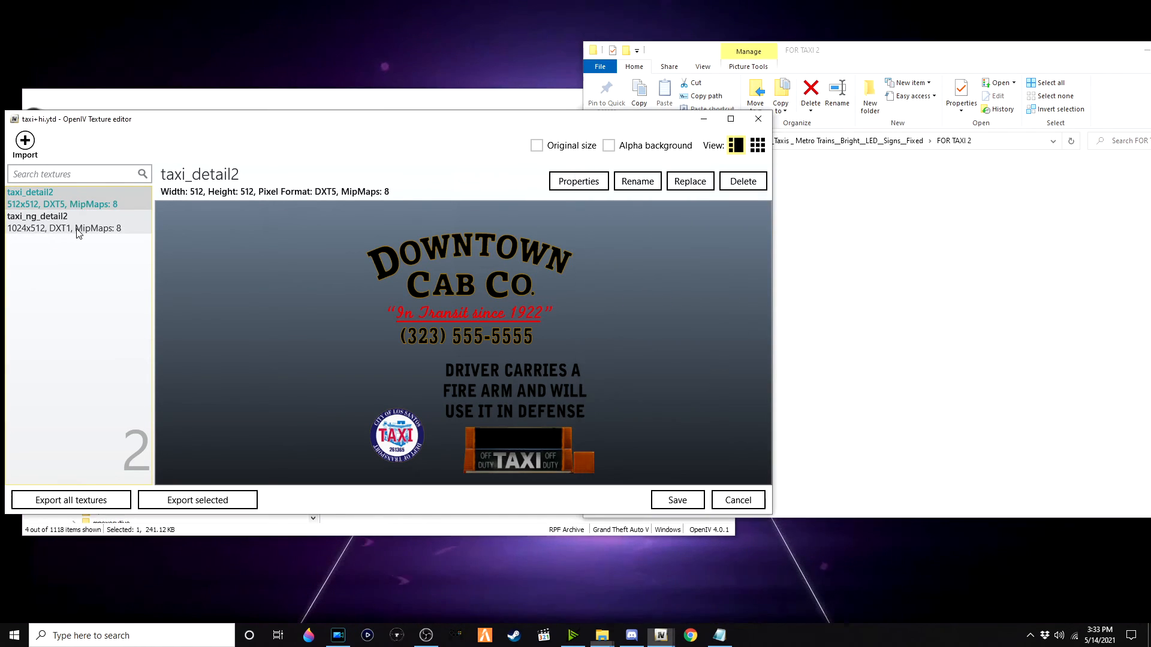
click(93, 195)
click(690, 181)
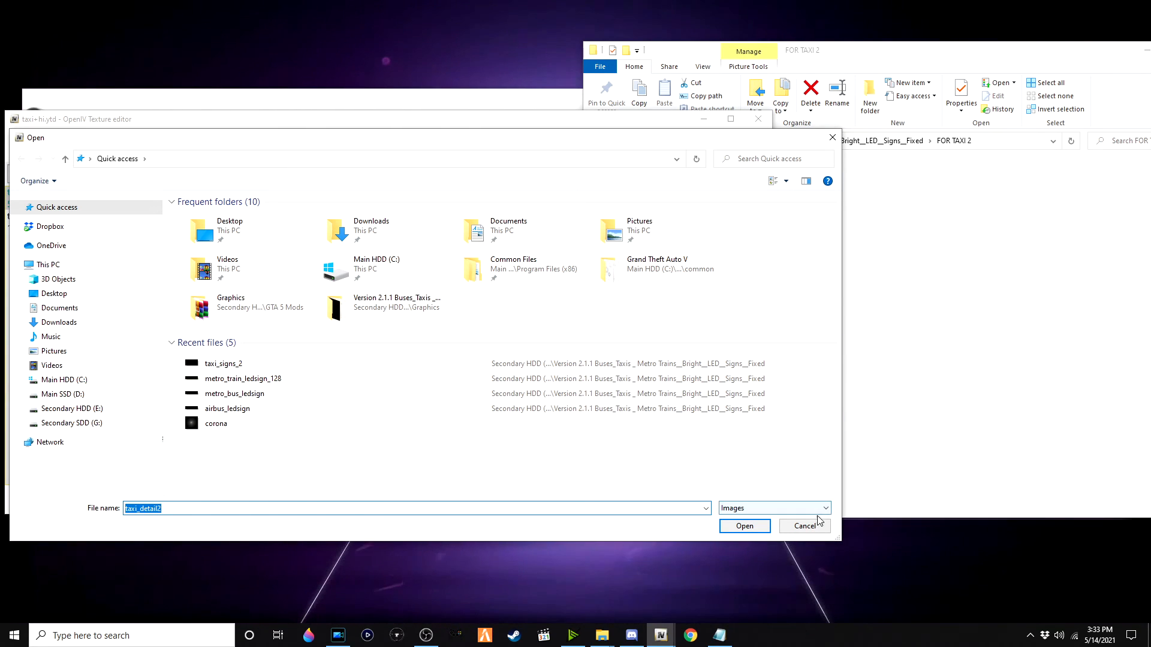
click(938, 333)
double_click(735, 191)
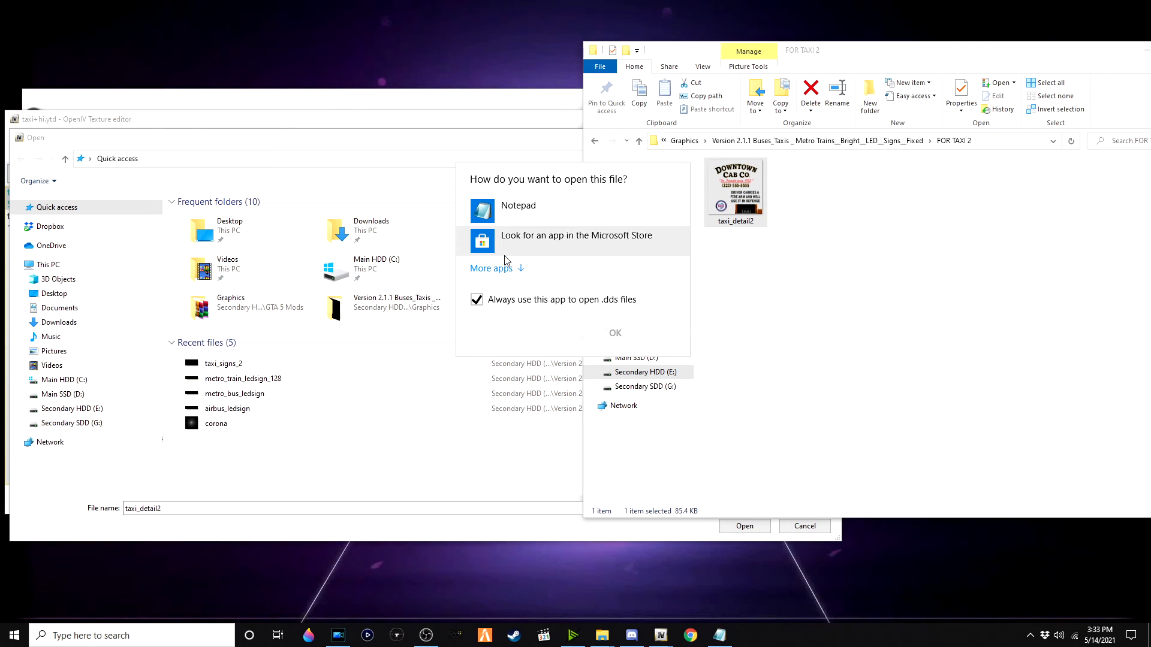
click(477, 299)
click(539, 210)
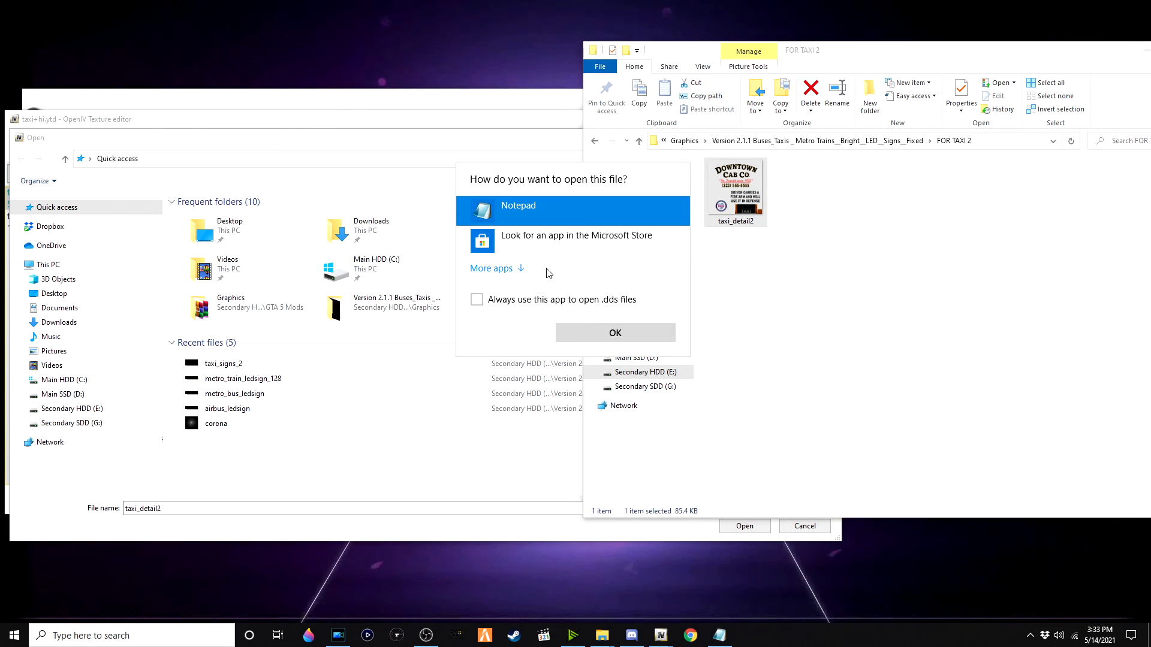
click(615, 333)
drag(950, 120, 627, 114)
click(918, 111)
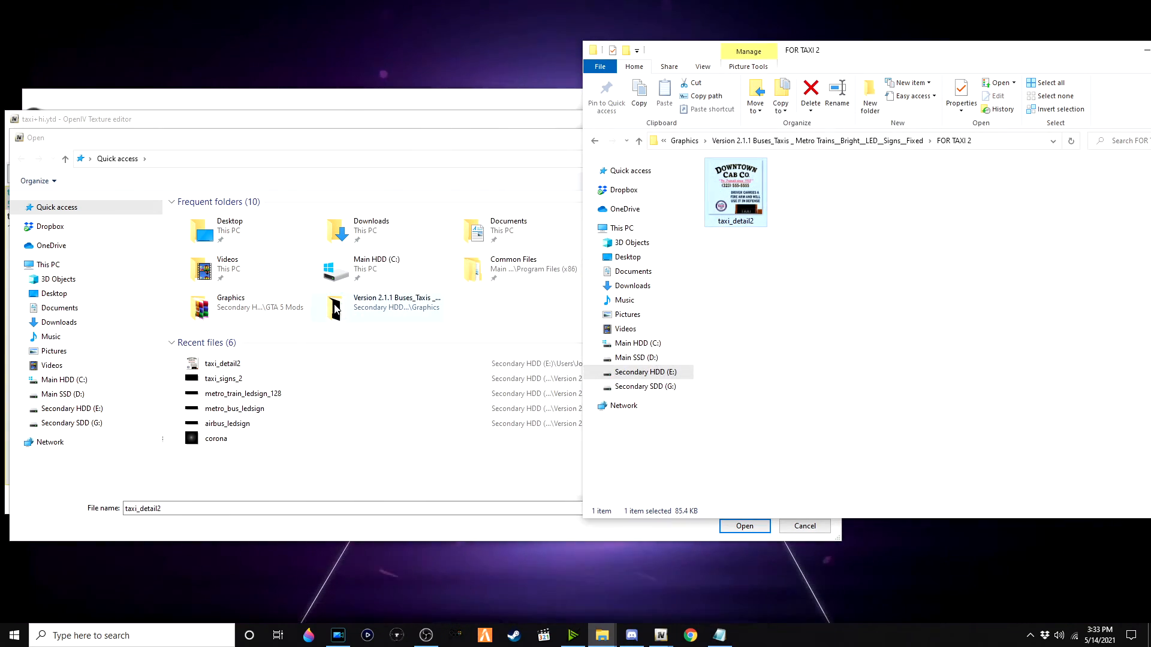
double_click(302, 362)
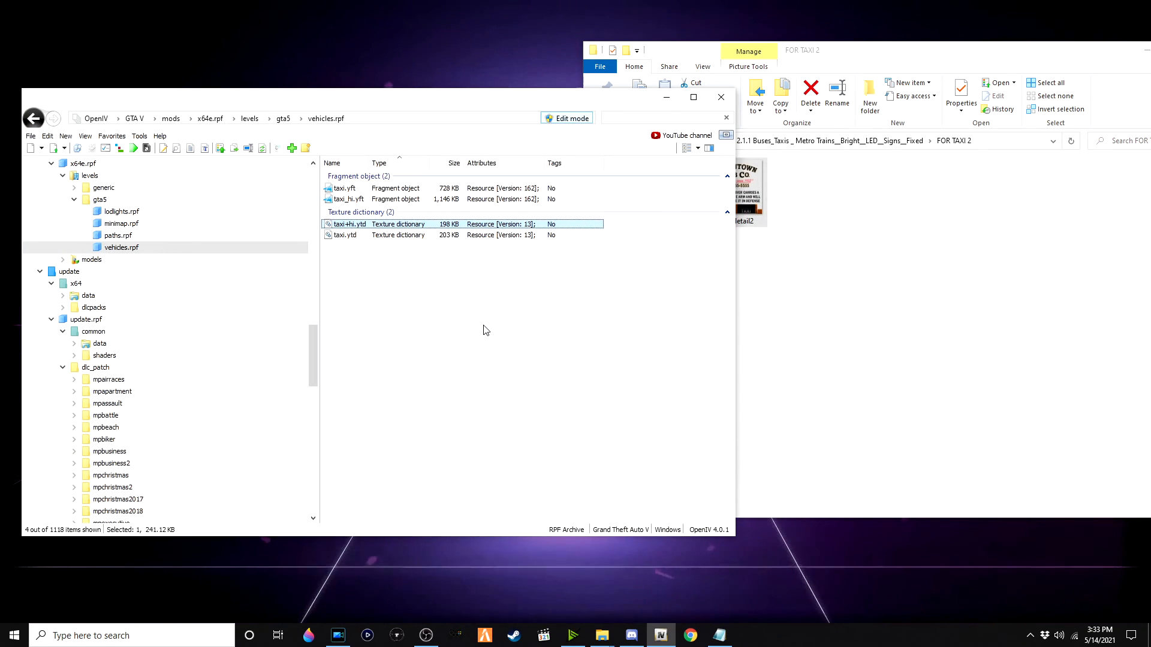
click(484, 328)
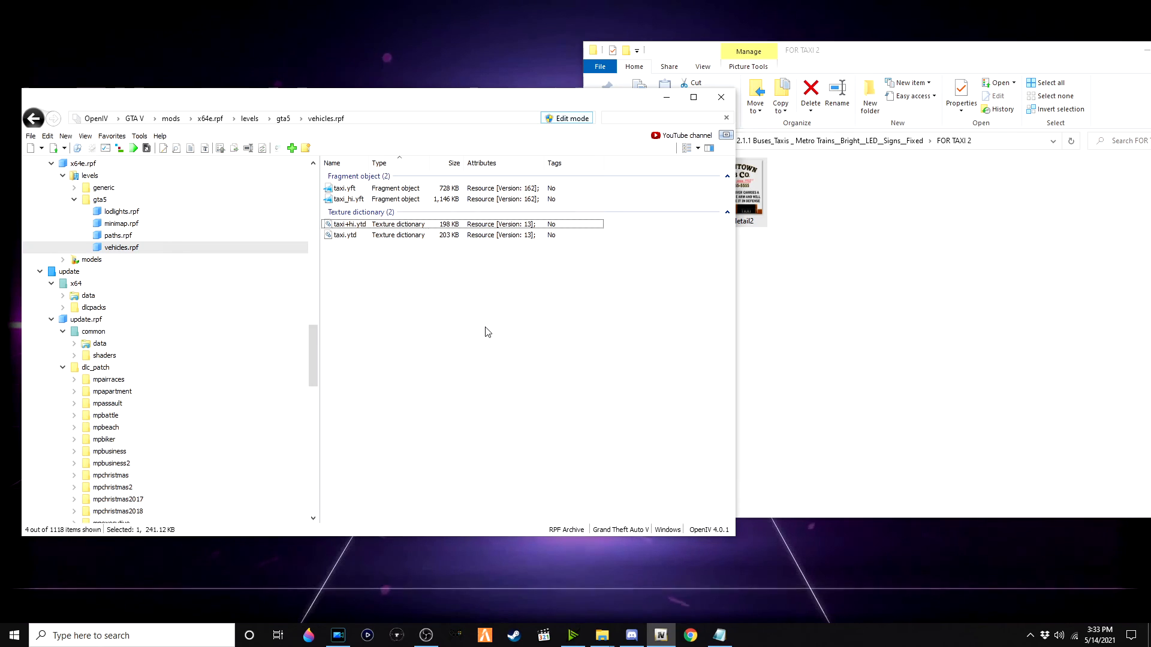
Step: Open the 23227c-GTAV Config v25.5 folder and extract its archive to a 23227c-GTAV Config v25.5 folder
click(867, 328)
click(870, 332)
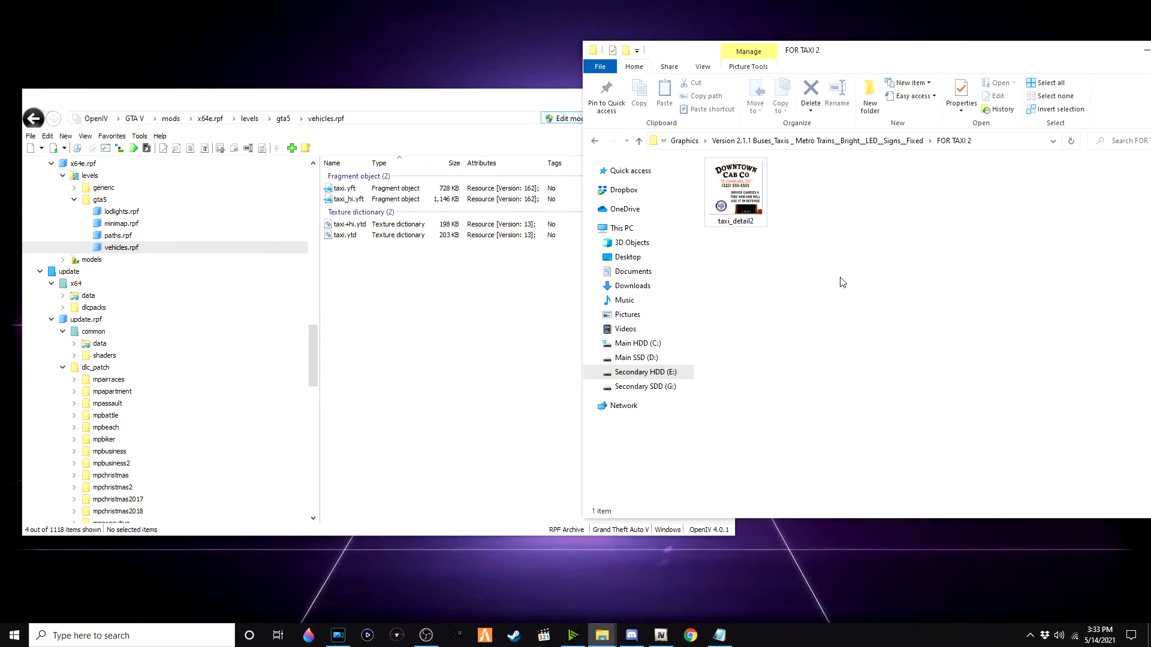
click(685, 142)
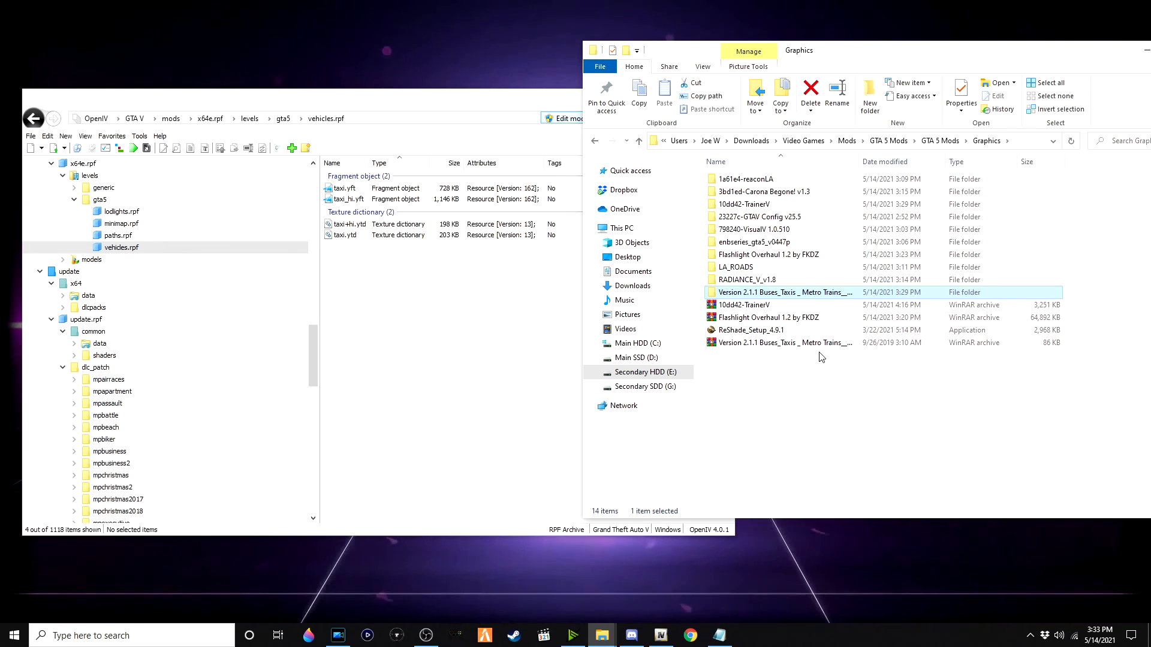
double_click(774, 217)
click(773, 178)
right_click(791, 179)
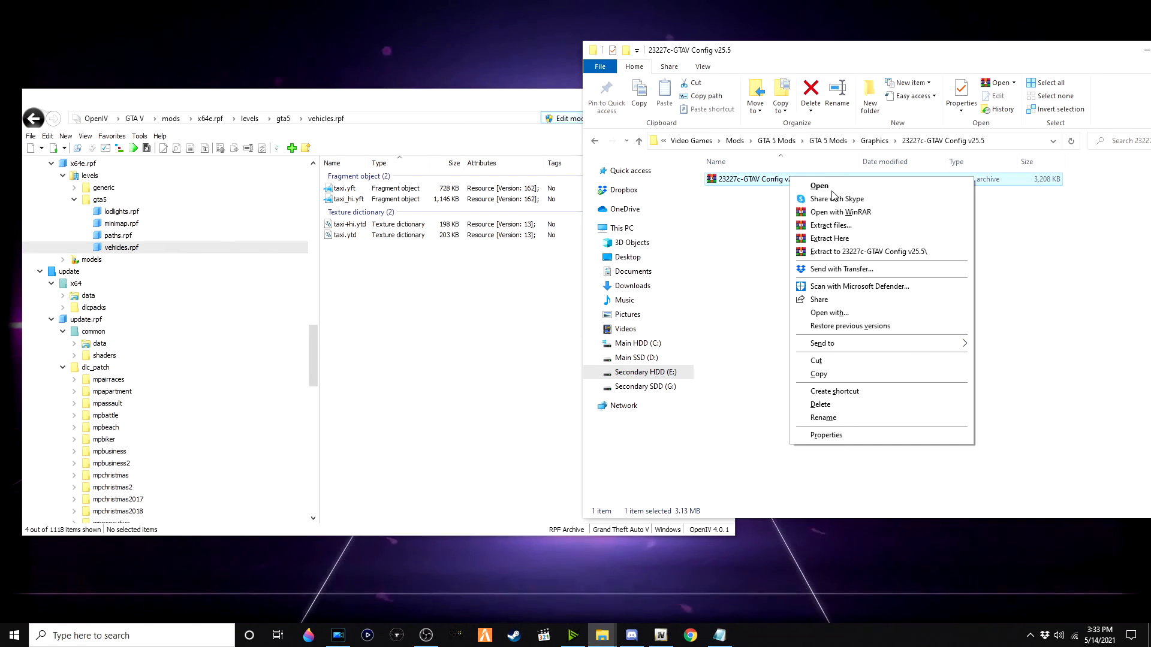
click(908, 252)
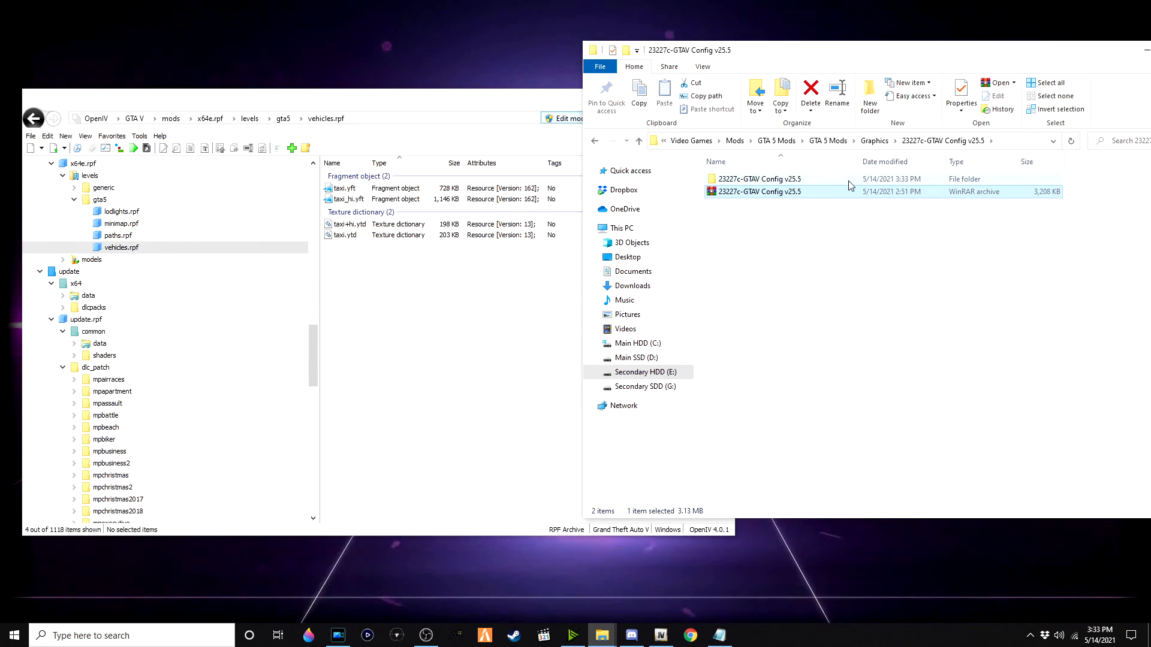
Step: Open the extracted Gta Config v25.5 for v 1.0.2245.0 folder
double_click(825, 182)
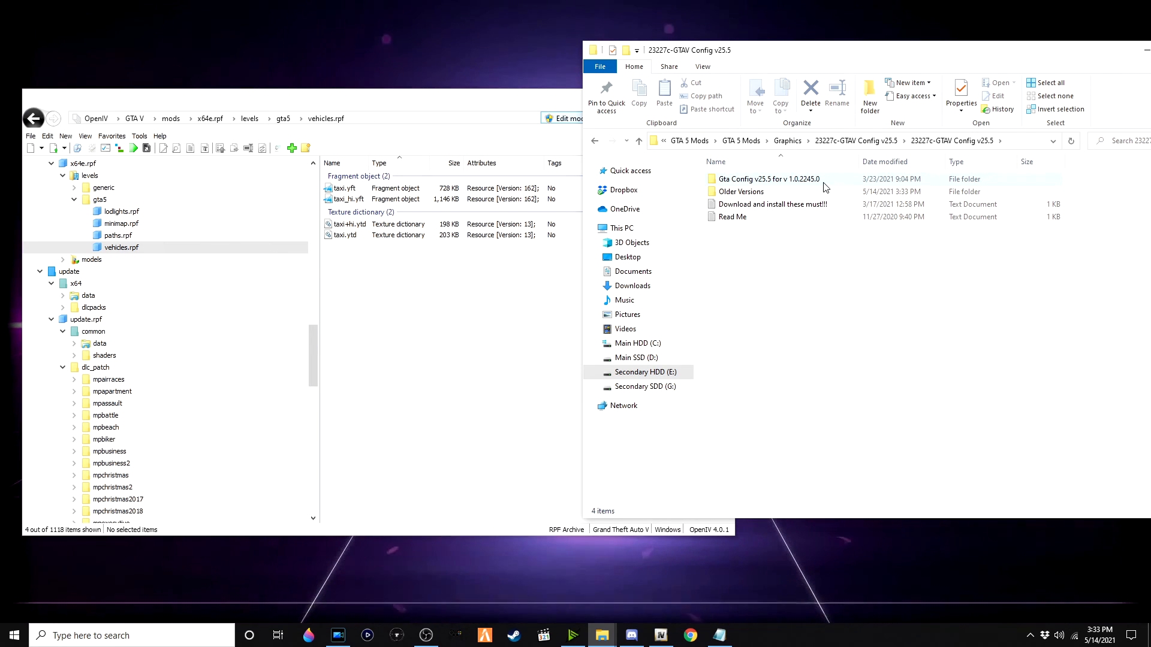
double_click(825, 182)
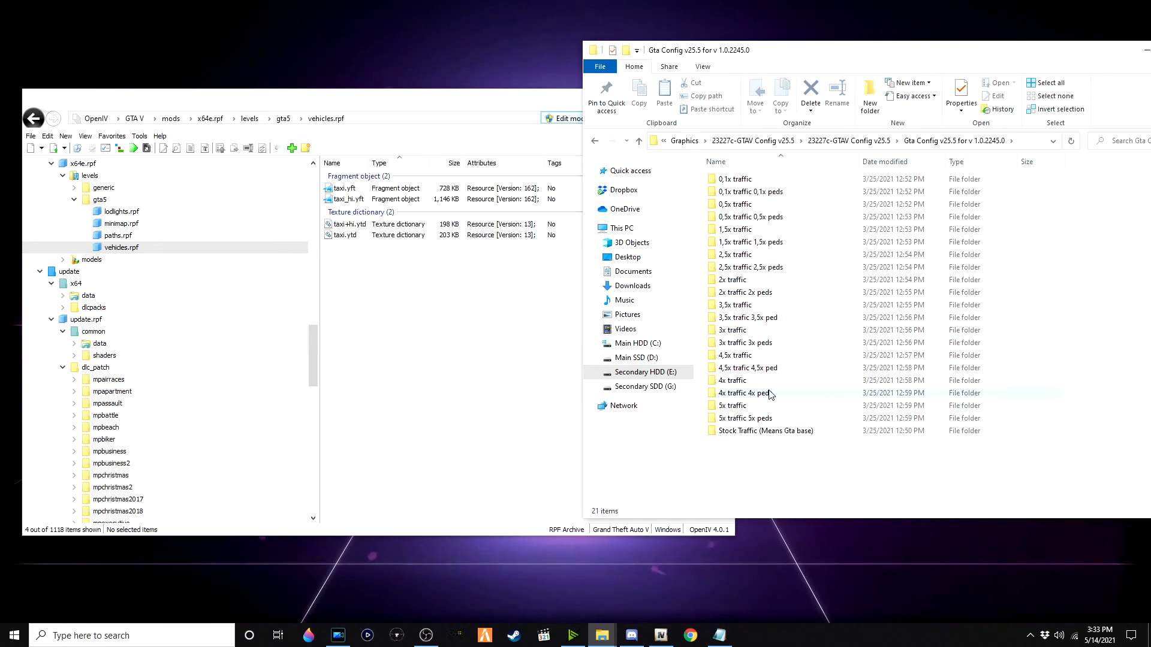
scroll(276, 288, up, 8)
scroll(204, 260, up, 10)
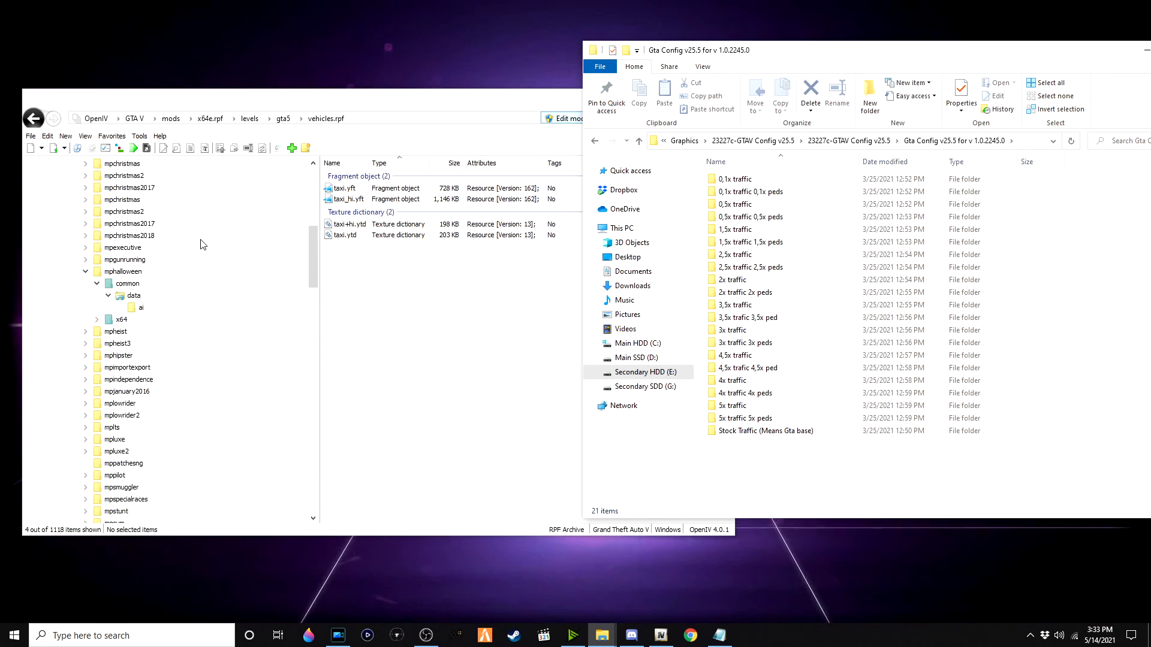
Step: Clear the archive filter and navigate to mods\update\update.rpf\common\data, selecting gameconfig.xml
click(171, 119)
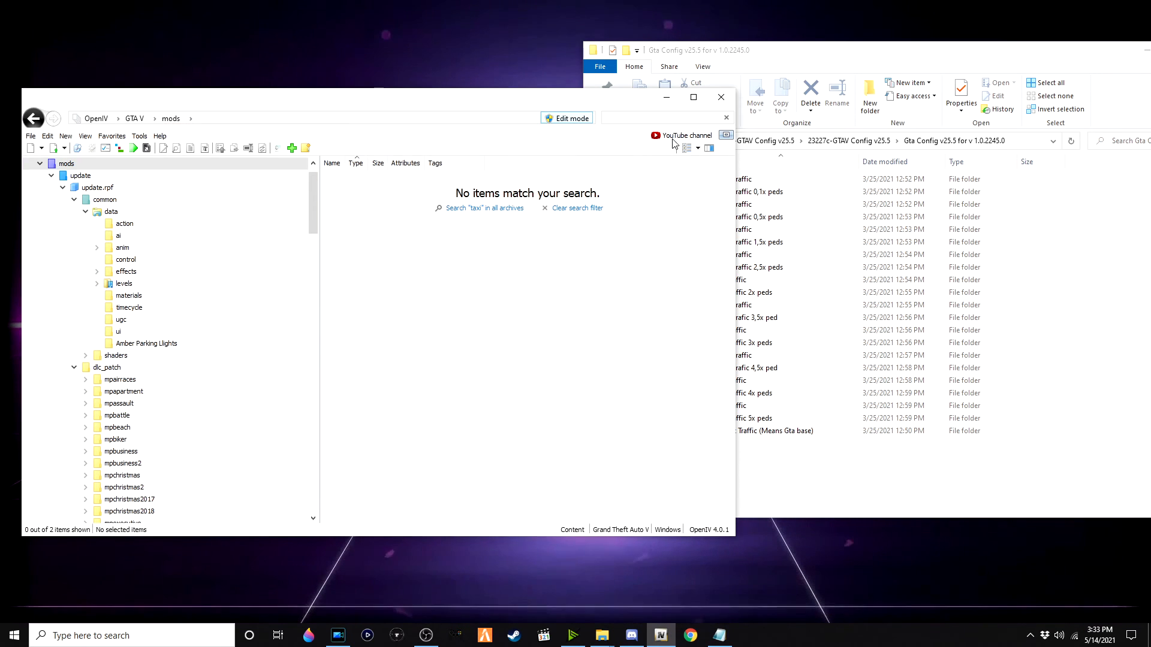
click(727, 120)
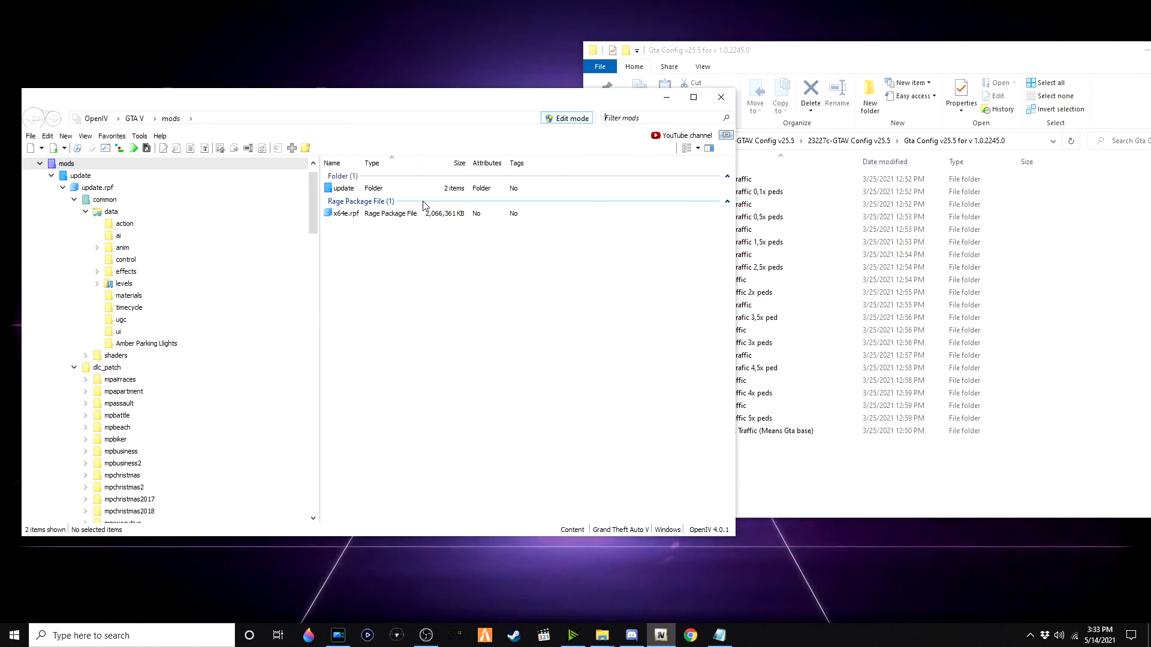
double_click(389, 190)
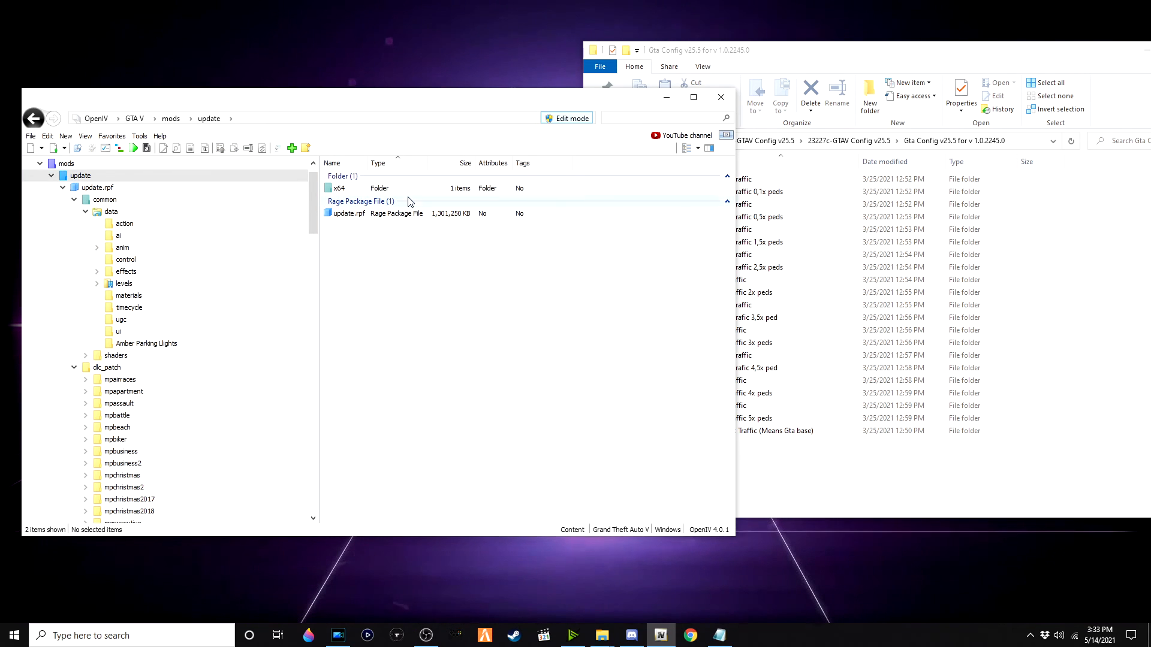
double_click(405, 214)
double_click(397, 189)
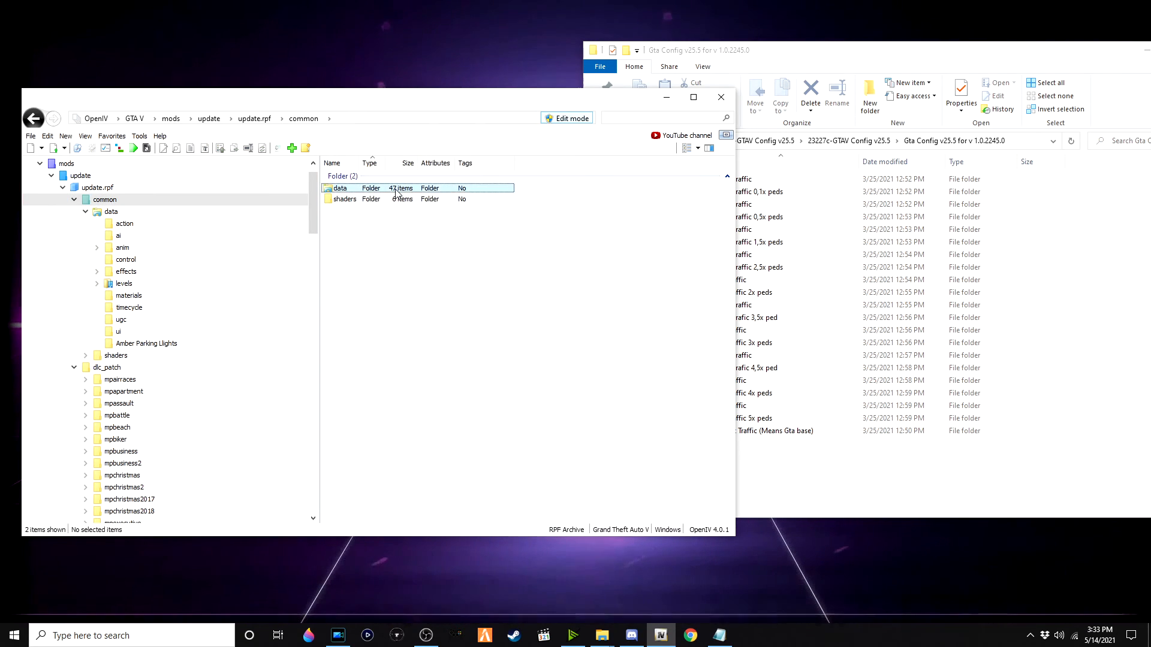
double_click(397, 189)
scroll(393, 355, down, 10)
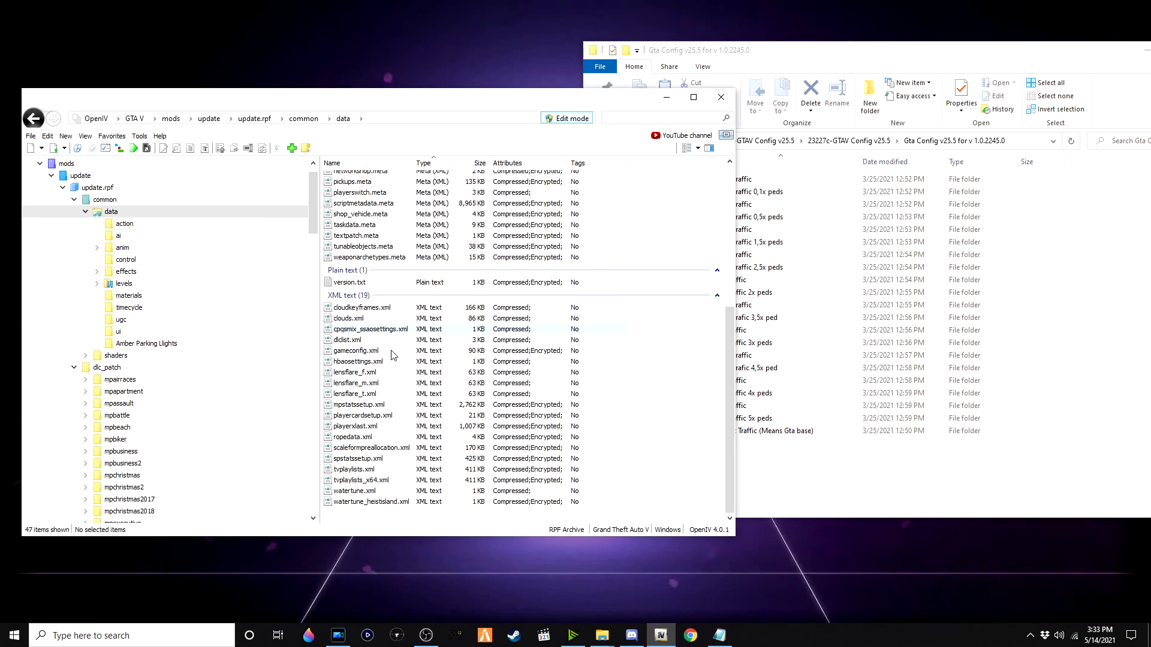
click(393, 355)
click(811, 477)
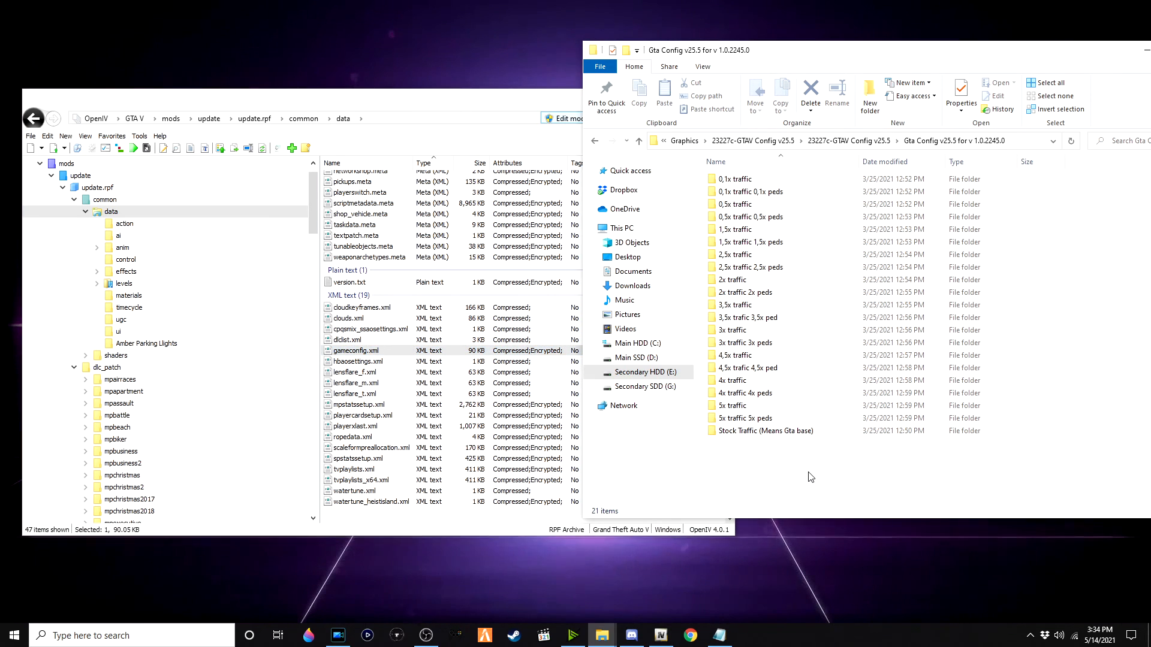